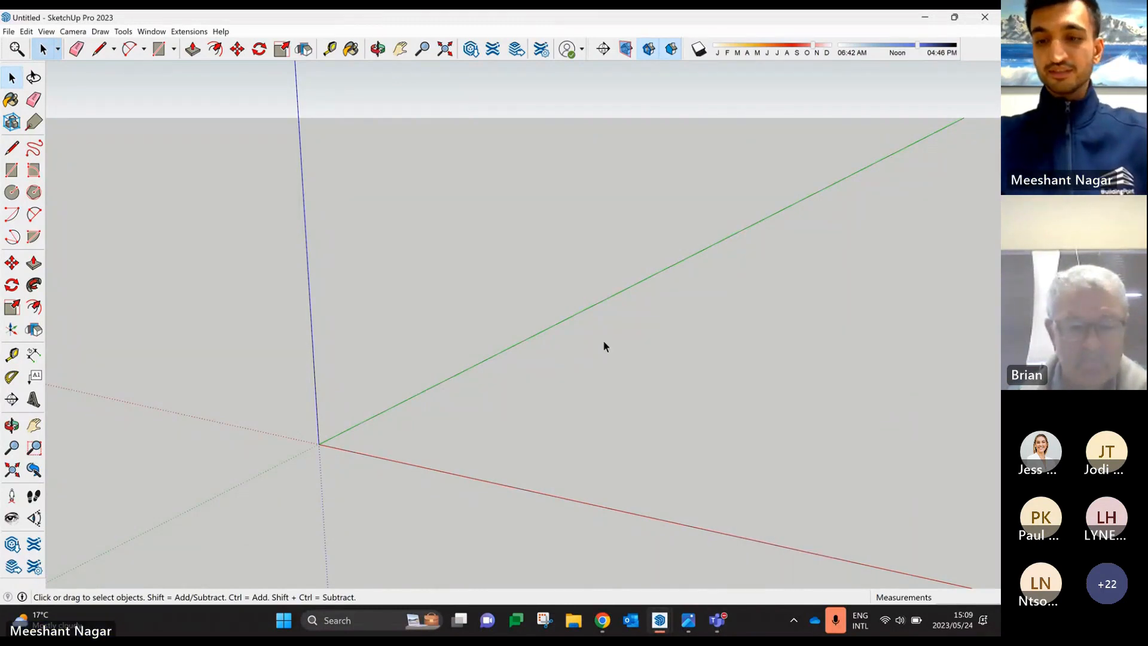
pyautogui.moveTo(424, 381); pyautogui.dragTo(488, 369, button='middle')
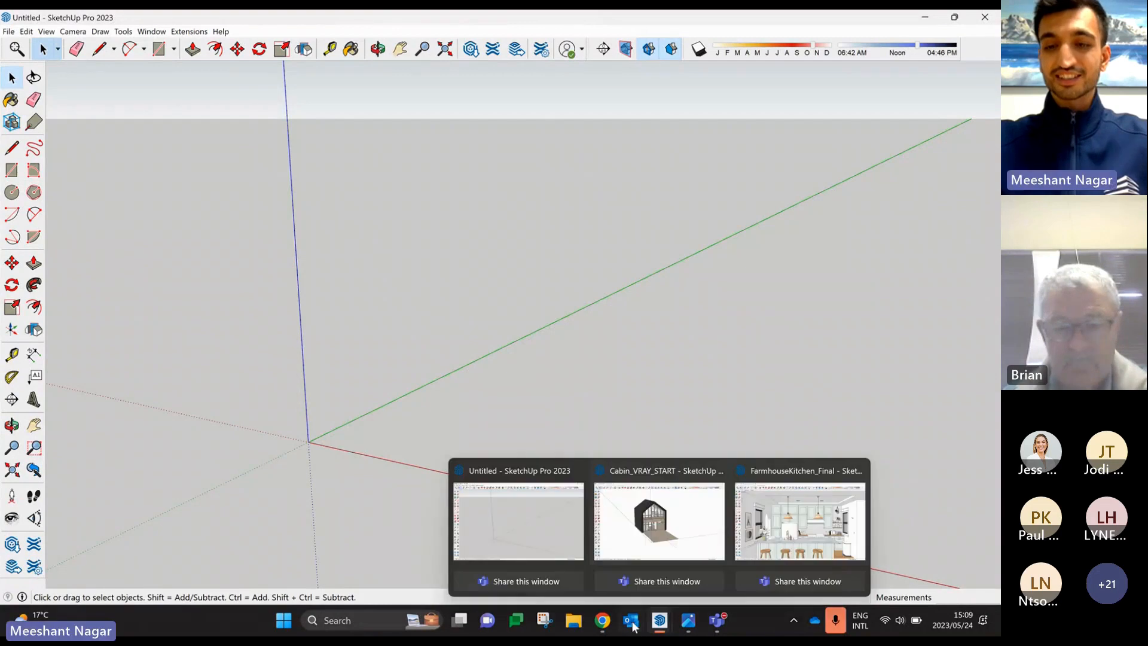
pyautogui.moveTo(718, 631)
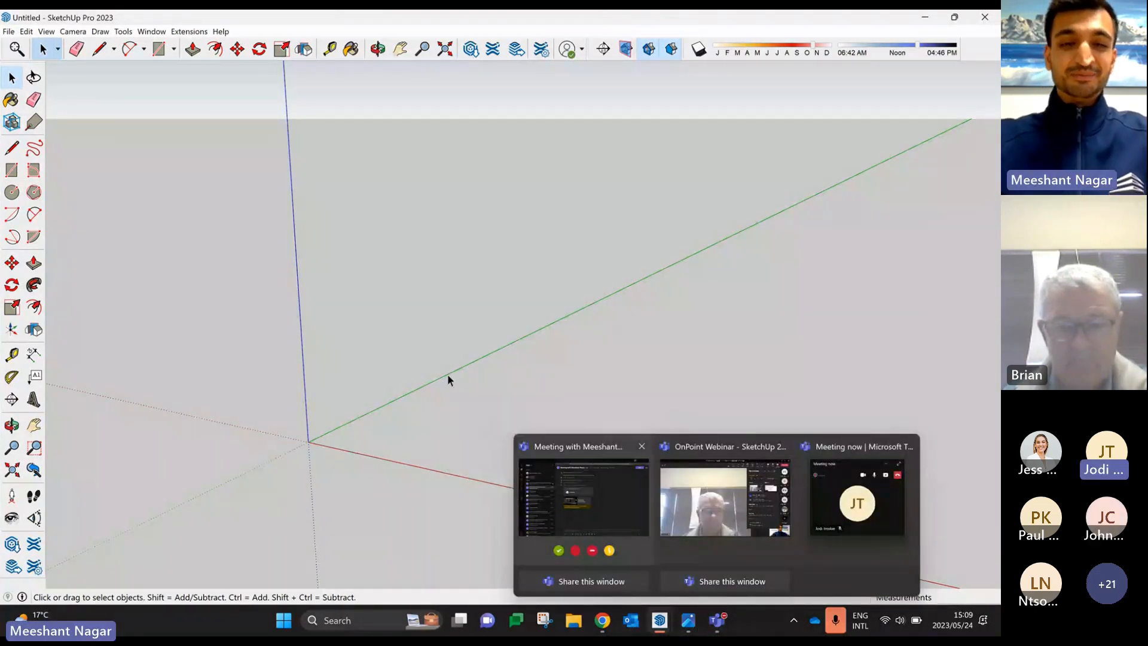
pyautogui.press('o')
pyautogui.moveTo(442, 395); pyautogui.dragTo(455, 377)
pyautogui.press('space')
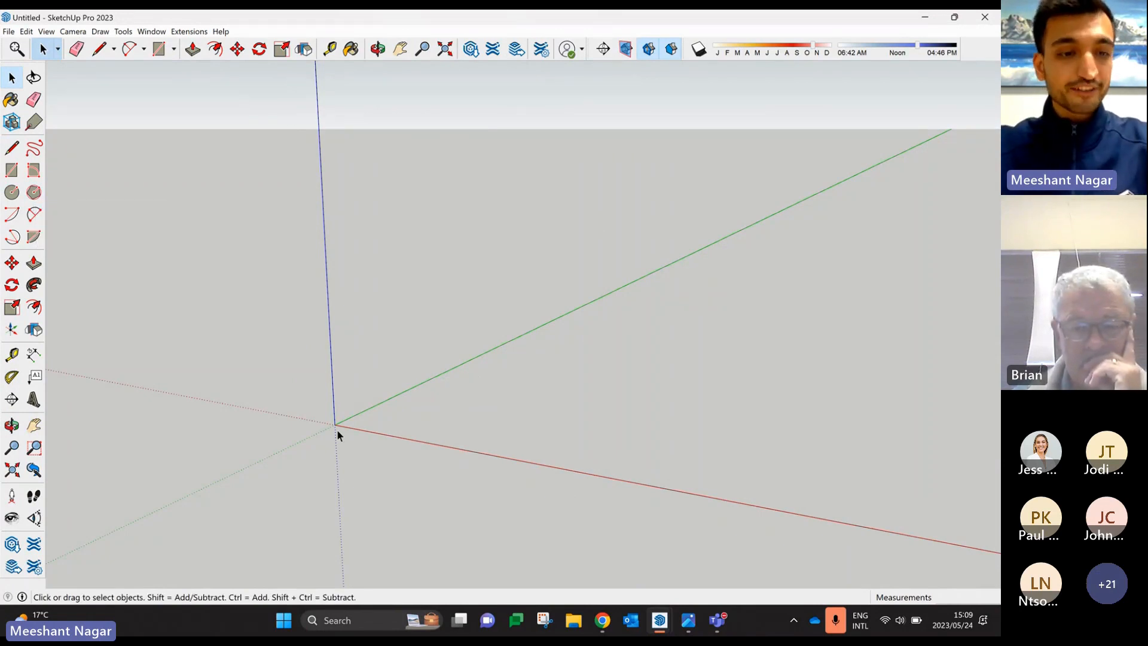
pyautogui.scroll(2, 337, 429)
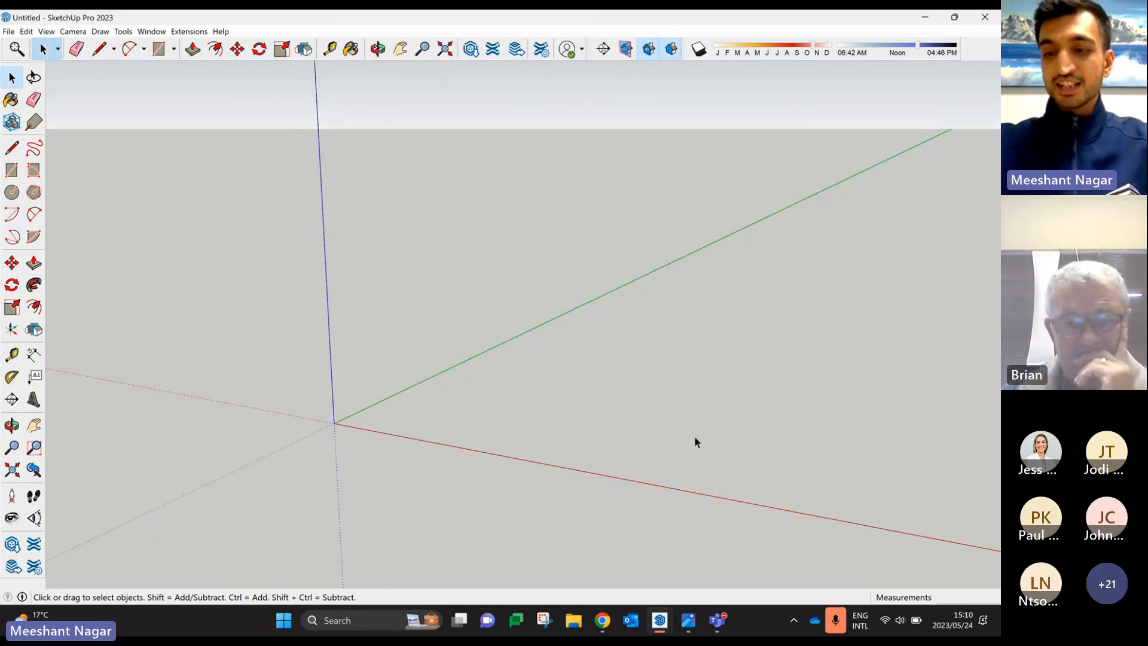
pyautogui.moveTo(536, 402)
pyautogui.mouseDown(button='middle')
pyautogui.moveTo(536, 389)
pyautogui.moveTo(533, 413)
pyautogui.mouseUp(button='middle')
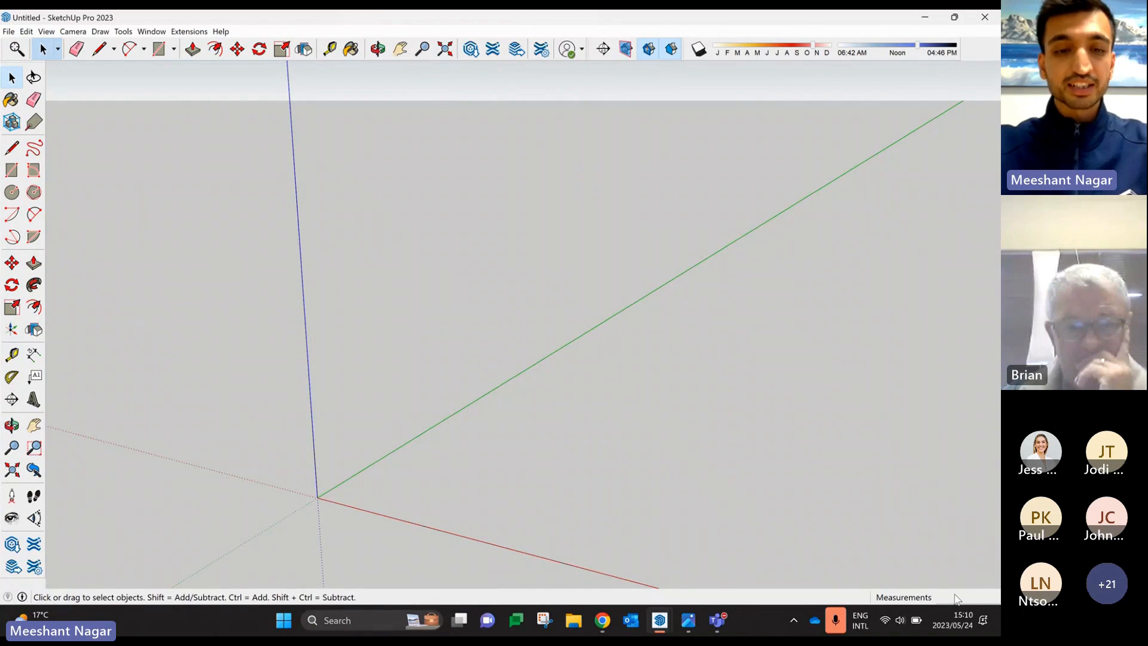
# - Draw a 1200 by 1200 mm rectangle on the ground plane with its first corner at the origin
pyautogui.moveTo(720, 458); pyautogui.dragTo(458, 397, button='middle')
pyautogui.moveTo(131, 248); pyautogui.dragTo(228, 269, button='middle')
pyautogui.click(11, 171)
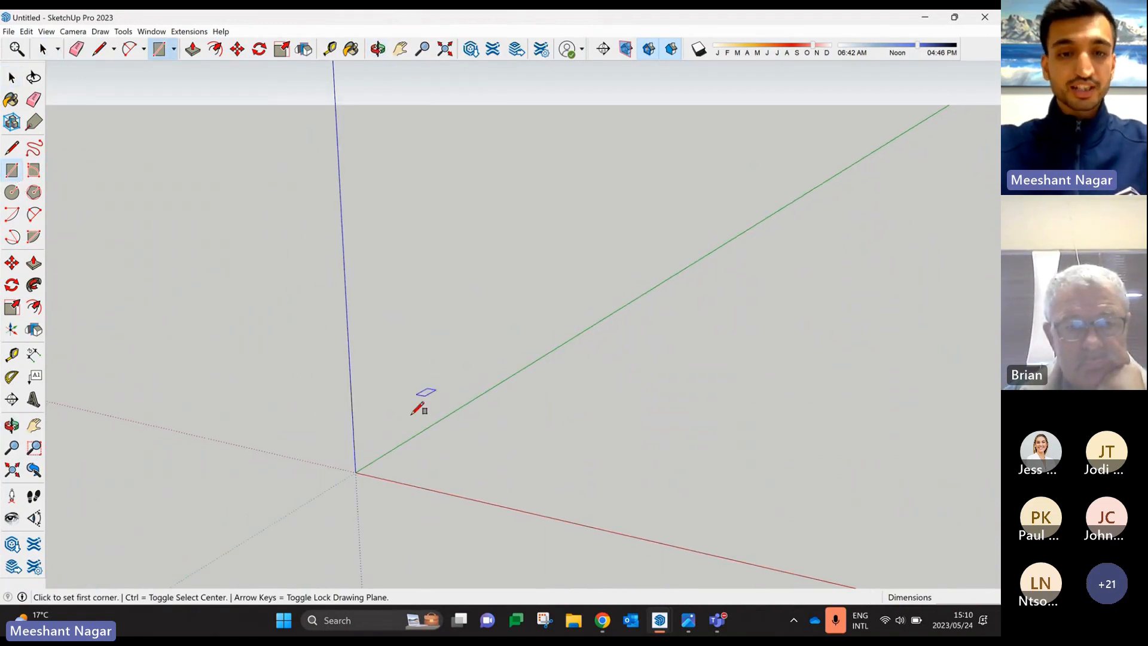
pyautogui.click(357, 472)
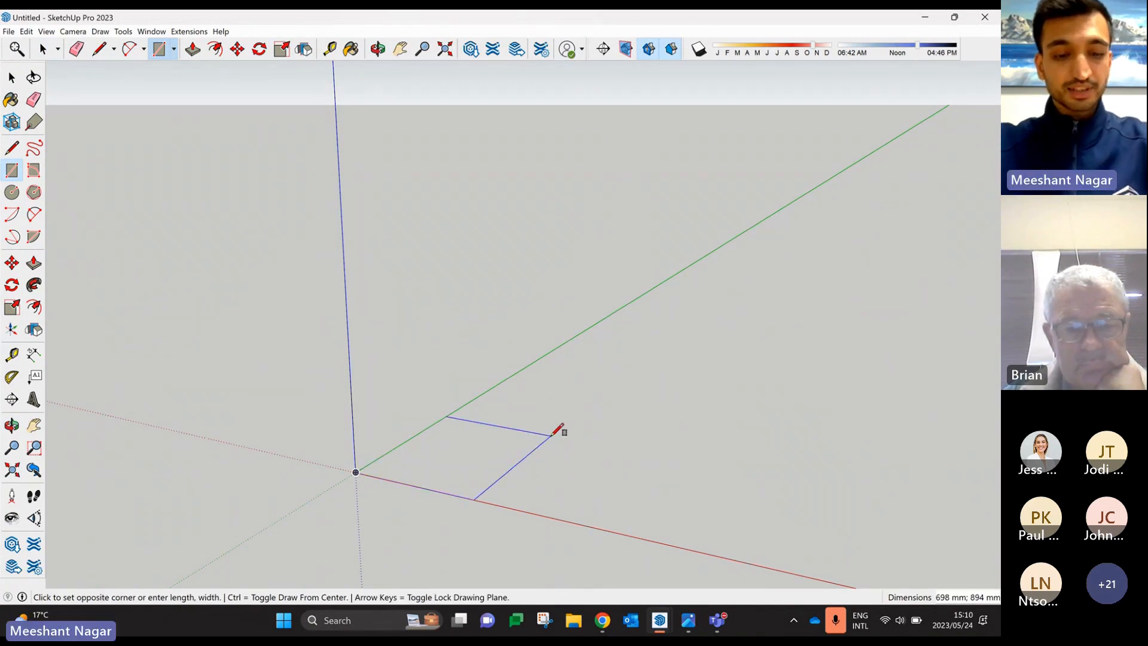
pyautogui.write('1200')
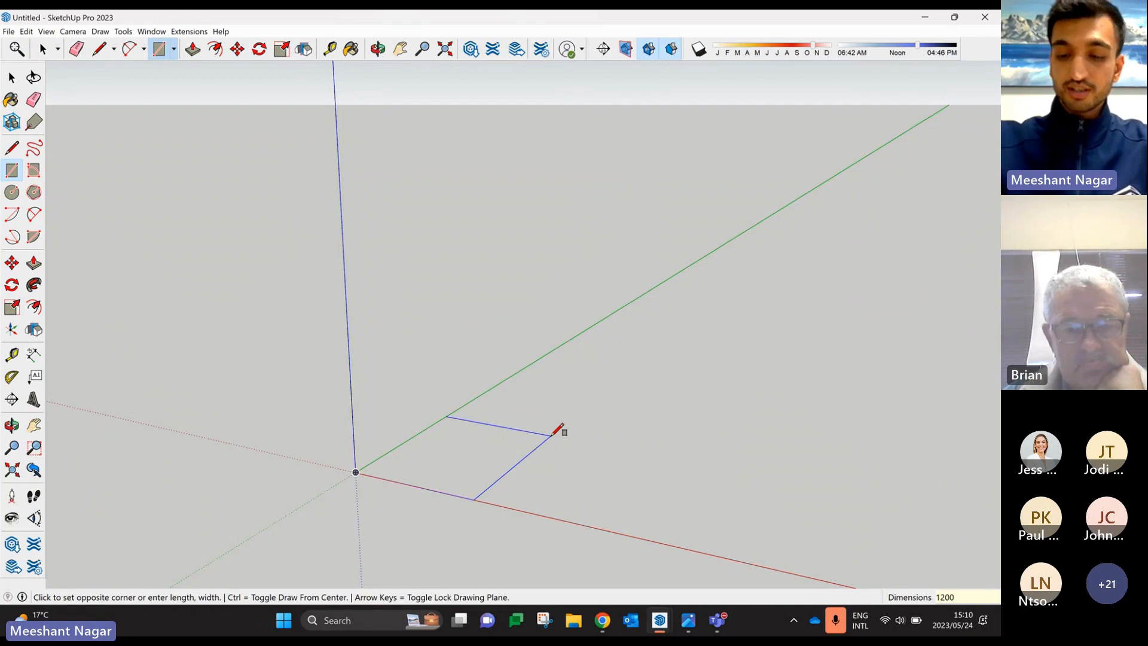
pyautogui.write(';1200')
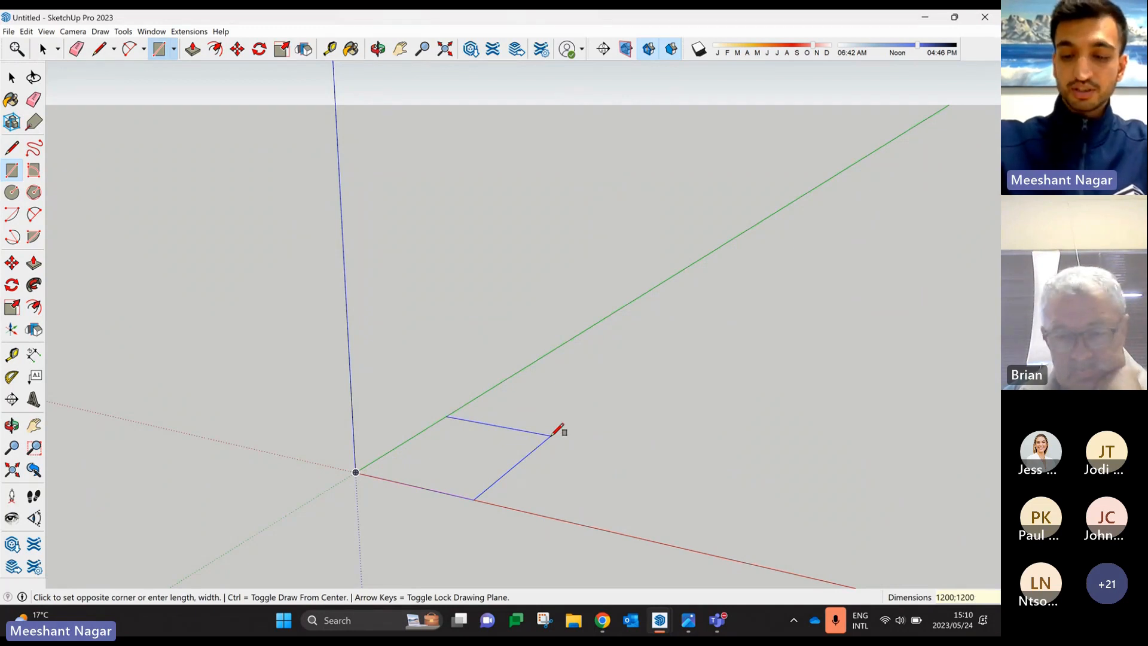
pyautogui.press('Return')
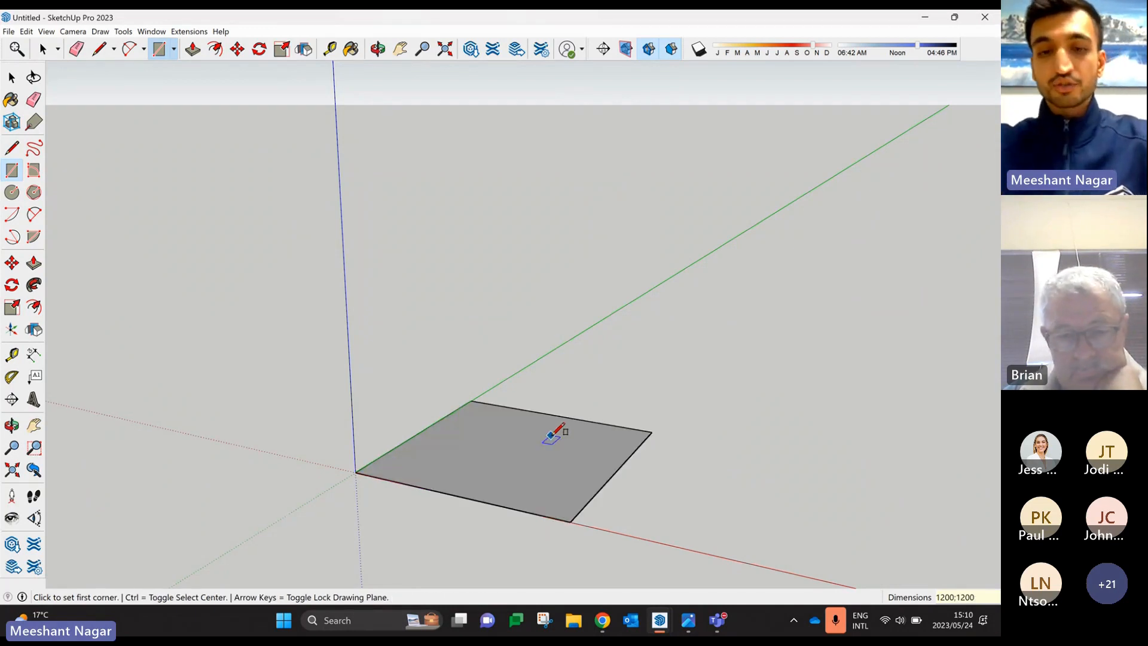
# - Push/Pull the square face up 100 mm to make a flat slab
pyautogui.press('o')
pyautogui.moveTo(577, 443); pyautogui.dragTo(565, 423)
pyautogui.press('r')
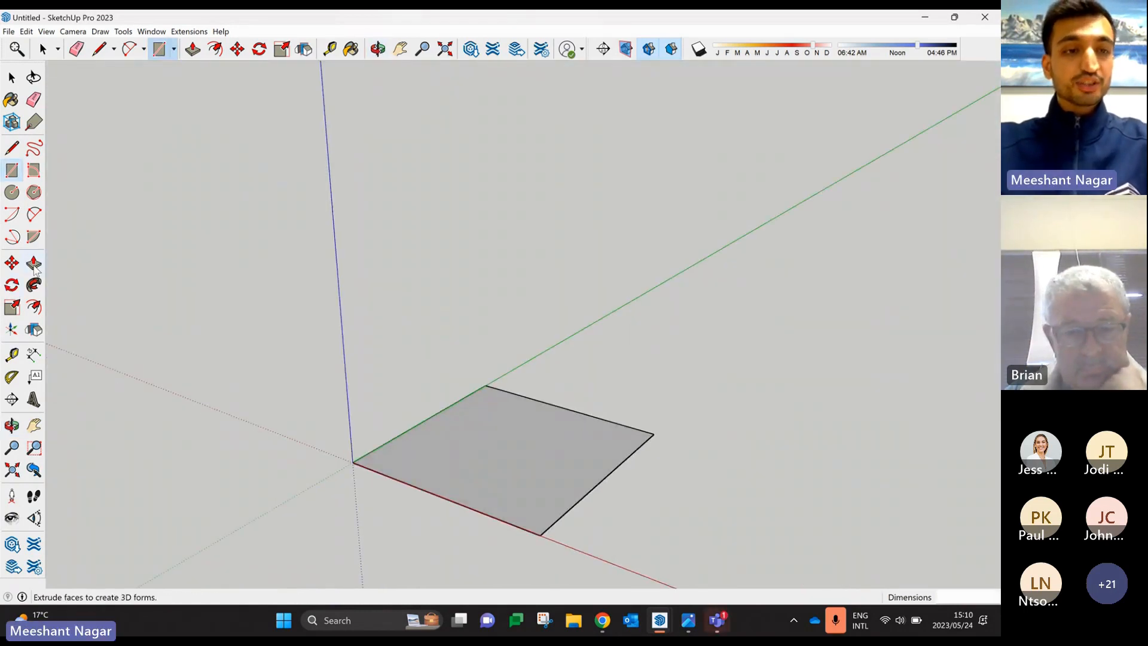
pyautogui.click(33, 266)
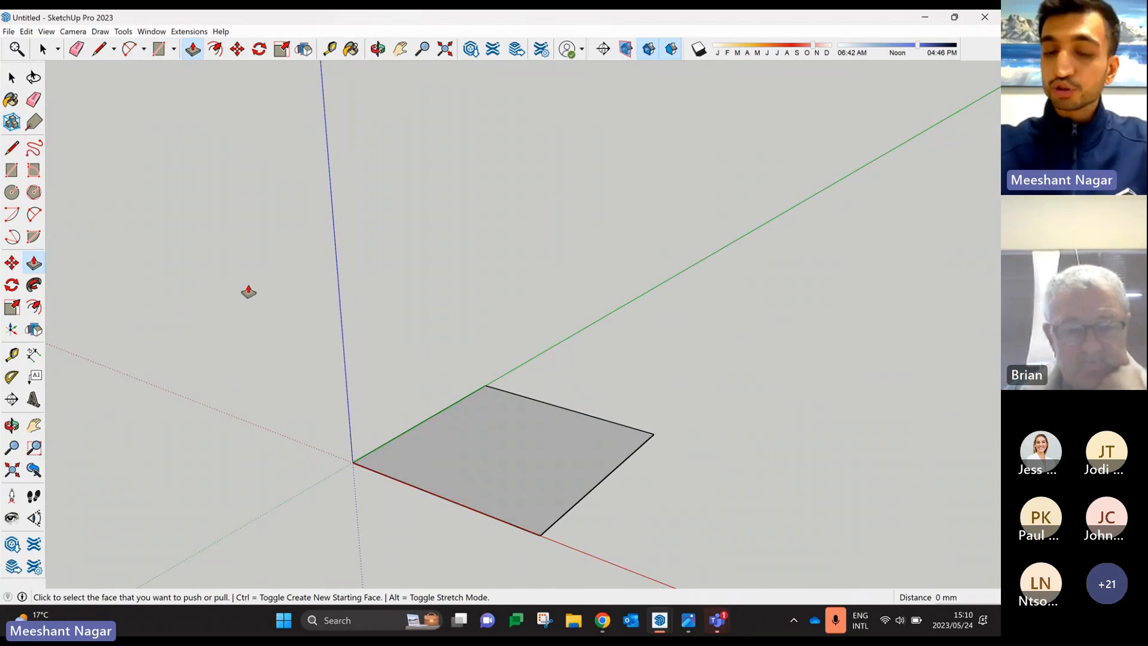
pyautogui.moveTo(496, 288); pyautogui.dragTo(508, 297, button='middle')
pyautogui.scroll(3, 600, 436)
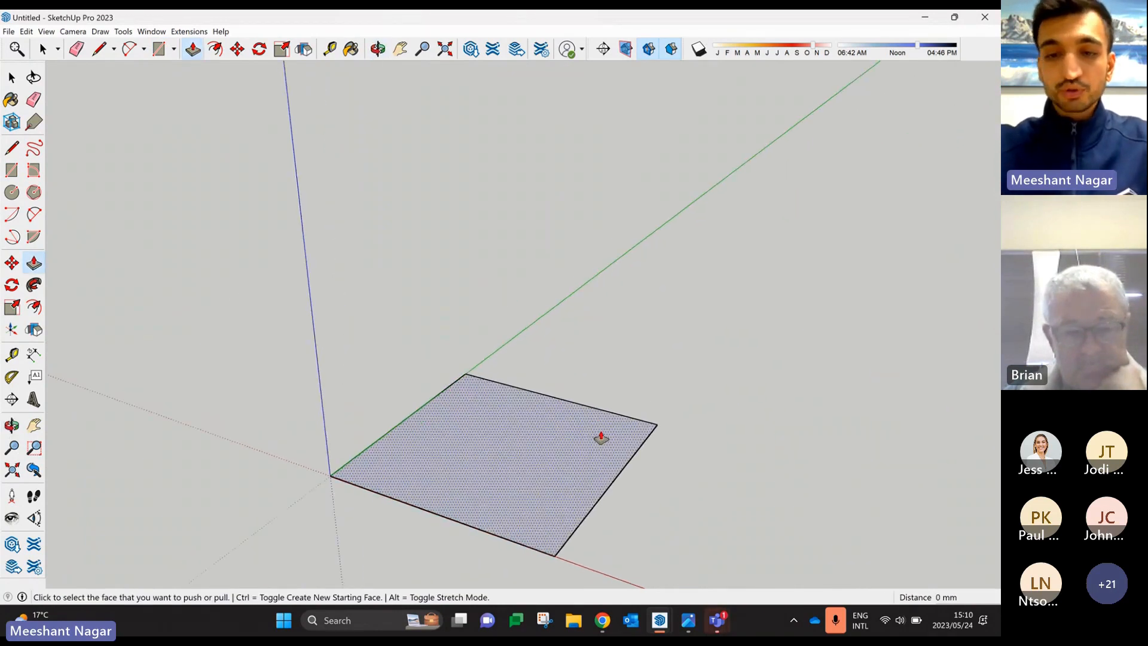
pyautogui.moveTo(534, 436); pyautogui.dragTo(598, 377, button='middle')
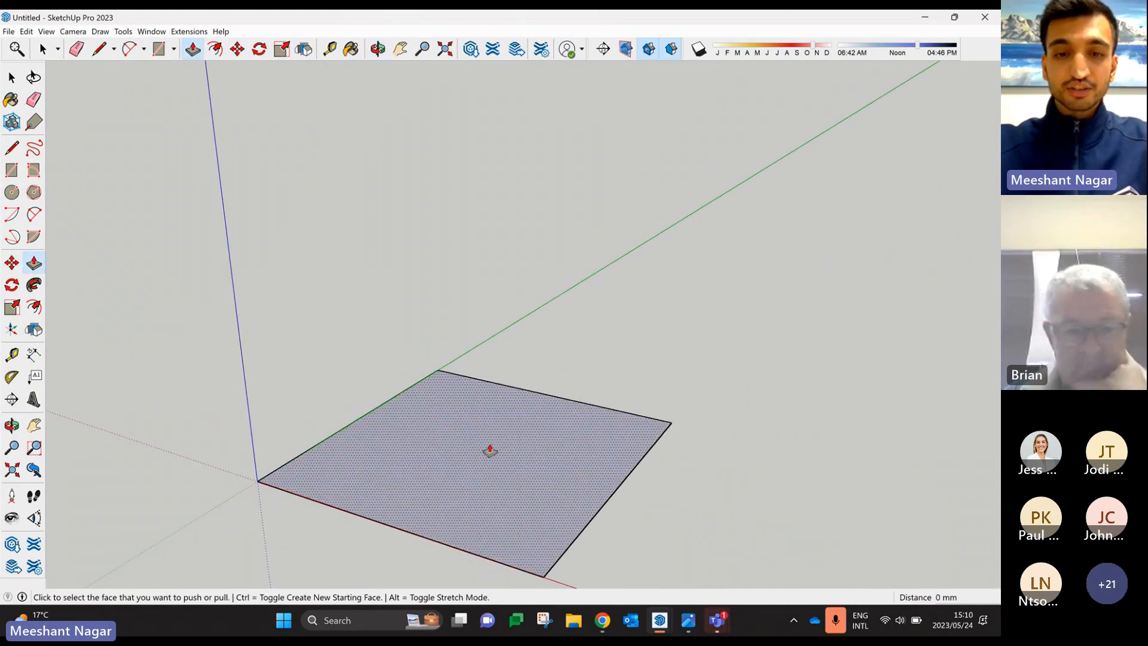
pyautogui.click(512, 475)
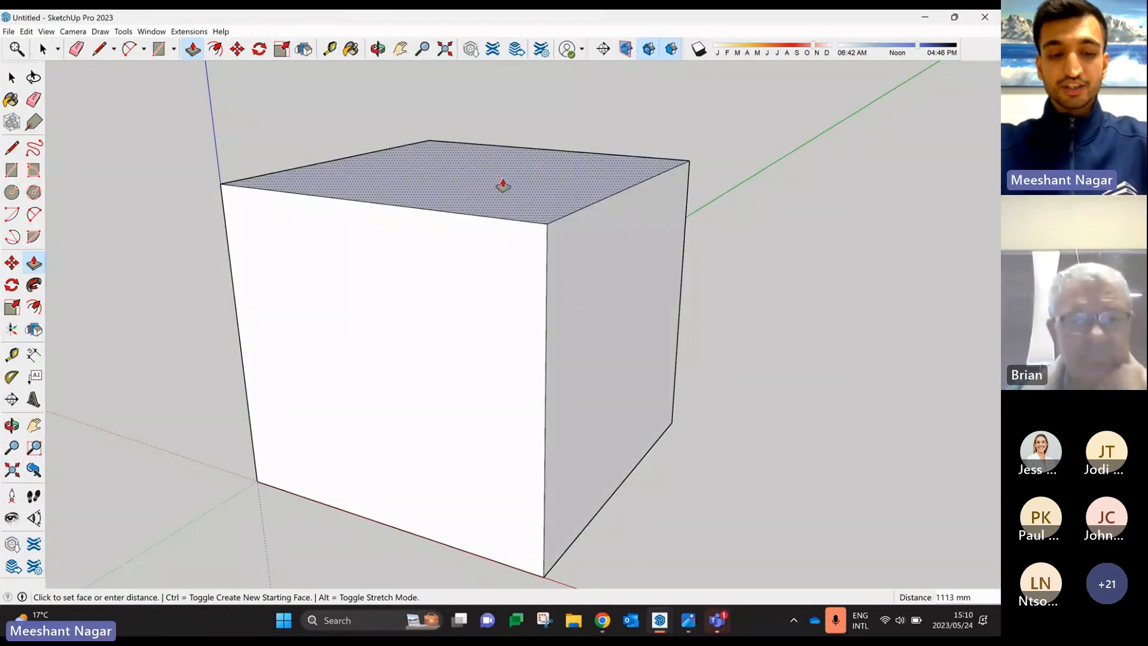
pyautogui.write('100')
pyautogui.press('Return')
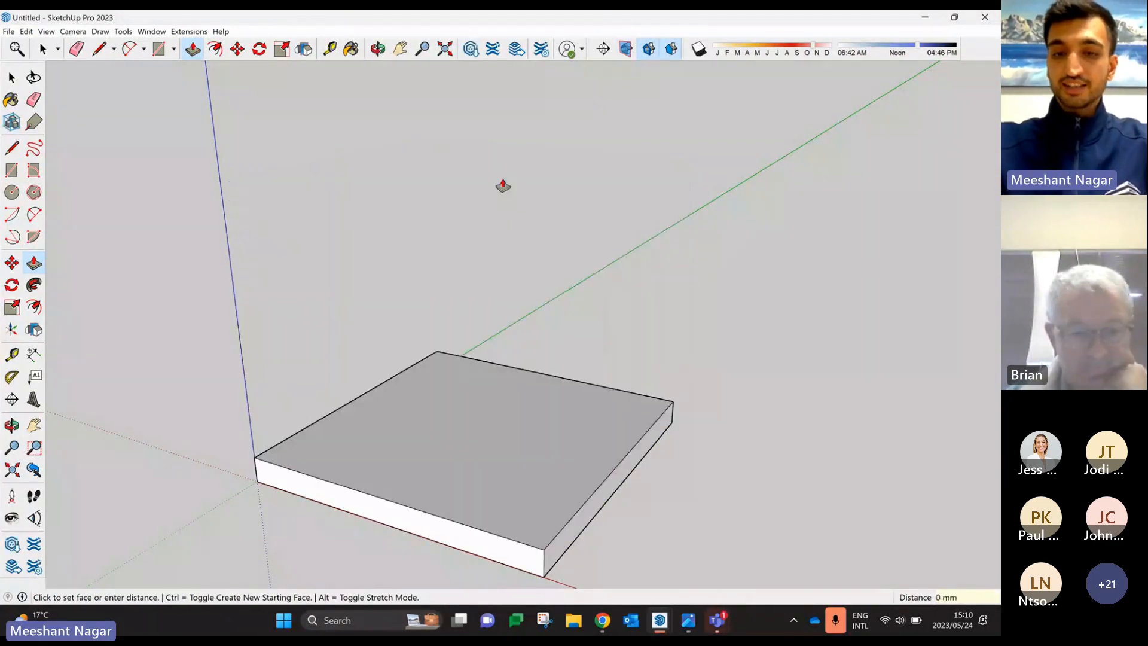
# - Draw a line across the slab's top face from the front edge's midpoint to the back edge's midpoint
pyautogui.moveTo(478, 446); pyautogui.dragTo(455, 453, button='middle')
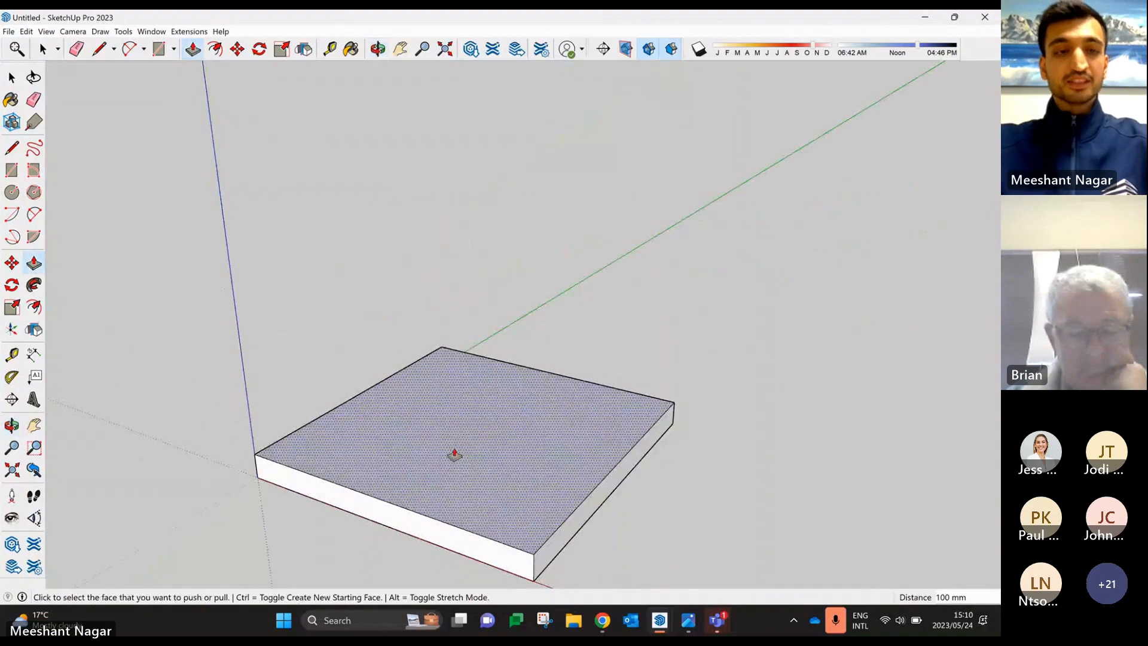
pyautogui.click(12, 148)
pyautogui.moveTo(416, 463); pyautogui.dragTo(469, 475, button='middle')
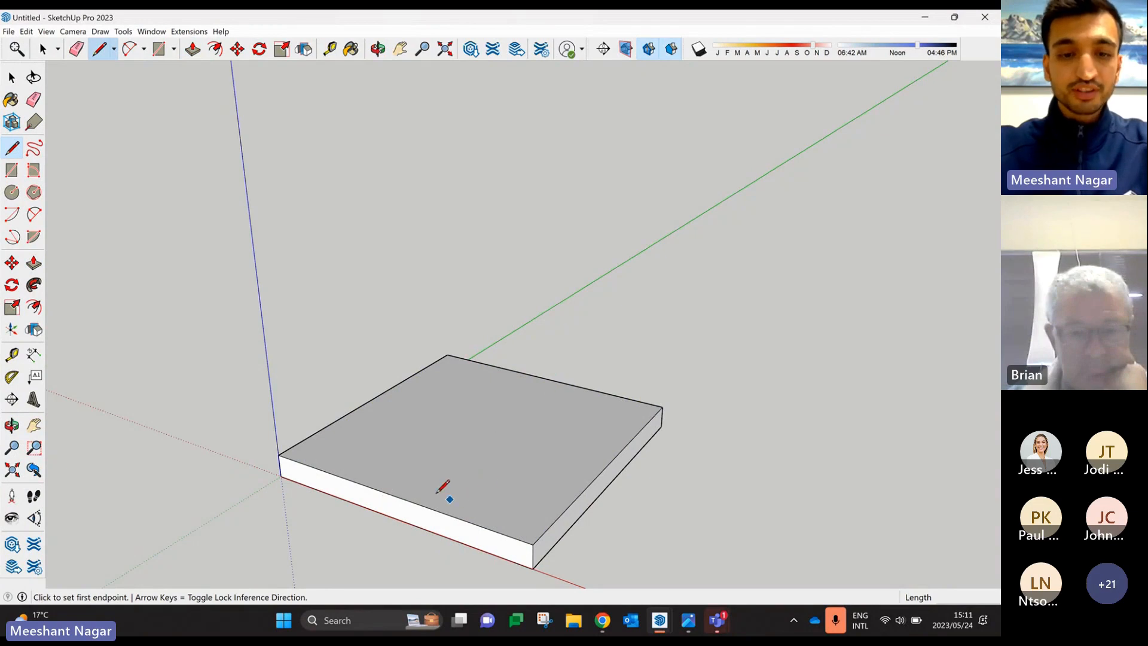
pyautogui.scroll(-2, 437, 493)
pyautogui.scroll(2, 401, 495)
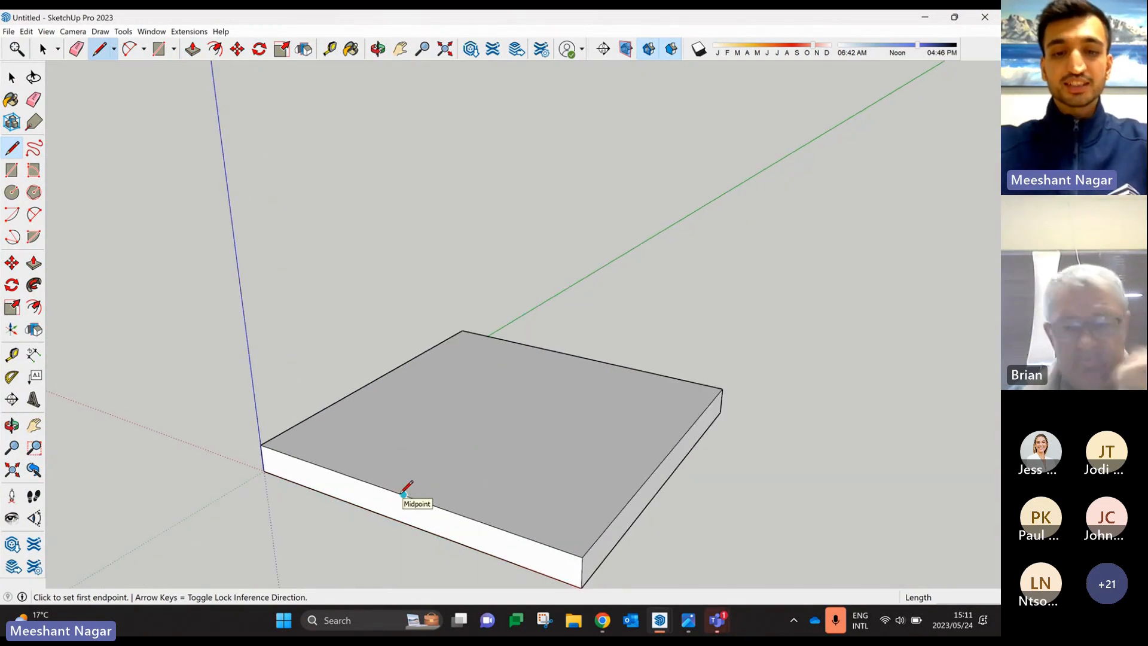
pyautogui.click(404, 494)
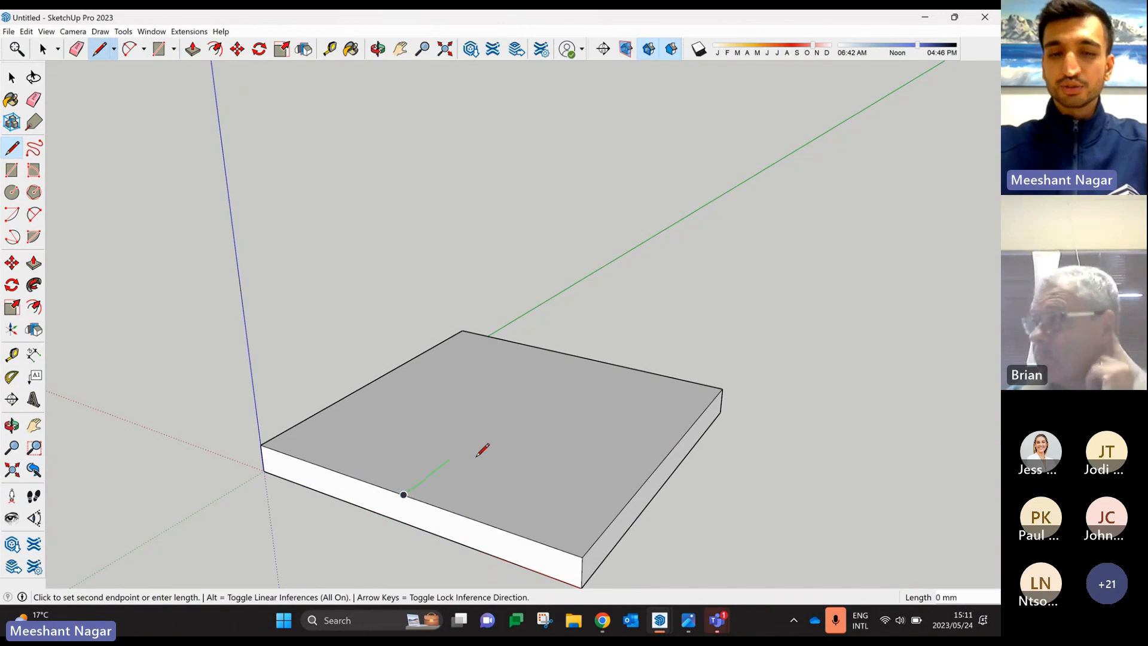
pyautogui.click(582, 357)
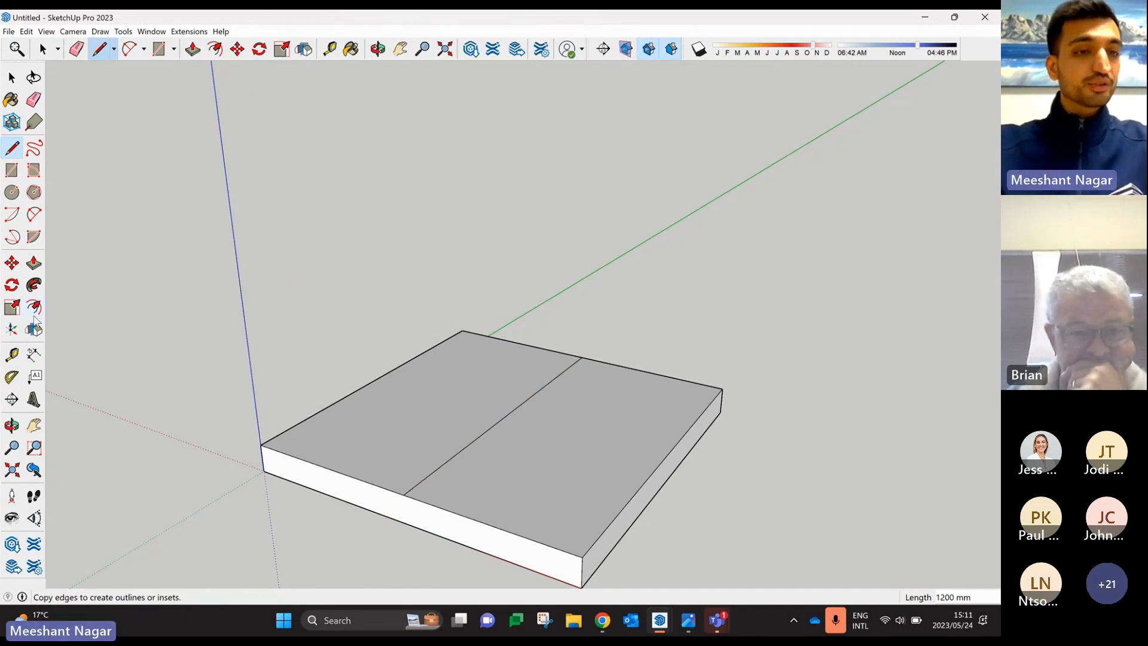
# - Move the top face's dividing line up 500 mm along the blue axis to form a gable ridge
pyautogui.click(12, 263)
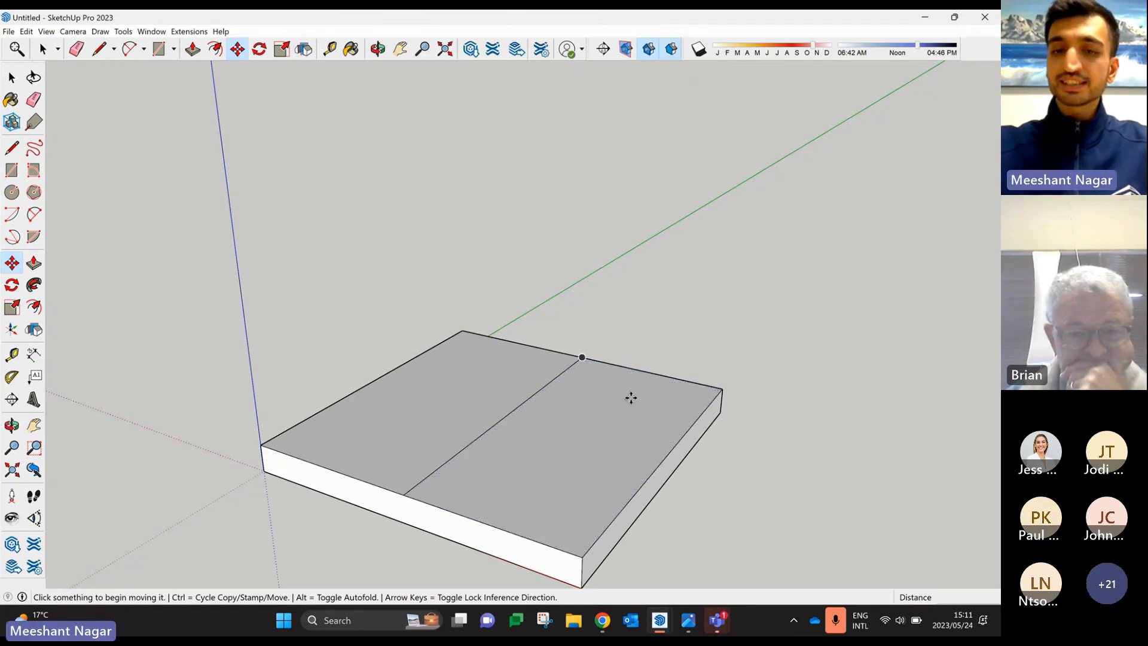
pyautogui.click(571, 443)
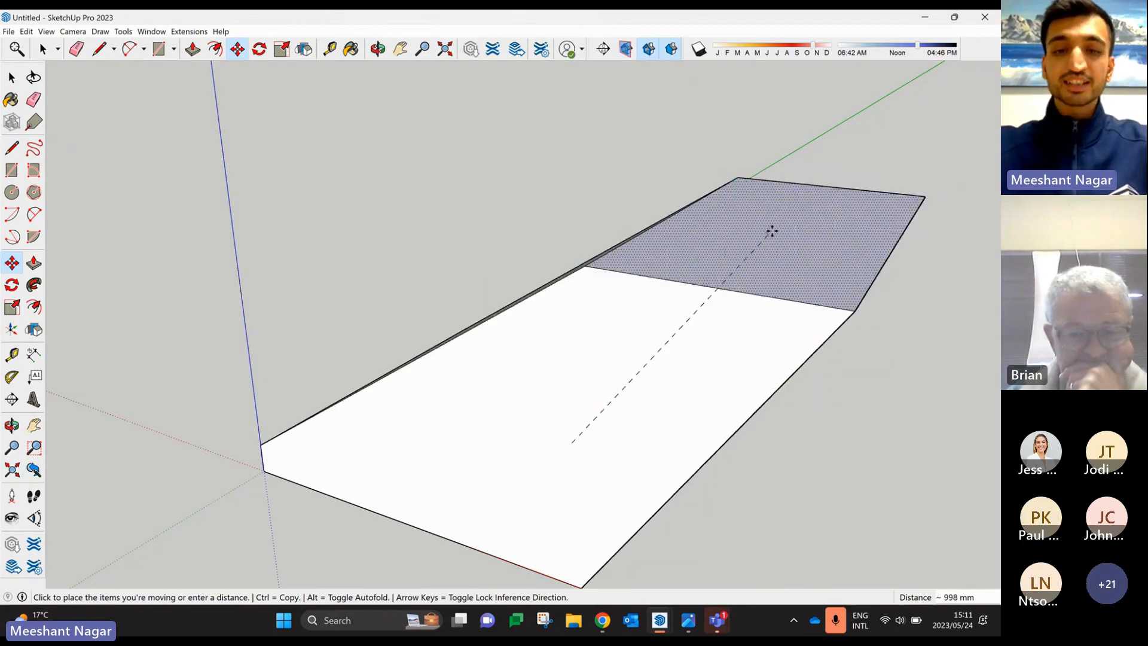
pyautogui.press('Escape')
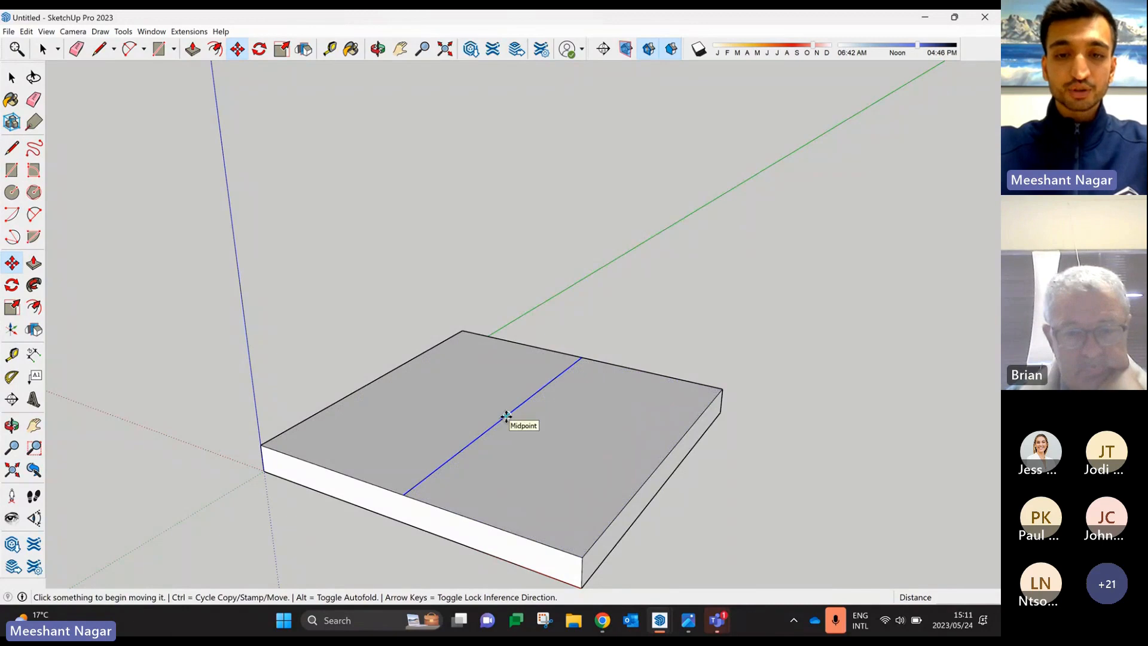
pyautogui.click(506, 417)
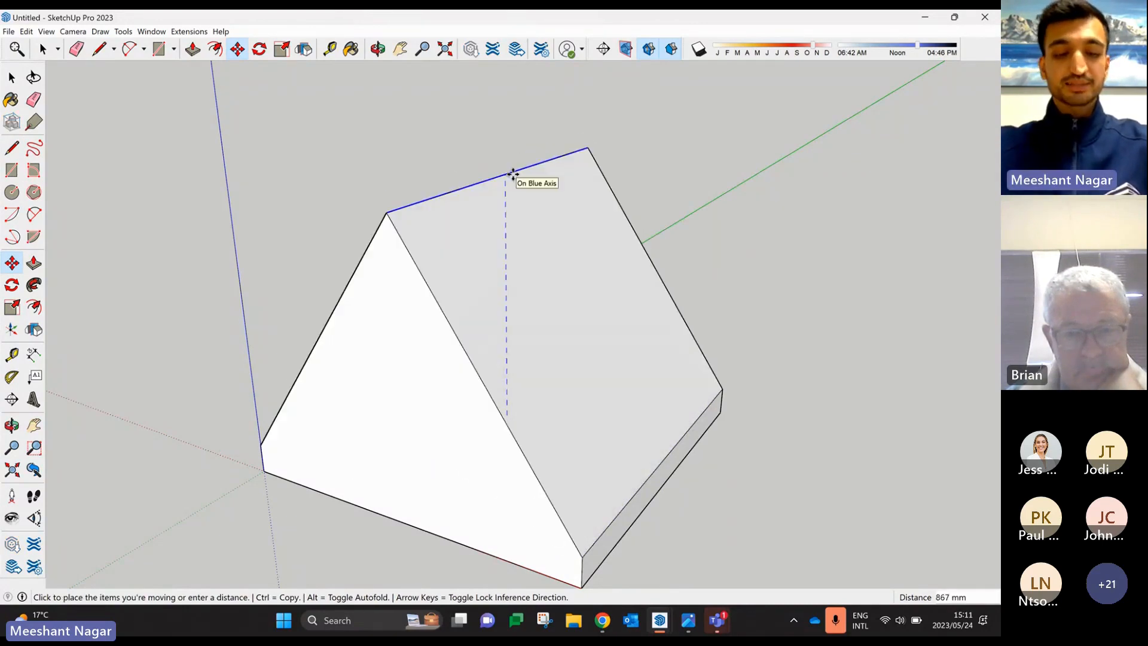
pyautogui.write('5')
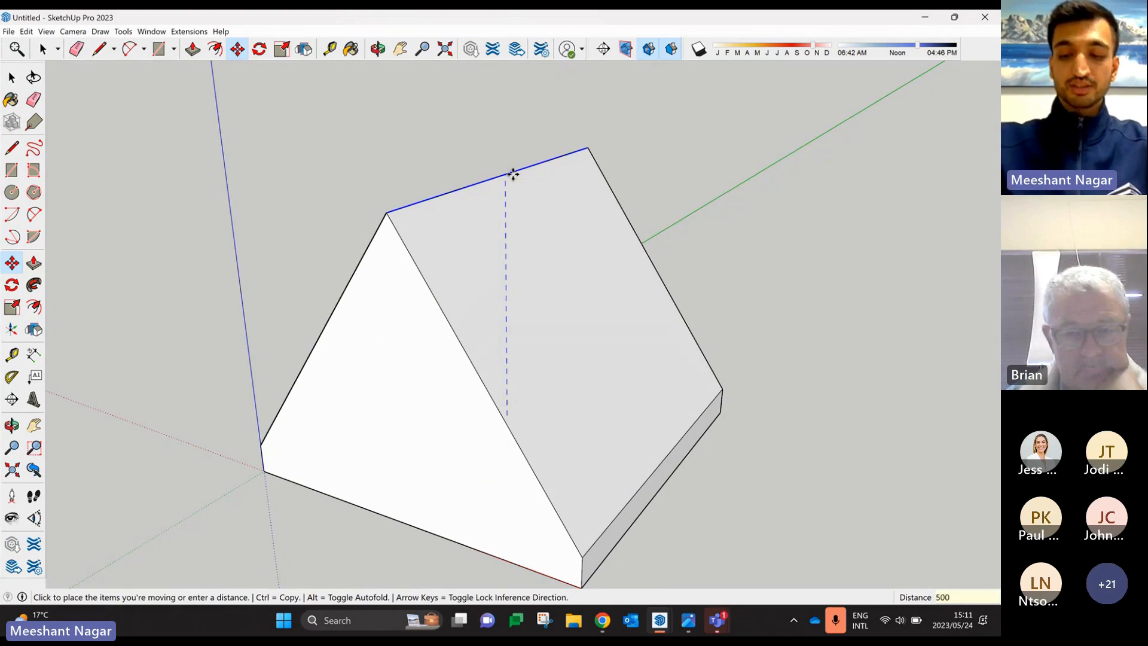
pyautogui.write('00')
pyautogui.press('Return')
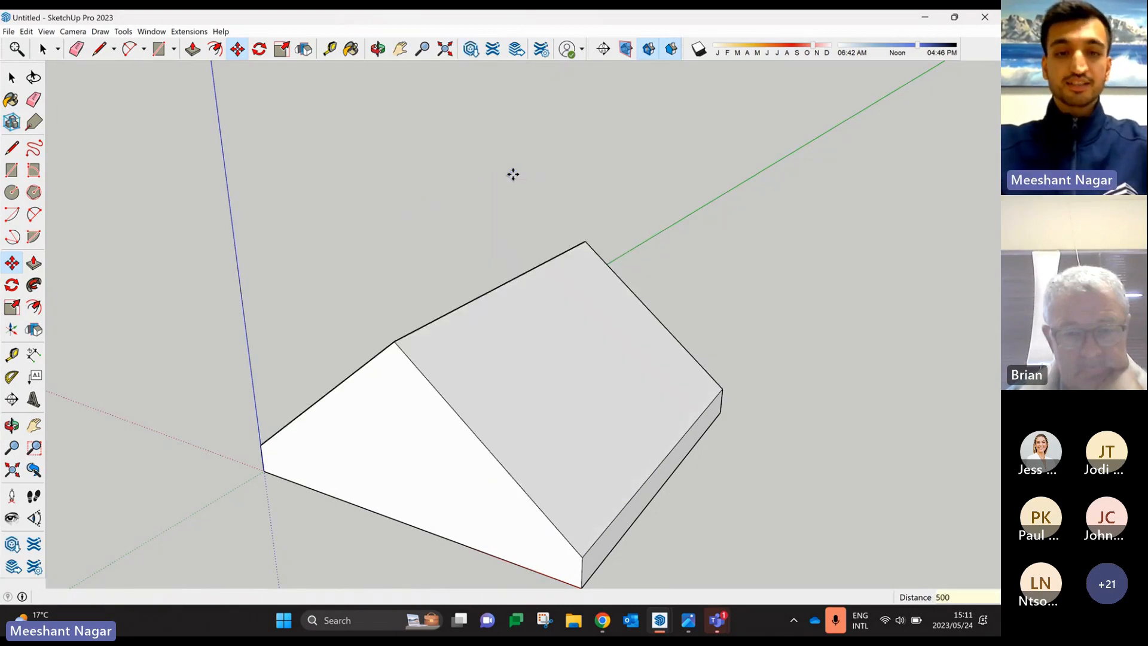
# - Select all geometry of the gabled solid and make it a group
pyautogui.scroll(-3, 513, 171)
pyautogui.moveTo(436, 413); pyautogui.dragTo(474, 420, button='middle')
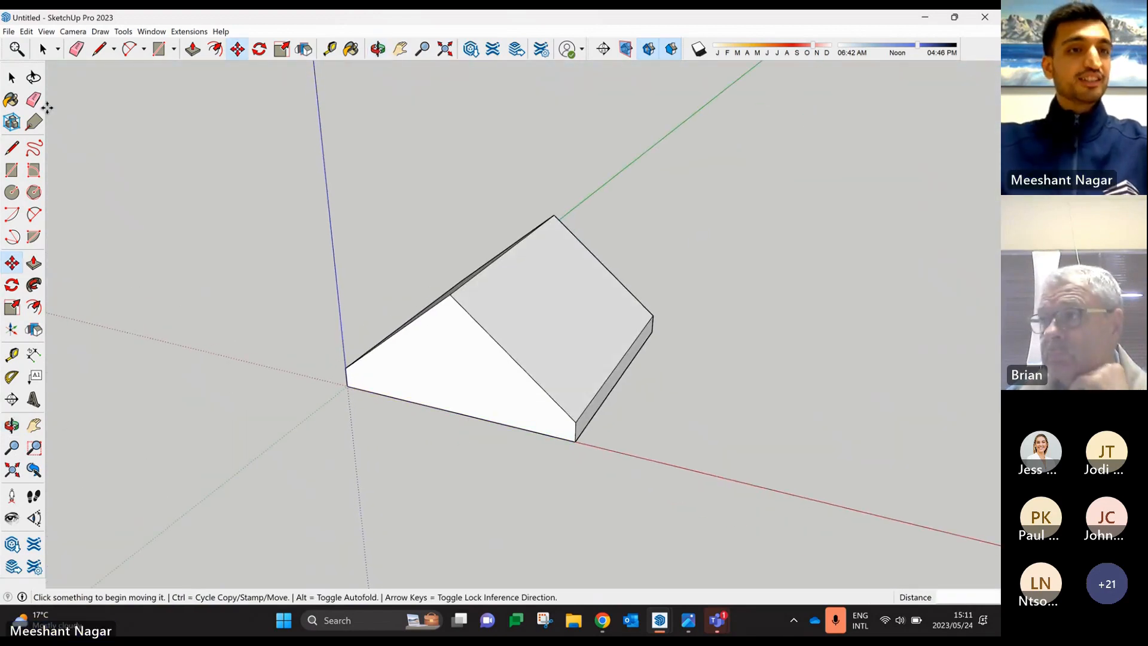
pyautogui.click(12, 77)
pyautogui.scroll(-1, 365, 306)
pyautogui.moveTo(366, 309); pyautogui.dragTo(418, 341, button='middle')
pyautogui.moveTo(221, 179); pyautogui.dragTo(912, 544)
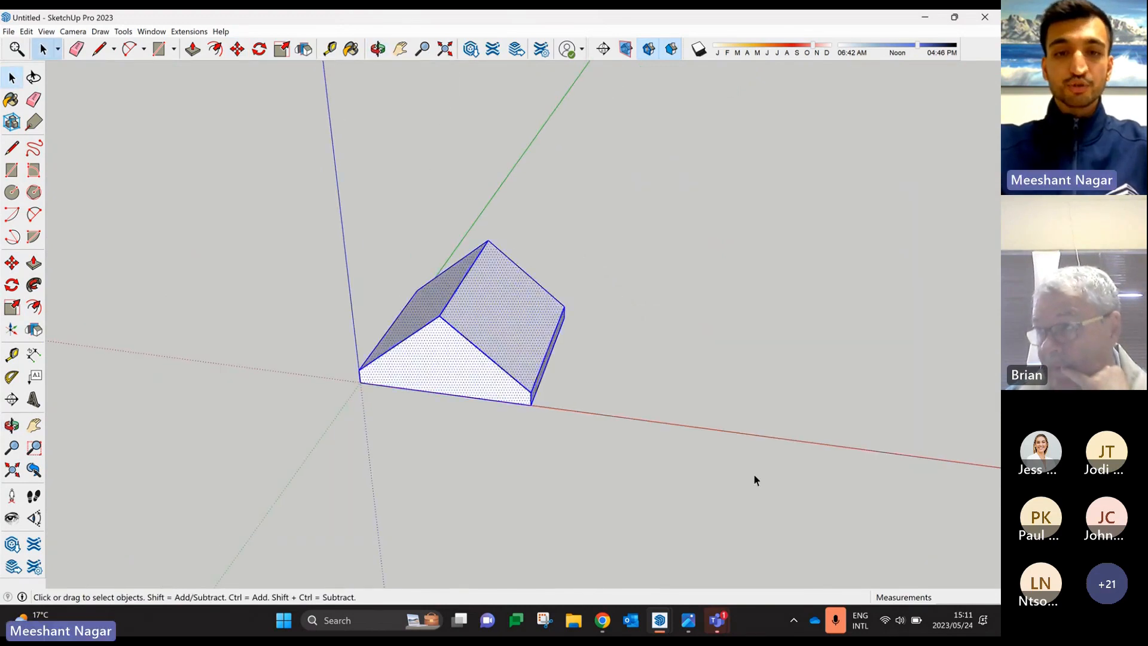
pyautogui.moveTo(753, 475); pyautogui.dragTo(462, 322, button='middle')
pyautogui.rightClick(462, 321)
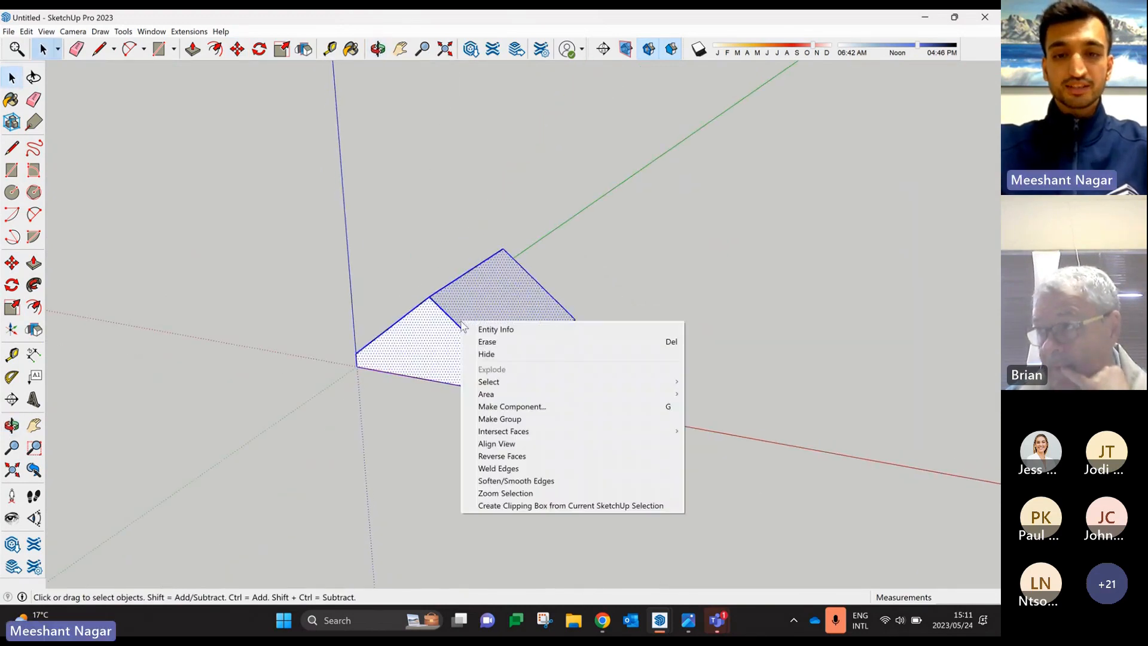
pyautogui.click(511, 418)
pyautogui.scroll(2, 425, 297)
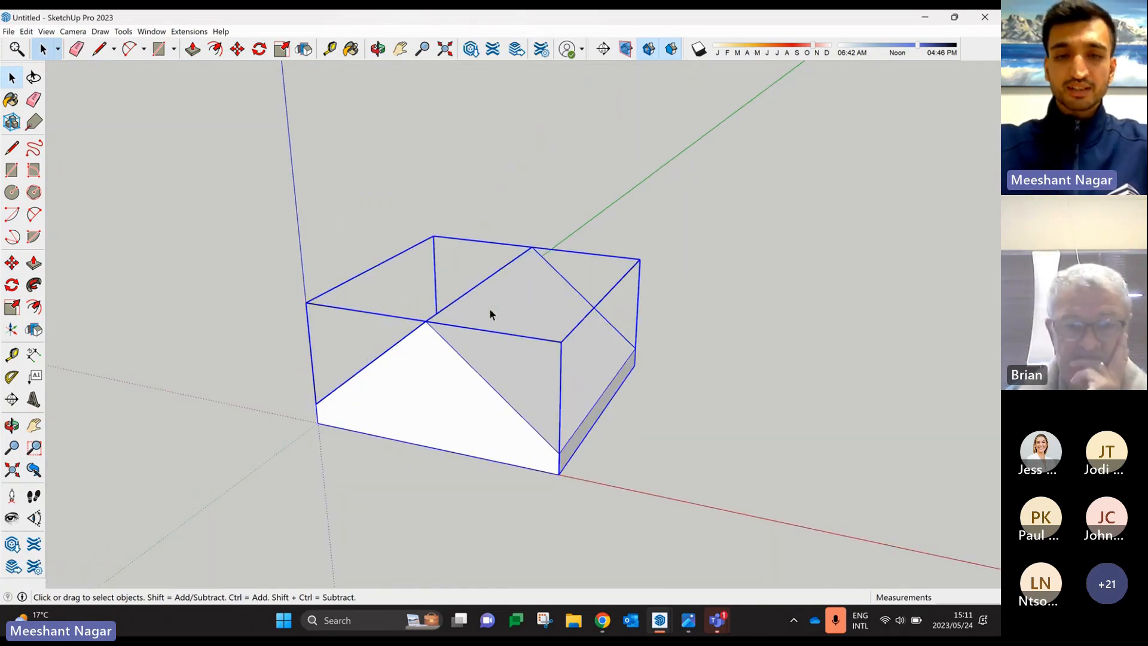
pyautogui.moveTo(490, 313); pyautogui.dragTo(468, 356, button='middle')
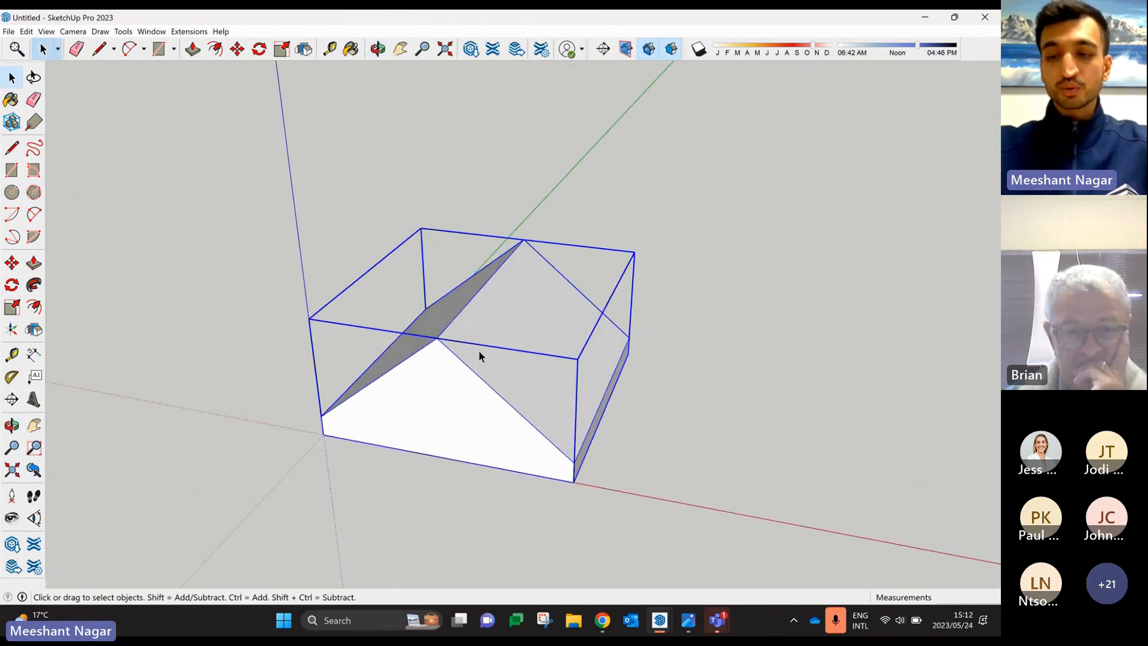
pyautogui.rightClick(479, 353)
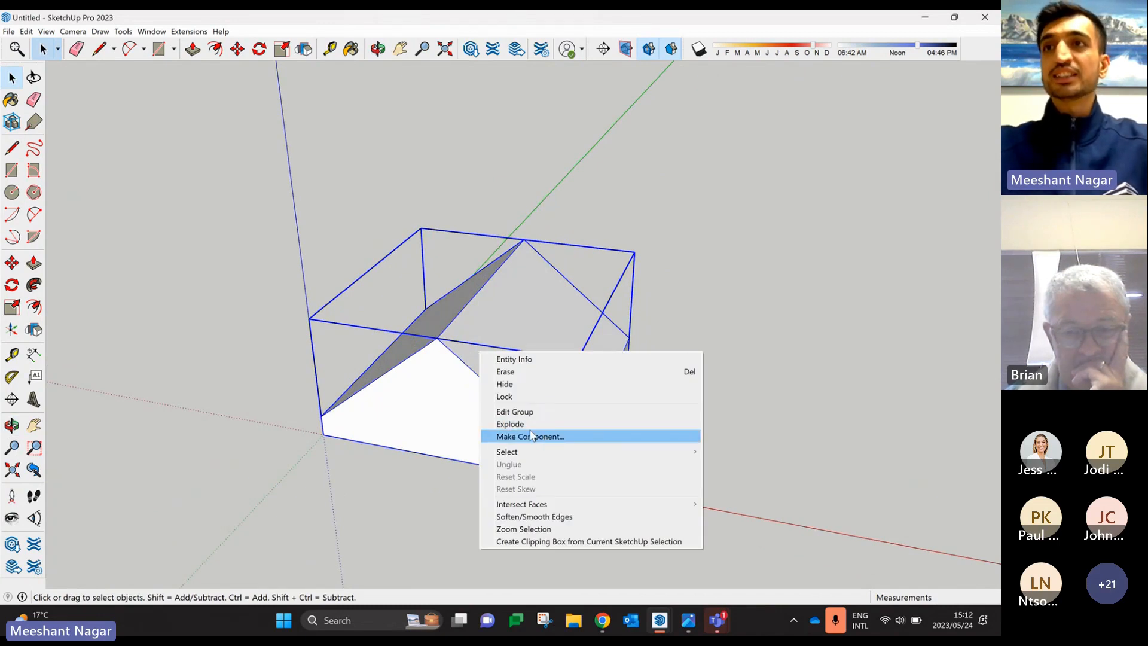
pyautogui.click(744, 299)
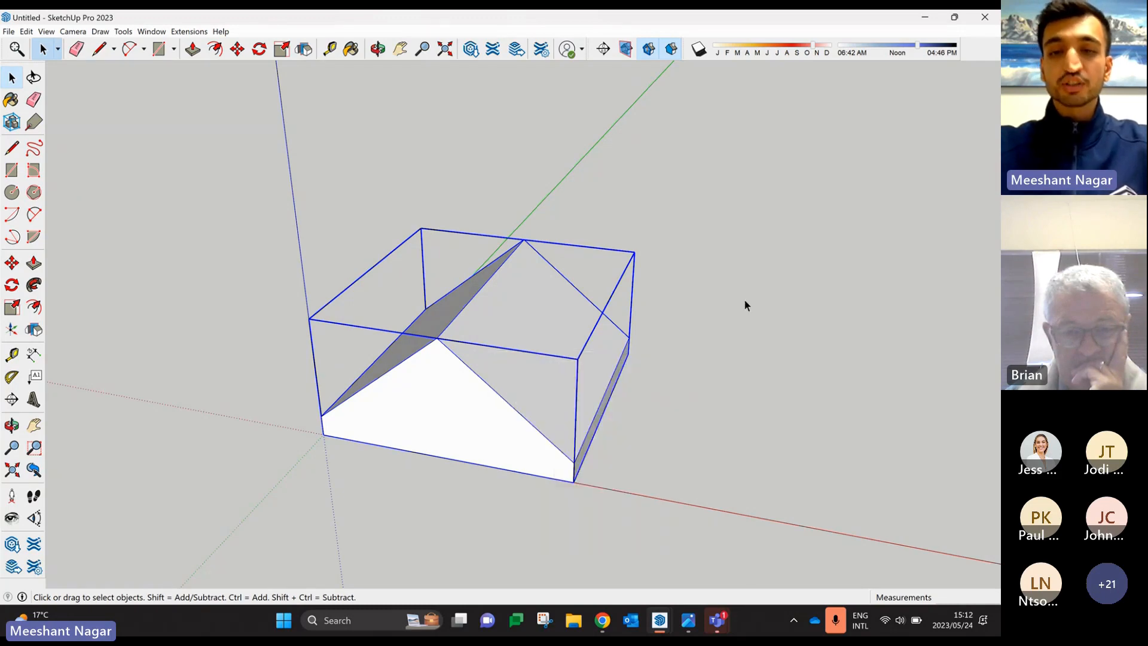
pyautogui.click(744, 299)
pyautogui.moveTo(527, 394); pyautogui.dragTo(492, 108, button='middle')
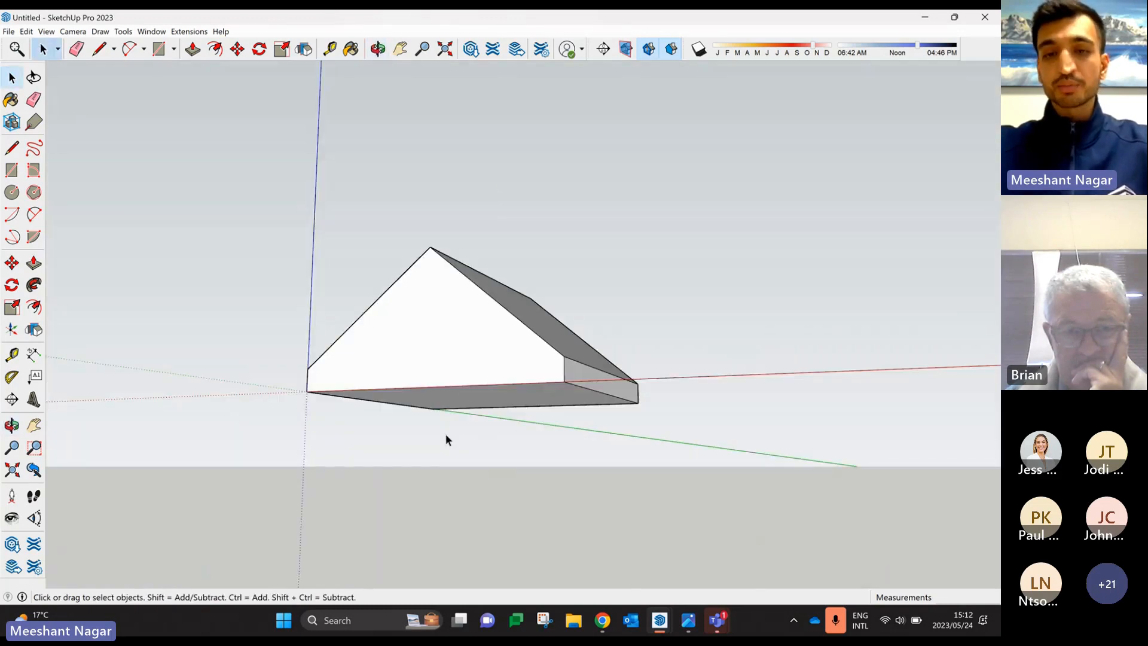
# - Move the gabled roof group up 2400 mm along the blue axis and deselect it
pyautogui.moveTo(446, 433); pyautogui.dragTo(449, 333, button='middle')
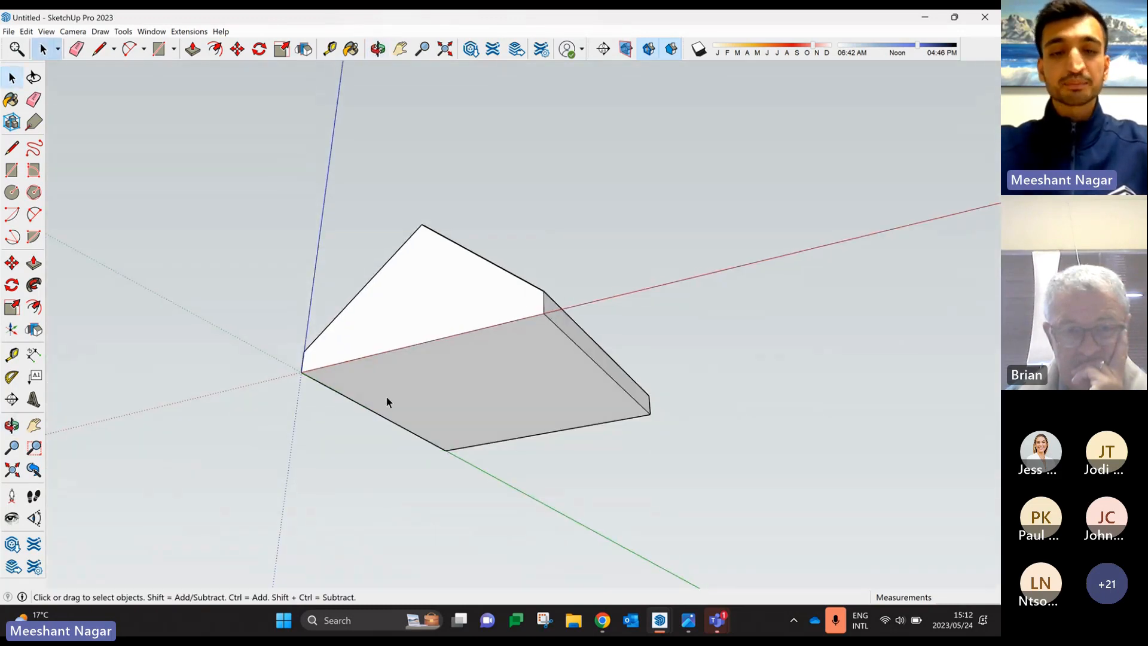
pyautogui.moveTo(579, 323); pyautogui.dragTo(574, 521, button='middle')
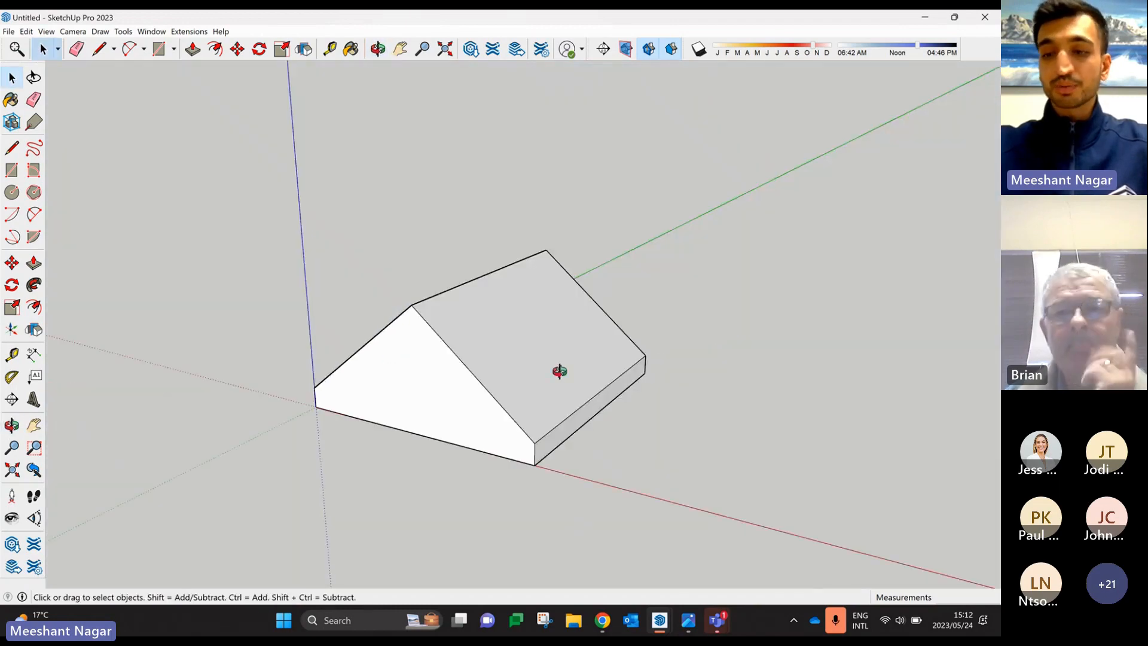
pyautogui.moveTo(559, 371); pyautogui.dragTo(573, 405, button='middle')
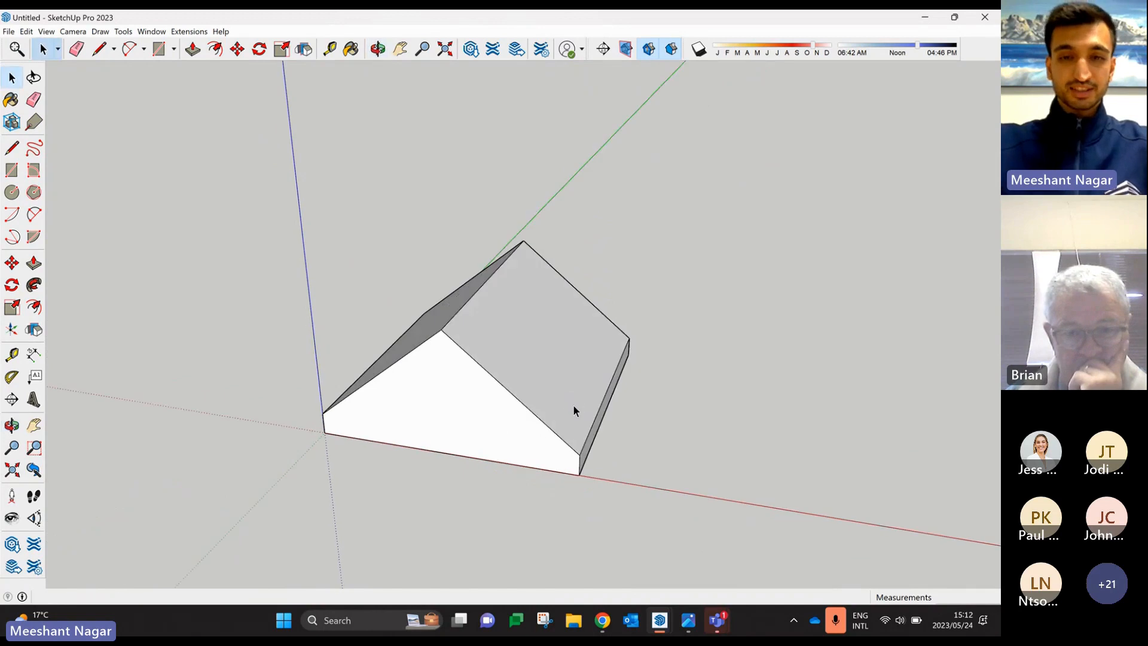
pyautogui.click(535, 372)
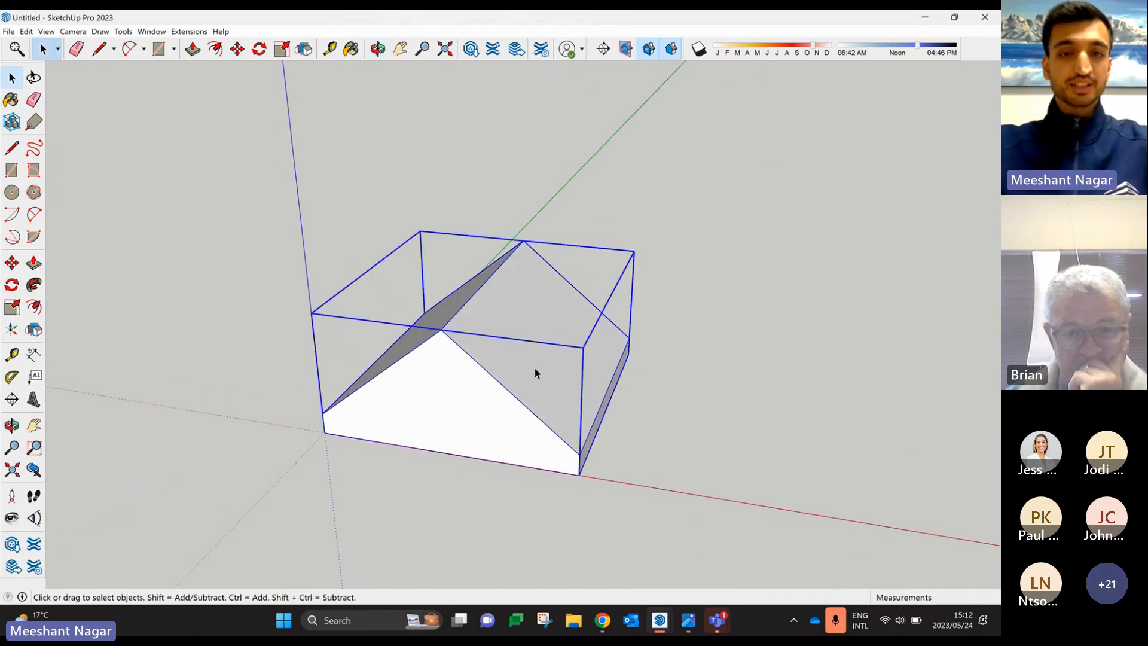
pyautogui.click(12, 264)
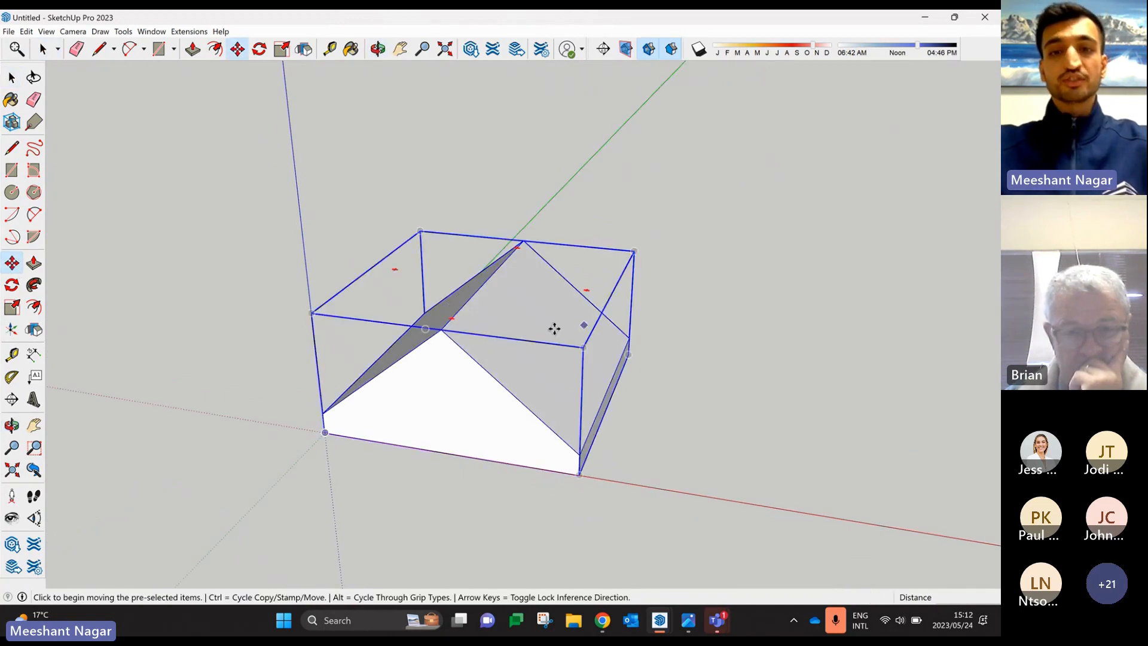
pyautogui.moveTo(553, 327); pyautogui.dragTo(670, 338, button='middle')
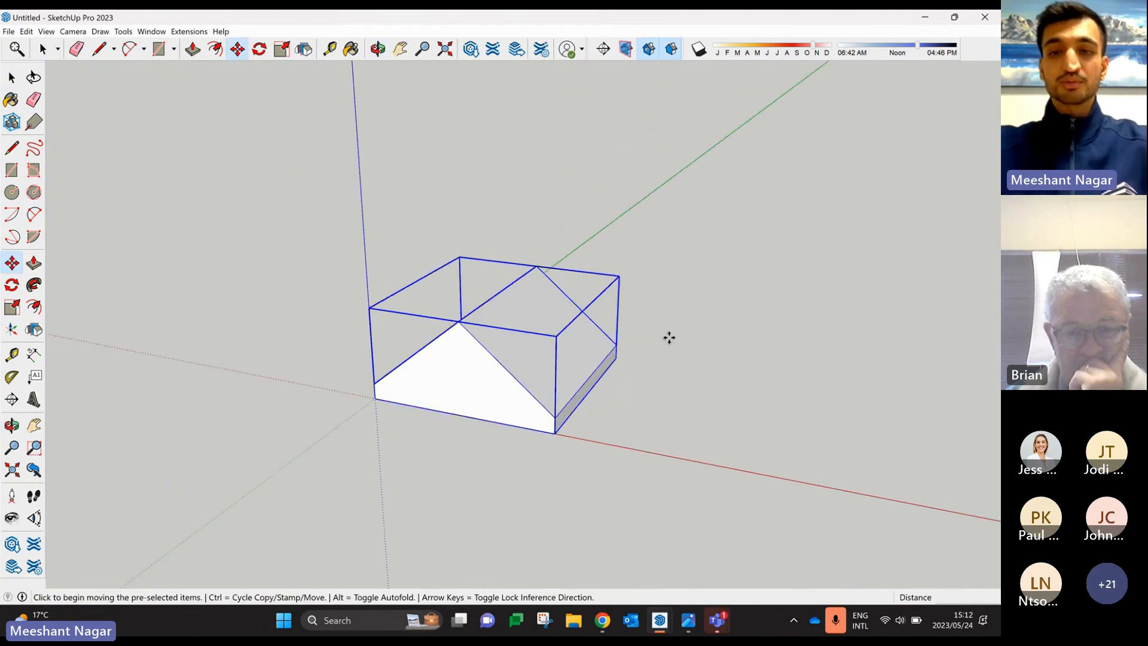
pyautogui.click(669, 338)
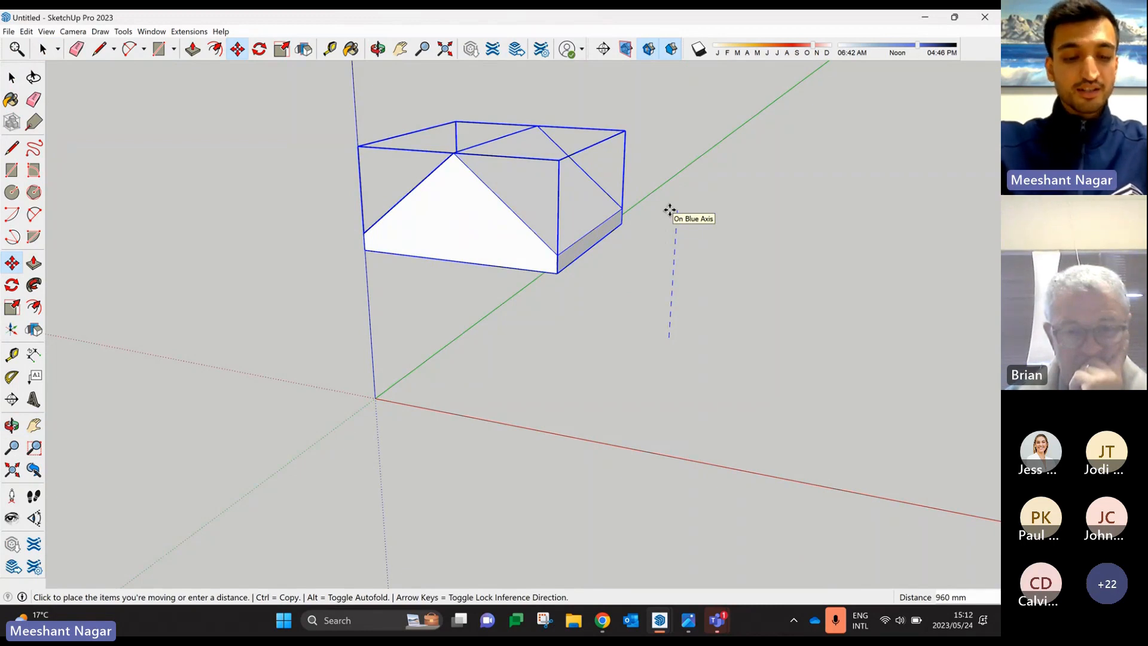
pyautogui.write('2400')
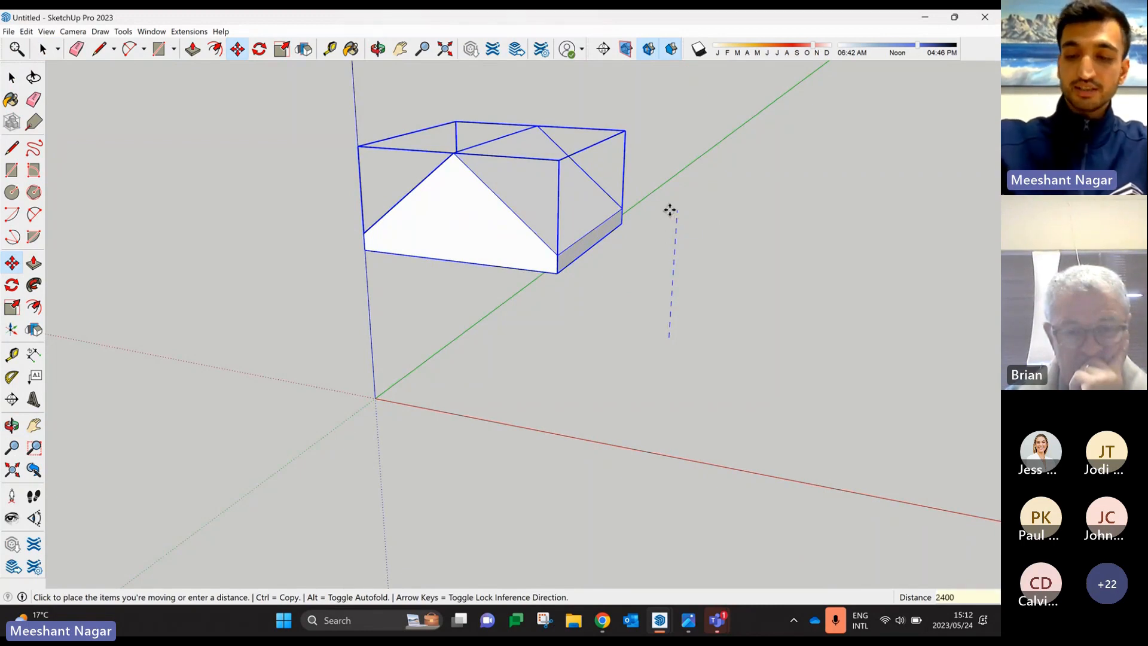
pyautogui.press('Return')
pyautogui.scroll(-2, 670, 210)
pyautogui.moveTo(475, 433); pyautogui.dragTo(577, 434, button='middle')
pyautogui.scroll(3, 551, 367)
pyautogui.scroll(-2, 537, 436)
pyautogui.moveTo(557, 312); pyautogui.dragTo(557, 292, button='middle')
pyautogui.scroll(3, 575, 155)
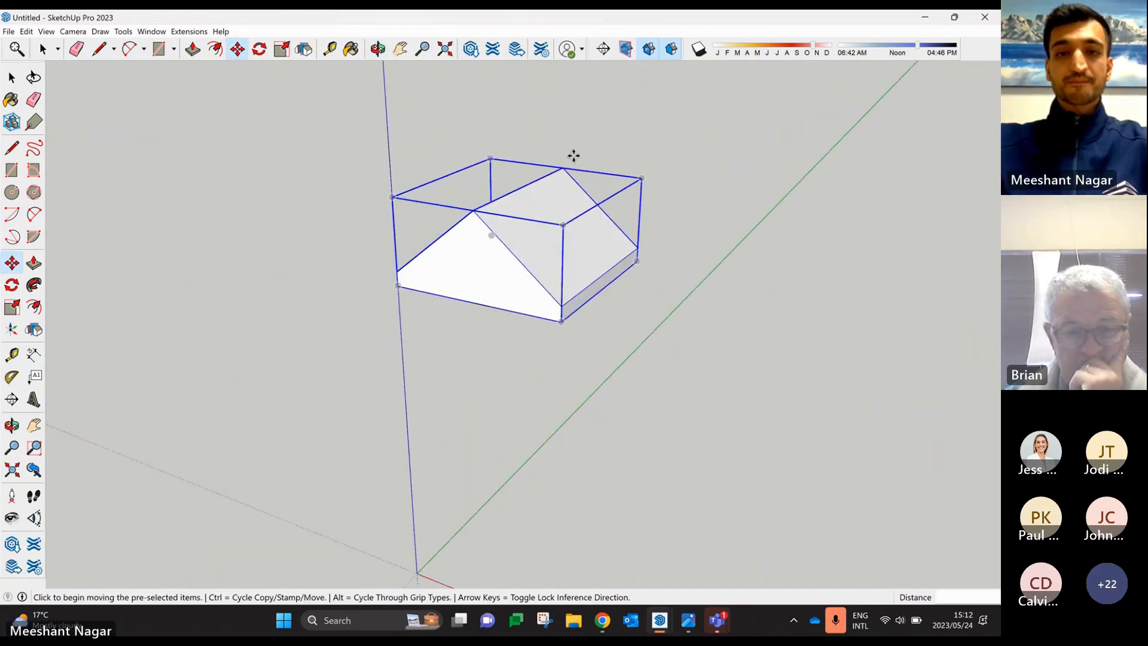
pyautogui.click(12, 77)
pyautogui.click(368, 370)
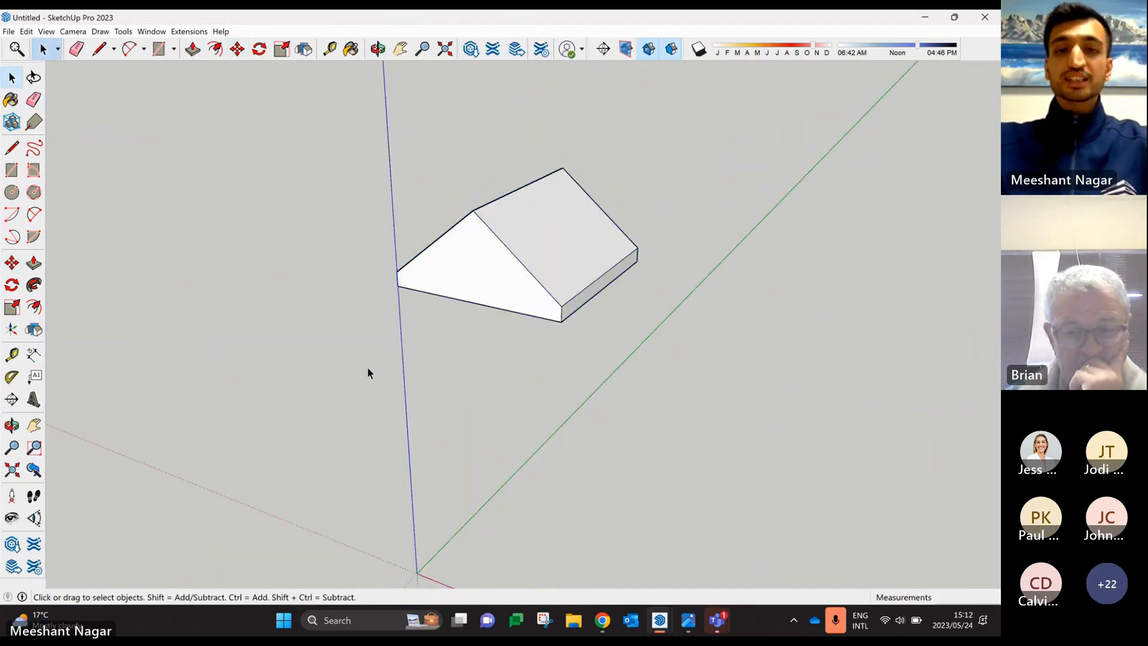
# - Draw a 100 by 100 mm square on the roof group's underside, starting at its front corner away from the blue axis
pyautogui.moveTo(505, 402); pyautogui.dragTo(553, 346, button='middle')
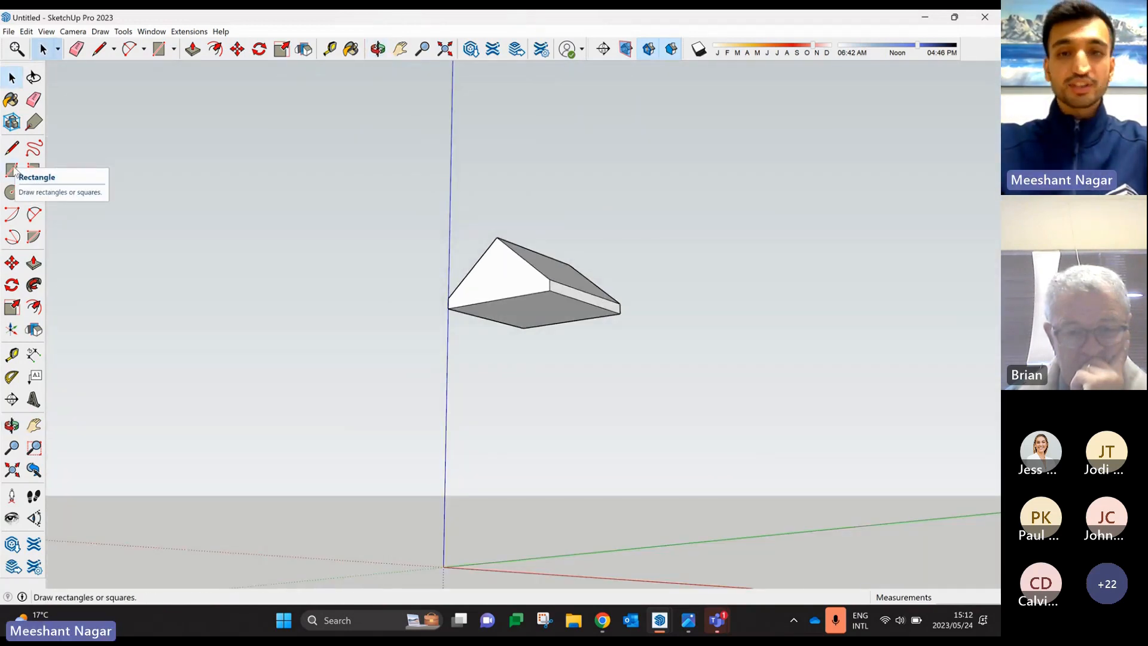
pyautogui.click(12, 171)
pyautogui.scroll(6, 554, 299)
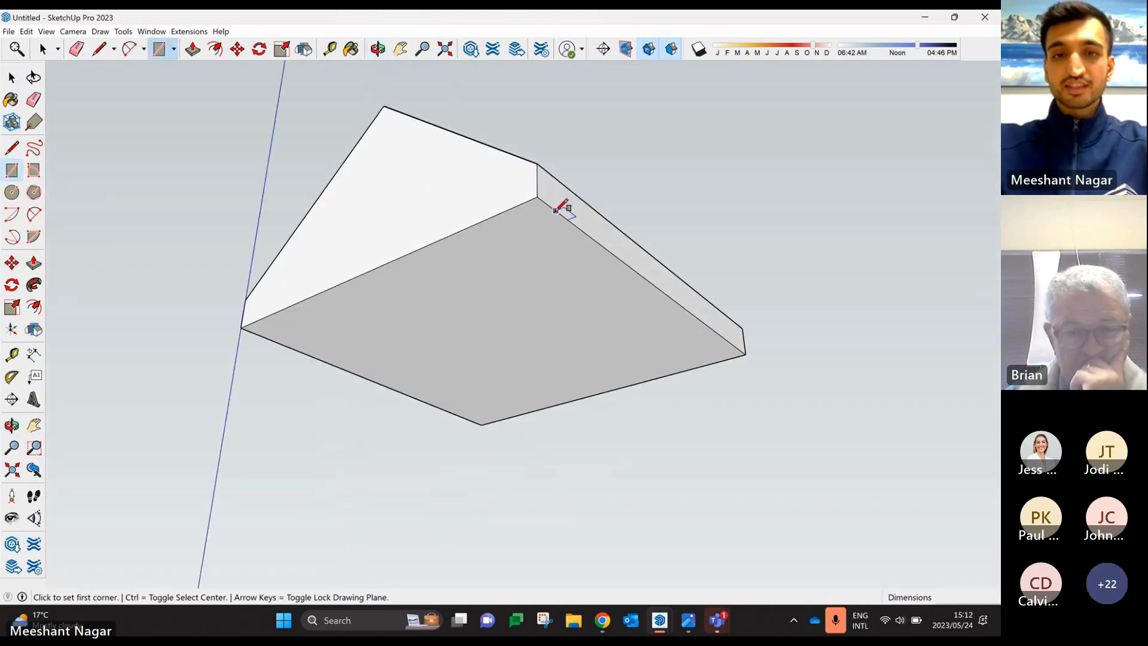
pyautogui.click(537, 197)
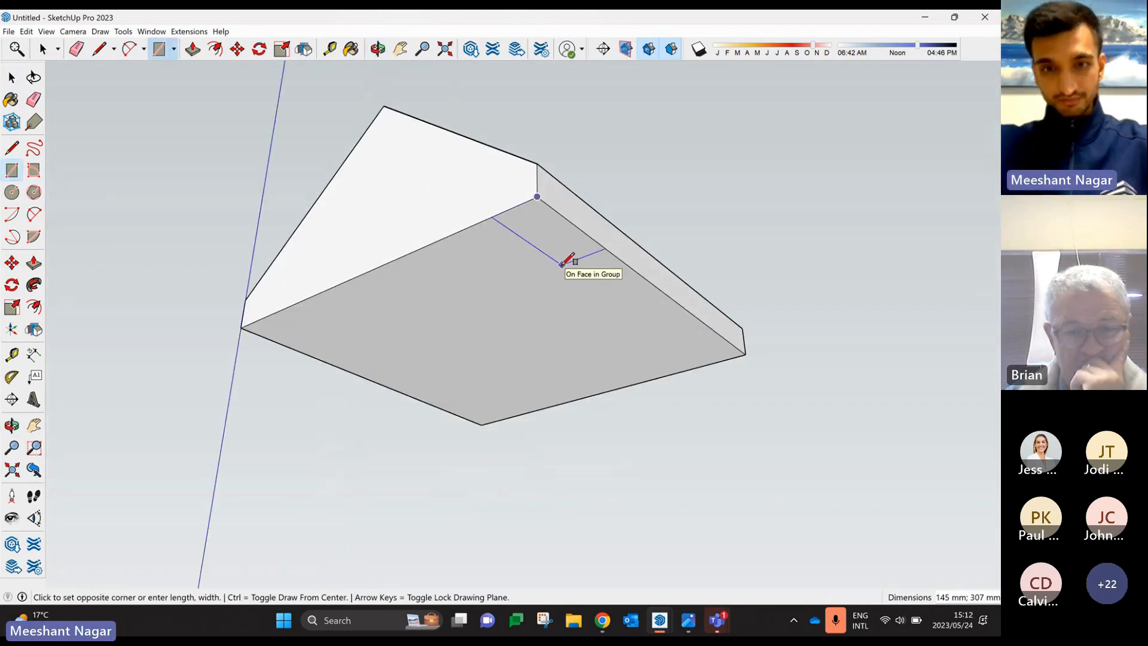
pyautogui.write('10')
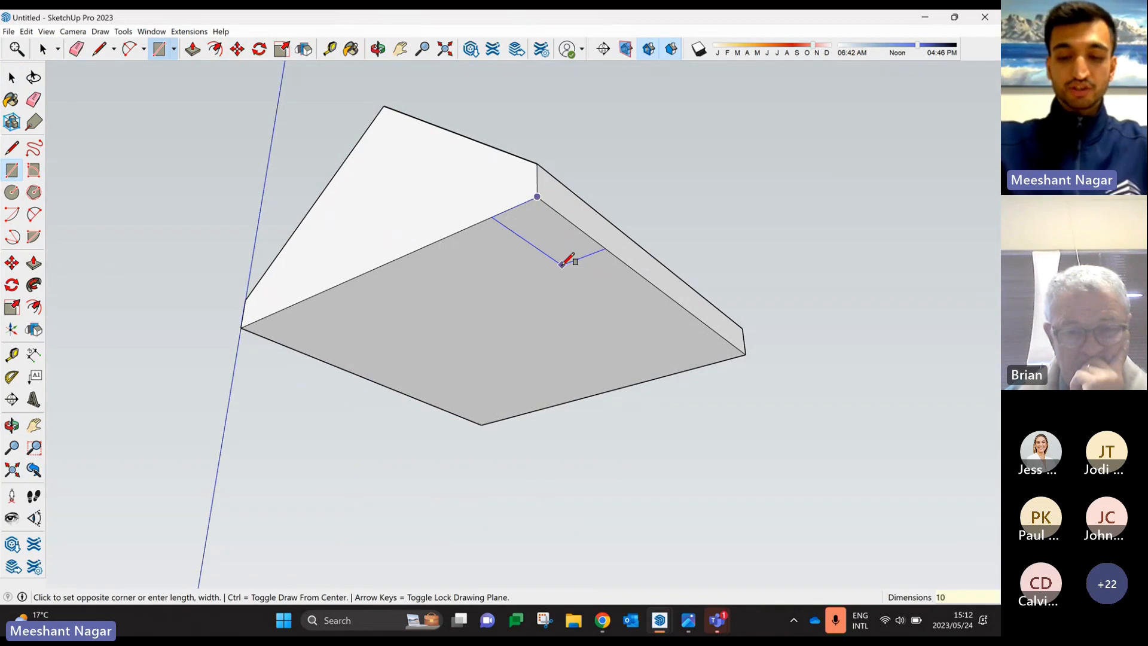
pyautogui.write('0;100')
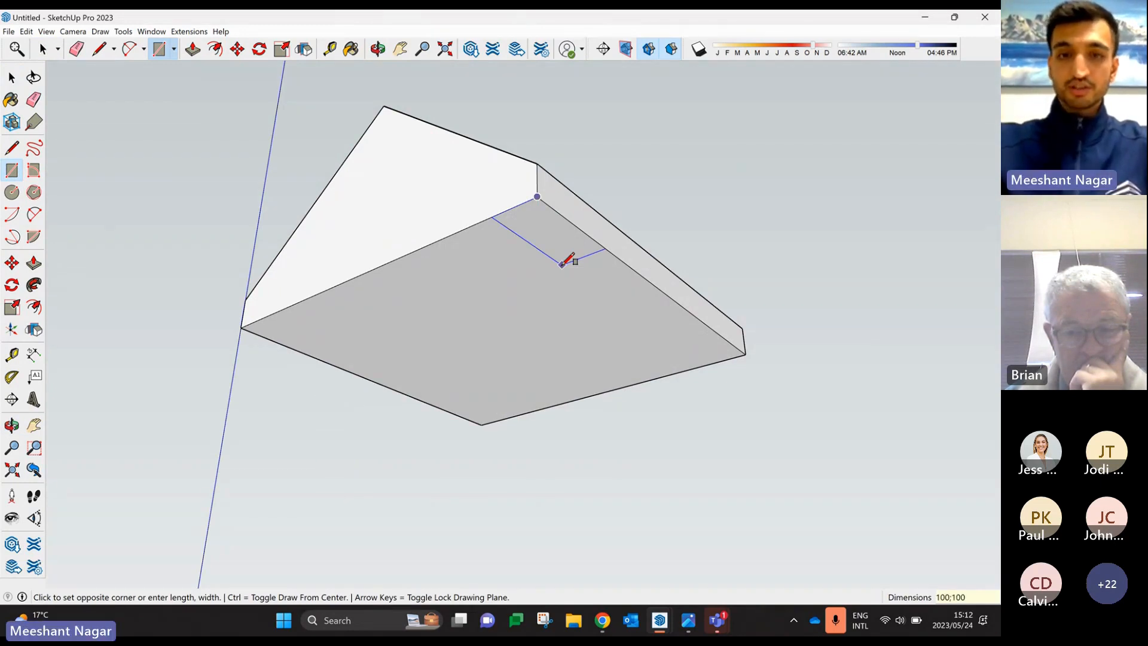
pyautogui.press('Return')
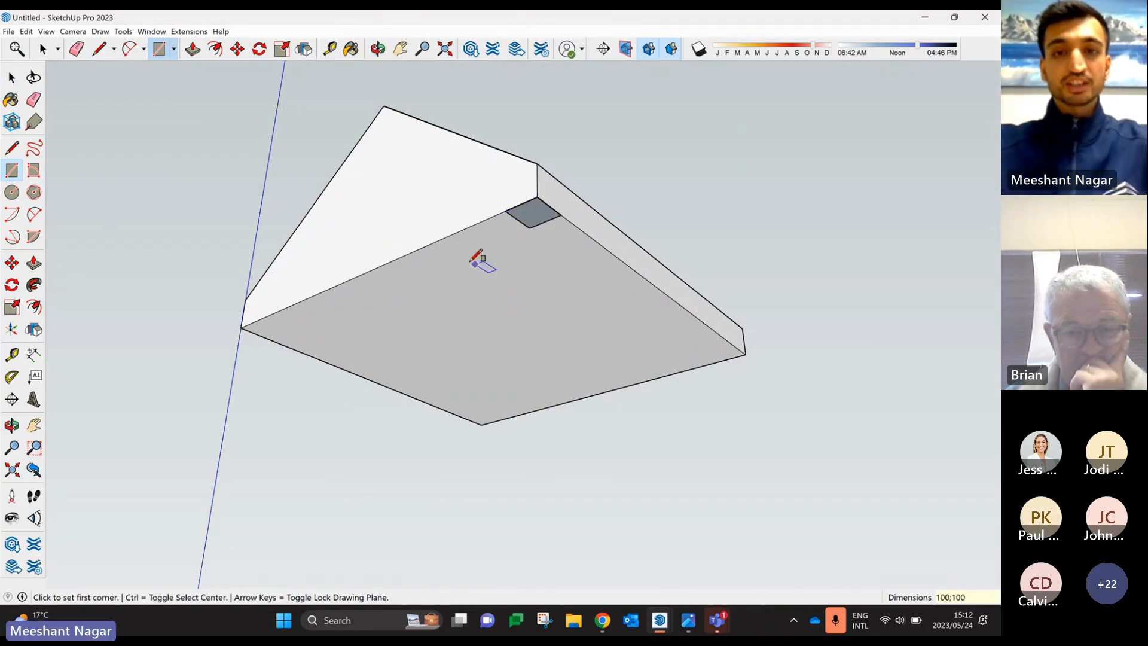
# - Push/Pull the small square on the roof's underside down 2400 mm to form a pillar
pyautogui.click(34, 266)
pyautogui.click(536, 221)
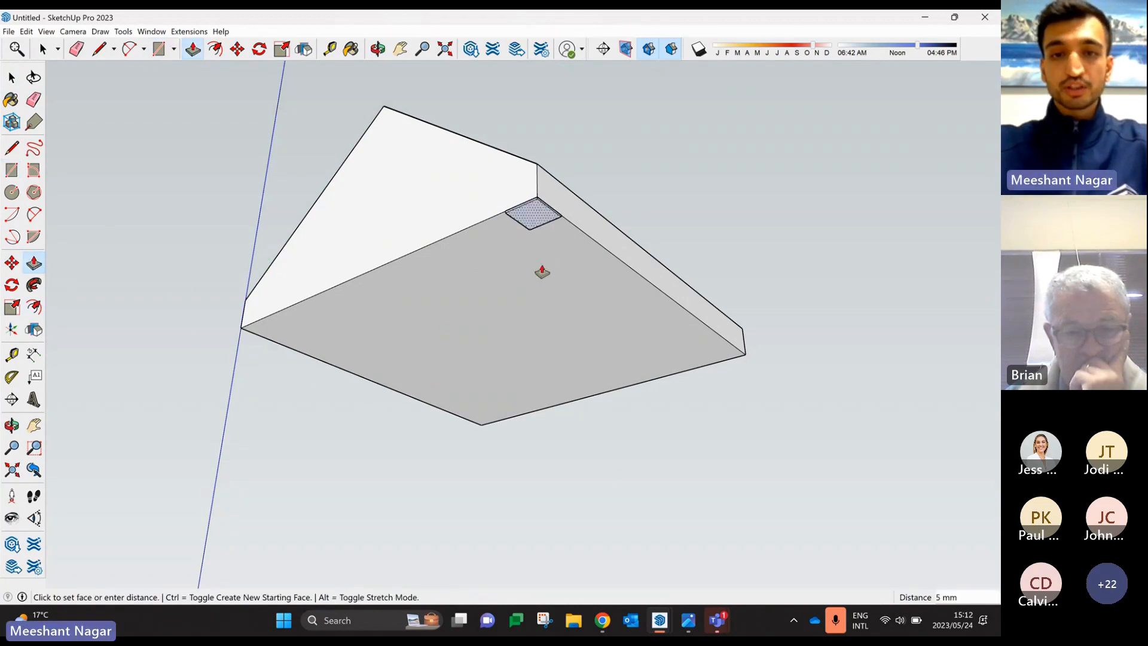
pyautogui.scroll(-6, 550, 302)
pyautogui.moveTo(550, 277); pyautogui.dragTo(572, 482, button='middle')
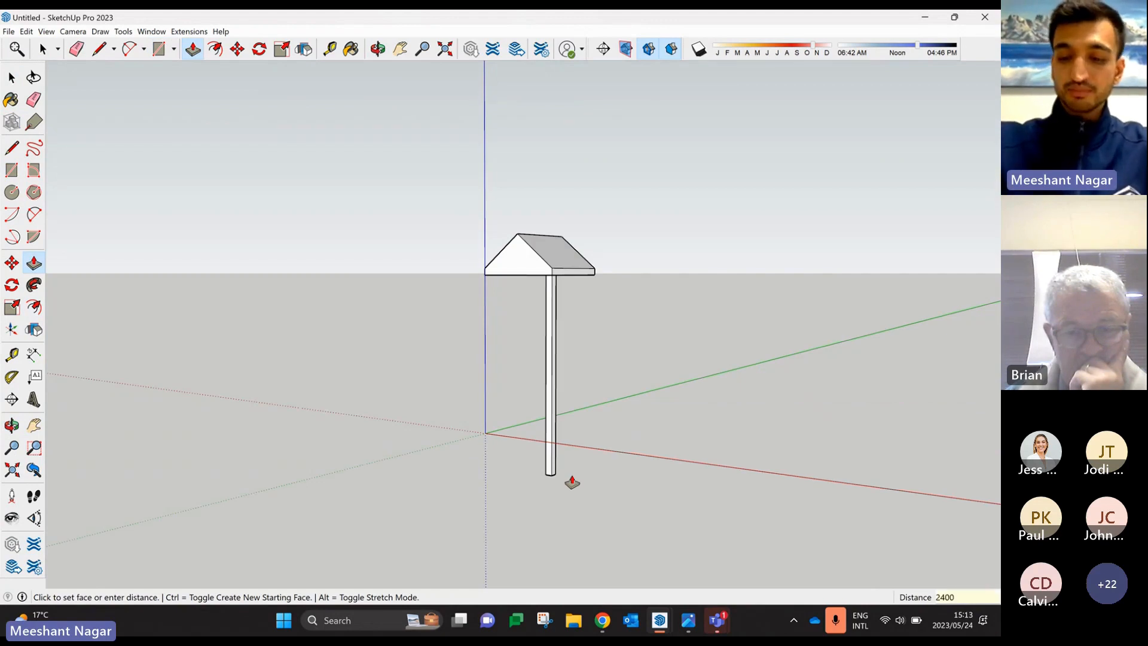
pyautogui.moveTo(520, 357); pyautogui.dragTo(588, 287, button='middle')
pyautogui.scroll(4, 588, 288)
pyautogui.moveTo(436, 362); pyautogui.dragTo(469, 476, button='middle')
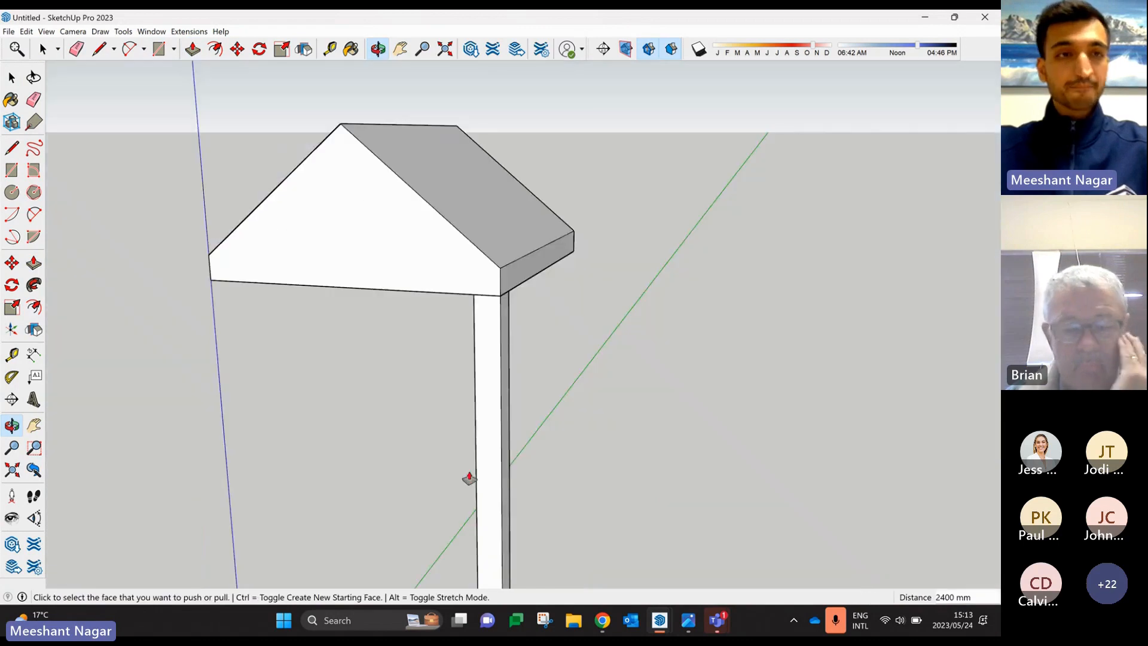
# - Select all connected geometry of the pillar and make it a component named Pillar
pyautogui.click(10, 79)
pyautogui.scroll(-3, 472, 144)
pyautogui.moveTo(536, 287); pyautogui.dragTo(556, 219, button='middle')
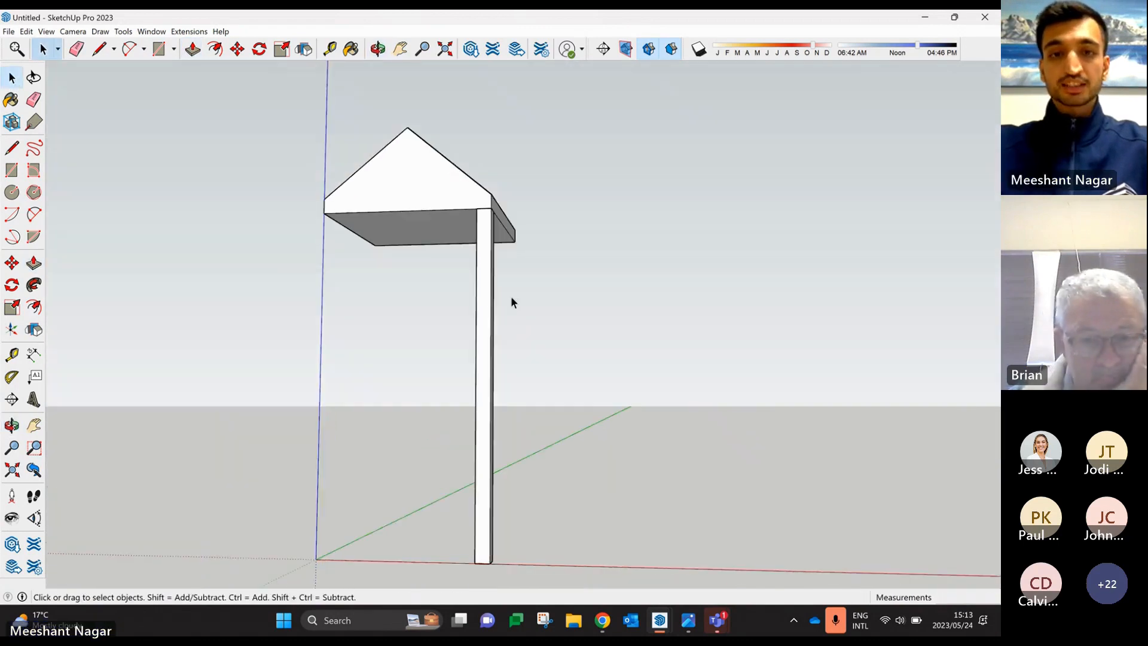
pyautogui.scroll(1, 466, 335)
pyautogui.moveTo(466, 339)
pyautogui.mouseDown(button='middle')
pyautogui.moveTo(472, 281)
pyautogui.moveTo(400, 410)
pyautogui.moveTo(464, 388)
pyautogui.mouseUp(button='middle')
pyautogui.scroll(-2, 441, 410)
pyautogui.scroll(-3, 433, 443)
pyautogui.moveTo(433, 443); pyautogui.dragTo(406, 384, button='middle')
pyautogui.scroll(2, 470, 317)
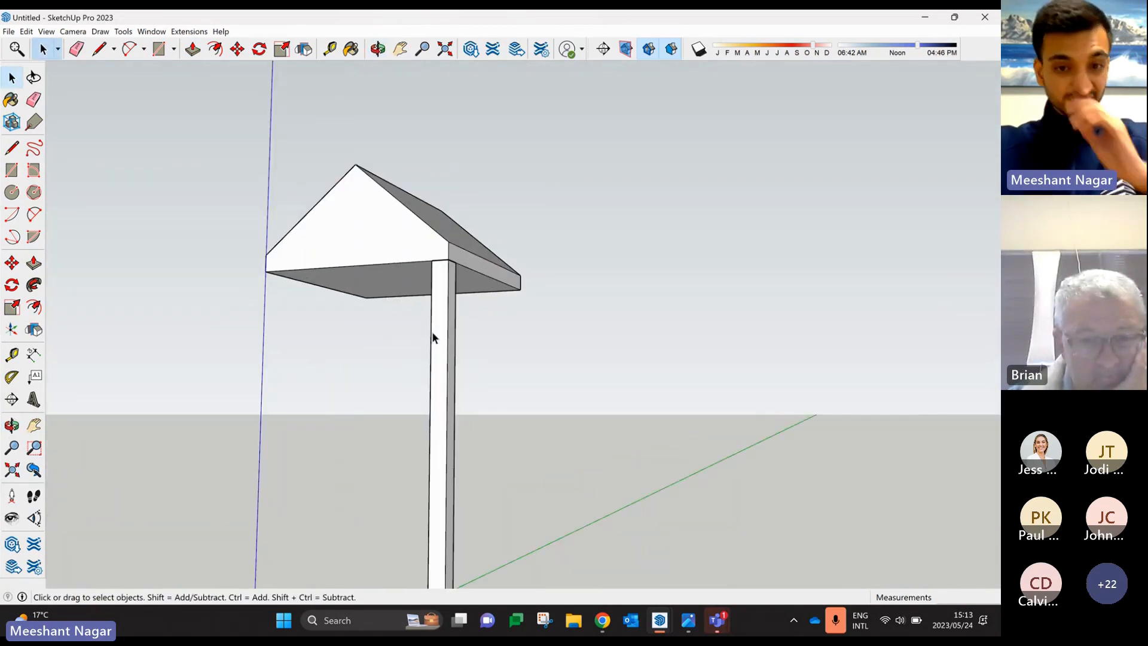
pyautogui.scroll(2, 439, 347)
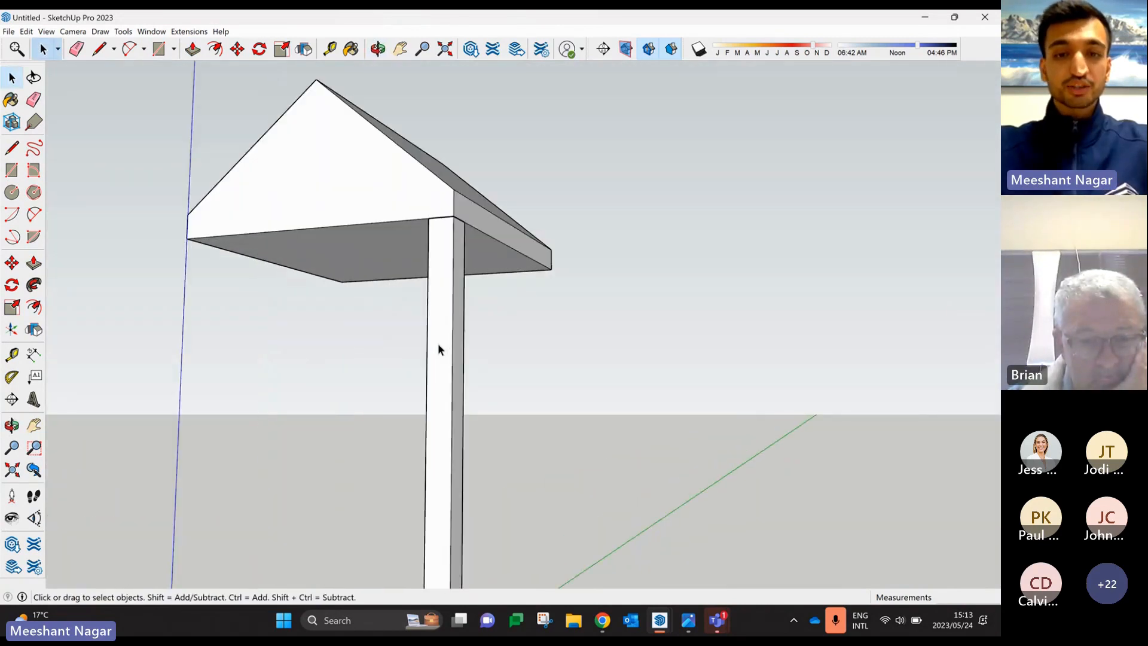
pyautogui.tripleClick(438, 347)
pyautogui.scroll(-3, 437, 349)
pyautogui.moveTo(438, 349); pyautogui.dragTo(429, 293, button='middle')
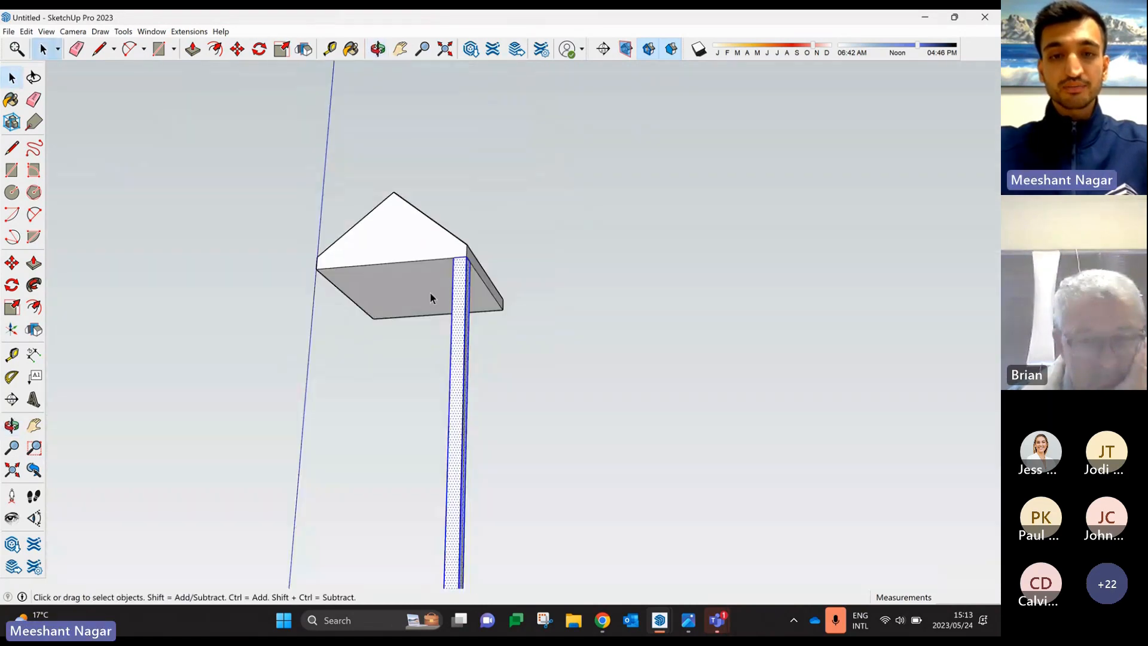
pyautogui.rightClick(453, 337)
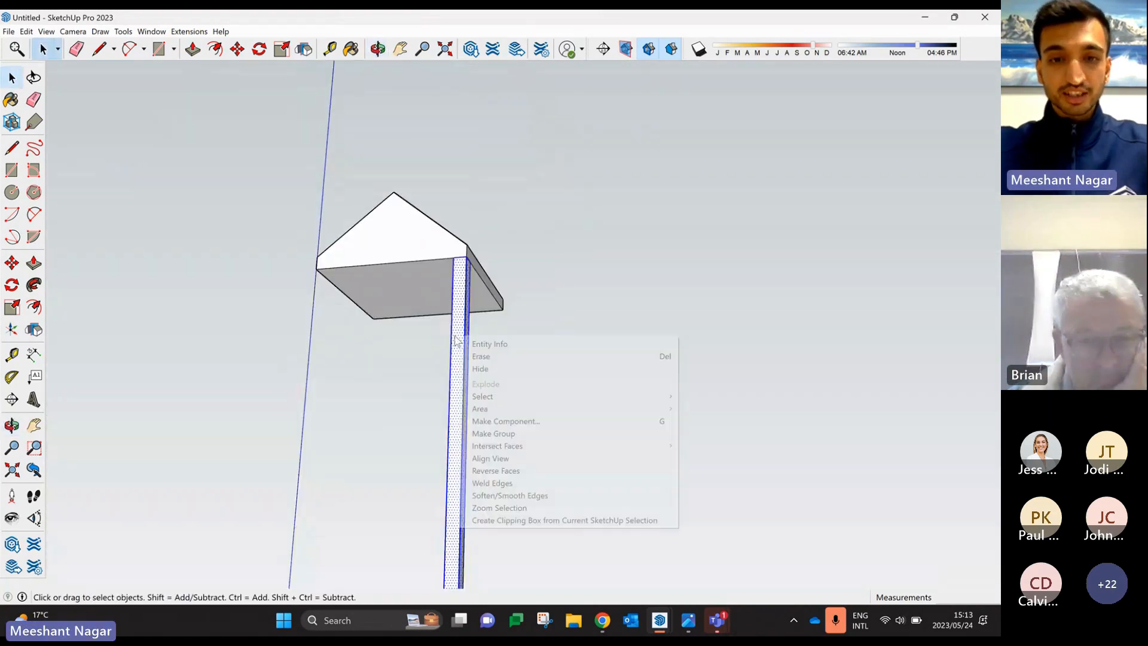
pyautogui.click(498, 422)
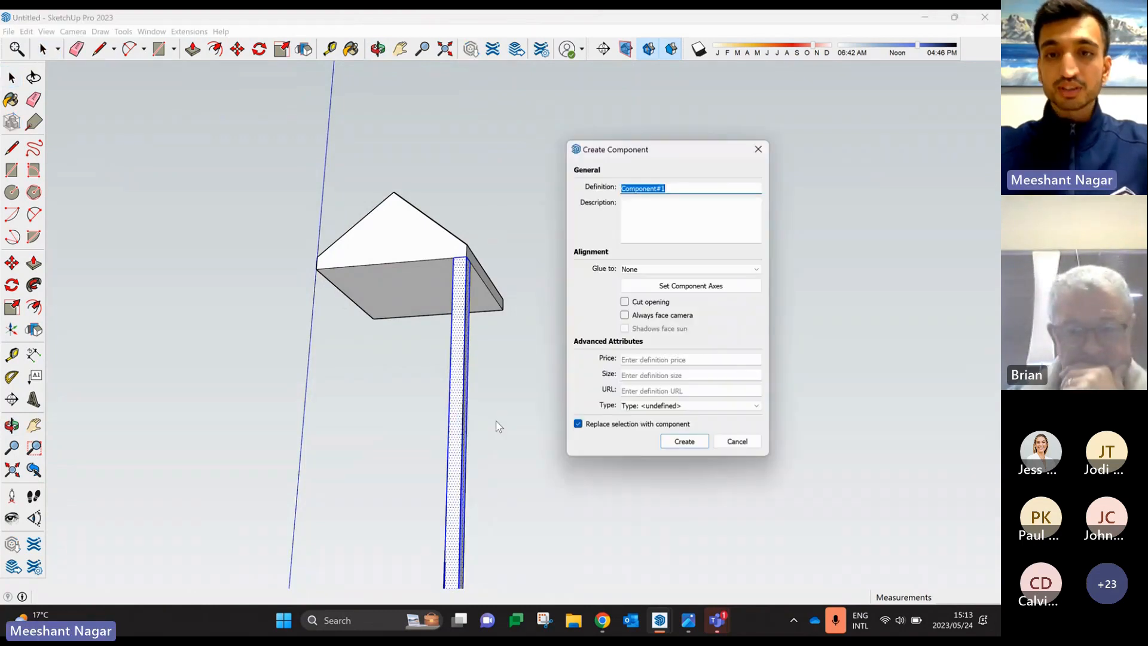
pyautogui.click(725, 193)
pyautogui.press('BackSpace')
pyautogui.press('BackSpace')
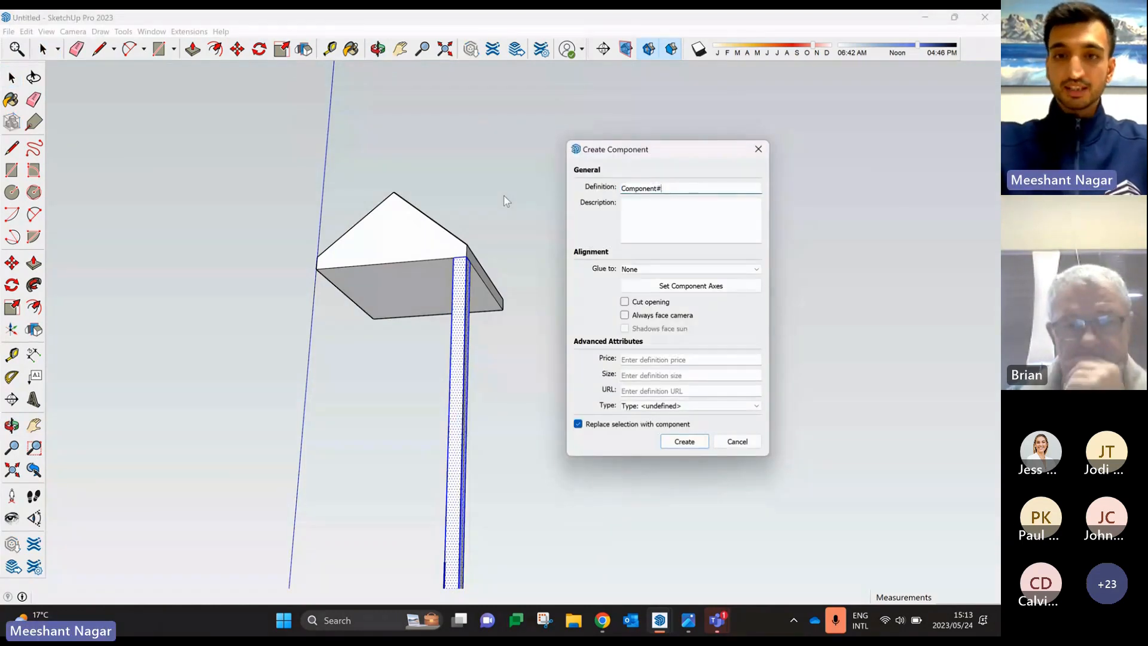
pyautogui.write('Pillar')
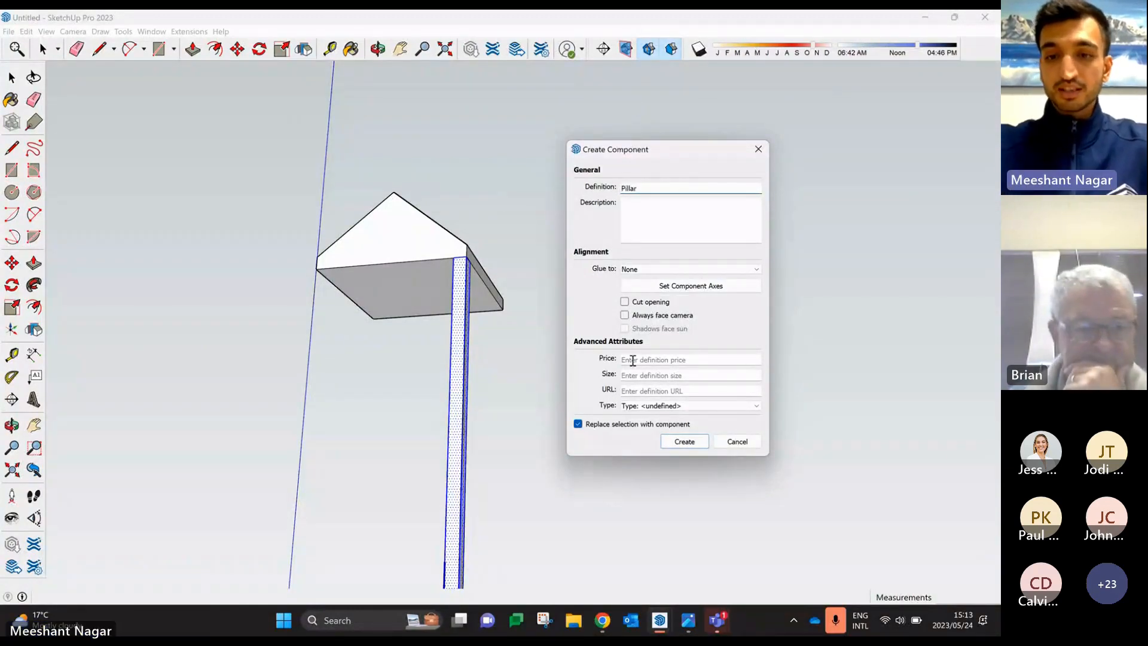
pyautogui.click(685, 441)
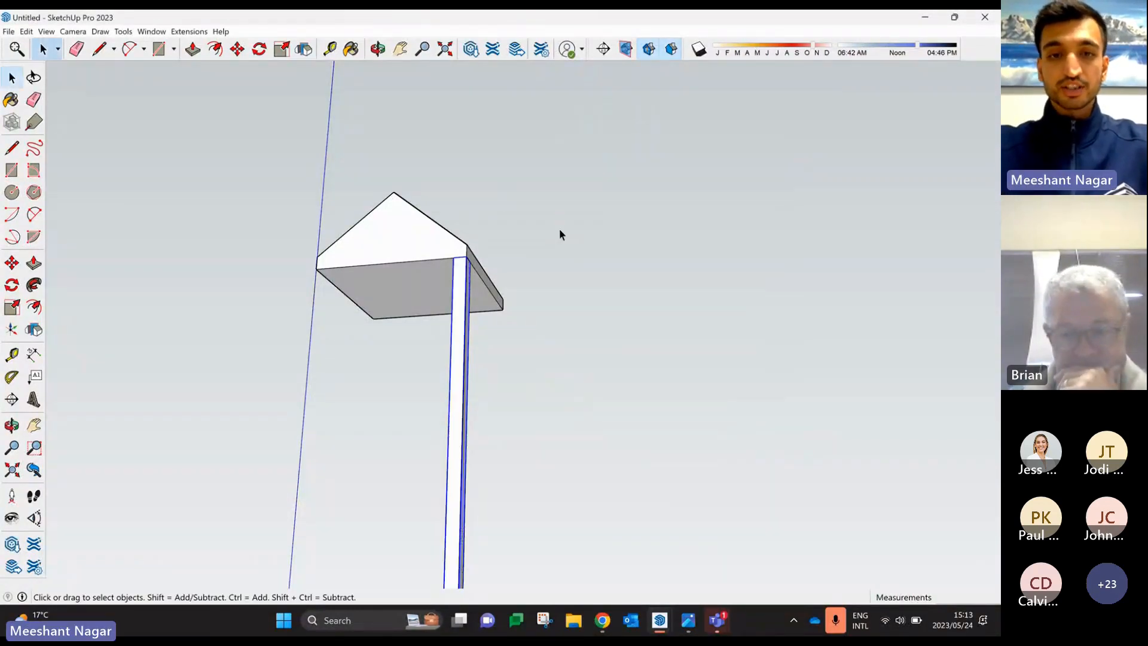
pyautogui.moveTo(558, 233); pyautogui.dragTo(467, 368, button='middle')
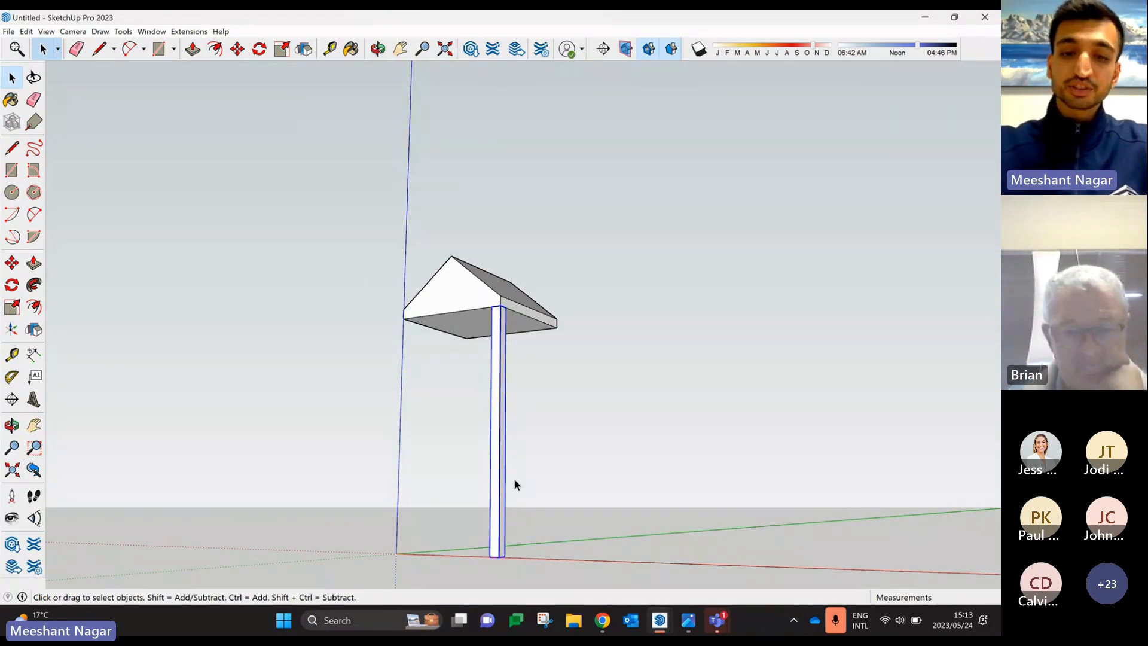
pyautogui.moveTo(482, 482); pyautogui.dragTo(508, 500, button='middle')
pyautogui.scroll(5, 514, 349)
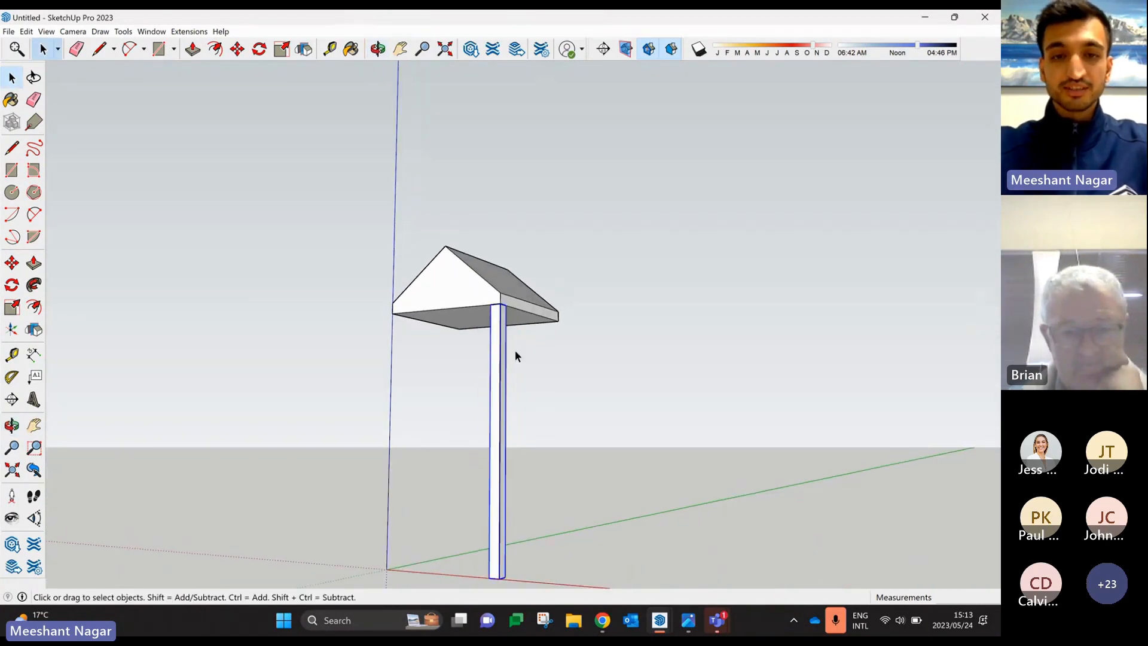
pyautogui.moveTo(480, 375); pyautogui.dragTo(491, 311, button='middle')
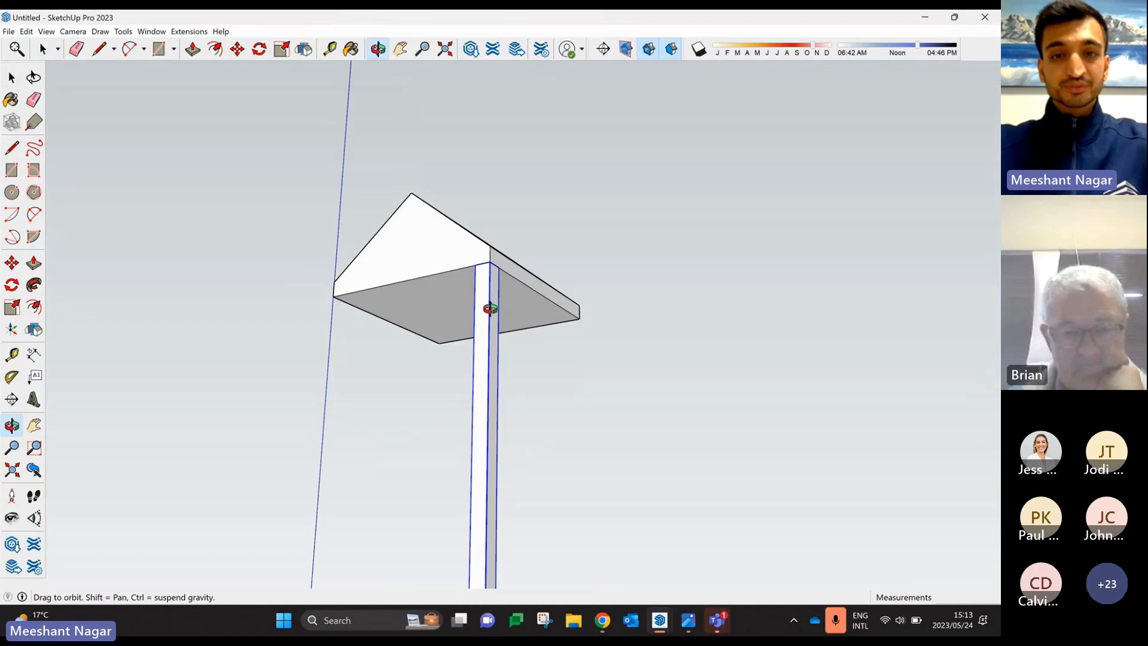
pyautogui.click(295, 290)
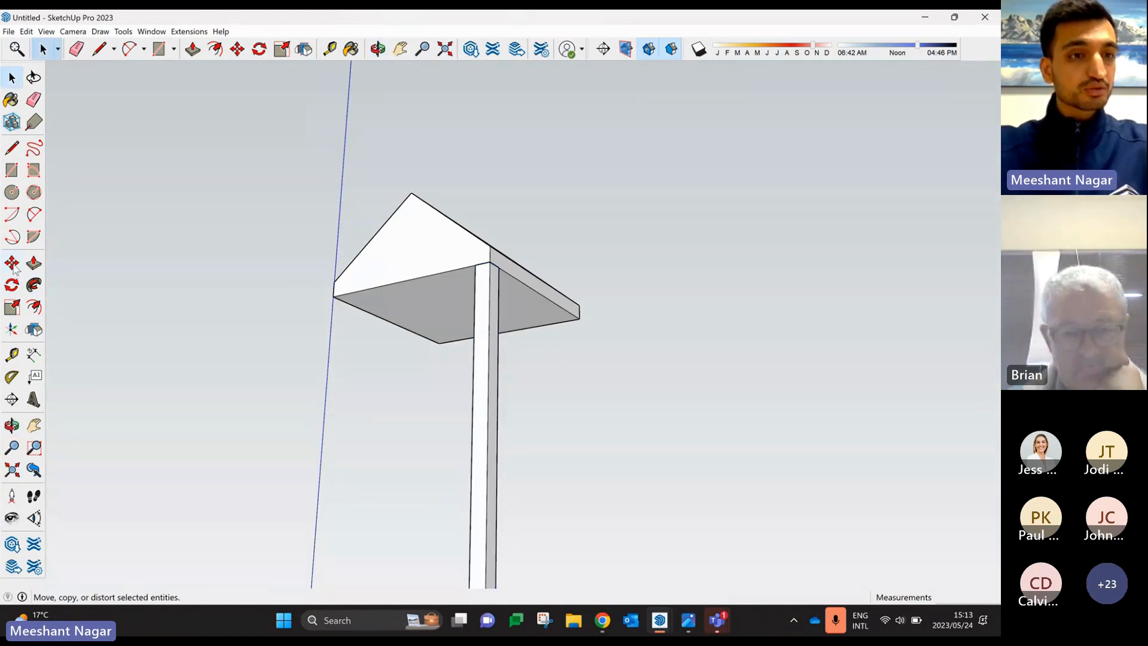
pyautogui.click(16, 269)
pyautogui.scroll(-1, 557, 222)
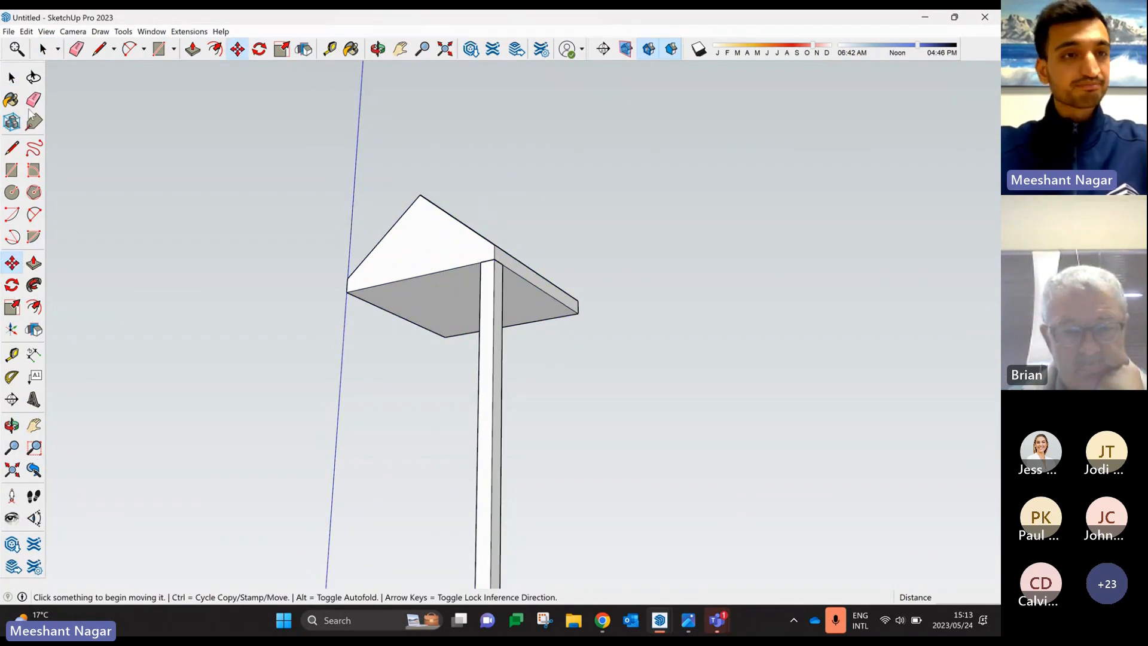
pyautogui.press('space')
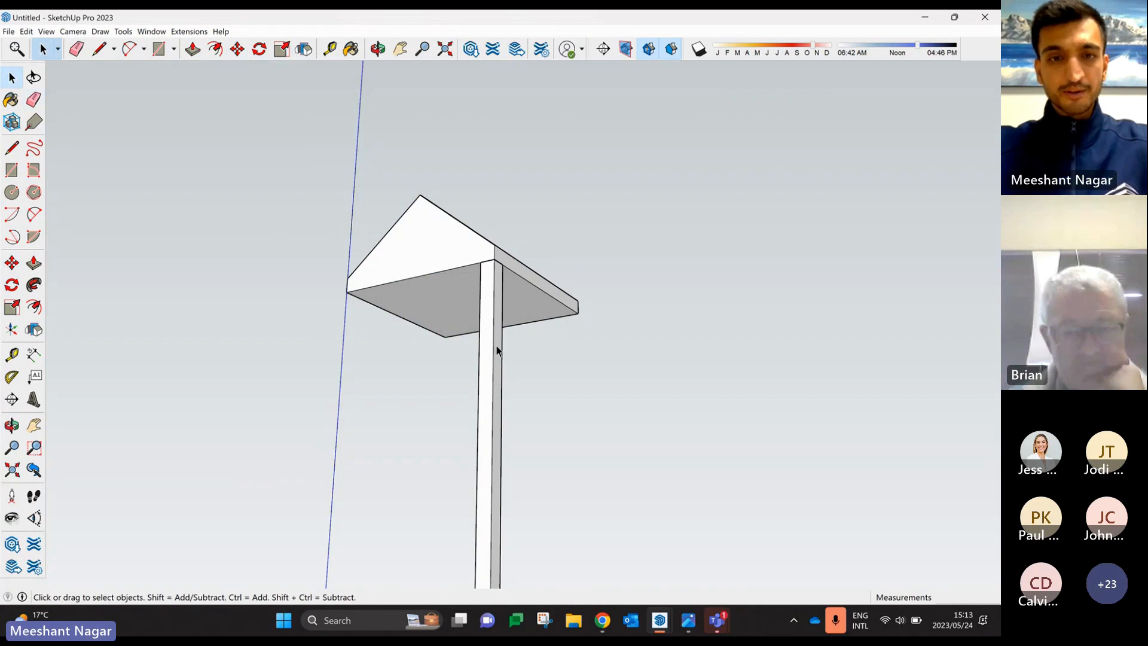
# - Copy the pillar along the roof's front bottom edge to the corner on the blue axis
pyautogui.click(495, 347)
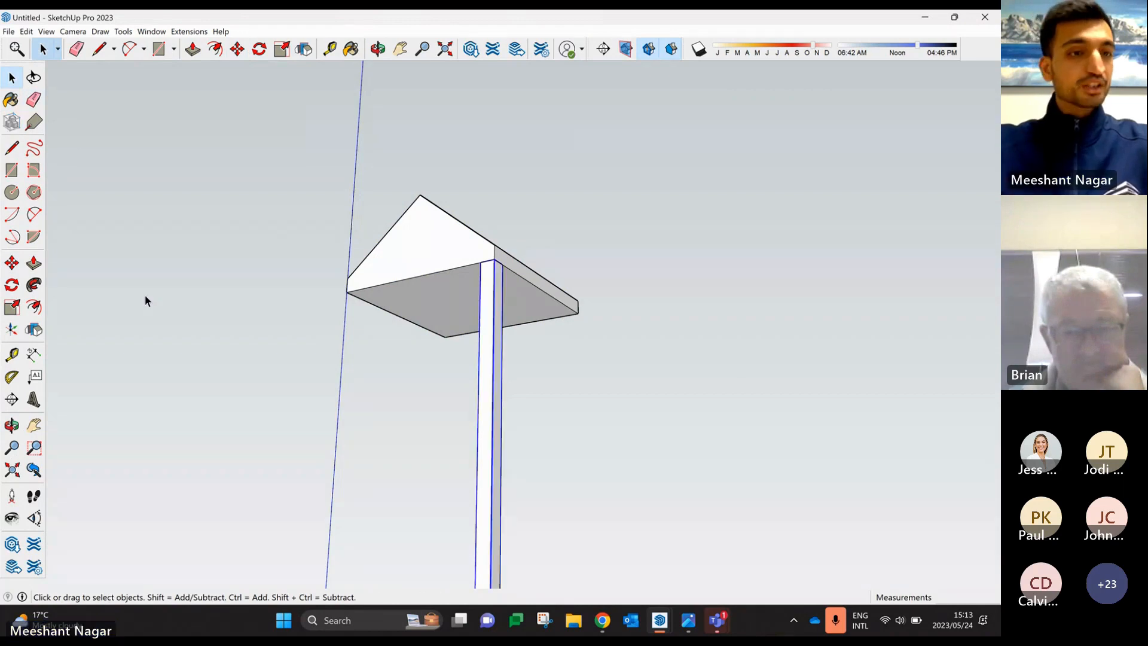
pyautogui.click(11, 265)
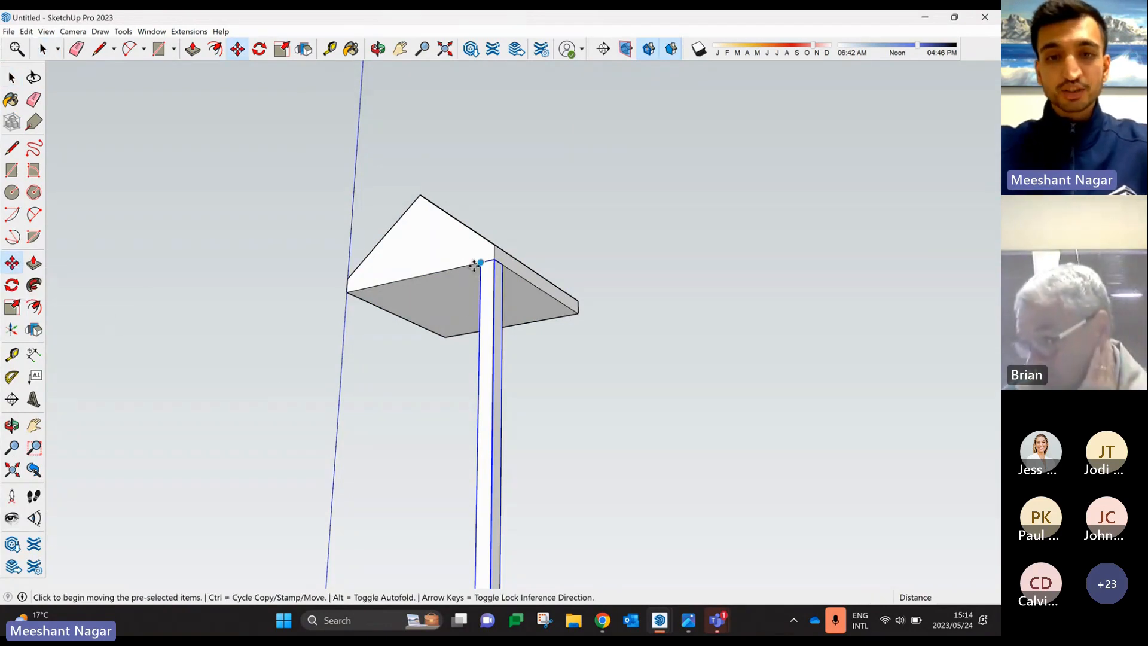
pyautogui.scroll(2, 486, 251)
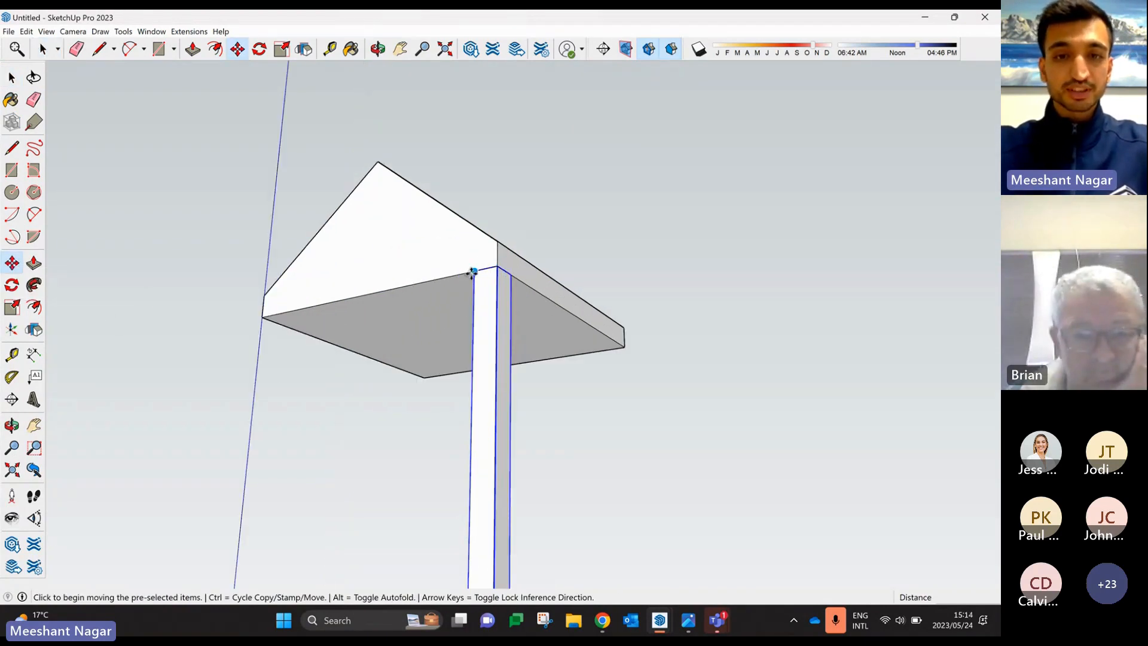
pyautogui.click(471, 271)
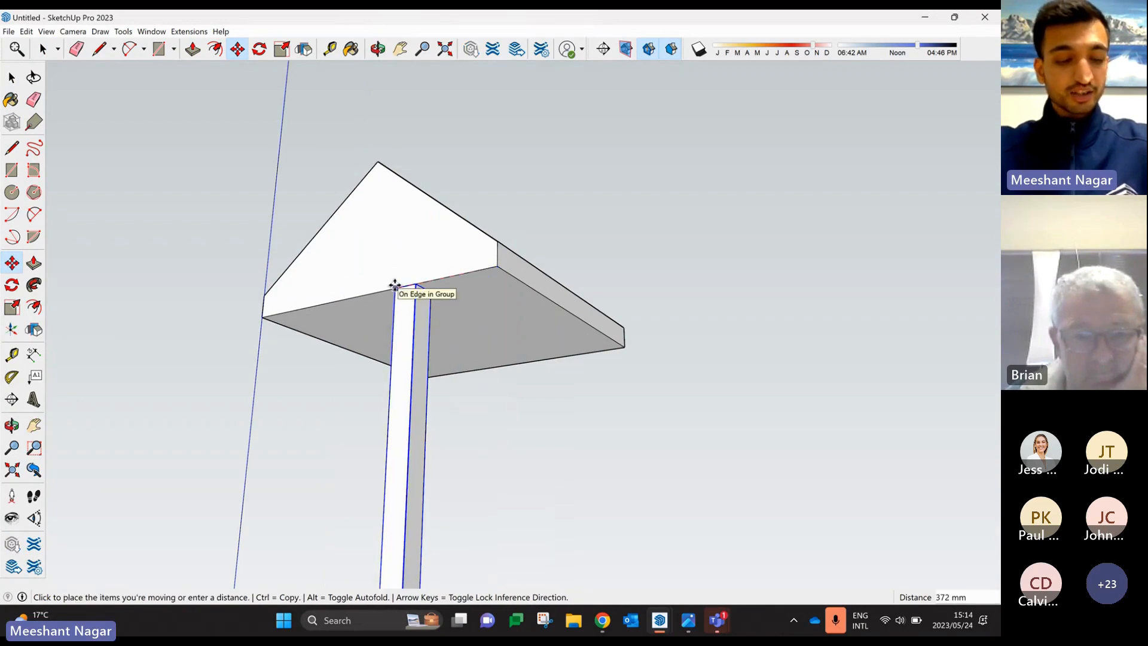
pyautogui.press('ctrl')
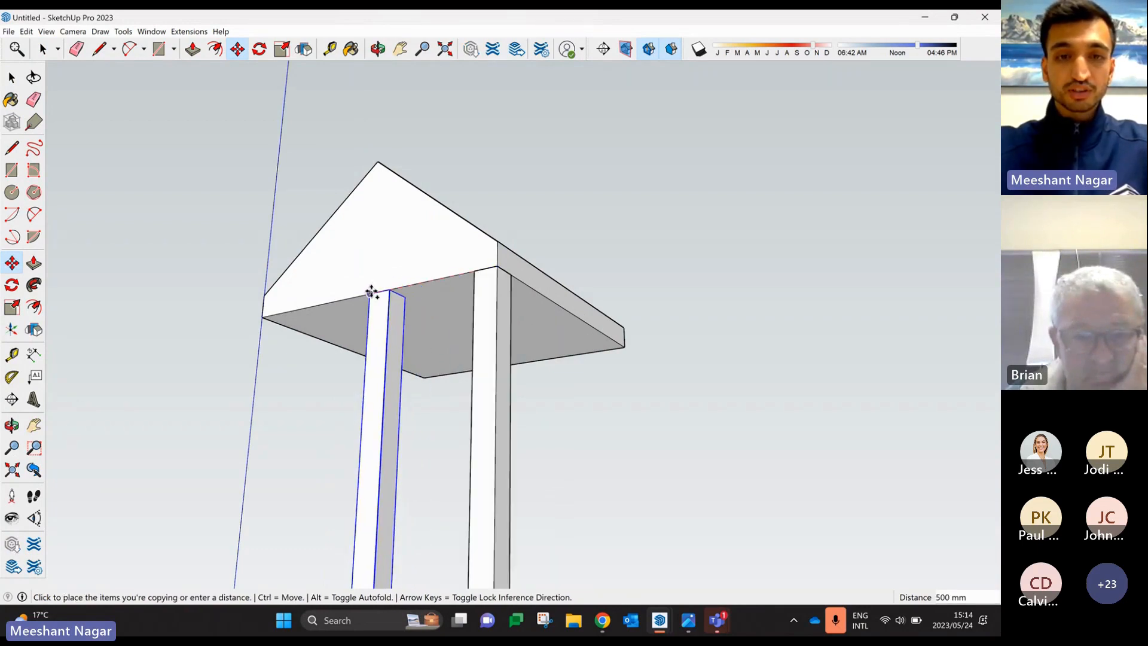
pyautogui.click(261, 318)
# - Select both front pillars and copy them 1100 mm along the roof's side edge to the two back corners
pyautogui.scroll(-5, 454, 299)
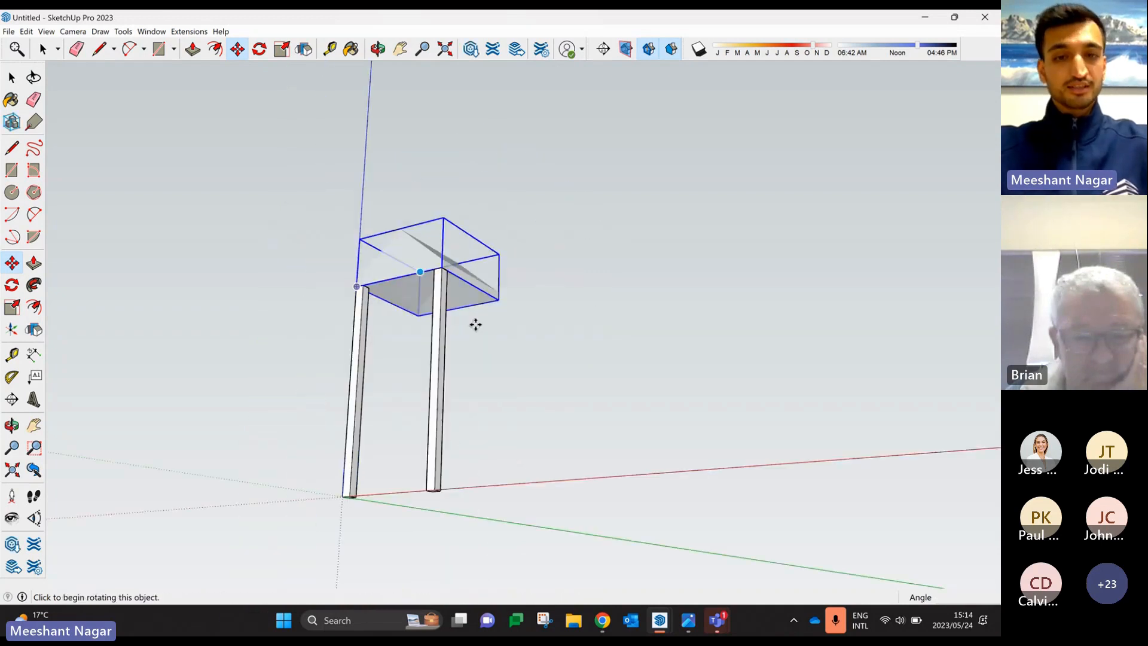
pyautogui.scroll(-2, 475, 325)
pyautogui.moveTo(479, 335); pyautogui.dragTo(487, 412, button='middle')
pyautogui.click(12, 78)
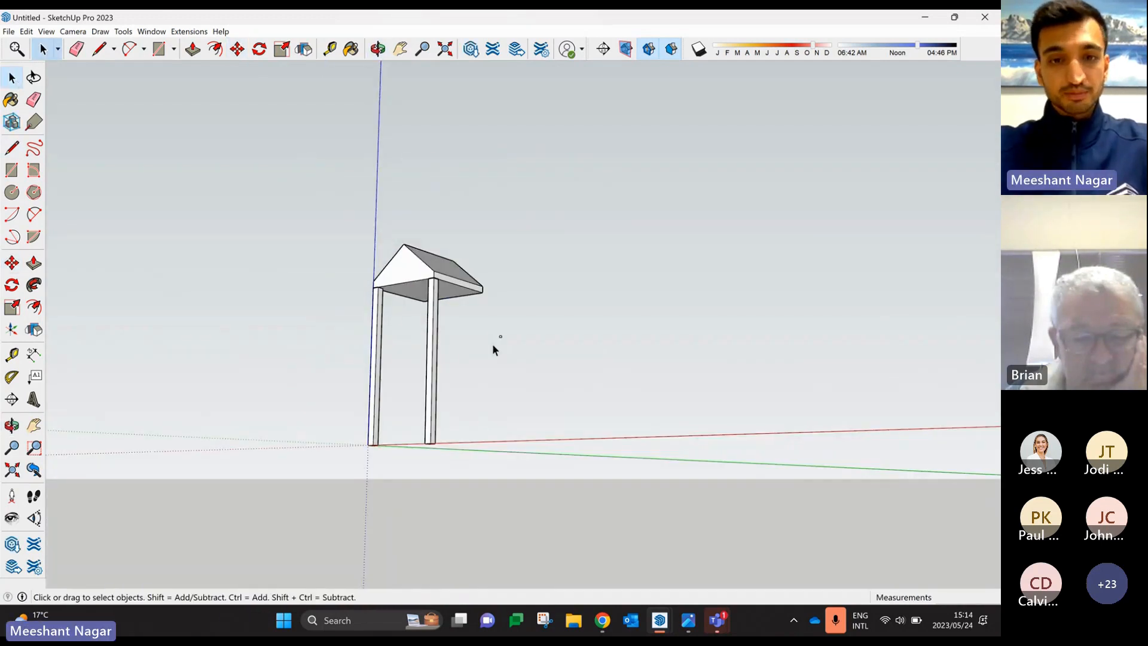
pyautogui.click(431, 349)
pyautogui.scroll(2, 412, 291)
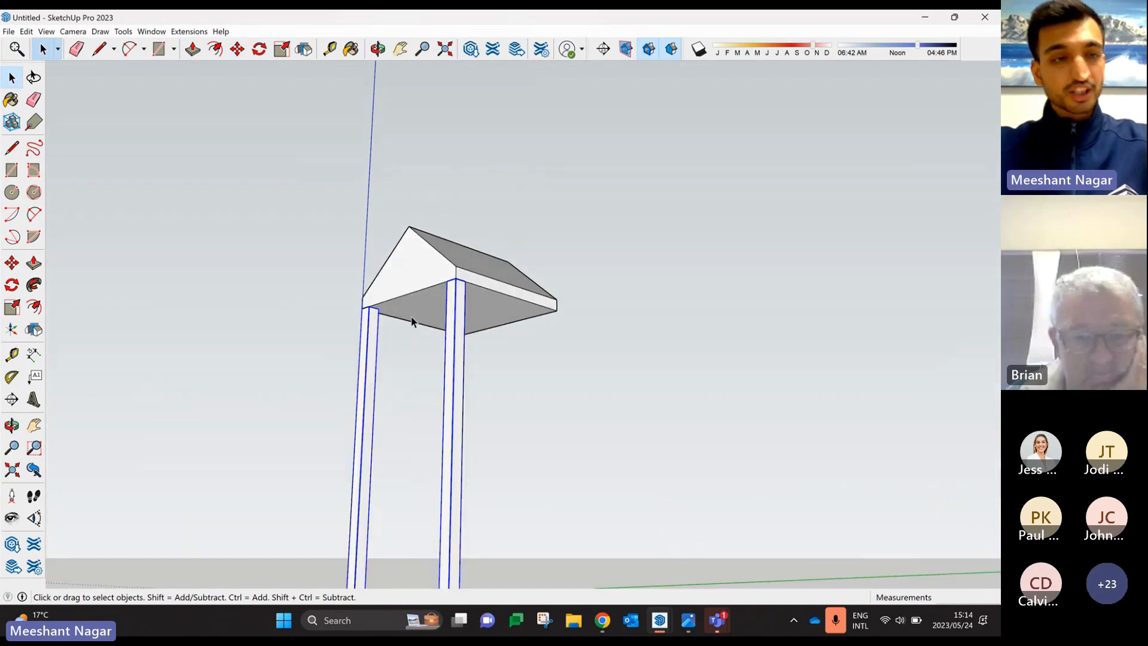
pyautogui.click(12, 263)
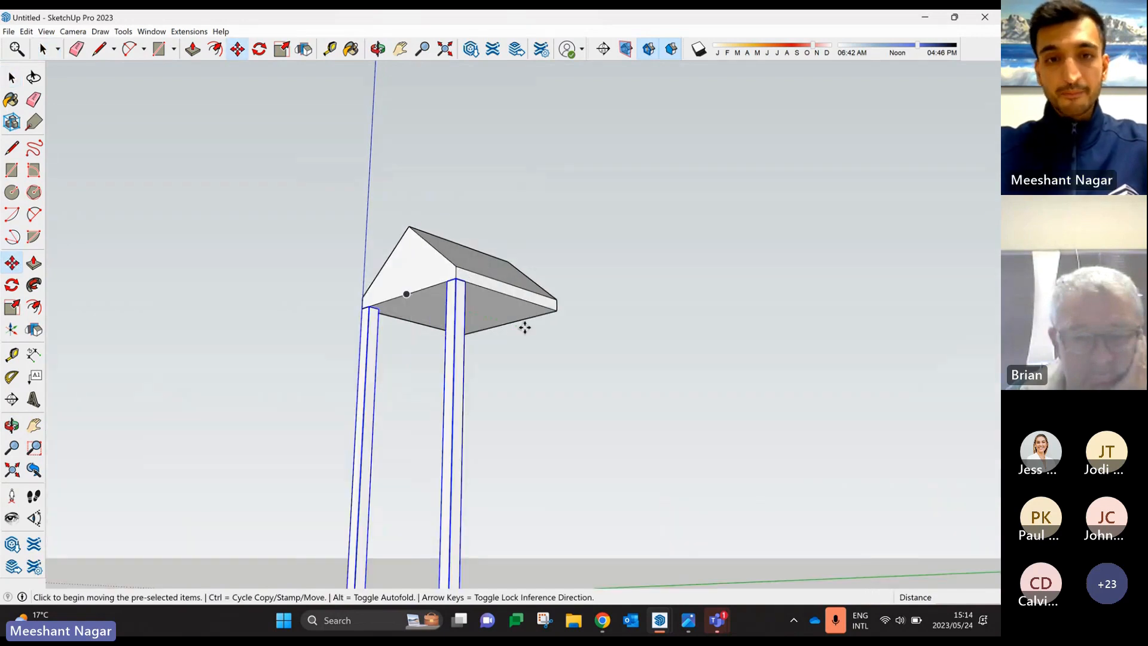
pyautogui.scroll(2, 524, 326)
pyautogui.click(432, 256)
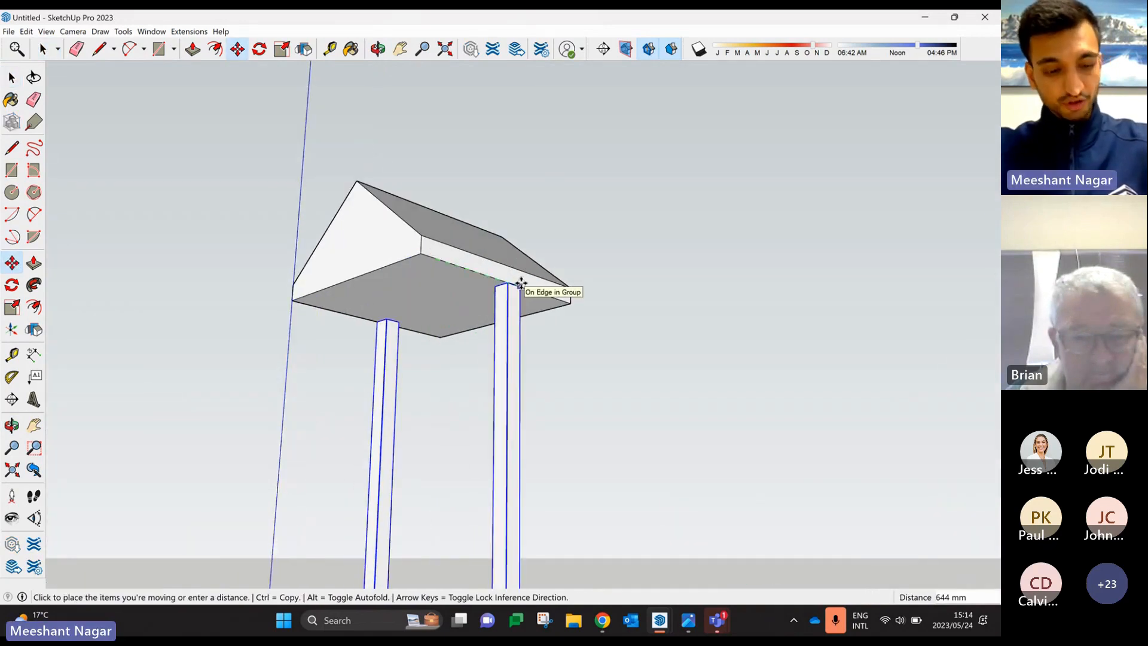
pyautogui.click(569, 303)
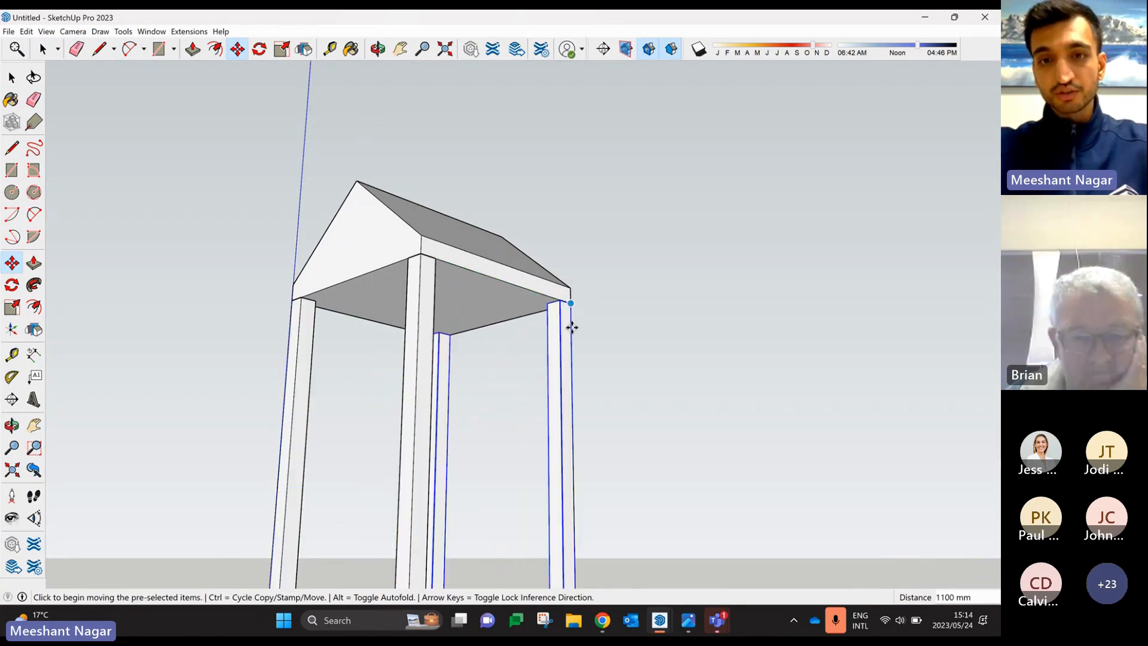
# - Open the front pillar component away from the blue axis for editing, with its base in view
pyautogui.scroll(-3, 526, 278)
pyautogui.moveTo(526, 278); pyautogui.dragTo(531, 389, button='middle')
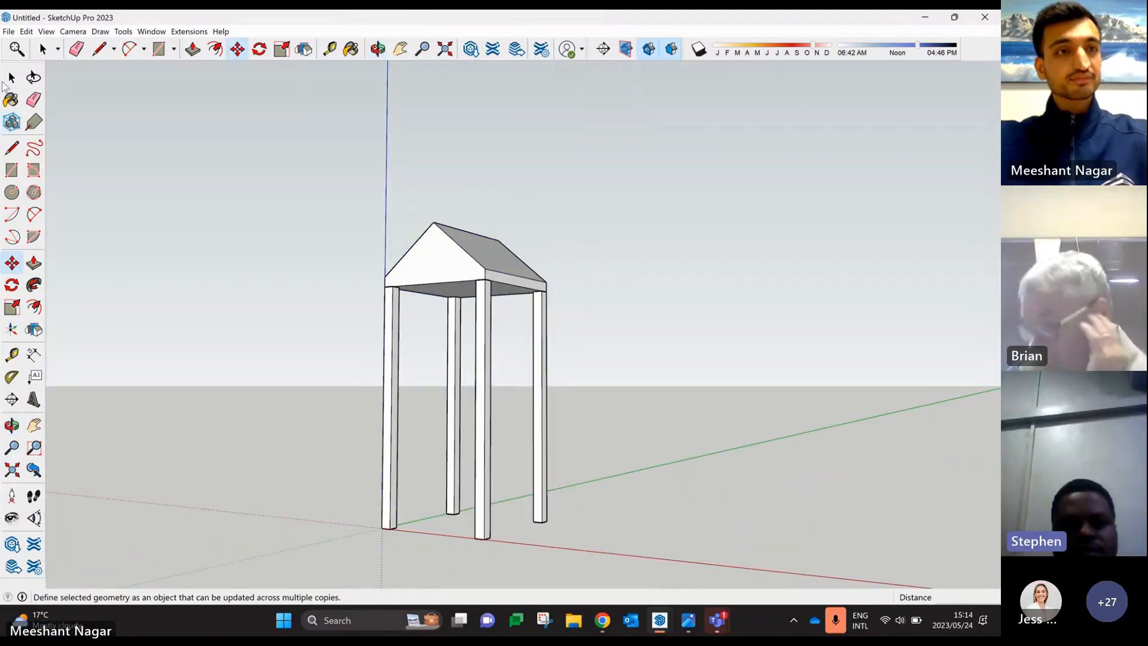
pyautogui.moveTo(579, 503); pyautogui.dragTo(589, 390, button='middle')
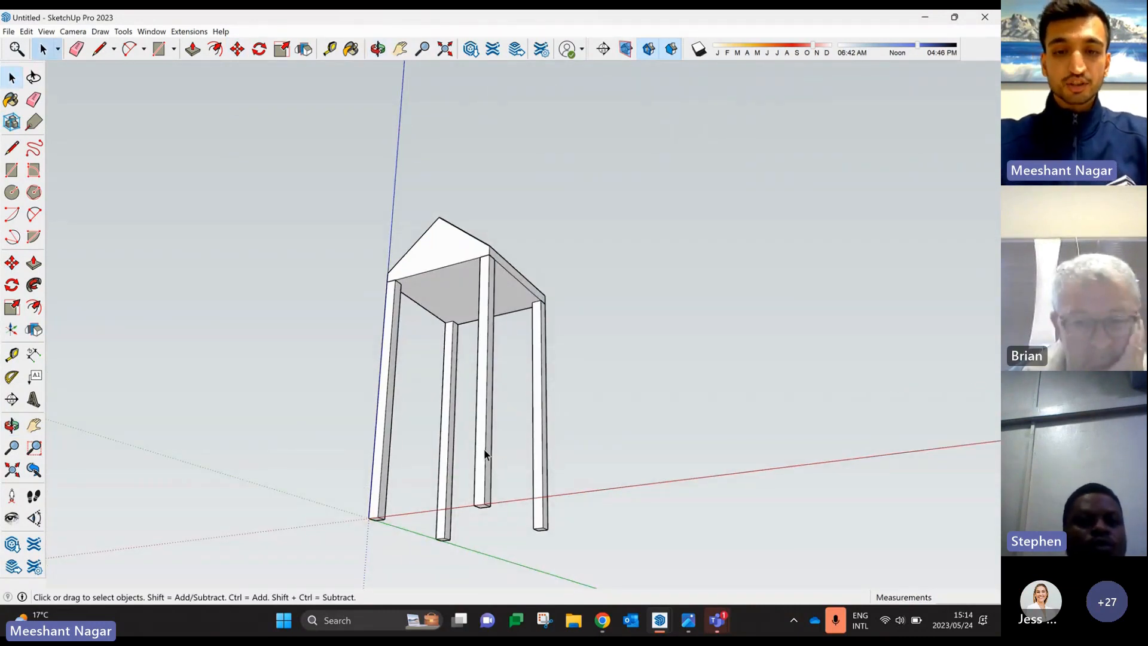
pyautogui.scroll(1, 484, 458)
pyautogui.scroll(2, 476, 470)
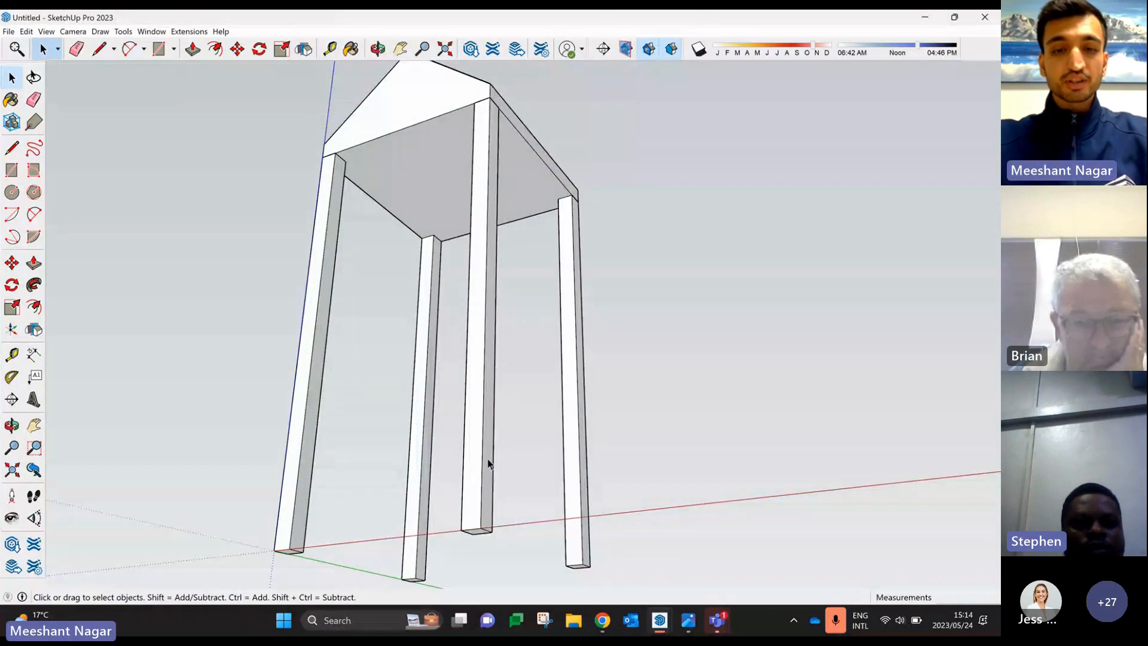
pyautogui.click(486, 458)
pyautogui.moveTo(487, 458)
pyautogui.mouseDown(button='middle')
pyautogui.moveTo(486, 437)
pyautogui.moveTo(498, 488)
pyautogui.moveTo(410, 500)
pyautogui.moveTo(496, 476)
pyautogui.mouseUp(button='middle')
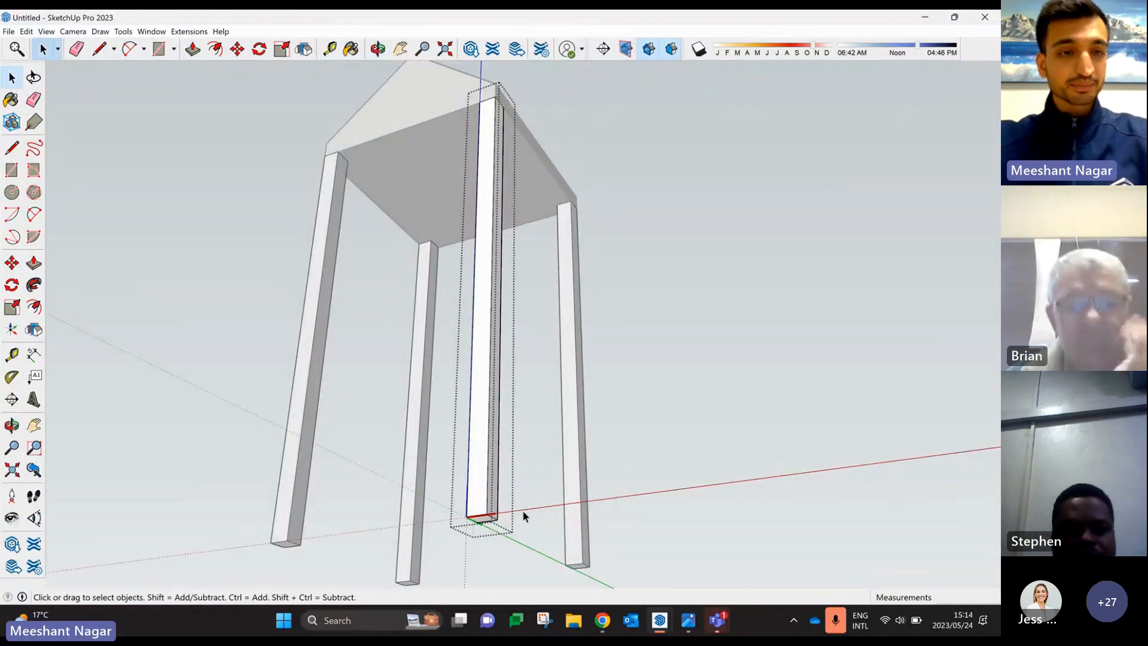
pyautogui.moveTo(523, 512); pyautogui.dragTo(520, 500, button='middle')
pyautogui.moveTo(536, 360); pyautogui.dragTo(497, 514, button='middle')
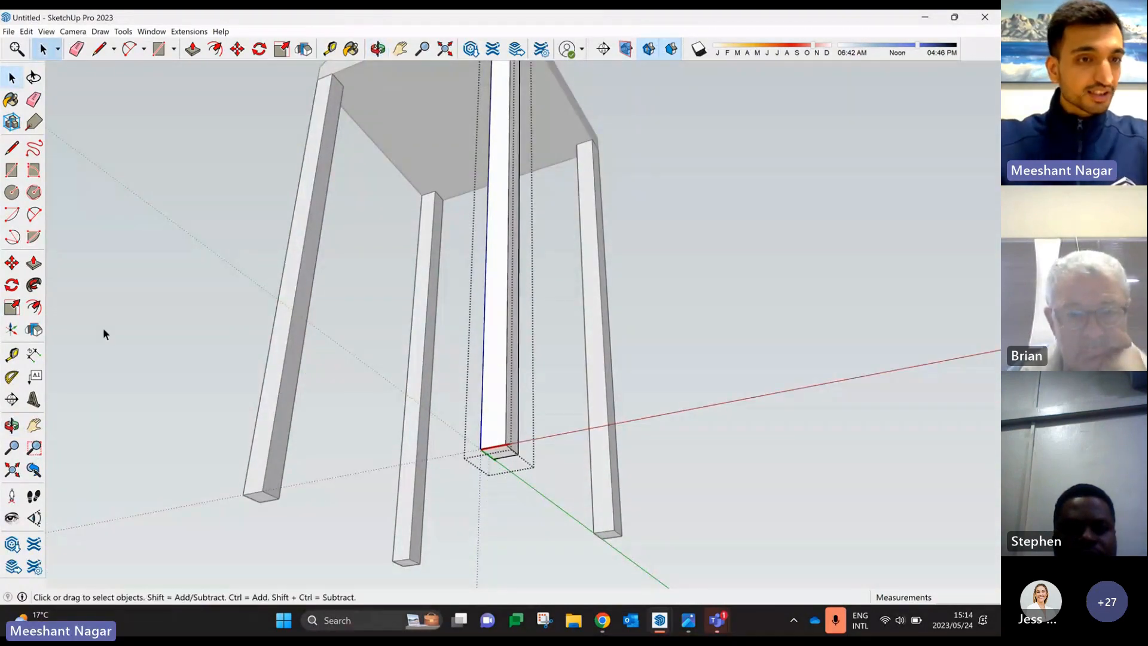
# - Offset the outline of the pillar's bottom face outward by 25 mm
pyautogui.click(34, 308)
pyautogui.scroll(5, 547, 478)
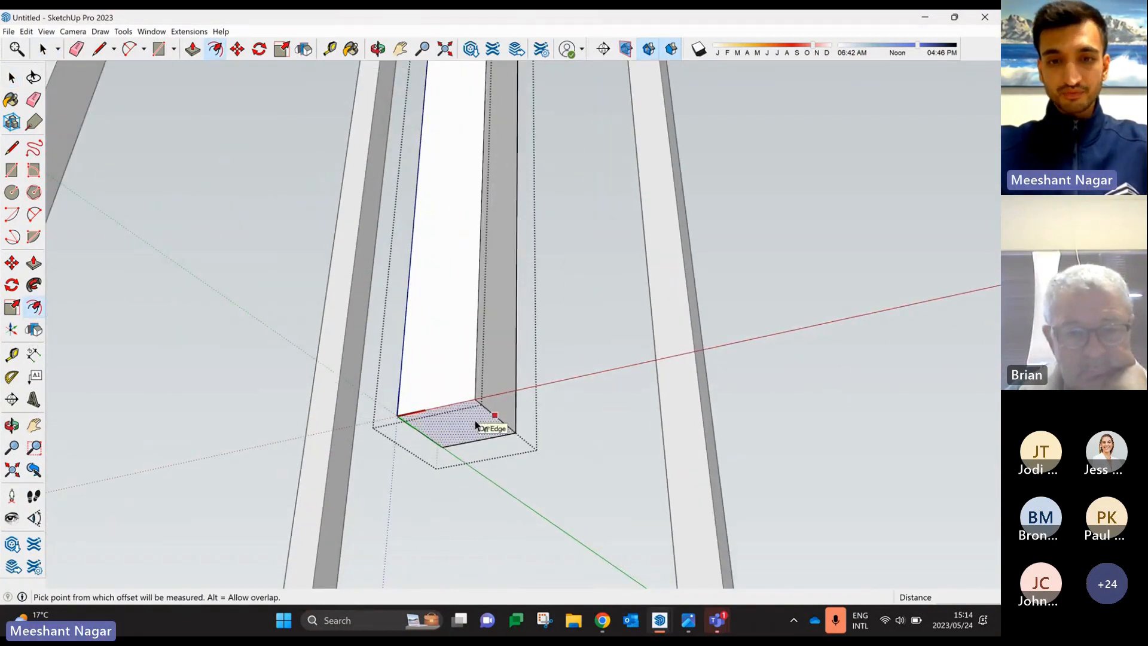
pyautogui.click(476, 423)
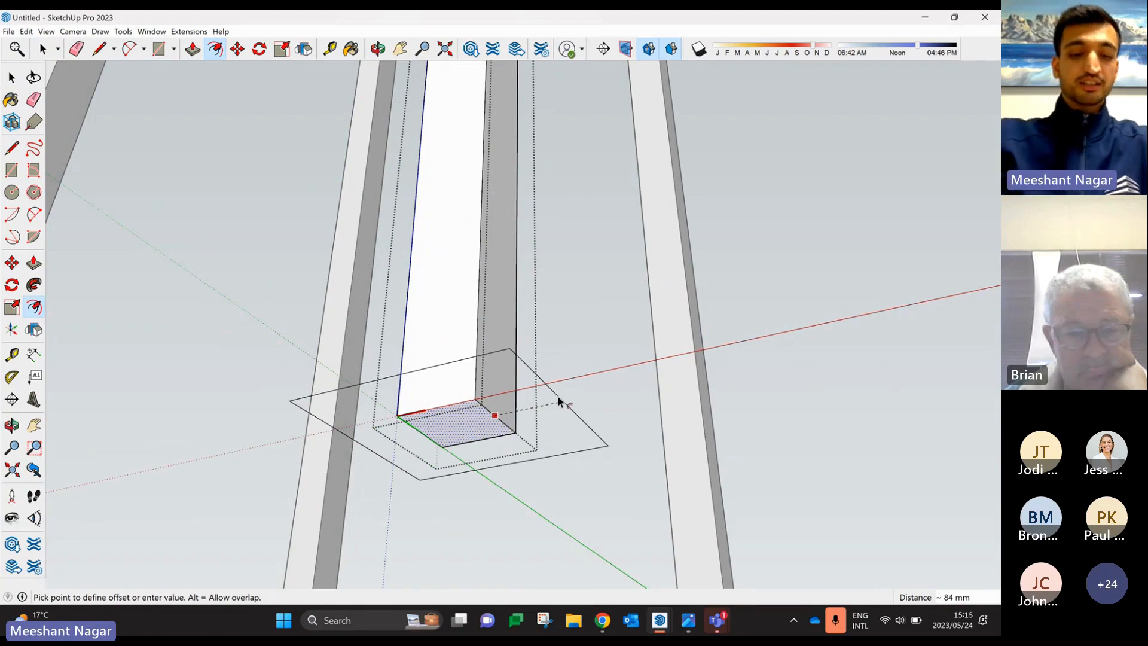
pyautogui.press('Return')
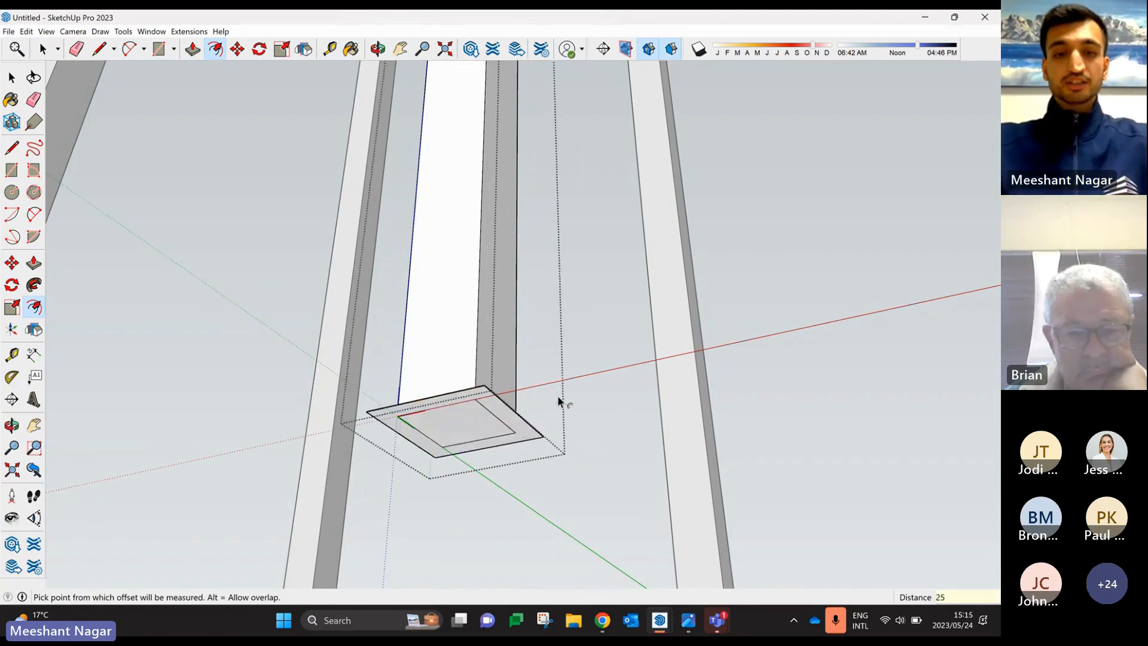
# - Push/Pull the outer ring face around the pillar's base up 300 mm to form a plinth
pyautogui.moveTo(557, 395); pyautogui.dragTo(526, 310, button='middle')
pyautogui.scroll(3, 532, 341)
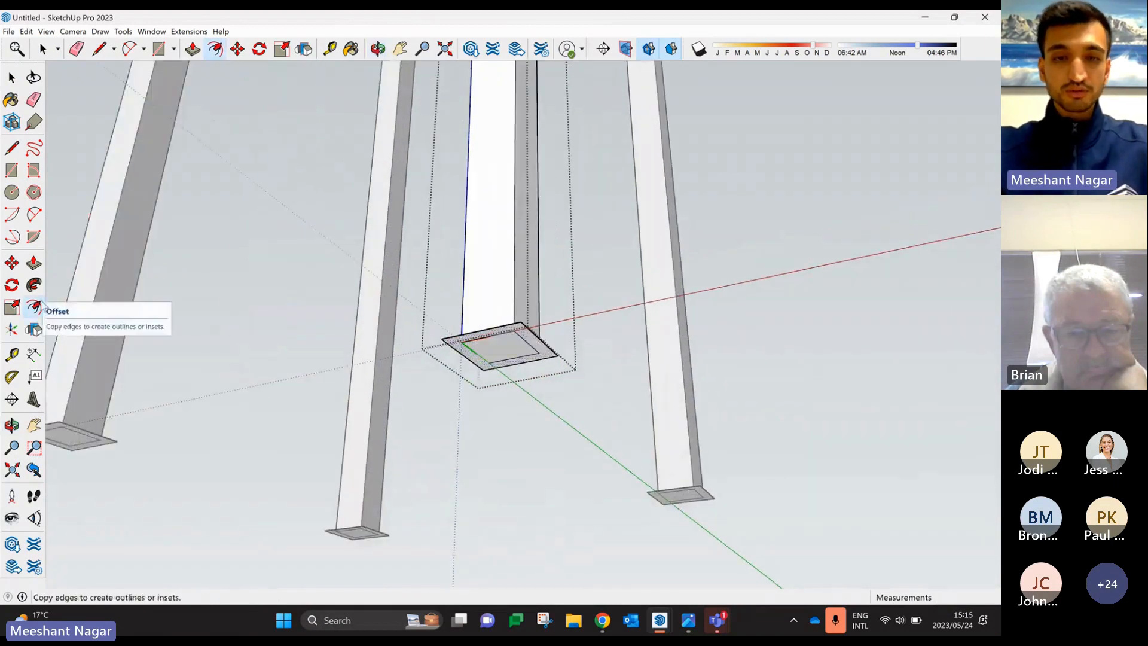
pyautogui.click(33, 263)
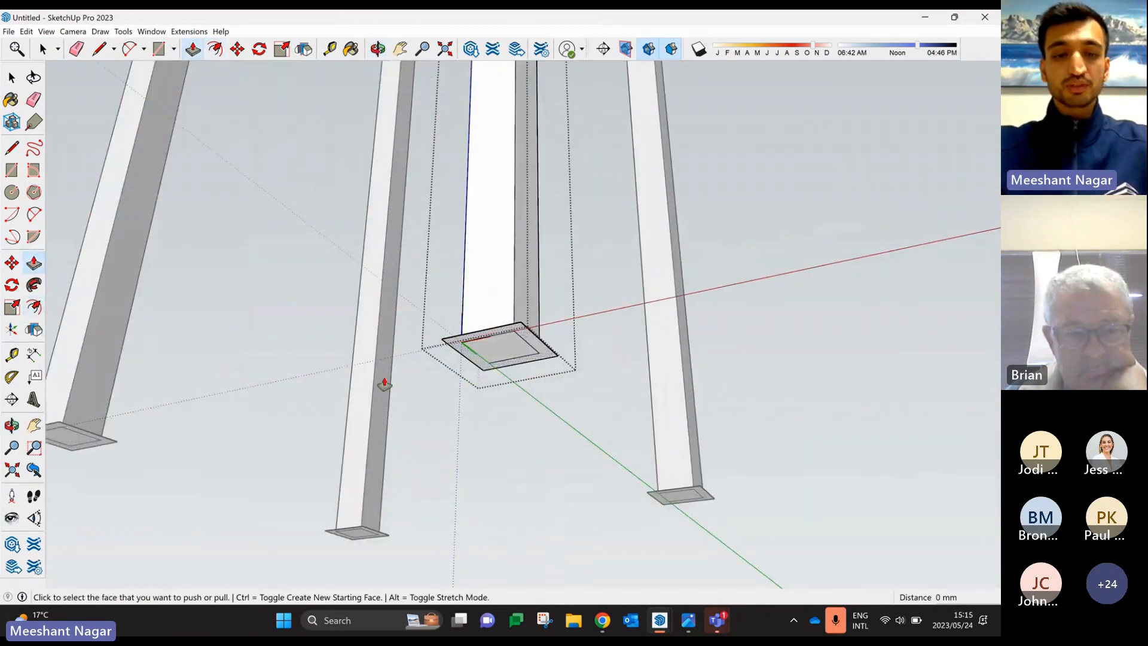
pyautogui.click(543, 361)
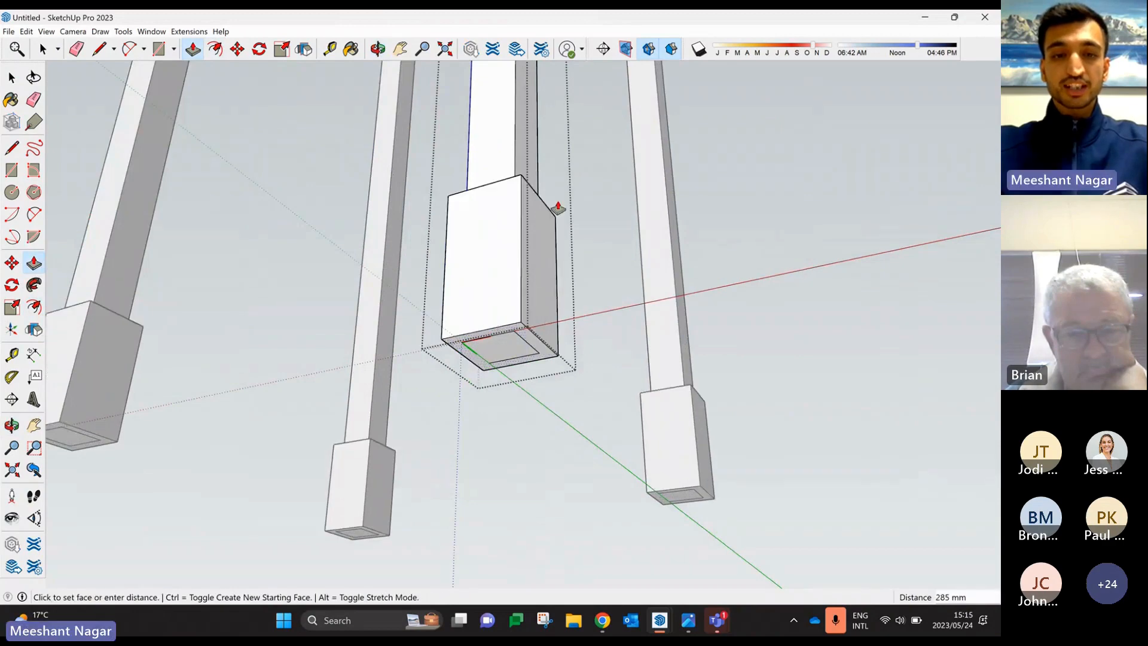
pyautogui.scroll(-2, 555, 259)
pyautogui.moveTo(555, 258); pyautogui.dragTo(561, 366, button='middle')
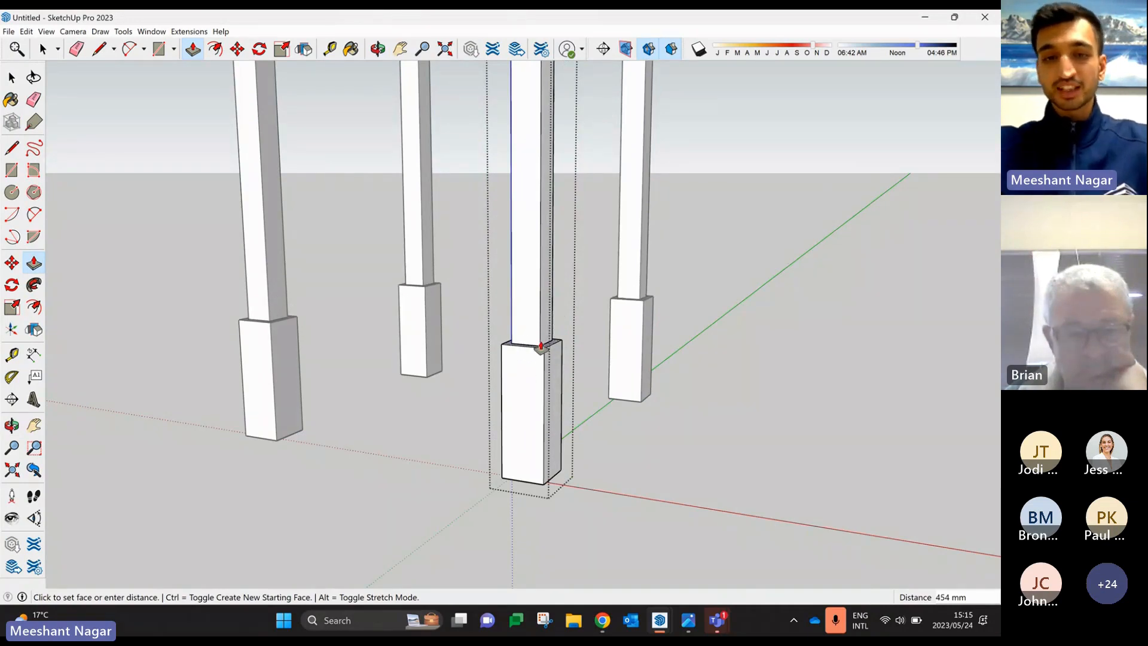
pyautogui.moveTo(546, 348); pyautogui.dragTo(569, 366, button='middle')
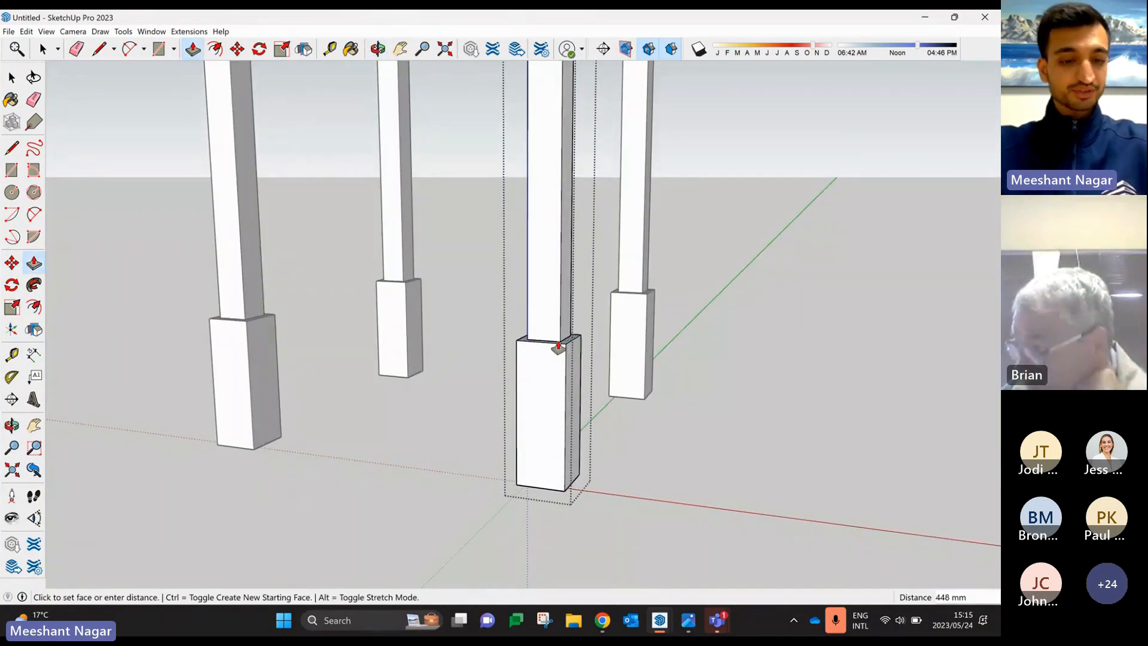
pyautogui.write('300')
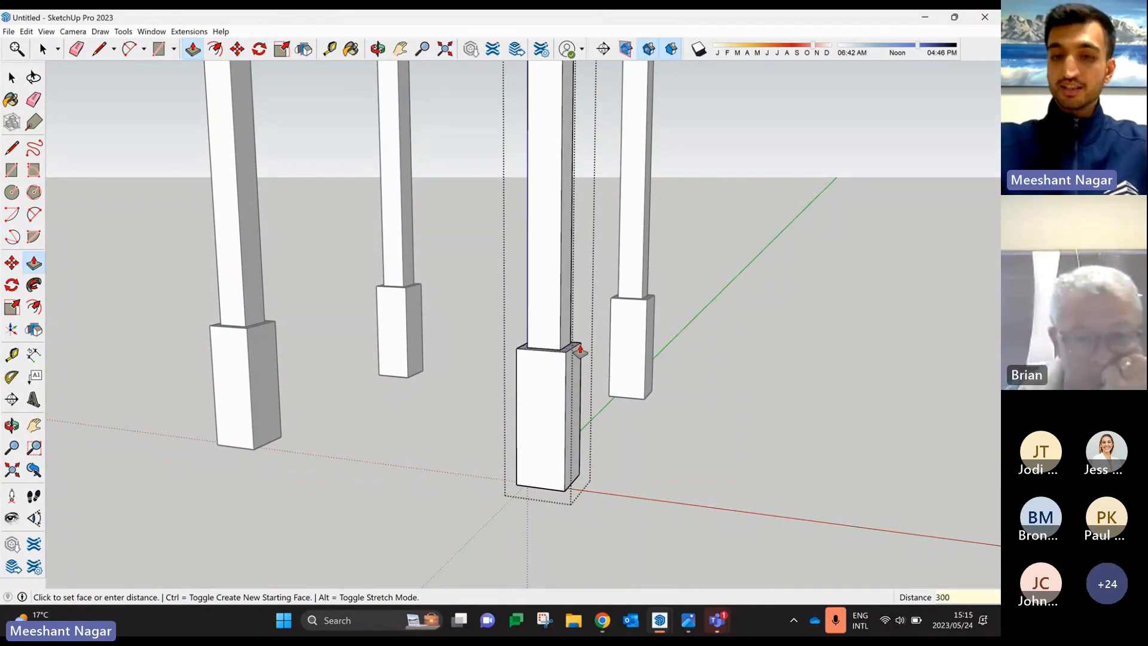
pyautogui.press('Return')
# - Finish editing the pillar component and bring the whole shelter with its four pillars into view
pyautogui.scroll(-3, 371, 428)
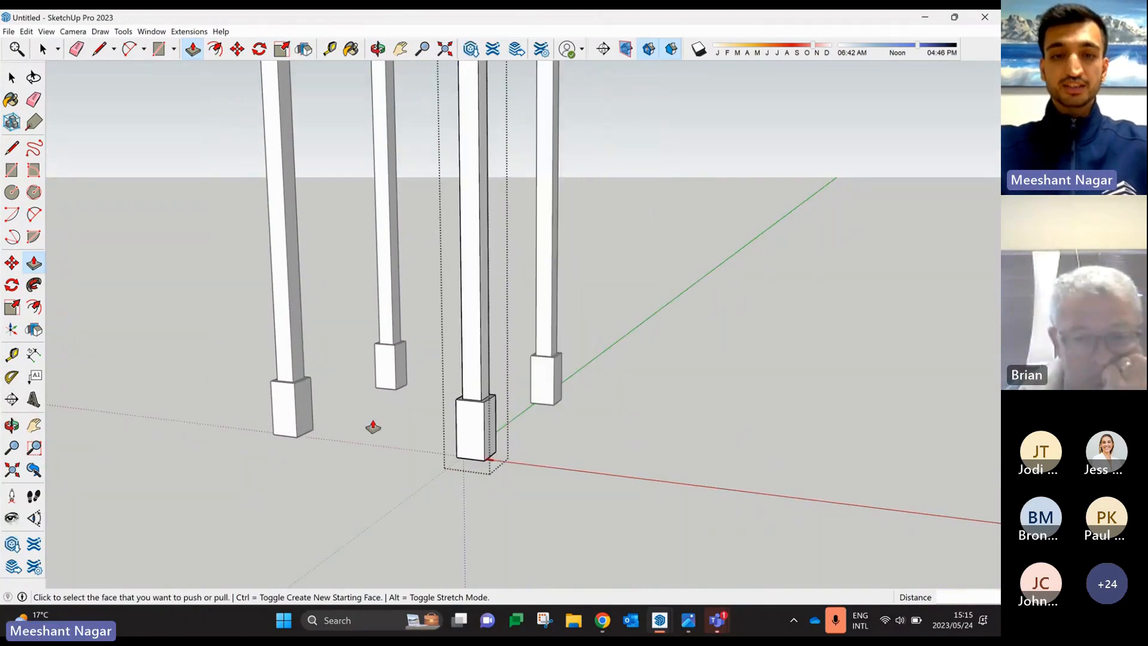
pyautogui.moveTo(585, 431); pyautogui.dragTo(508, 420, button='middle')
pyautogui.scroll(-3, 508, 421)
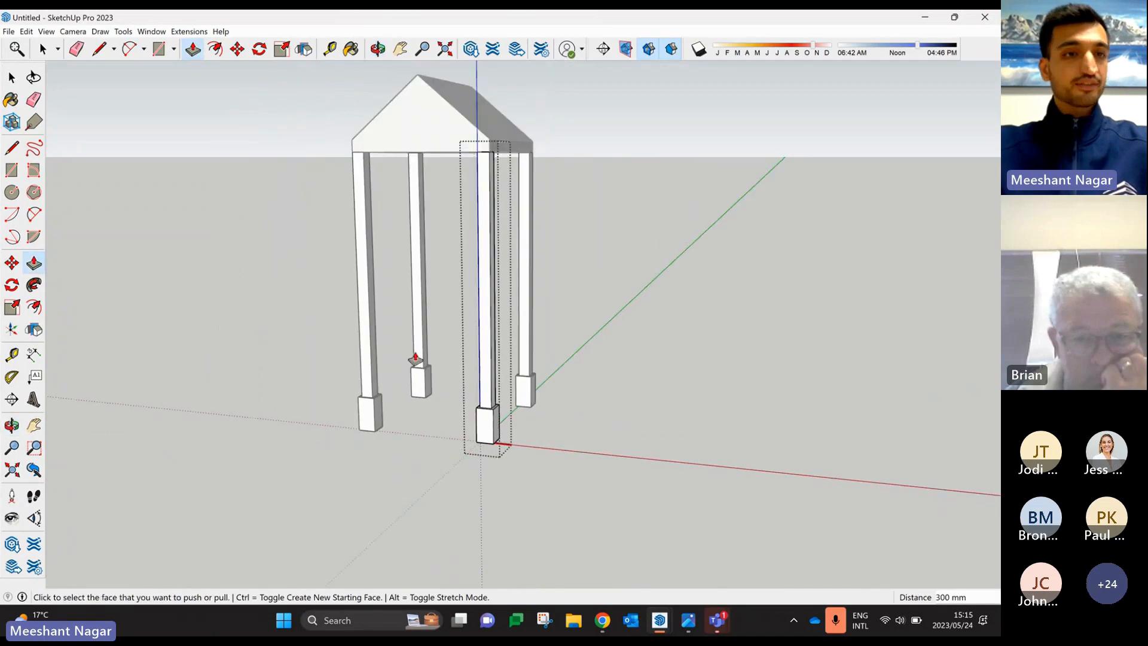
pyautogui.scroll(3, 415, 359)
pyautogui.click(11, 77)
pyautogui.moveTo(737, 286); pyautogui.dragTo(476, 469, button='middle')
pyautogui.scroll(-3, 541, 522)
pyautogui.scroll(-2, 457, 475)
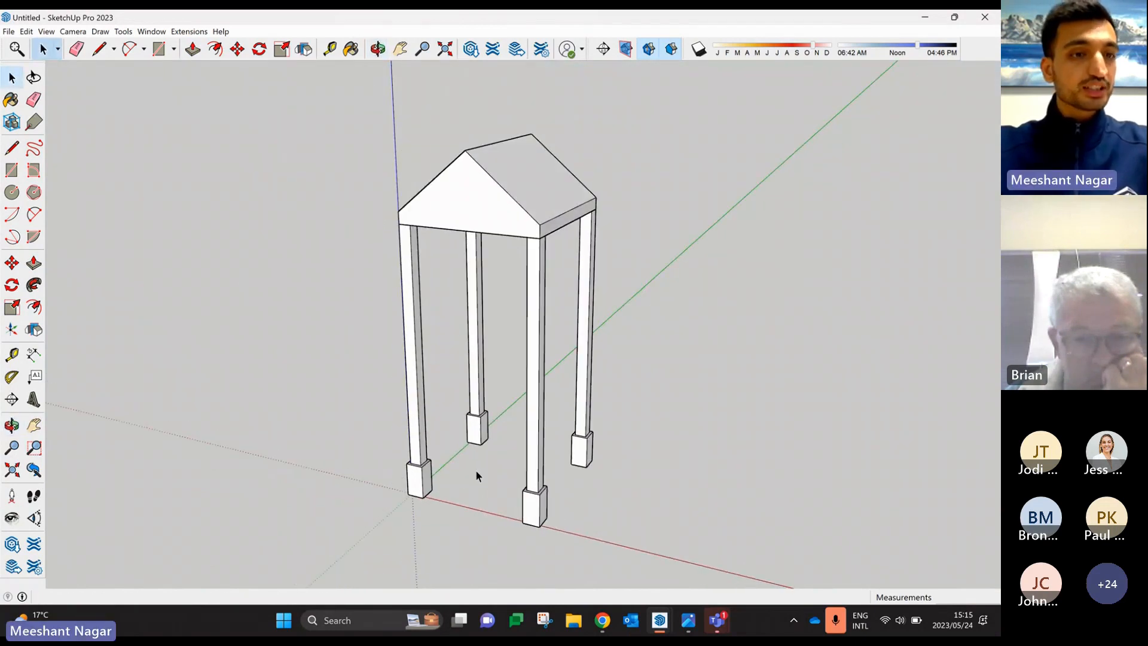
pyautogui.moveTo(516, 457); pyautogui.dragTo(538, 419, button='middle')
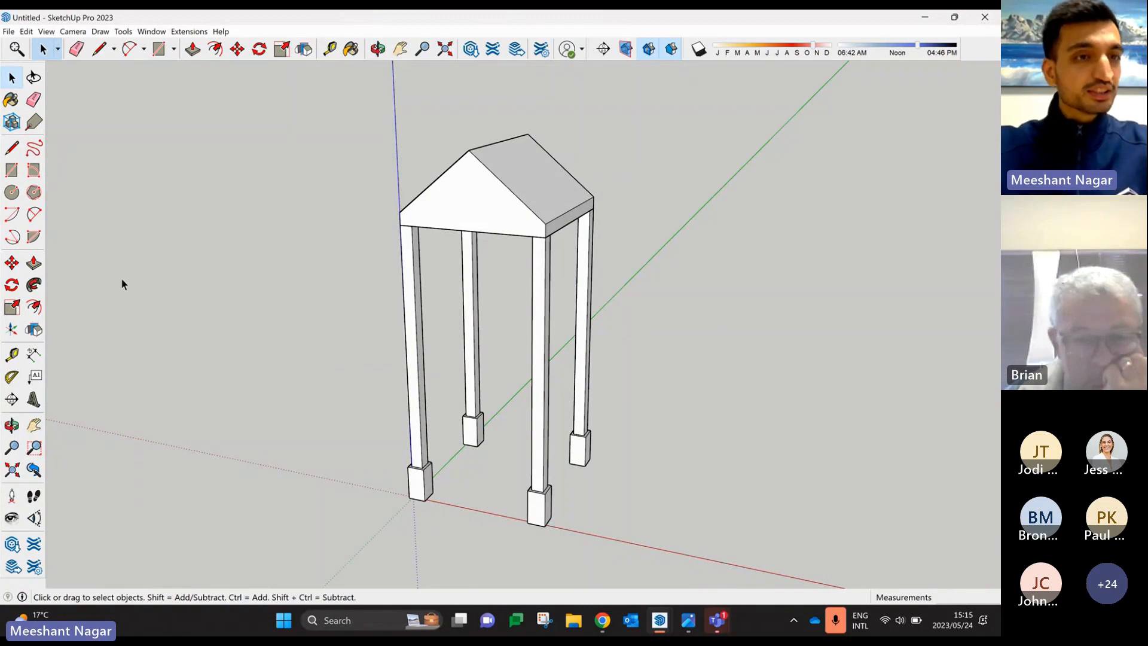
# - Draw a small rectangle flat on the ground in the space between the four pillars
pyautogui.click(11, 170)
pyautogui.moveTo(508, 397); pyautogui.dragTo(562, 456, button='middle')
pyautogui.scroll(3, 520, 474)
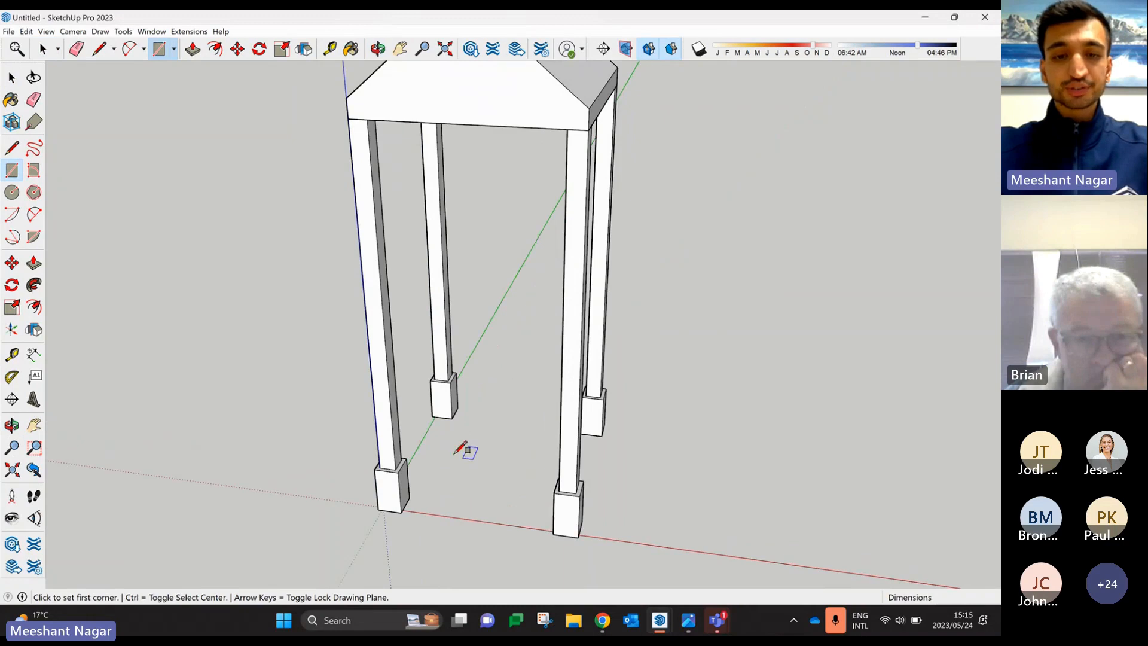
pyautogui.scroll(-2, 407, 323)
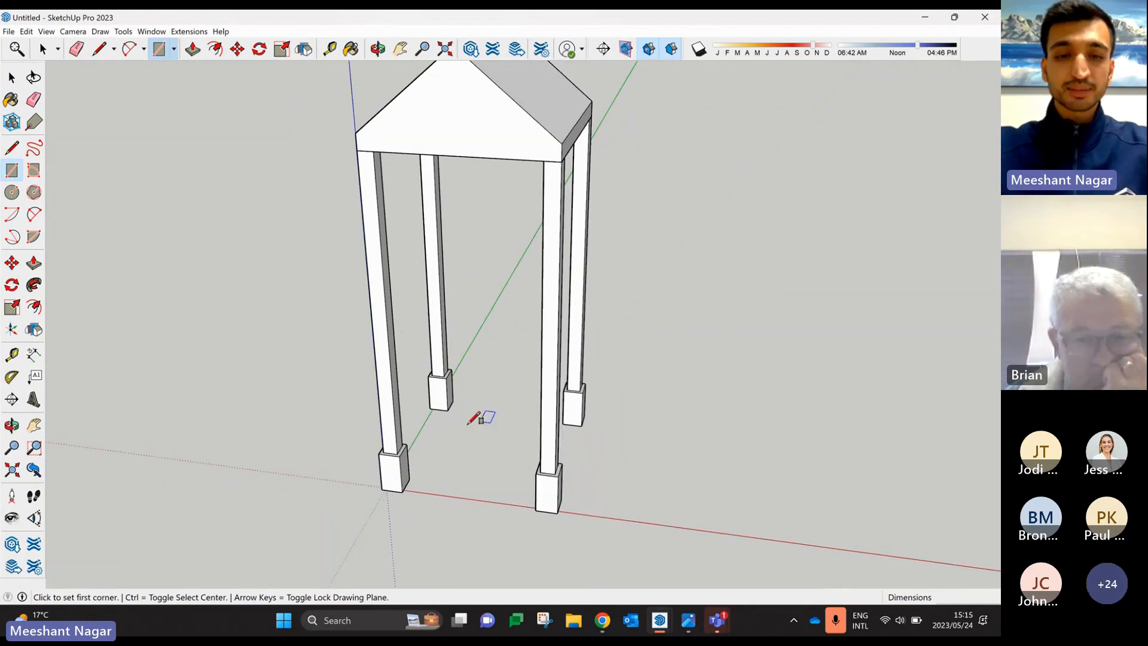
pyautogui.scroll(1, 475, 437)
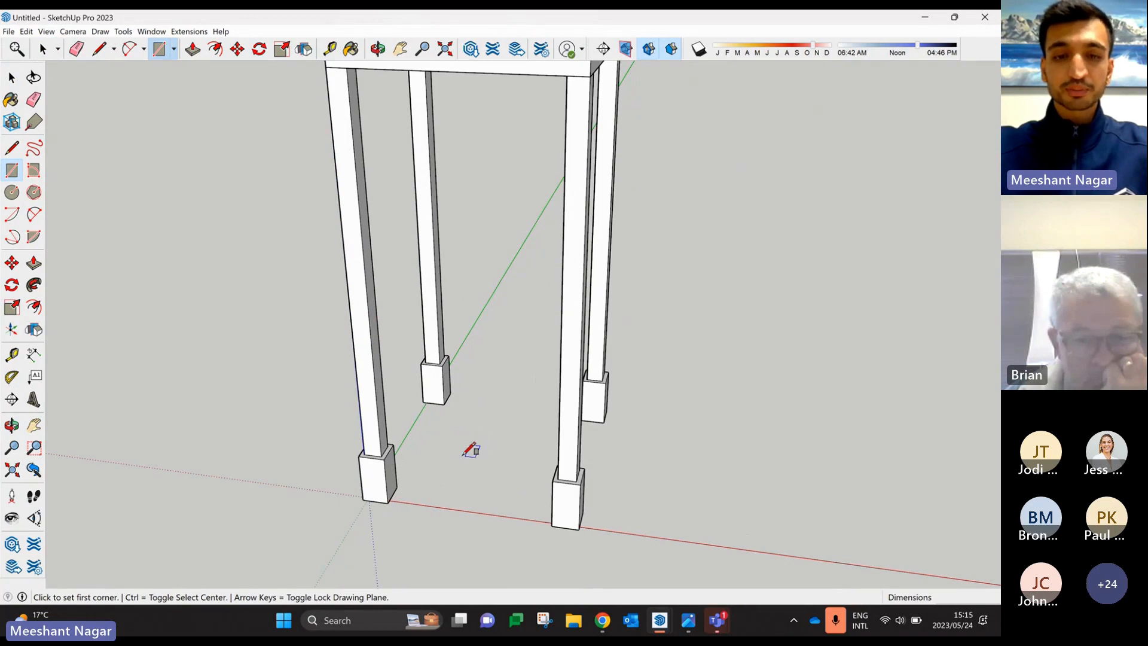
pyautogui.click(464, 454)
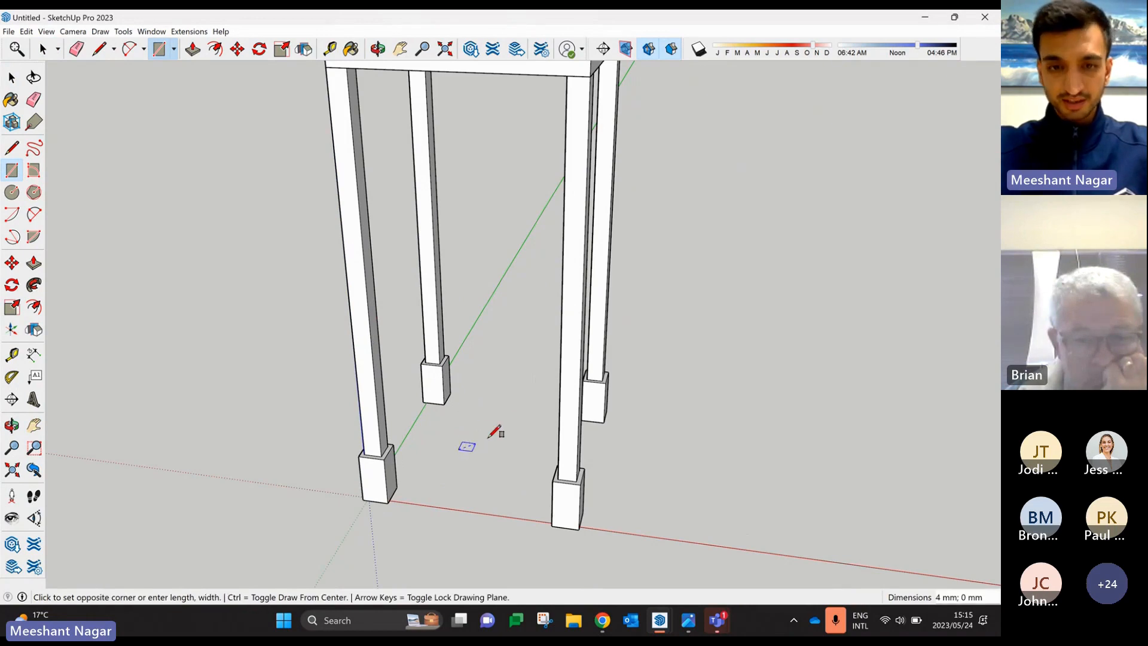
pyautogui.click(525, 418)
# - Push/Pull the ground rectangle up 50 mm into a thin slab
pyautogui.moveTo(520, 496); pyautogui.dragTo(491, 484, button='middle')
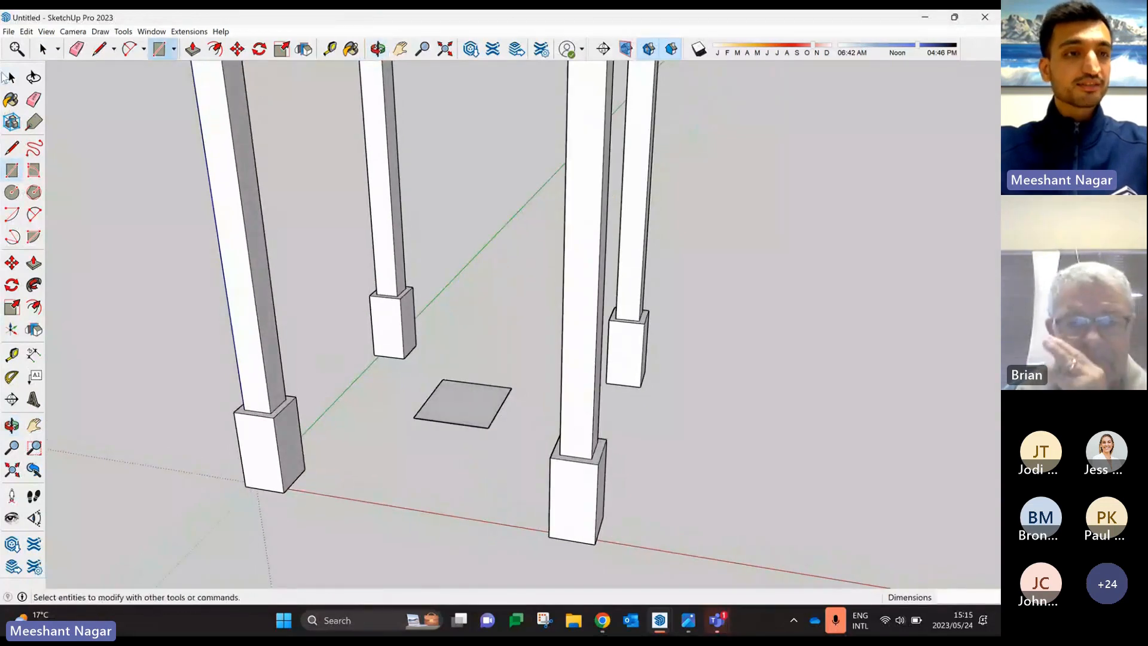
pyautogui.click(34, 266)
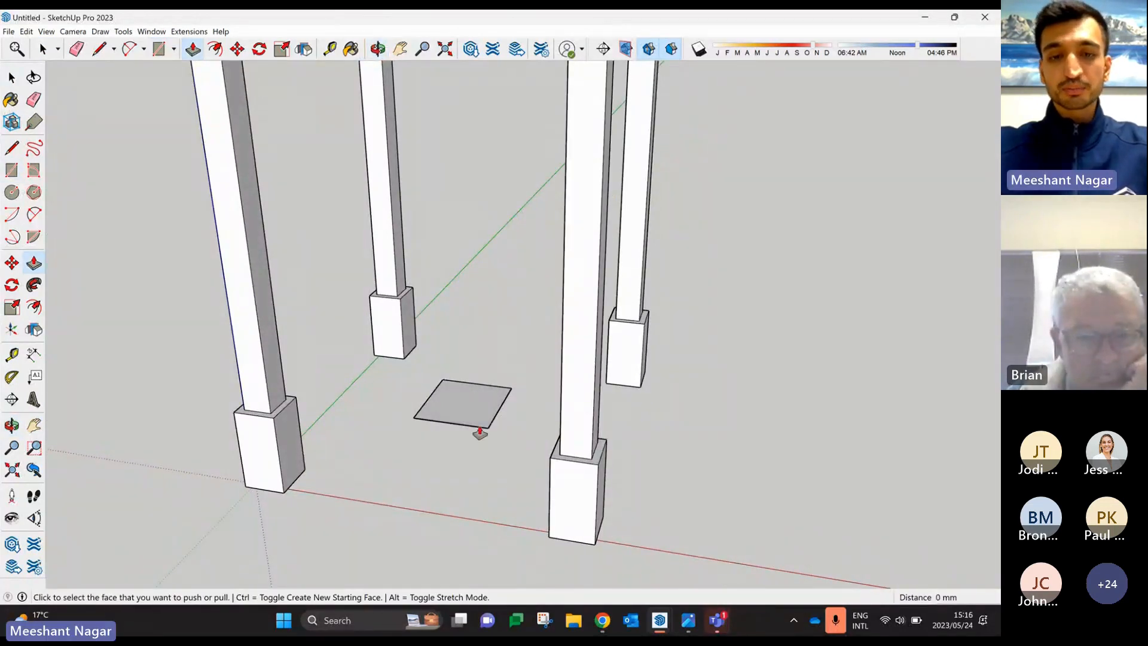
pyautogui.click(472, 403)
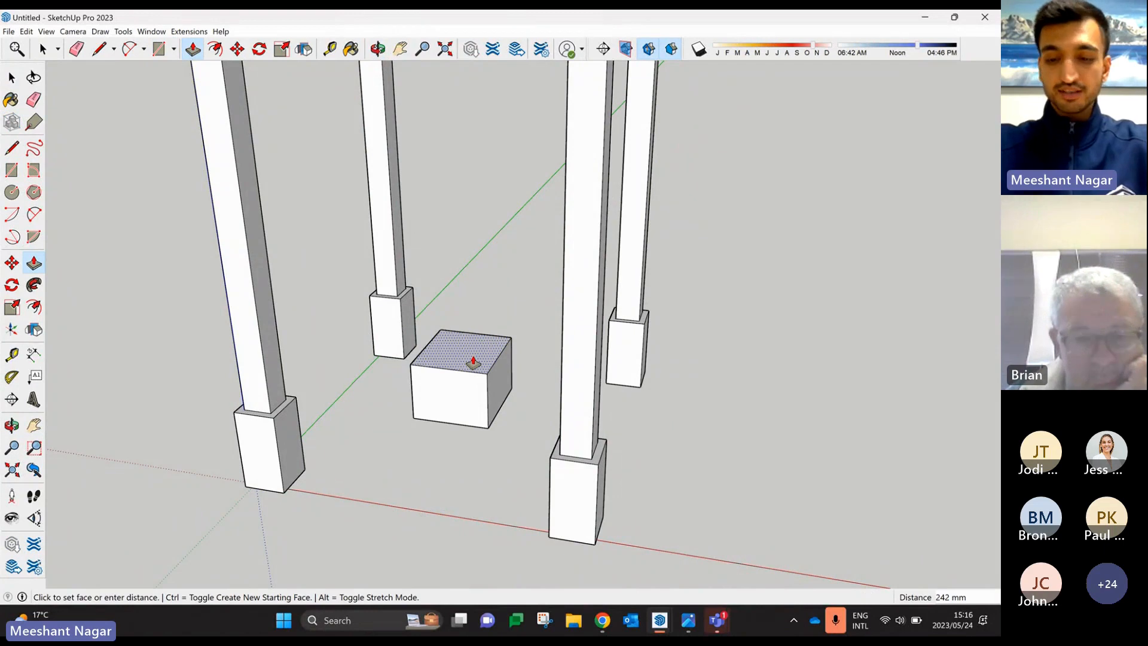
pyautogui.press('Return')
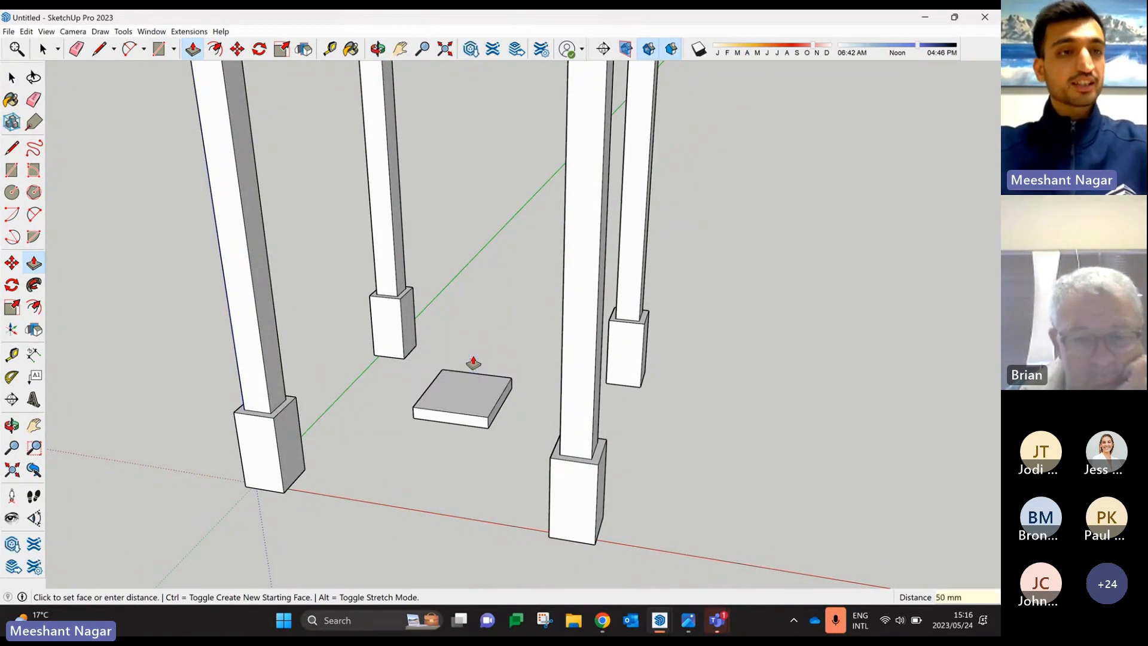
# - Select all of the slab's connected geometry and make it a group
pyautogui.click(12, 77)
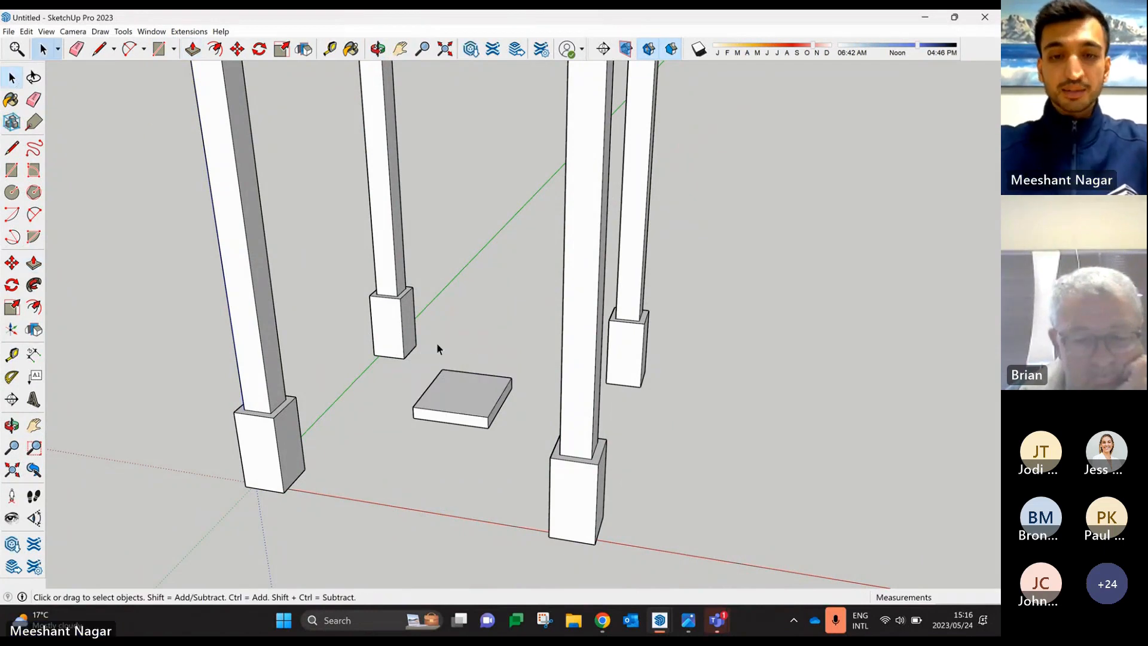
pyautogui.rightClick(469, 390)
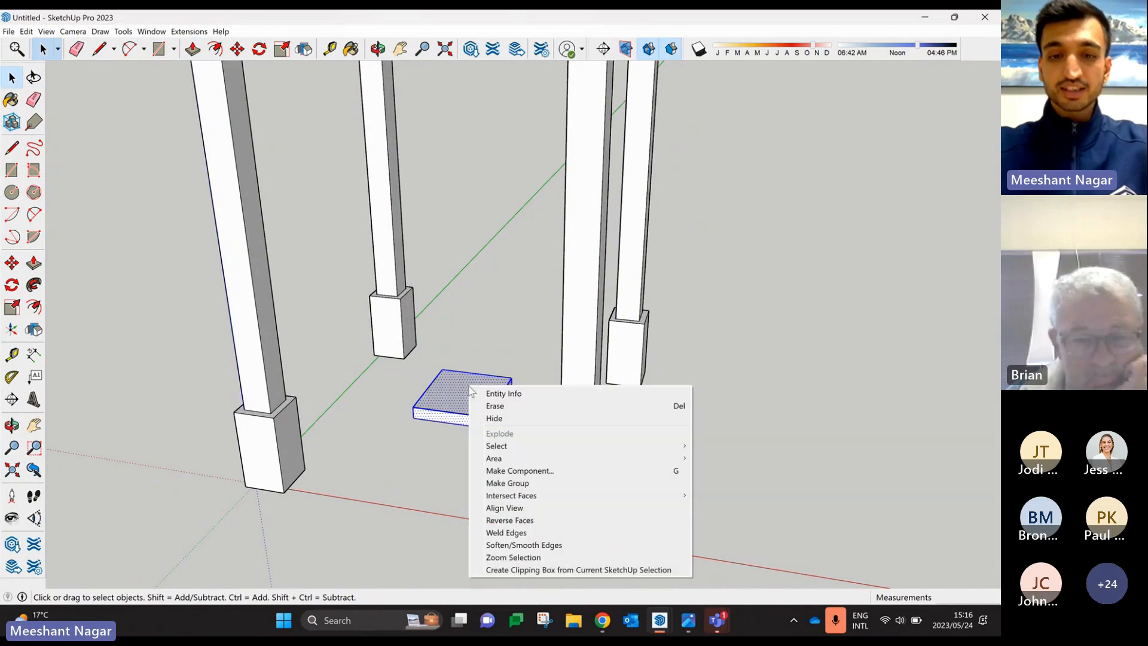
pyautogui.click(517, 488)
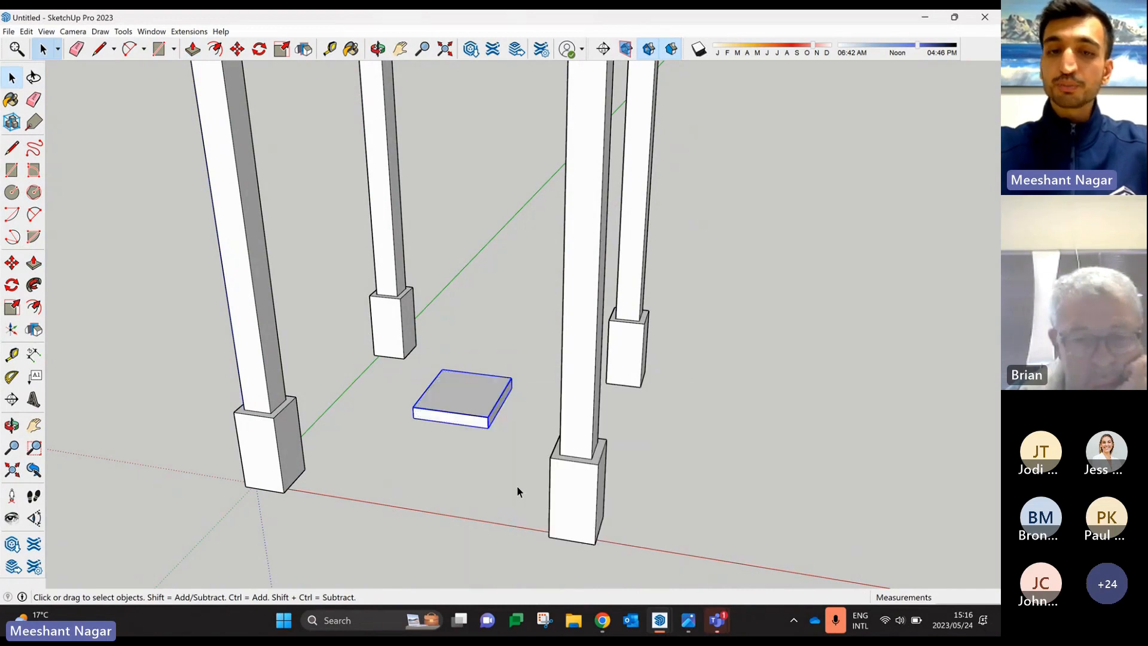
# - Move the slab group 750 mm straight up along the blue axis
pyautogui.click(483, 335)
pyautogui.click(451, 410)
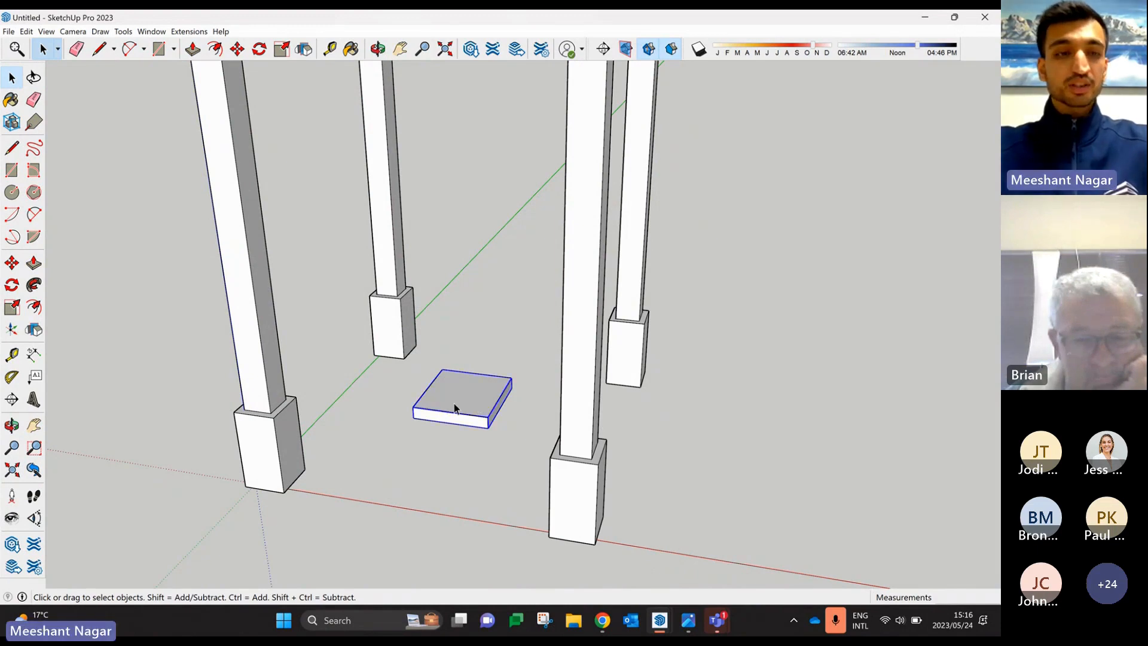
pyautogui.click(12, 263)
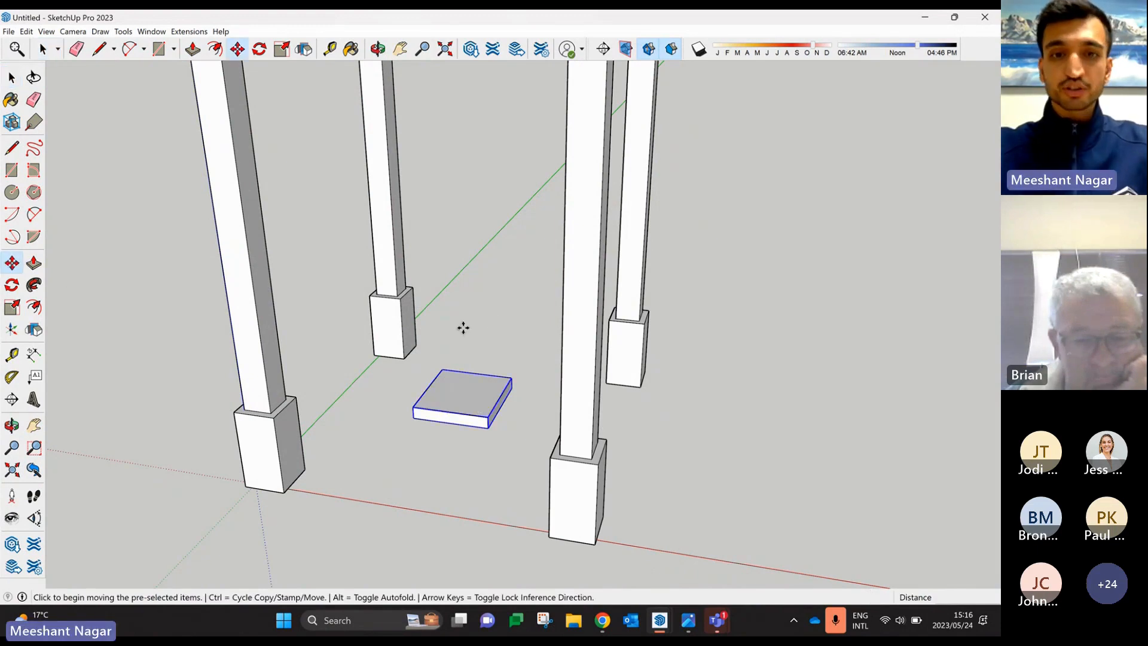
pyautogui.click(495, 333)
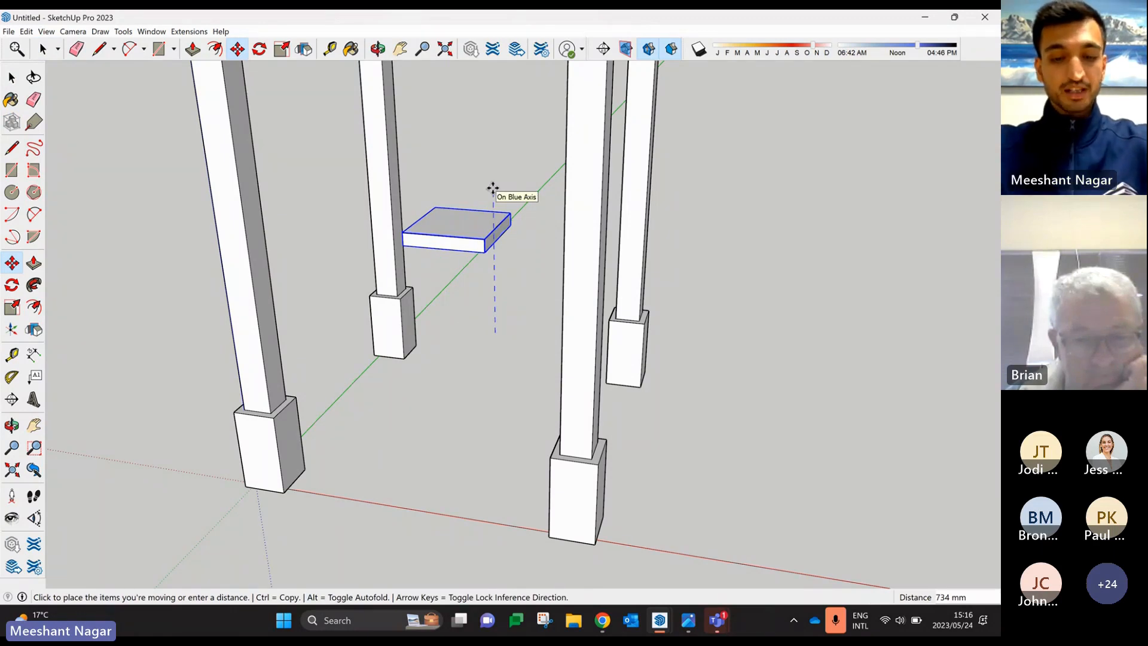
pyautogui.write('750')
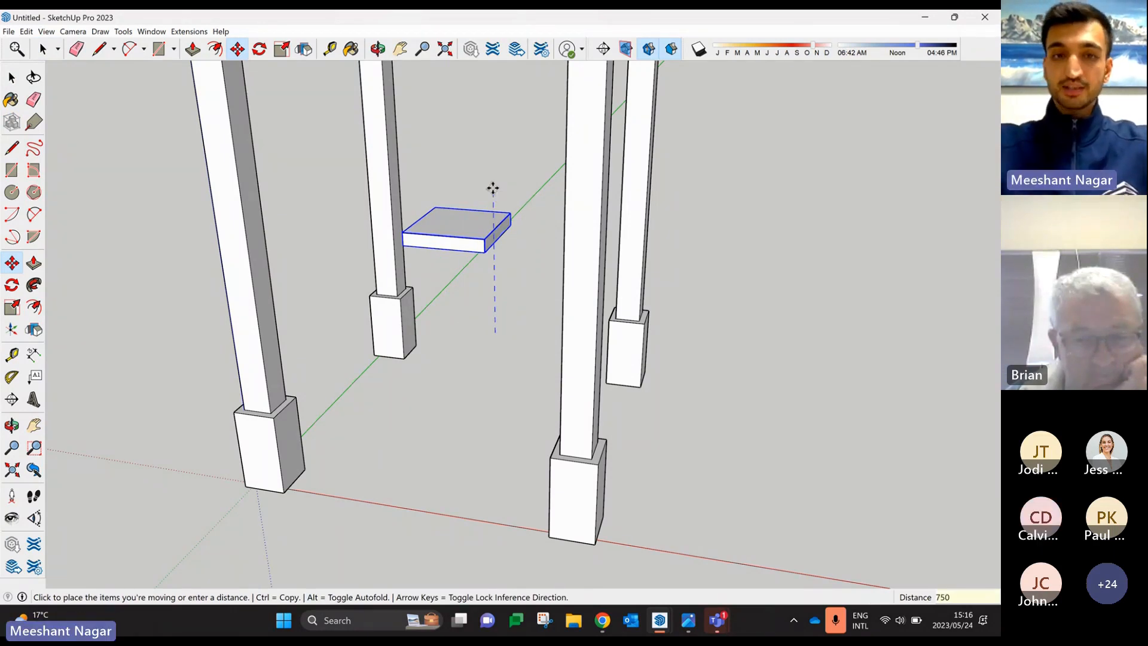
pyautogui.press('Return')
# - Leave the Move tool and open the raised slab group for editing
pyautogui.moveTo(520, 201); pyautogui.dragTo(487, 264, button='middle')
pyautogui.press('m')
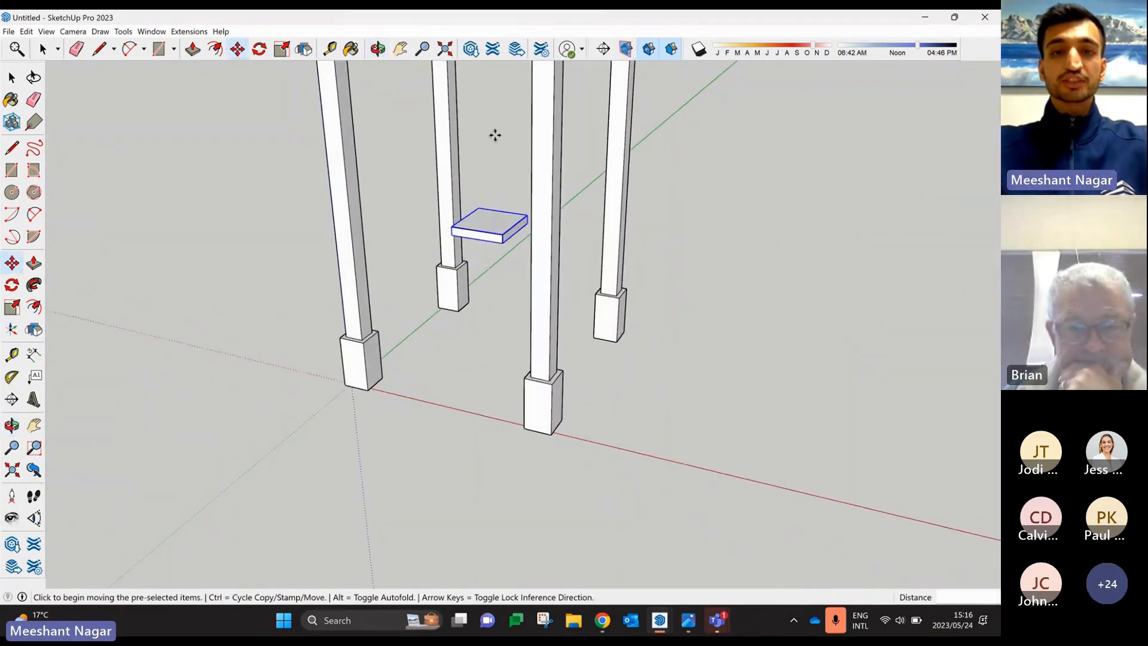
pyautogui.press('space')
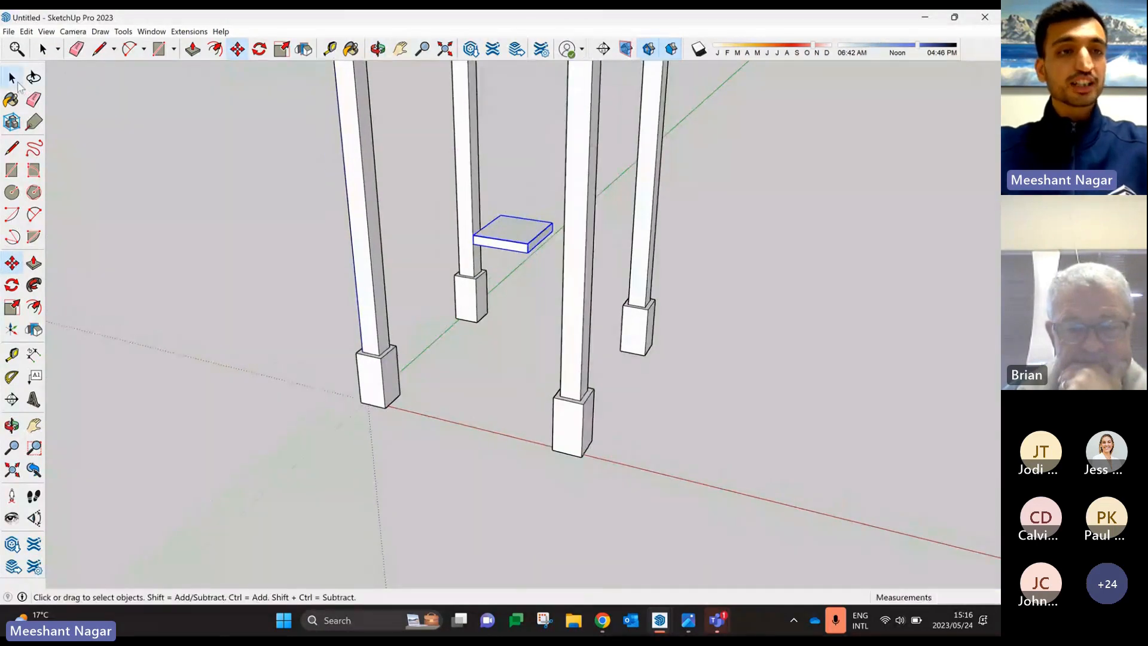
pyautogui.scroll(3, 482, 181)
pyautogui.doubleClick(541, 259)
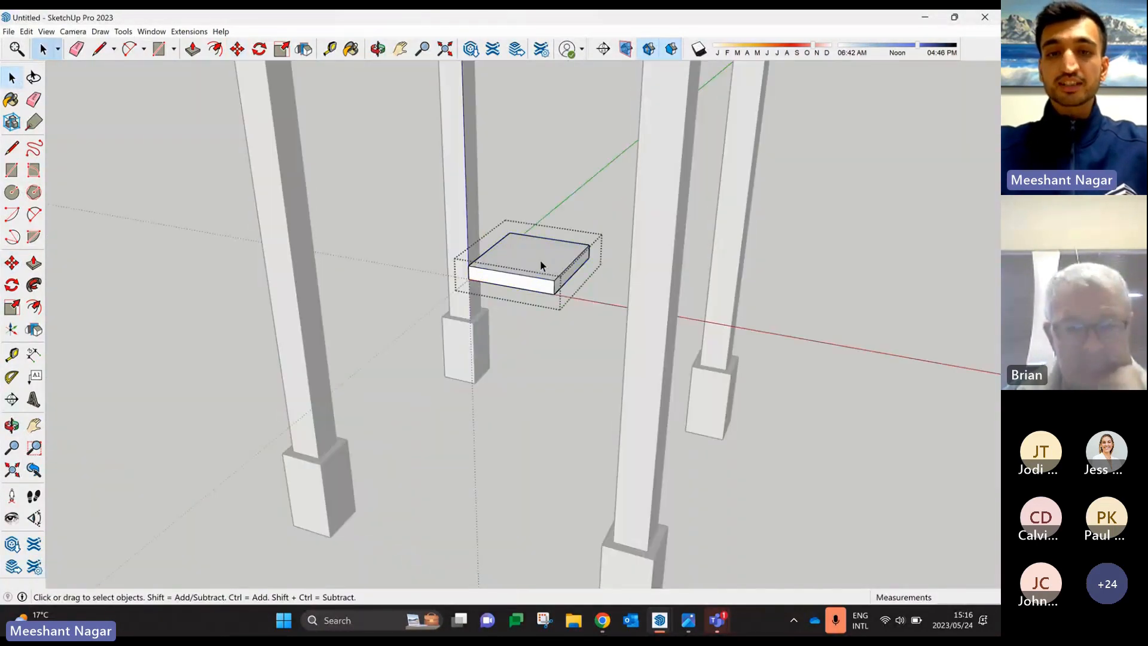
# - Push/Pull the slab's end face in the positive red direction about 514 mm out to the pillar edge
pyautogui.moveTo(541, 259); pyautogui.dragTo(558, 290, button='middle')
pyautogui.click(34, 263)
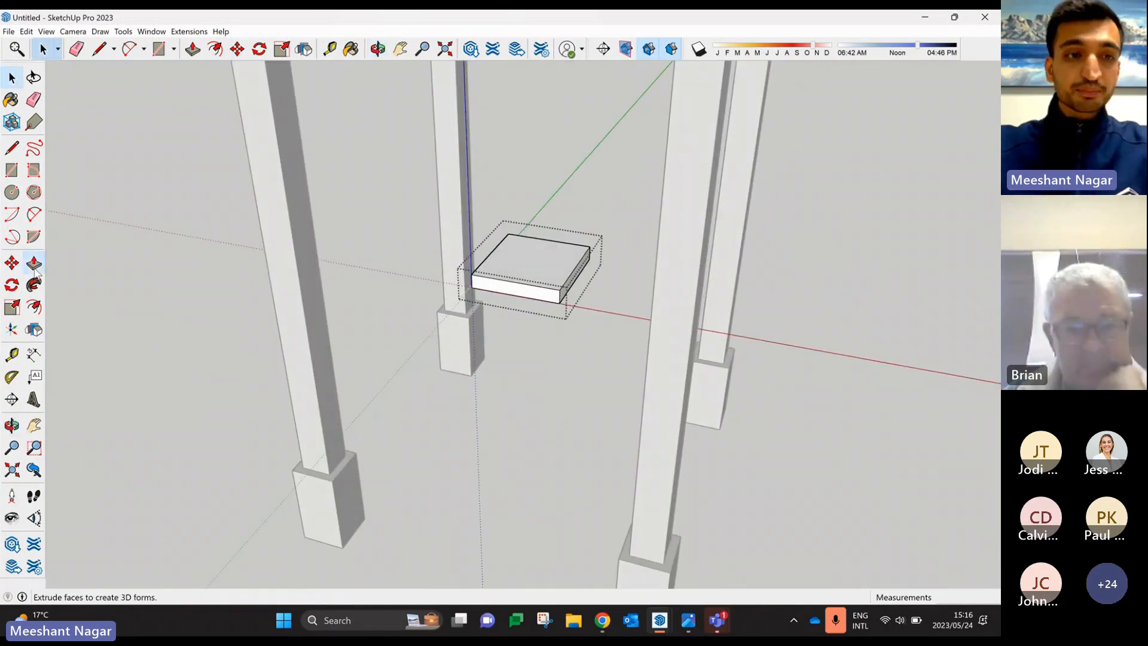
pyautogui.moveTo(521, 335); pyautogui.dragTo(580, 331, button='middle')
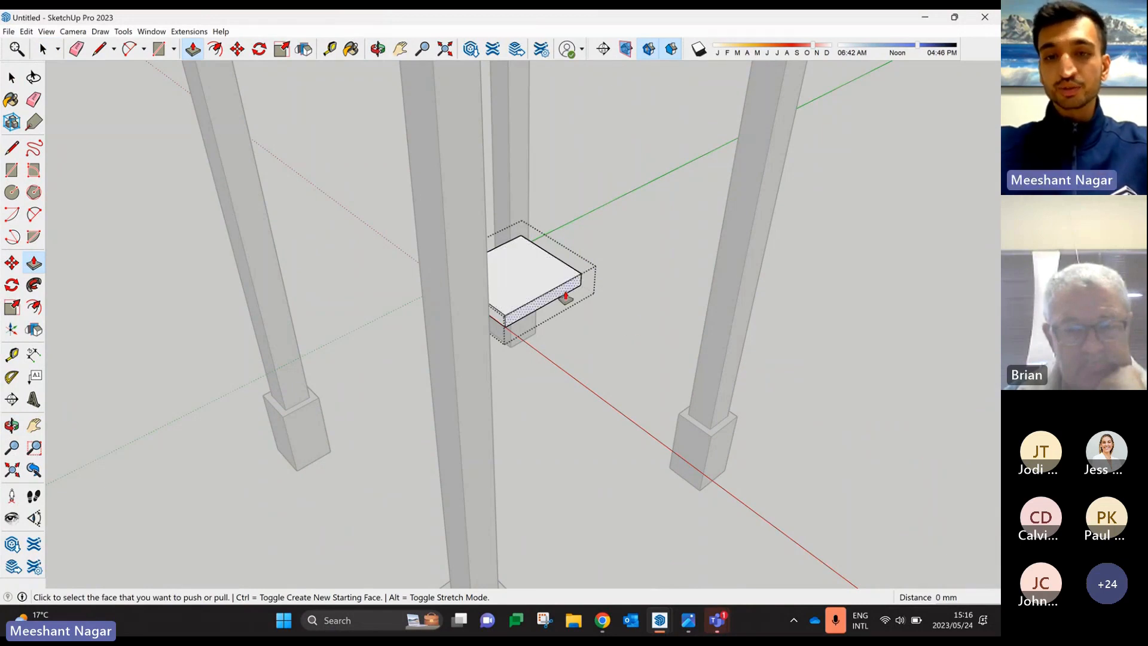
pyautogui.click(566, 296)
pyautogui.moveTo(647, 321); pyautogui.dragTo(747, 227, button='middle')
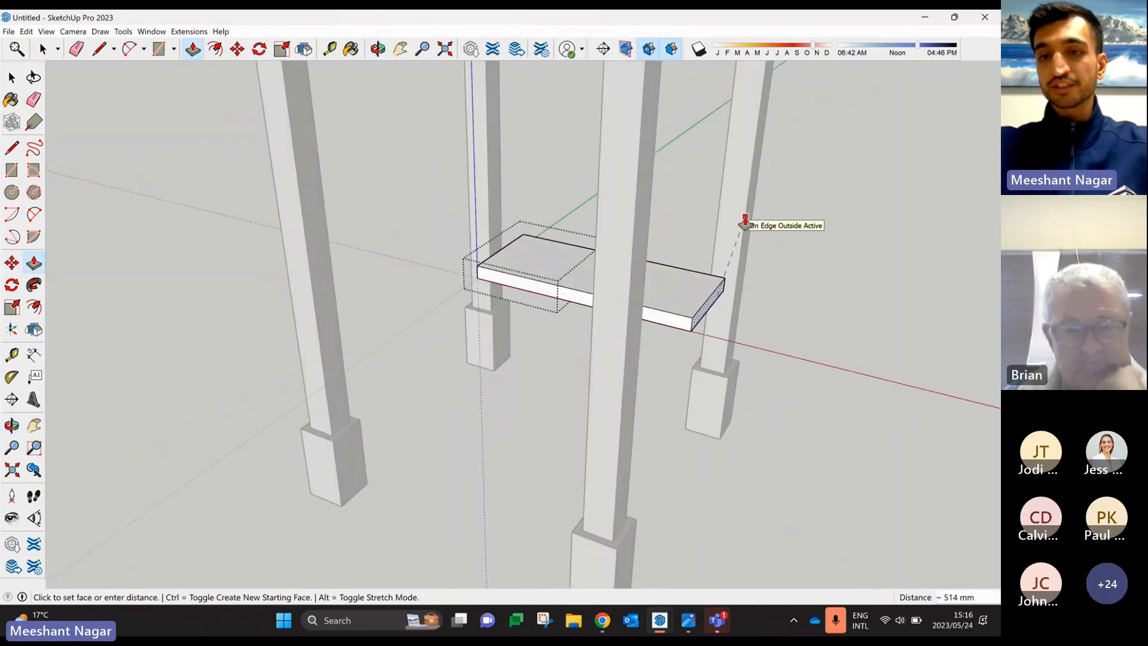
pyautogui.click(746, 222)
# - Push/Pull the slab's opposite end face along the red axis out about 370 mm to the pillar edge
pyautogui.moveTo(754, 290); pyautogui.dragTo(485, 261, button='middle')
pyautogui.click(484, 261)
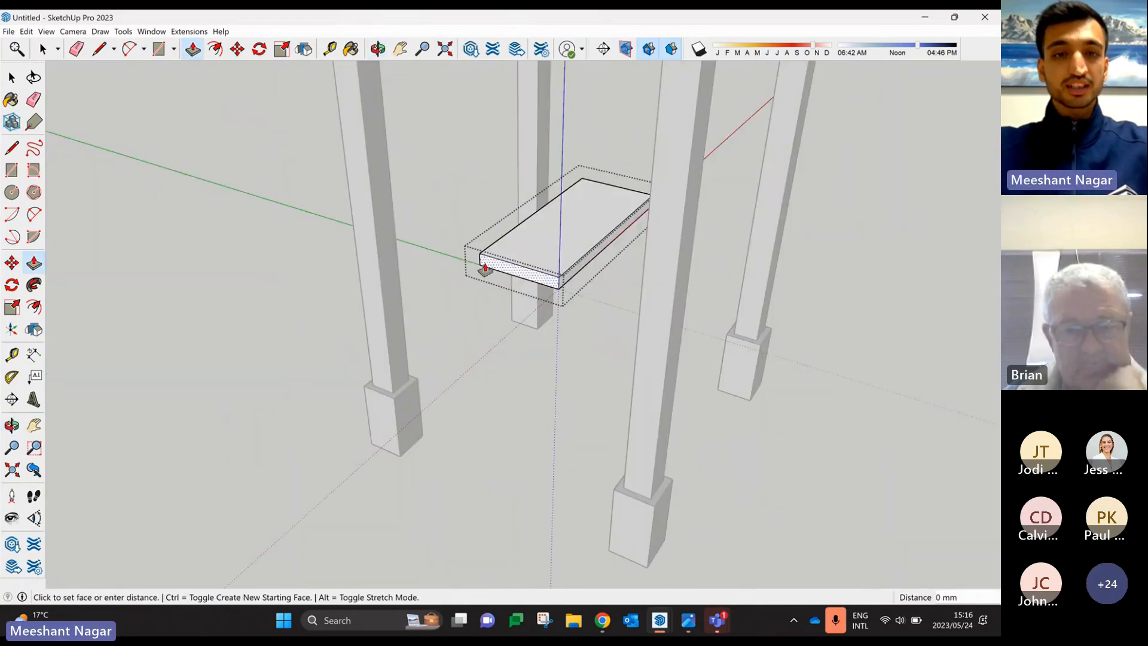
pyautogui.click(373, 234)
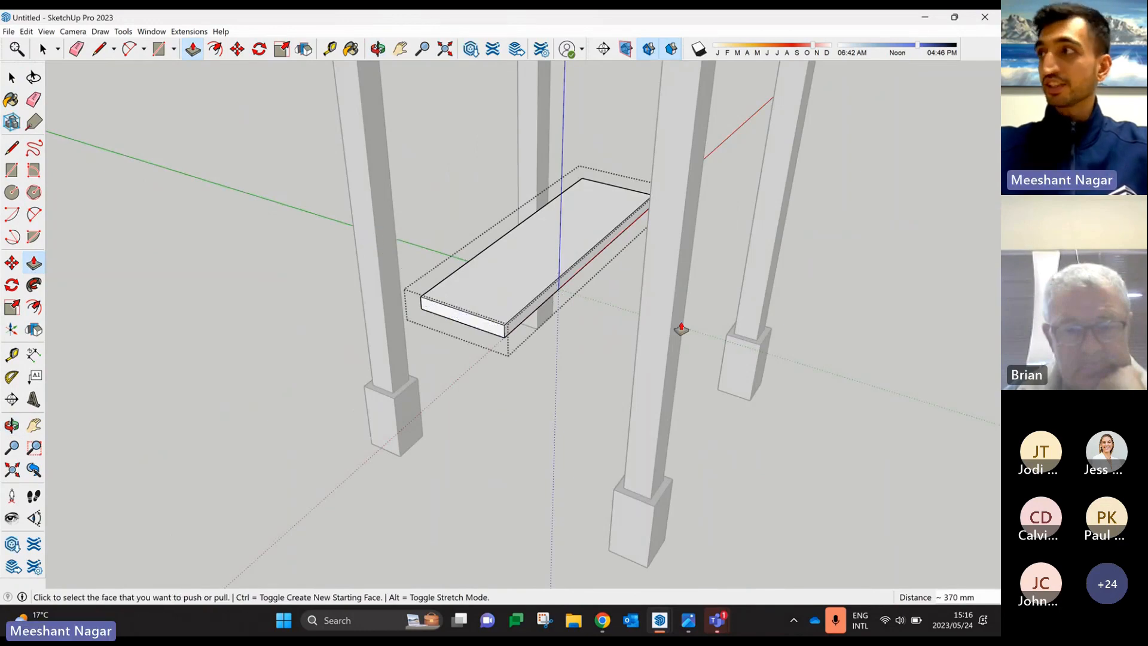
# - Push/Pull the slab's two remaining sides along the green axis out to the pillars, the second by about 178 mm
pyautogui.moveTo(680, 326); pyautogui.dragTo(593, 263, button='middle')
pyautogui.scroll(1, 593, 263)
pyautogui.click(594, 244)
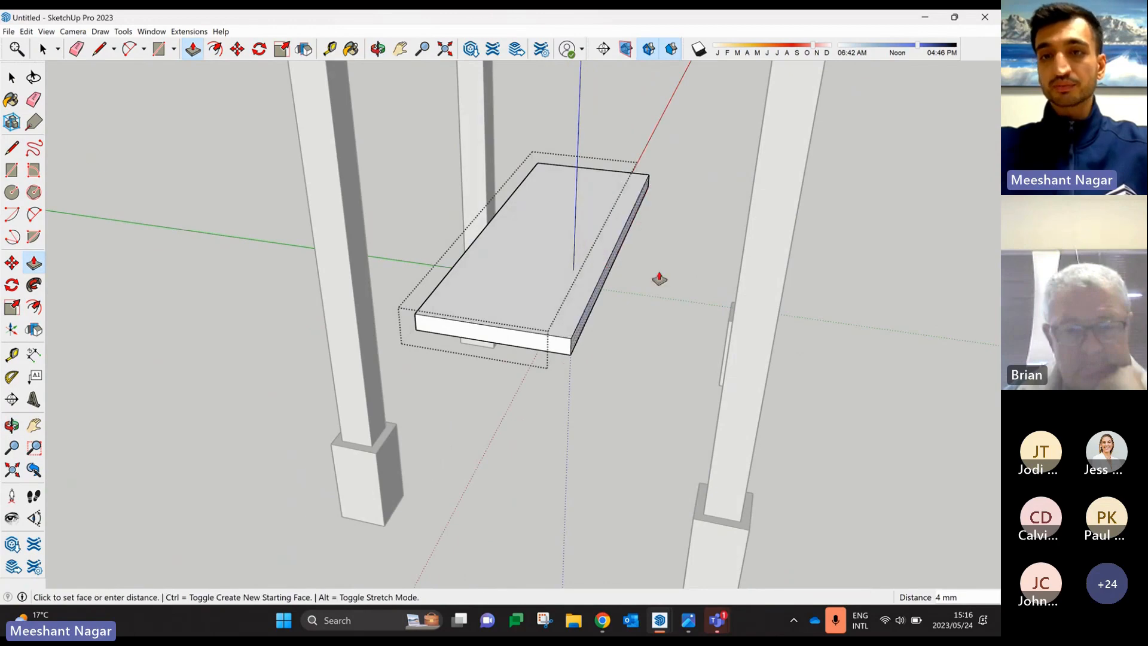
pyautogui.moveTo(723, 185); pyautogui.dragTo(581, 299, button='middle')
pyautogui.click(690, 154)
pyautogui.click(426, 209)
pyautogui.click(386, 141)
pyautogui.scroll(4, 477, 269)
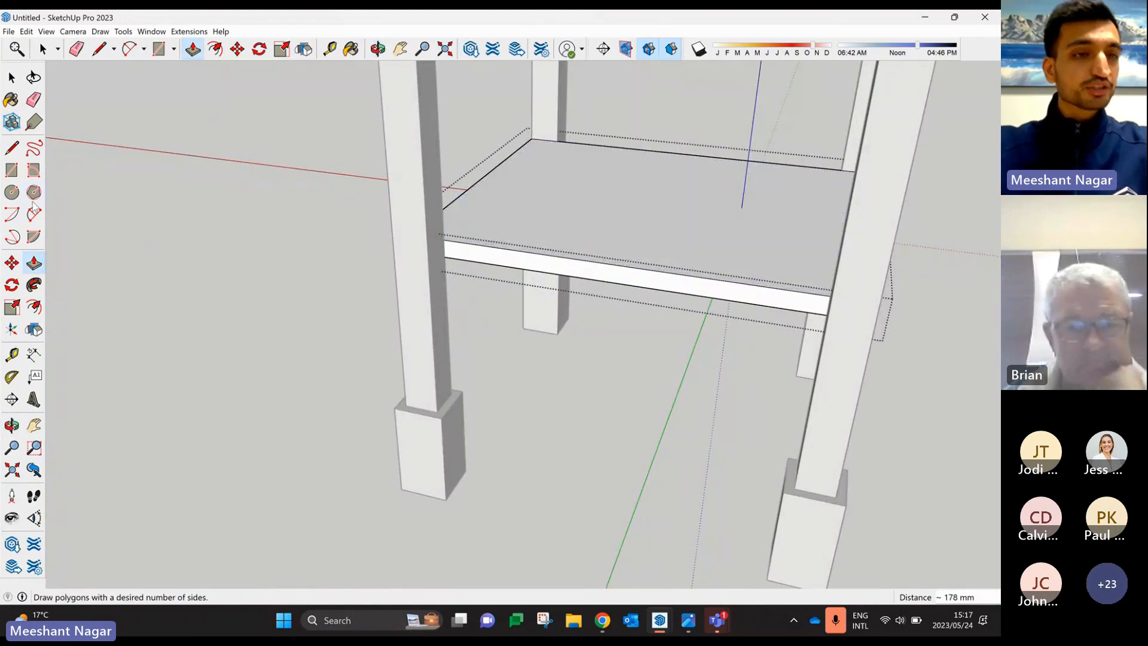
# - Draw a rectangle on the slab's back edge face, spanning the gap between the two back pillars
pyautogui.click(11, 170)
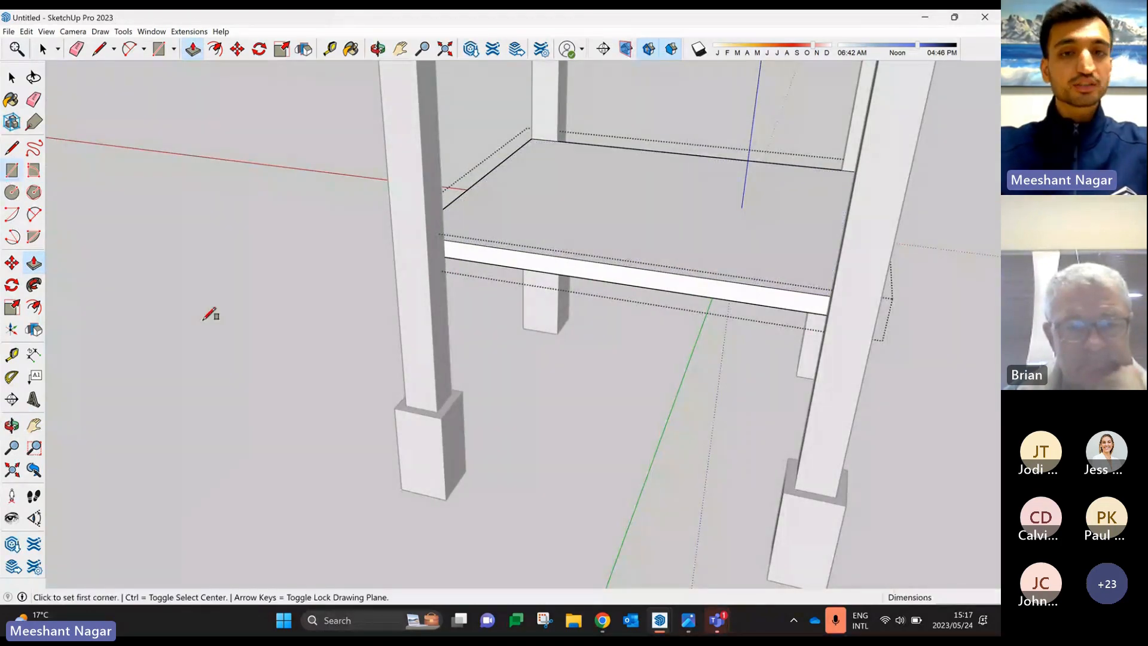
pyautogui.moveTo(526, 325); pyautogui.dragTo(510, 332, button='middle')
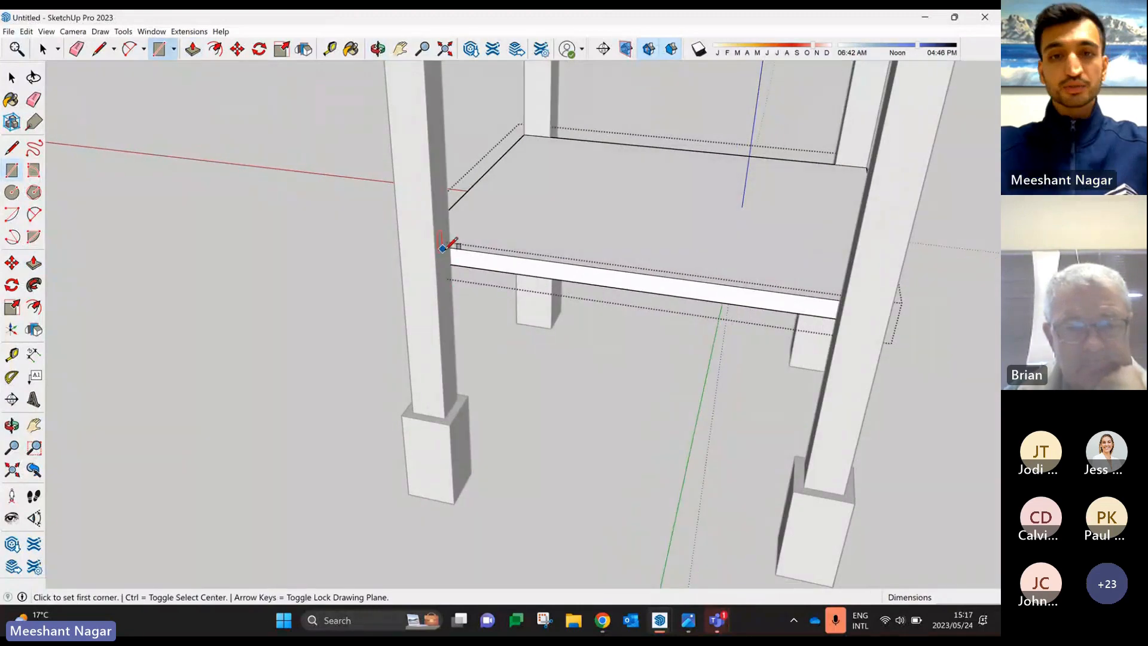
pyautogui.scroll(-2, 452, 248)
pyautogui.moveTo(453, 247); pyautogui.dragTo(530, 294, button='middle')
pyautogui.click(453, 292)
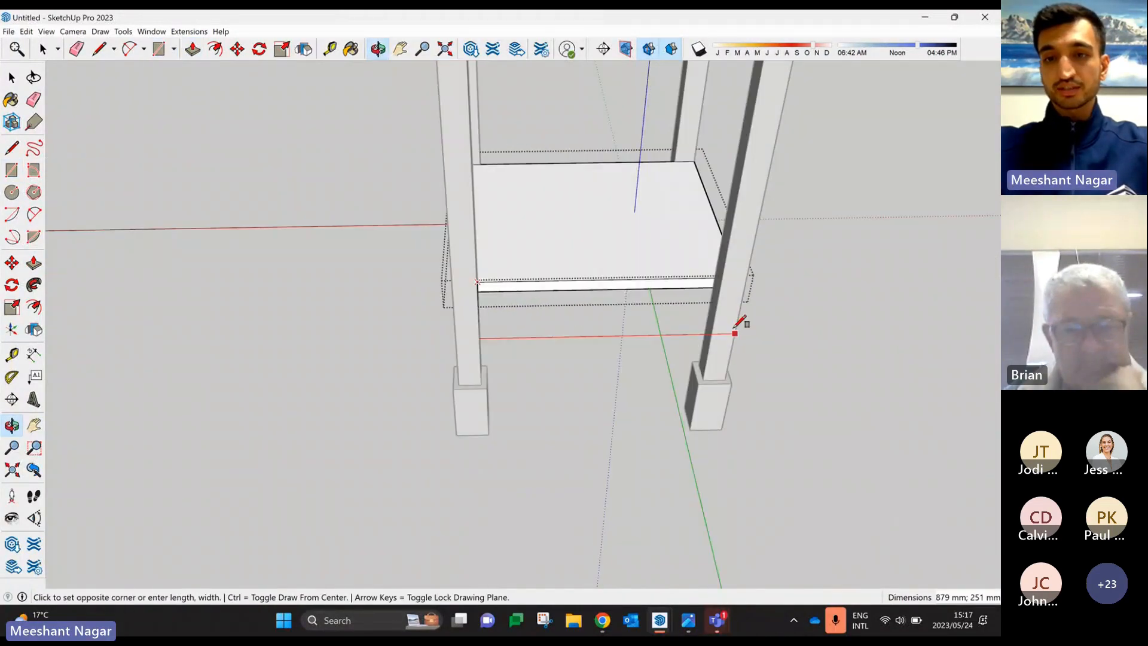
pyautogui.click(723, 287)
# - Draw a 50 mm high rectangle on the slab's front edge face, spanning the gap between the two front pillars
pyautogui.moveTo(890, 311); pyautogui.dragTo(383, 307, button='middle')
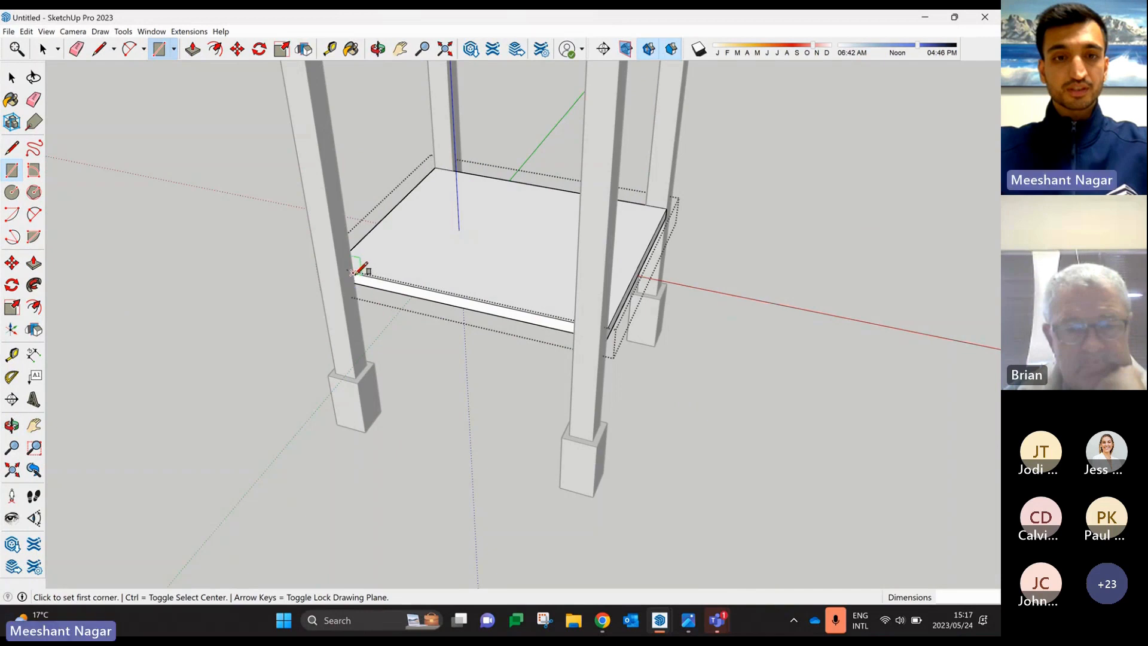
pyautogui.click(356, 277)
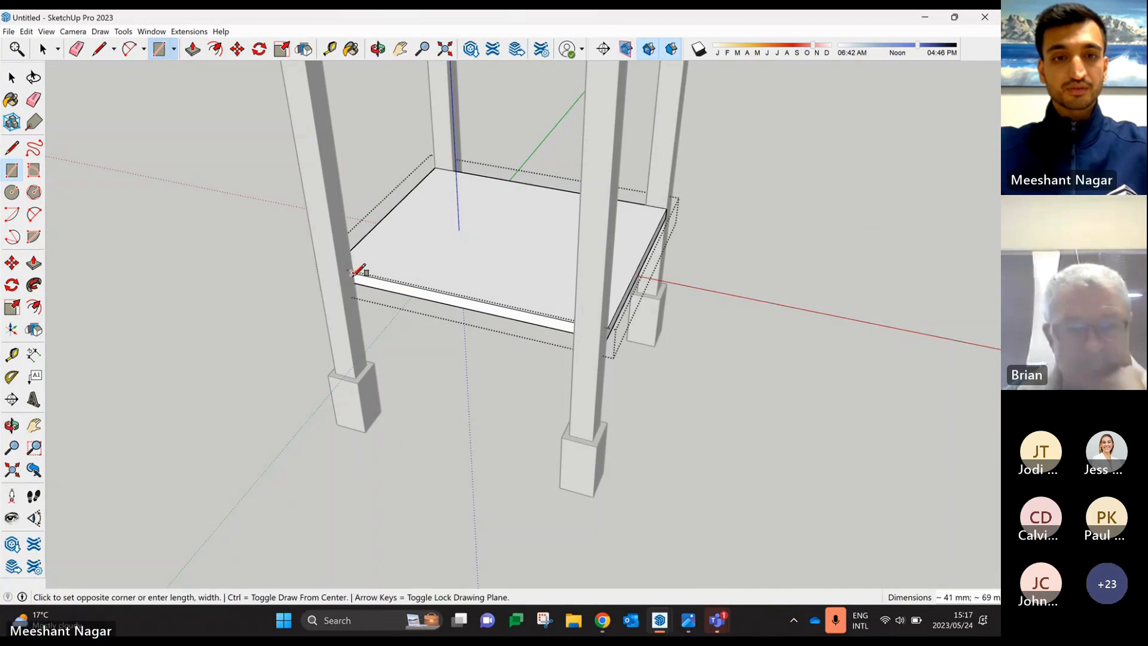
pyautogui.press('Escape')
pyautogui.moveTo(469, 338); pyautogui.dragTo(423, 297, button='middle')
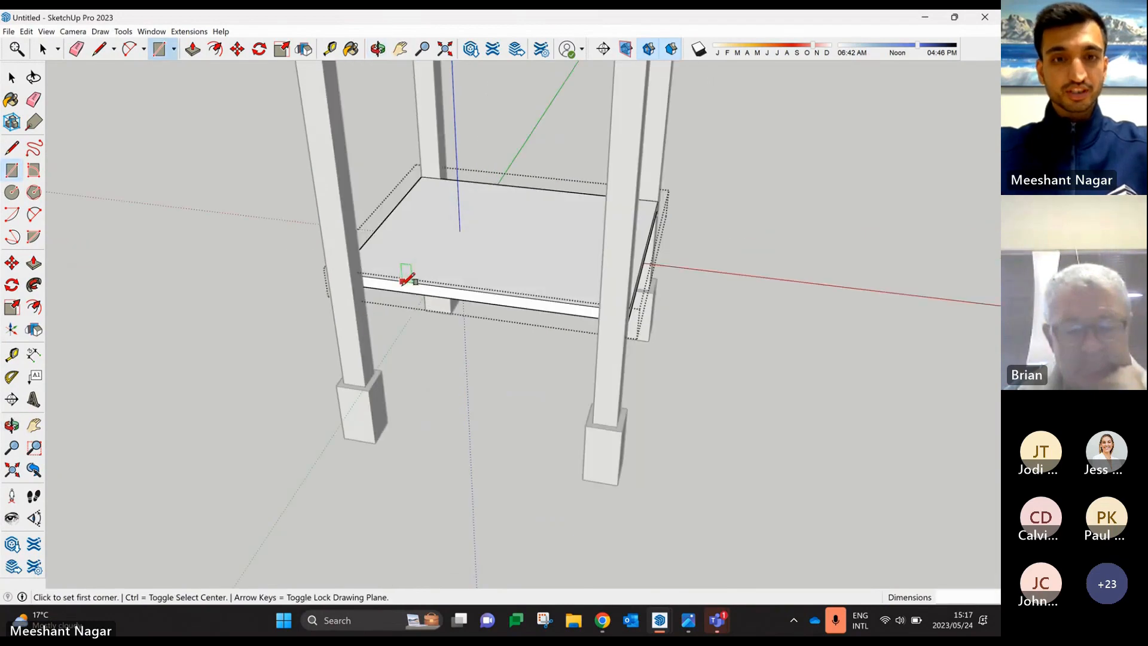
pyautogui.click(362, 277)
pyautogui.moveTo(575, 346); pyautogui.dragTo(644, 323, button='middle')
pyautogui.scroll(2, 644, 320)
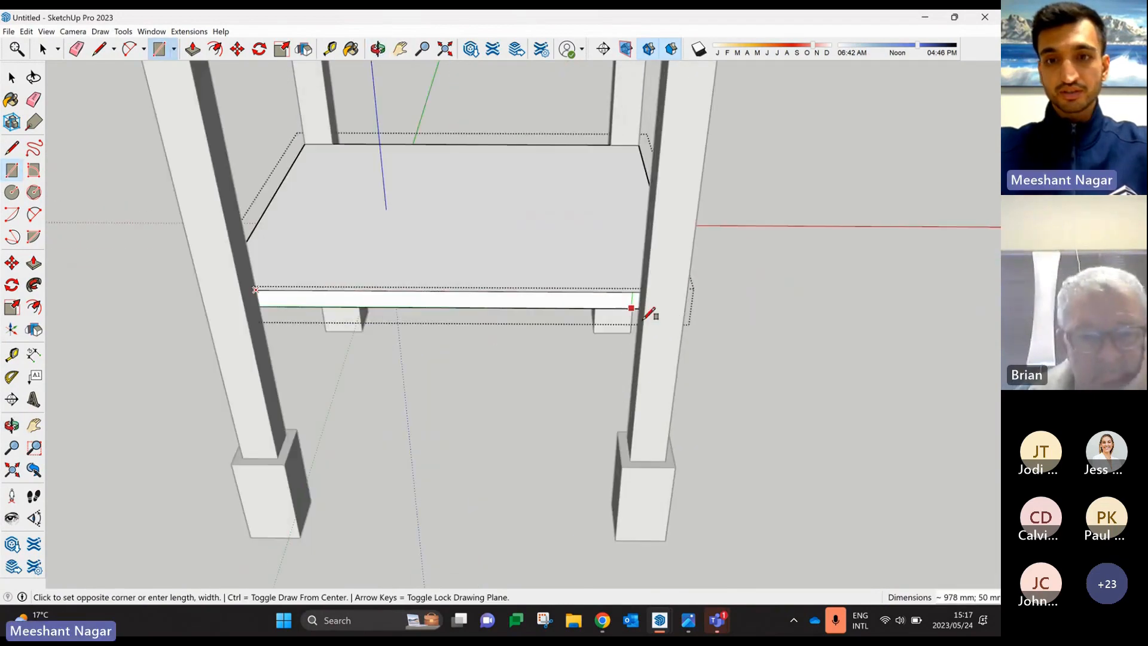
pyautogui.scroll(1, 647, 305)
pyautogui.click(646, 301)
# - Push/Pull the rectangle on the slab's back edge outward to the outer side of the back pillars
pyautogui.moveTo(500, 338); pyautogui.dragTo(182, 239, button='middle')
pyautogui.click(34, 263)
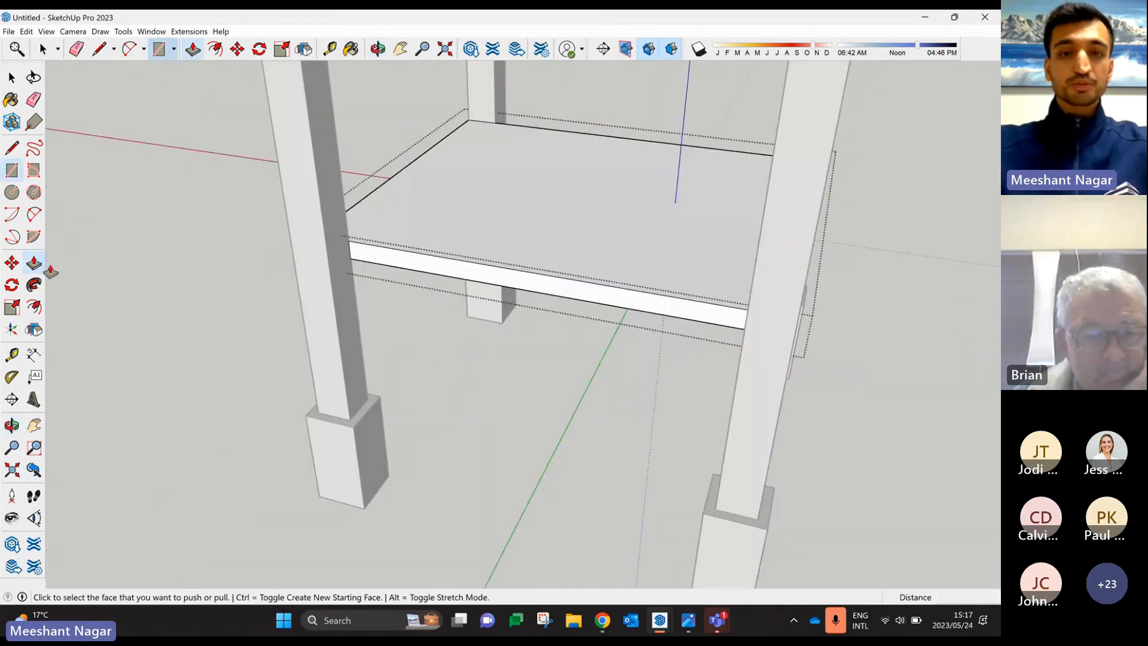
pyautogui.click(427, 269)
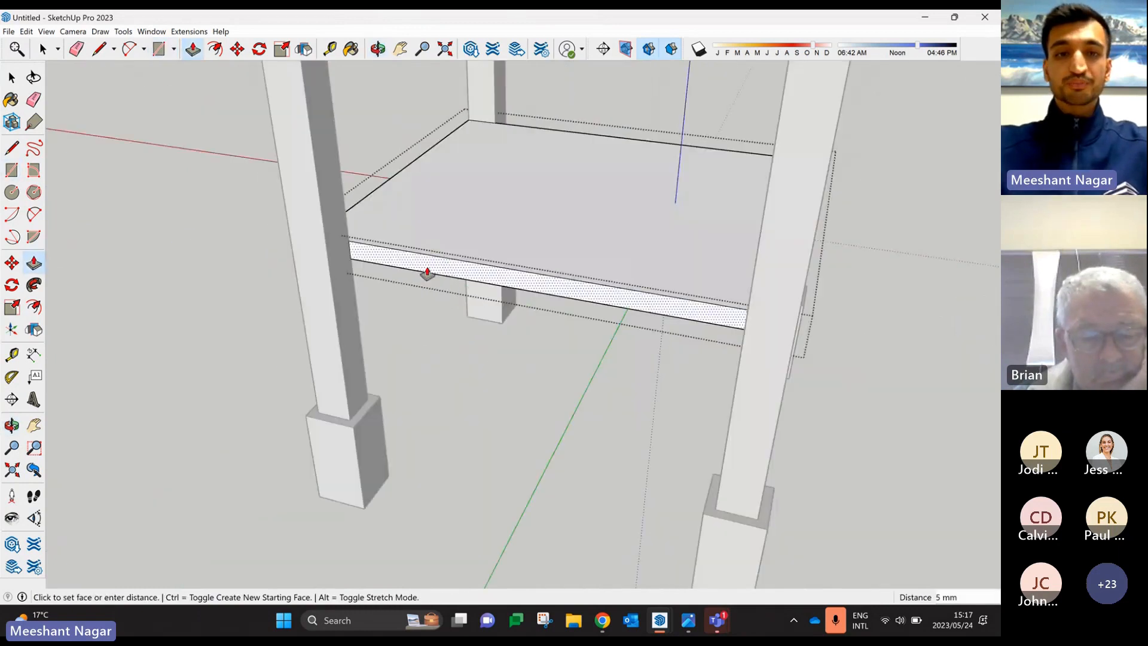
pyautogui.click(322, 236)
# - Push/Pull the rectangle on the slab's front edge outward 100 mm to the outer side of the front pillars
pyautogui.moveTo(853, 301); pyautogui.dragTo(313, 315, button='middle')
pyautogui.scroll(-2, 479, 311)
pyautogui.moveTo(514, 311); pyautogui.dragTo(263, 305, button='middle')
pyautogui.scroll(3, 715, 279)
pyautogui.click(715, 272)
pyautogui.click(766, 228)
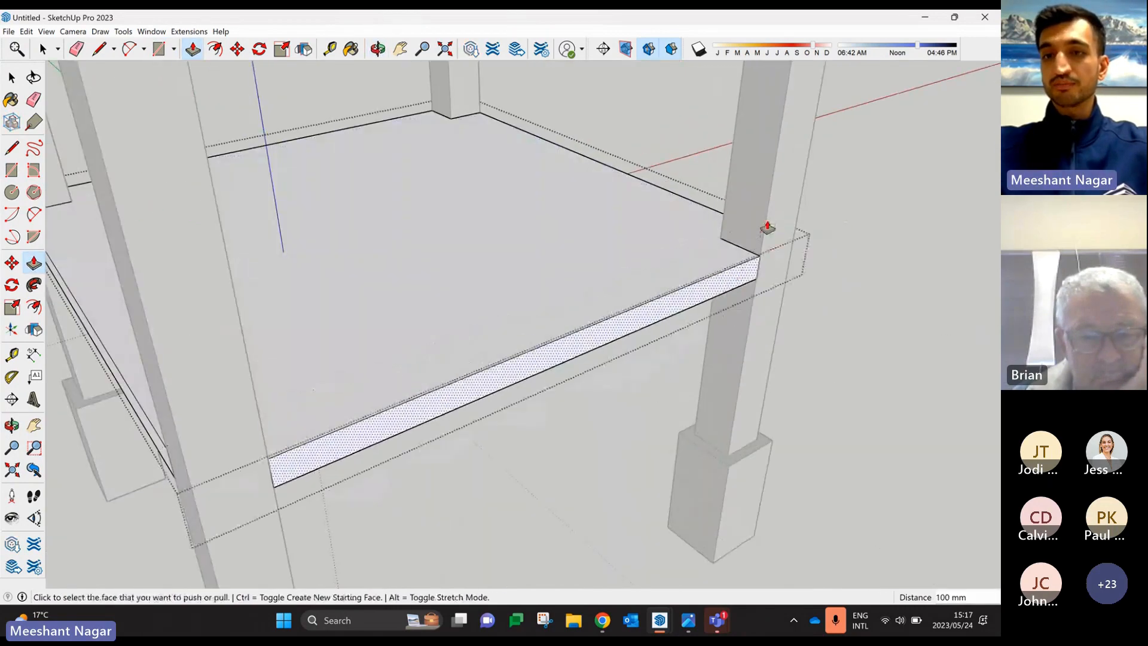
# - Close the slab group and examine the slab's fit between the pillars from several sides
pyautogui.scroll(-3, 684, 266)
pyautogui.click(11, 78)
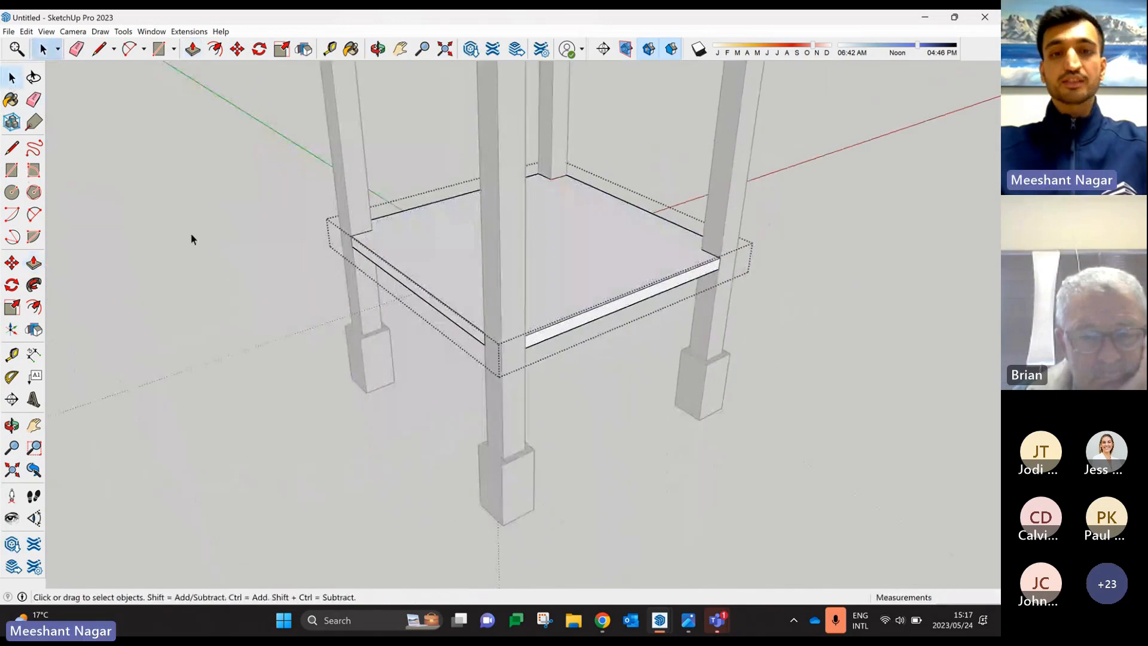
pyautogui.moveTo(190, 232); pyautogui.dragTo(730, 317, button='middle')
pyautogui.scroll(-3, 730, 317)
pyautogui.scroll(-4, 429, 302)
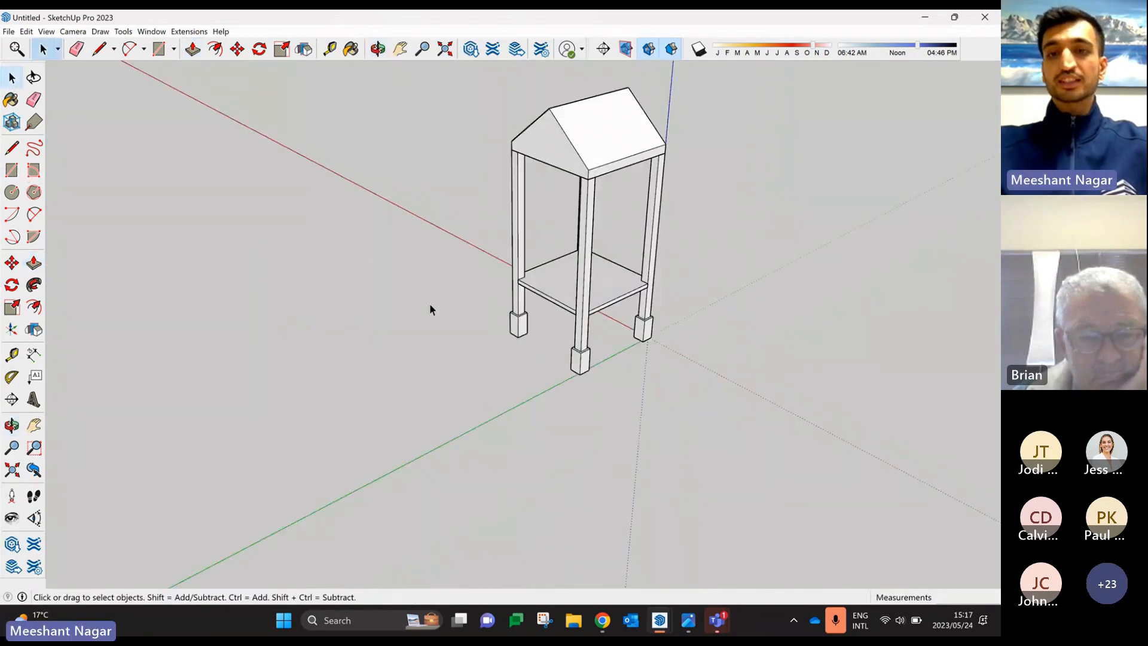
pyautogui.moveTo(429, 301); pyautogui.dragTo(836, 273, button='middle')
pyautogui.moveTo(673, 331); pyautogui.dragTo(523, 361, button='middle')
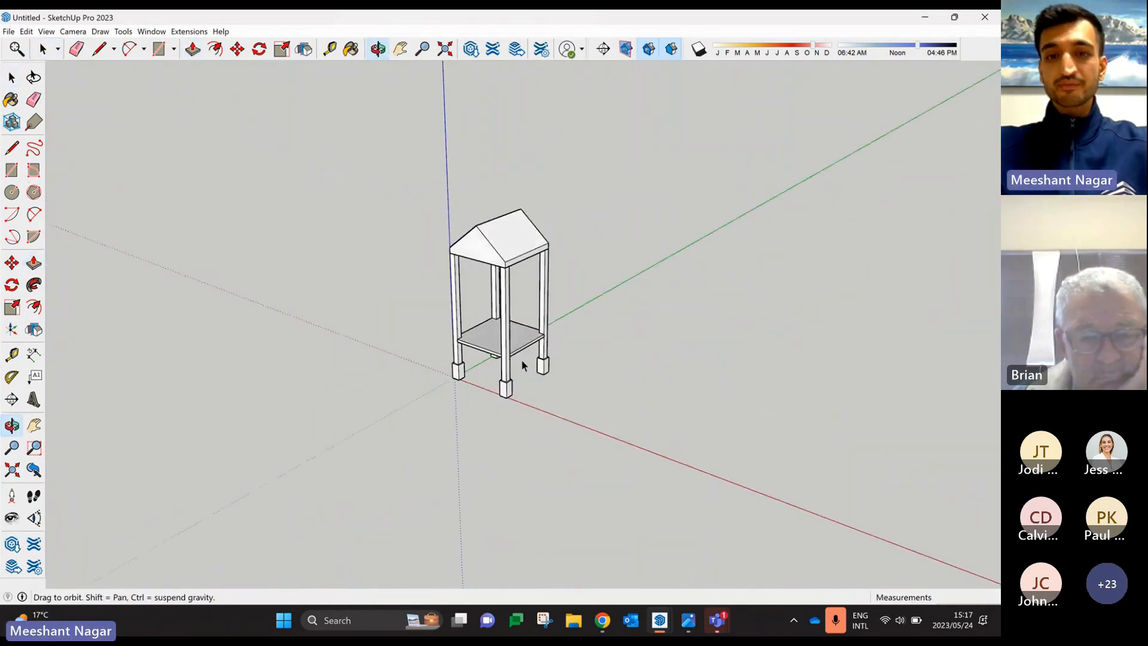
pyautogui.scroll(5, 523, 362)
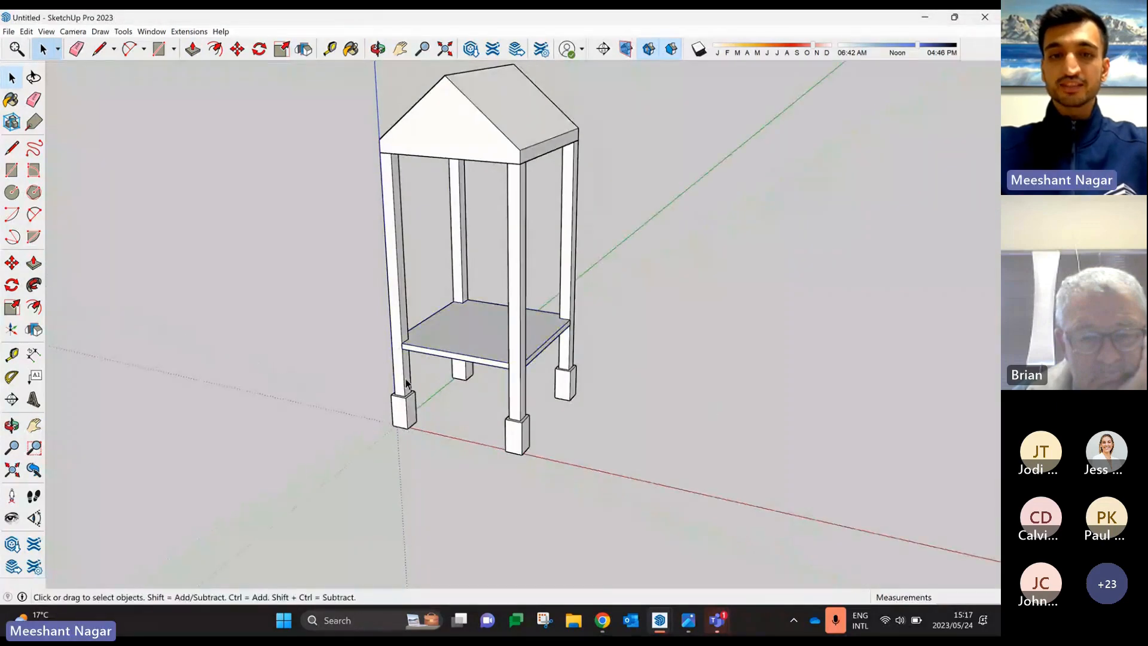
pyautogui.moveTo(495, 408); pyautogui.dragTo(697, 430, button='middle')
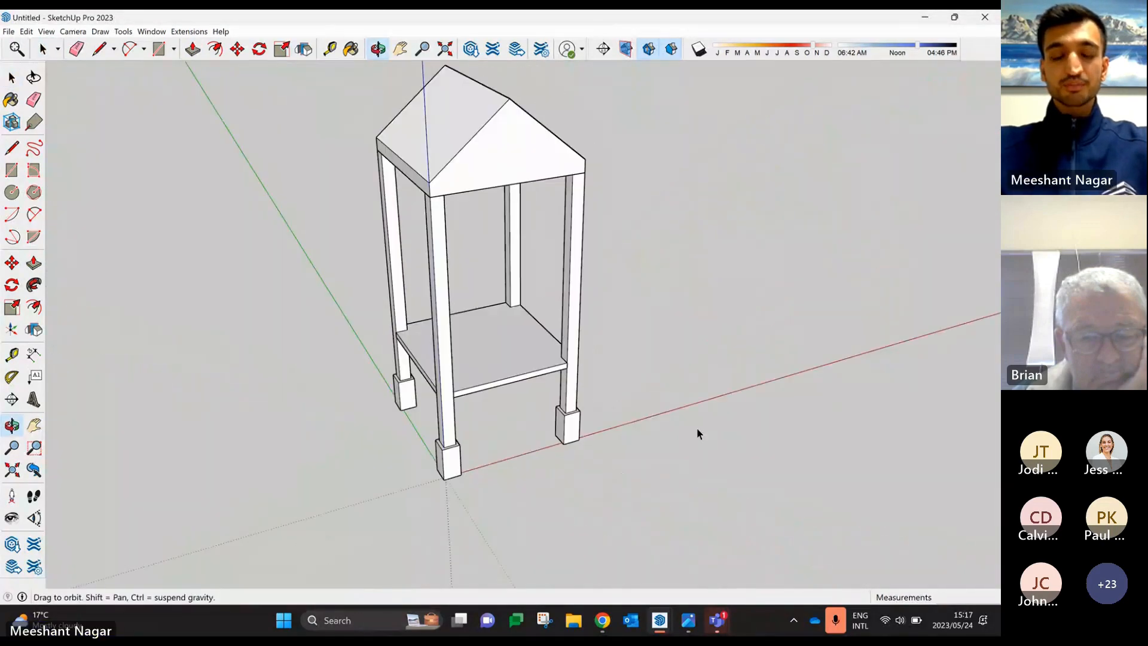
pyautogui.moveTo(384, 271); pyautogui.dragTo(390, 218, button='middle')
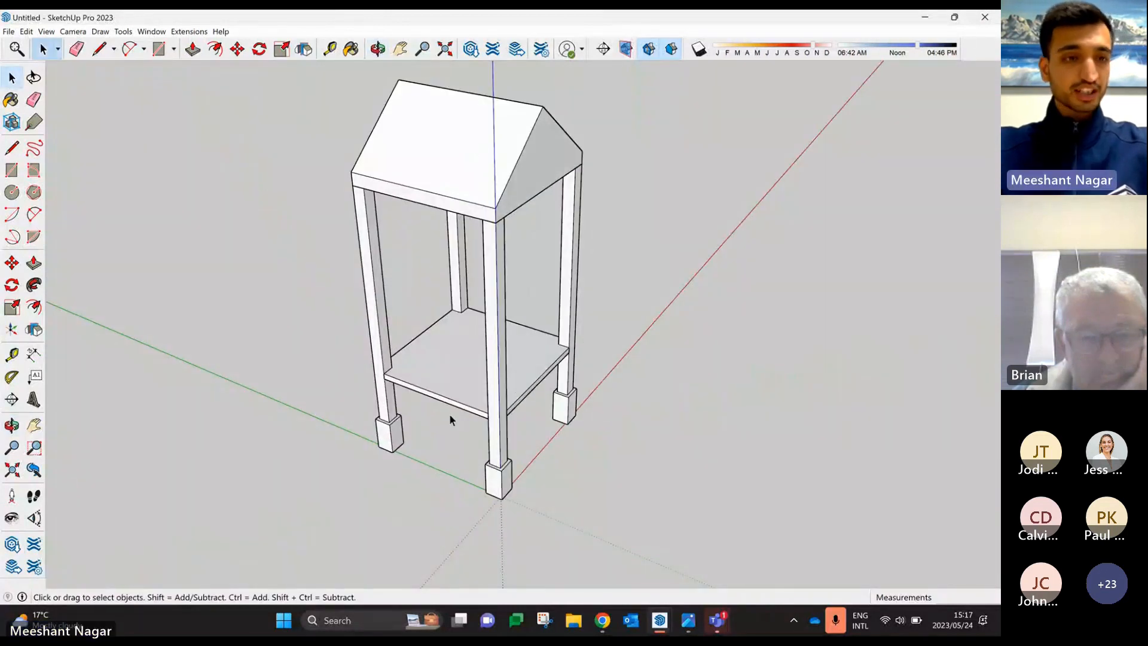
pyautogui.moveTo(495, 462); pyautogui.dragTo(475, 427, button='middle')
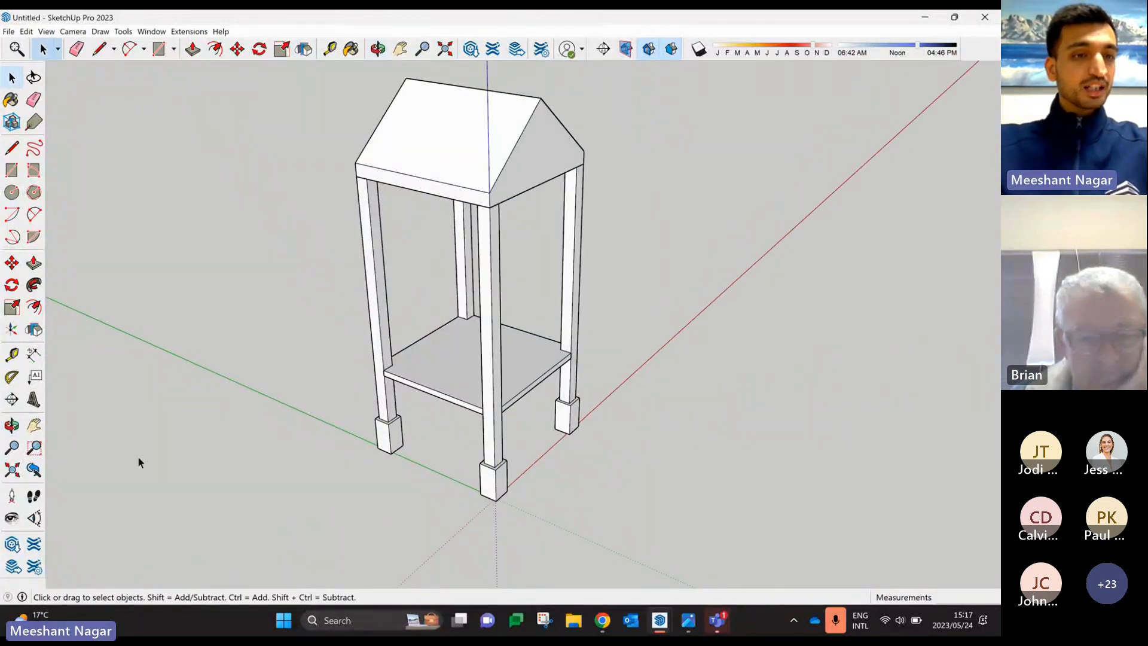
# - Measure the slab's side edge between its two adjacent pillars with the Tape Measure
pyautogui.click(12, 355)
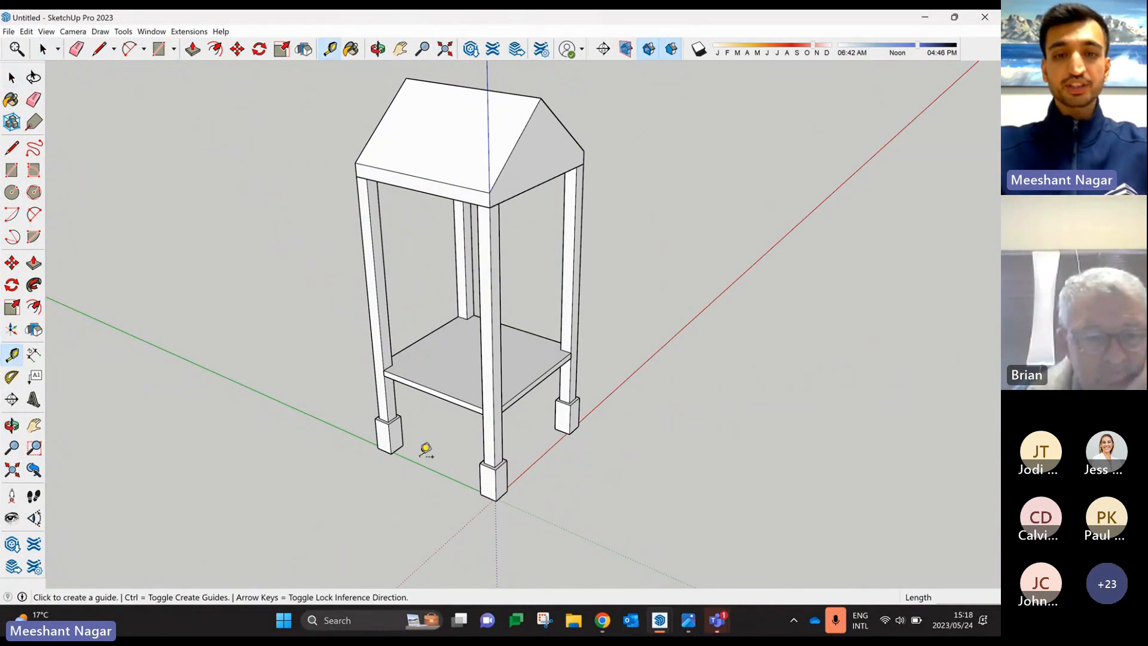
pyautogui.scroll(1, 459, 415)
pyautogui.scroll(1, 459, 415)
pyautogui.scroll(2, 359, 338)
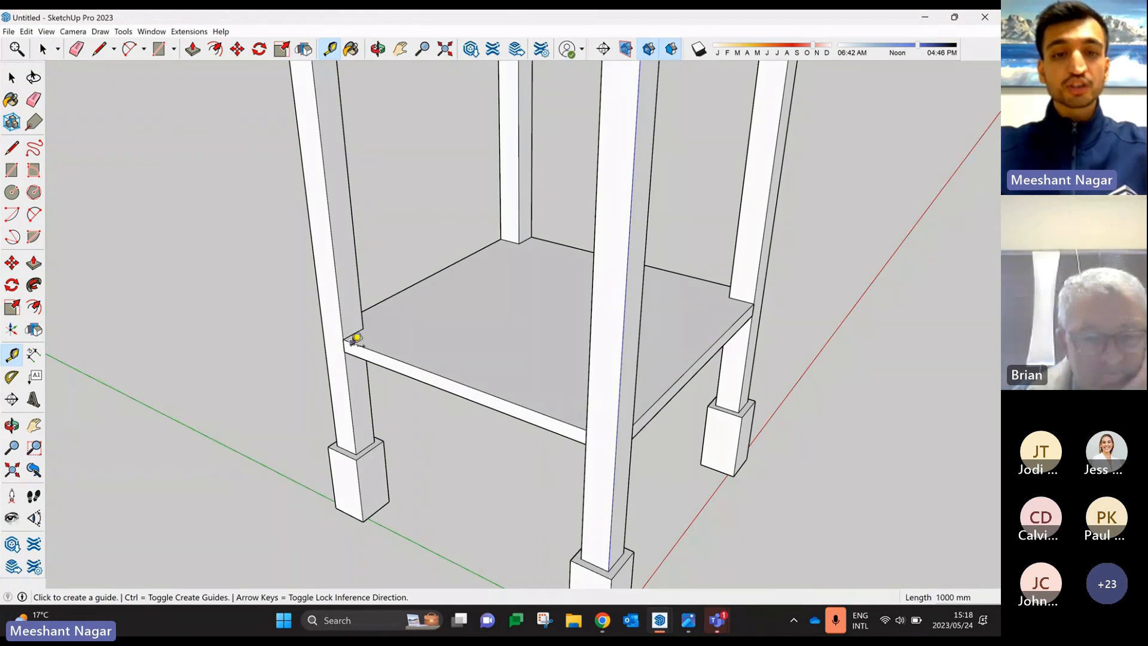
pyautogui.click(343, 339)
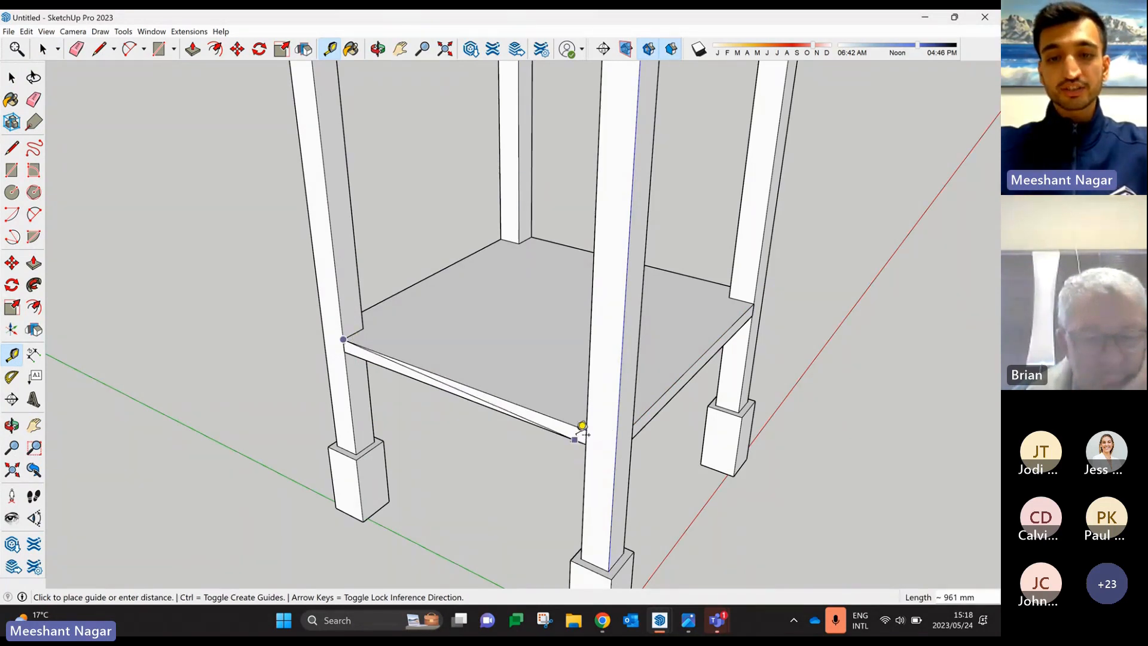
pyautogui.click(583, 426)
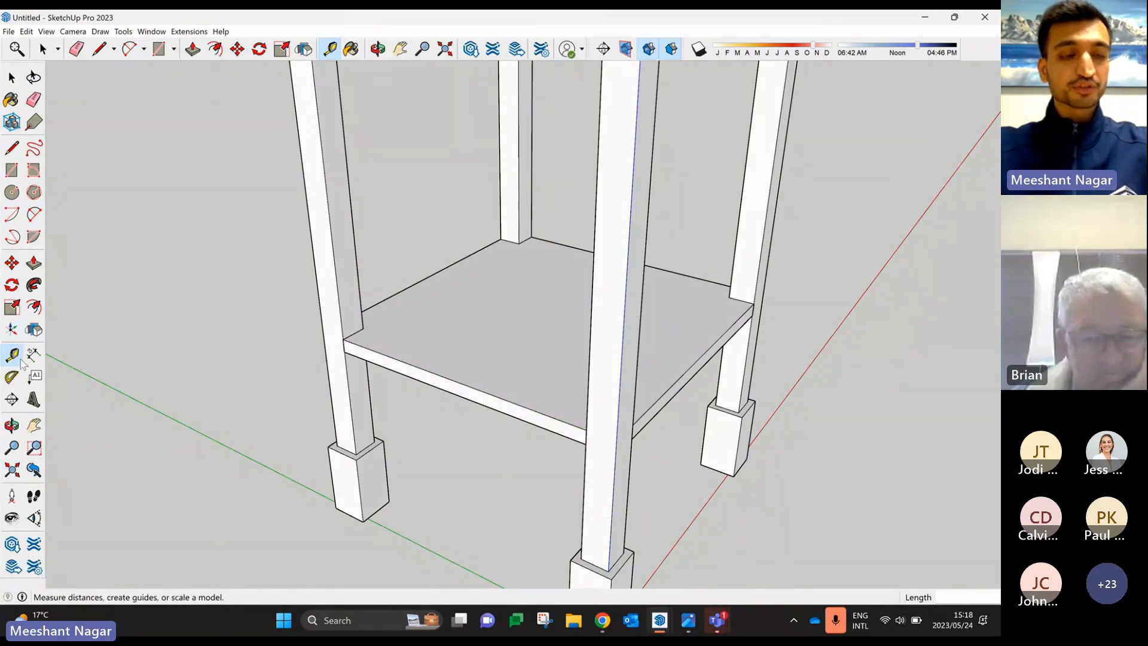
# - Place two parallel guides on the slab's top face, 25 mm and 75 mm inward from the side edge
pyautogui.moveTo(497, 396); pyautogui.dragTo(467, 390, button='middle')
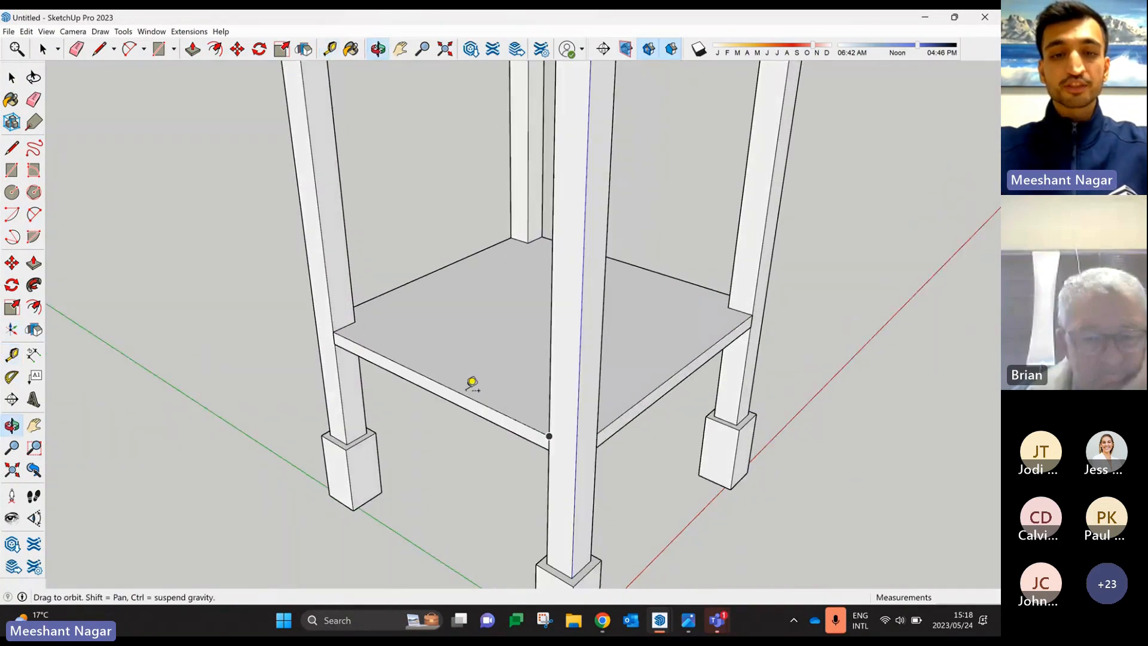
pyautogui.scroll(2, 457, 383)
pyautogui.moveTo(386, 316); pyautogui.dragTo(423, 351, button='middle')
pyautogui.scroll(3, 428, 364)
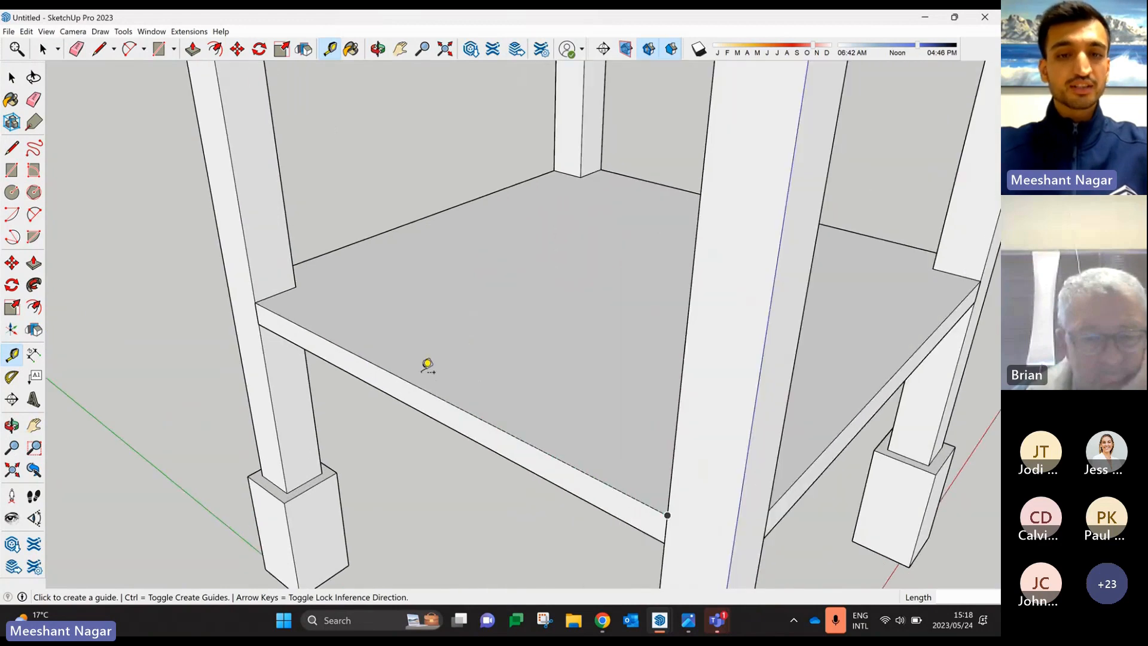
pyautogui.click(400, 380)
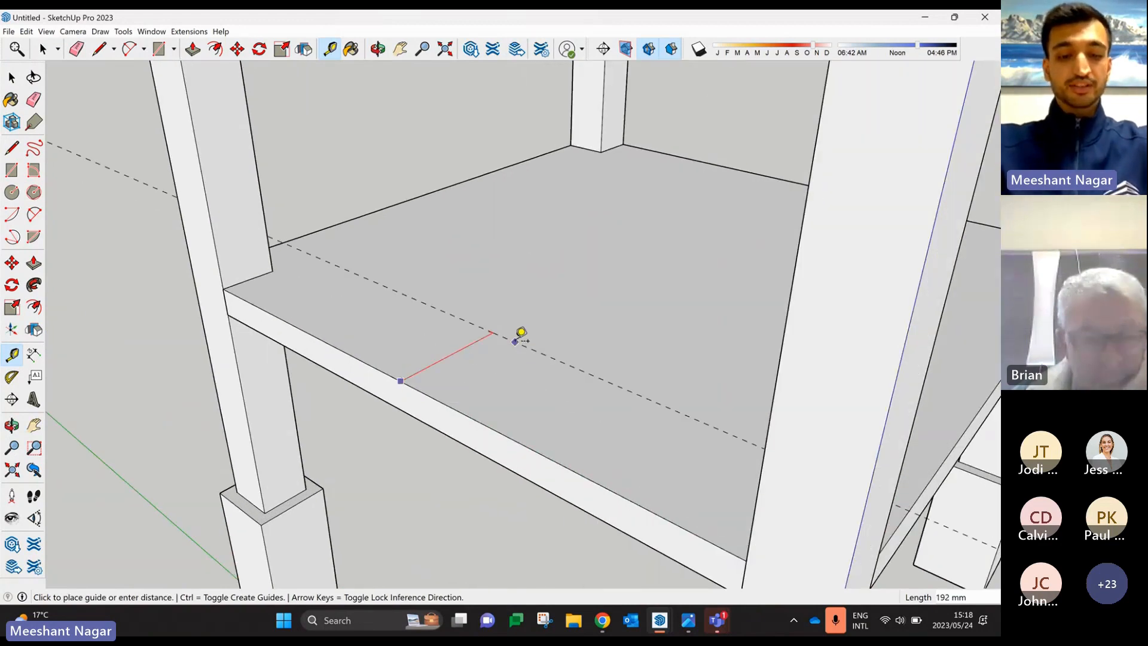
pyautogui.press('Return')
pyautogui.scroll(3, 449, 367)
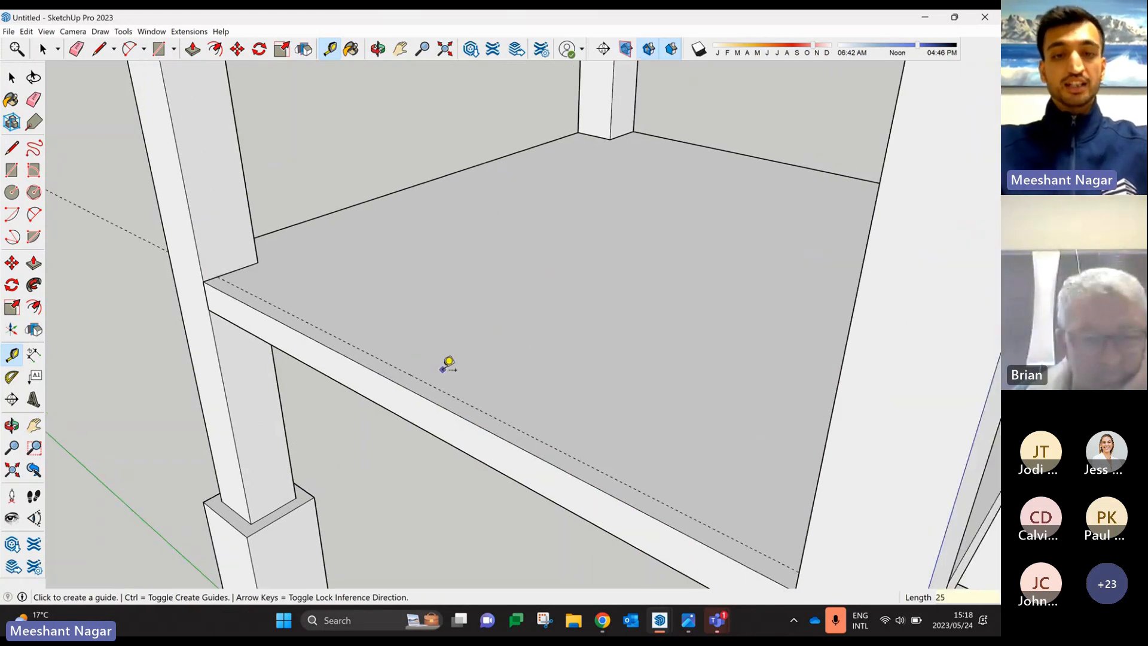
pyautogui.click(443, 409)
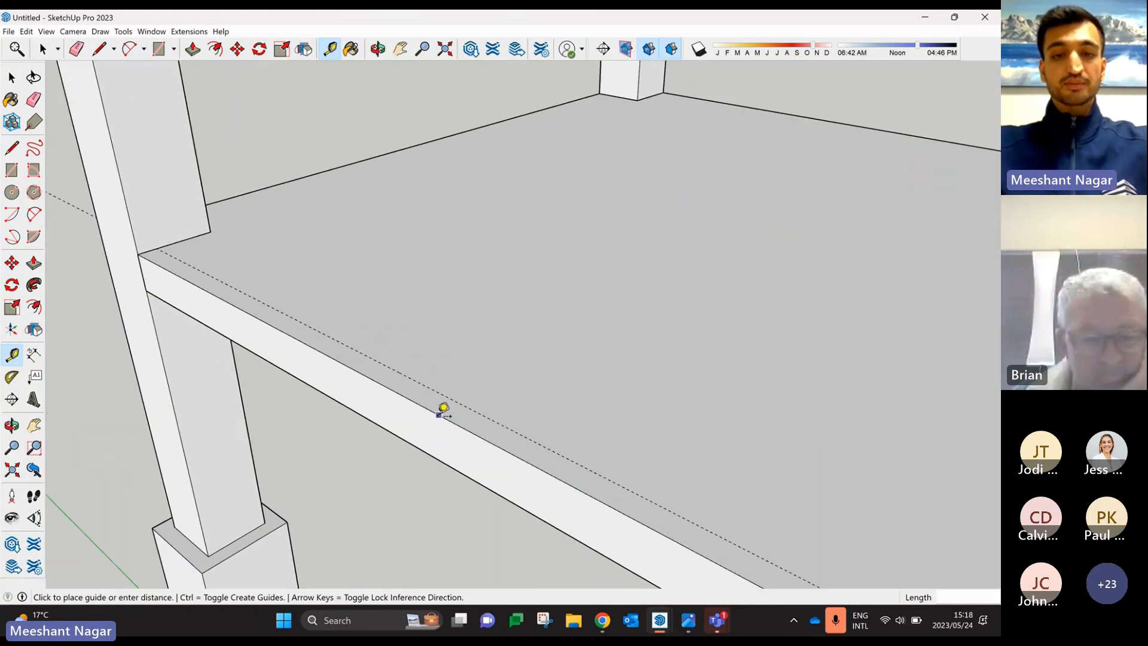
pyautogui.click(494, 384)
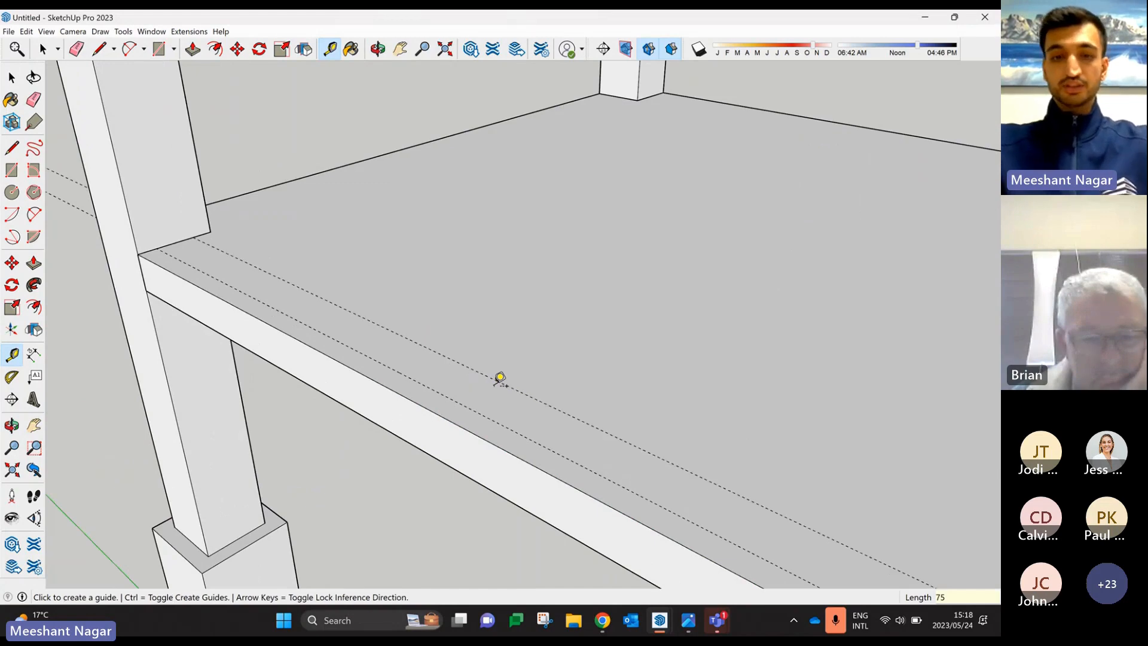
# - Draw 1000 mm long rectangles along the guides on the slab's top, outlining a 50 mm wide strip between the two pillars
pyautogui.scroll(-5, 500, 378)
pyautogui.moveTo(500, 380)
pyautogui.mouseDown(button='middle')
pyautogui.moveTo(495, 387)
pyautogui.moveTo(630, 436)
pyautogui.moveTo(550, 440)
pyautogui.moveTo(579, 413)
pyautogui.moveTo(487, 372)
pyautogui.mouseUp(button='middle')
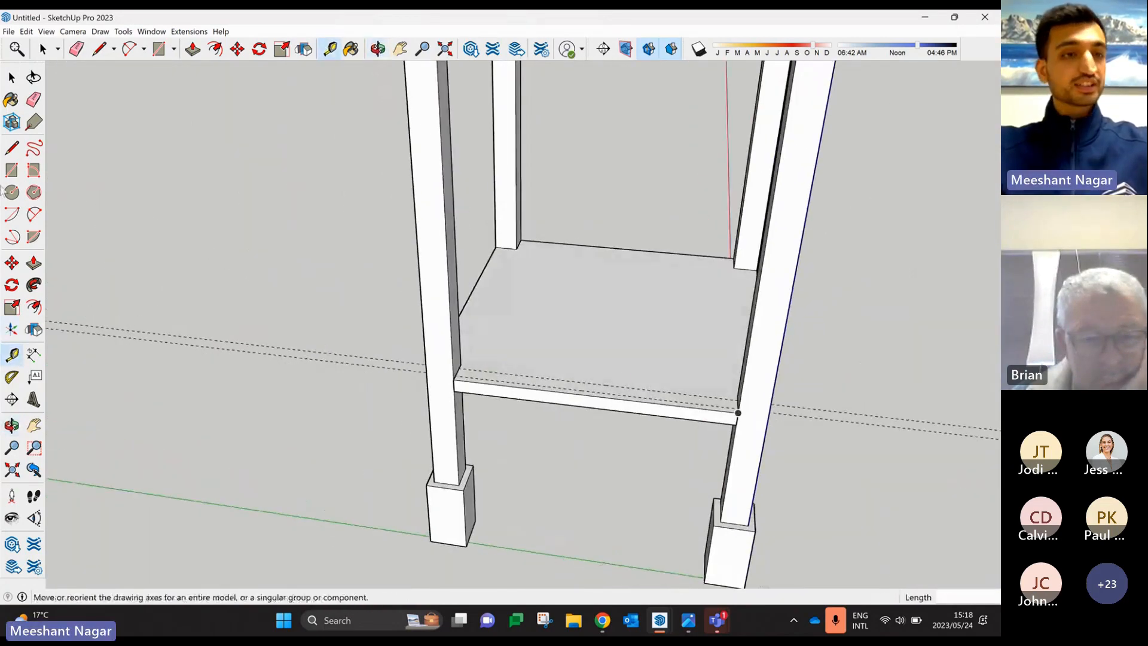
pyautogui.click(12, 170)
pyautogui.scroll(3, 494, 341)
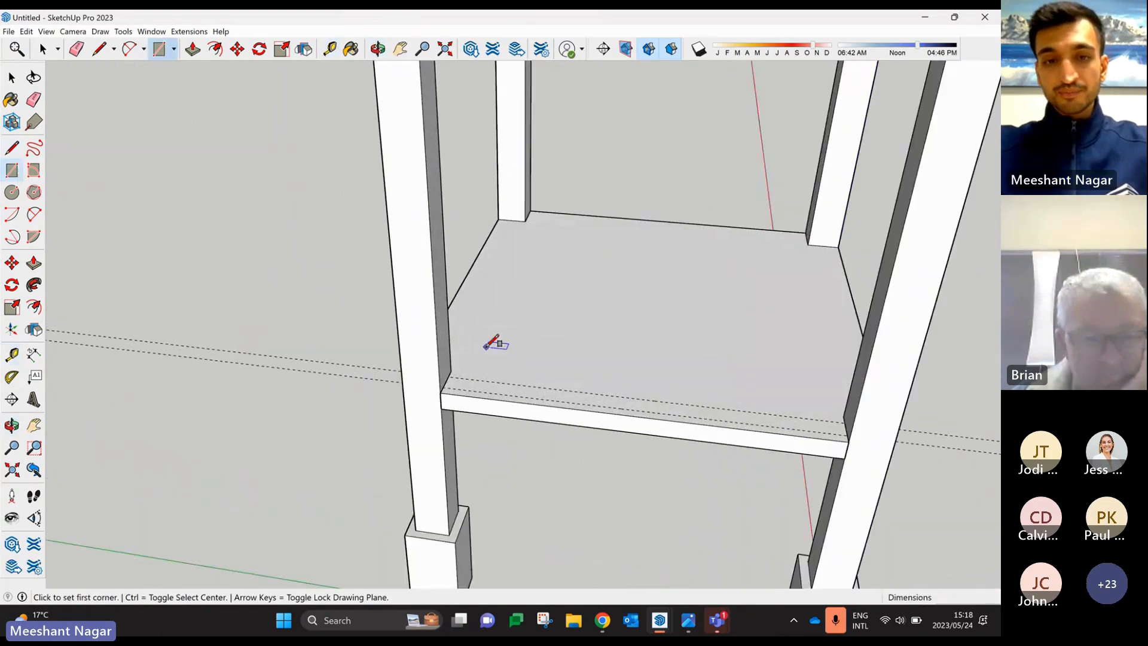
pyautogui.click(428, 405)
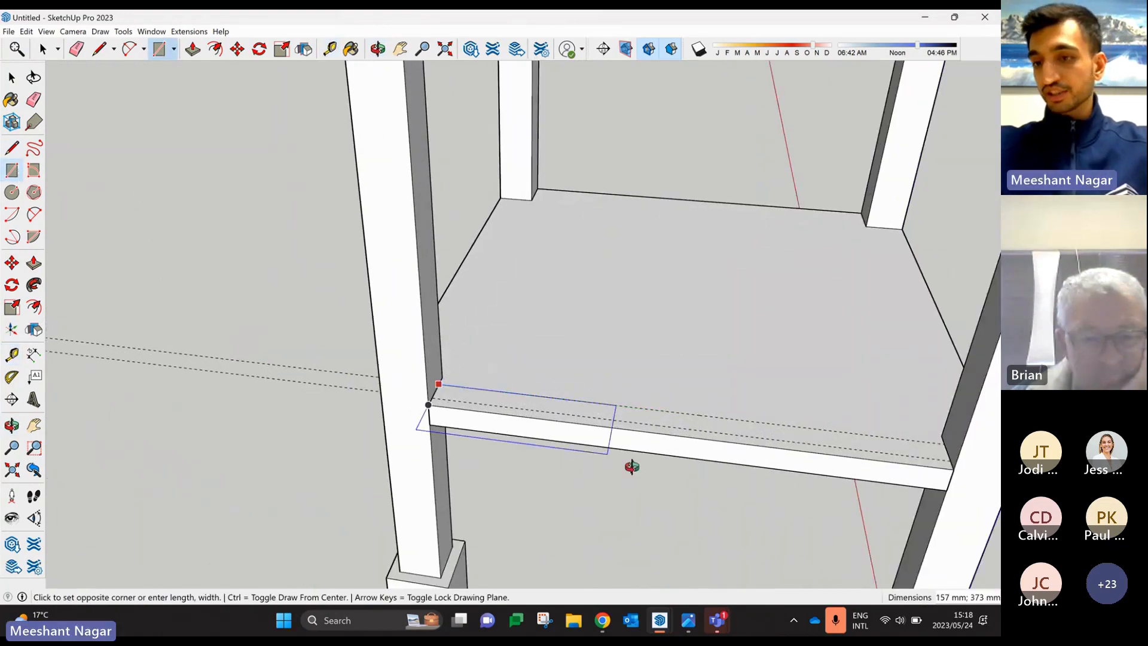
pyautogui.moveTo(631, 464)
pyautogui.mouseDown(button='middle')
pyautogui.moveTo(664, 421)
pyautogui.moveTo(486, 362)
pyautogui.mouseUp(button='middle')
pyautogui.scroll(-3, 491, 358)
pyautogui.scroll(3, 756, 397)
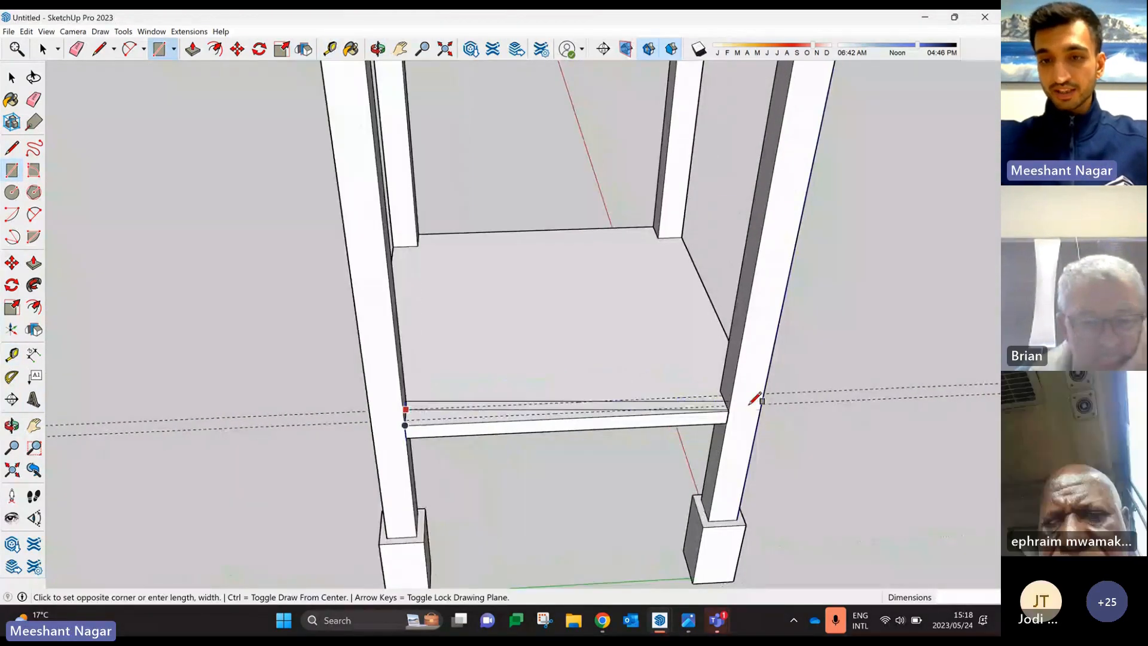
pyautogui.click(711, 403)
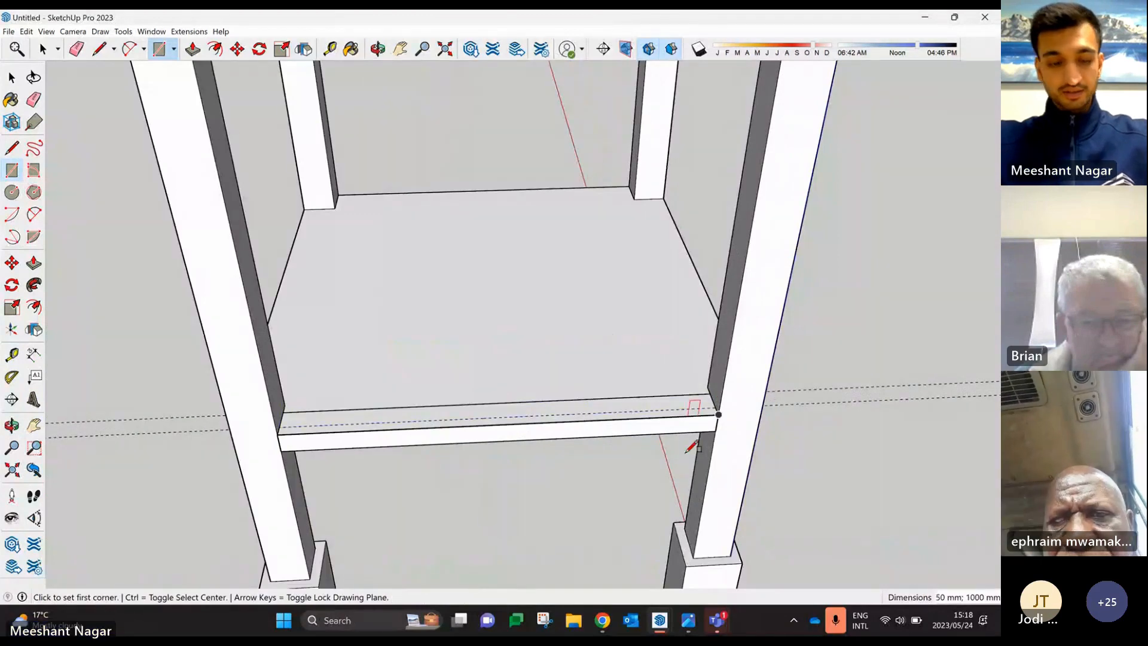
pyautogui.click(282, 412)
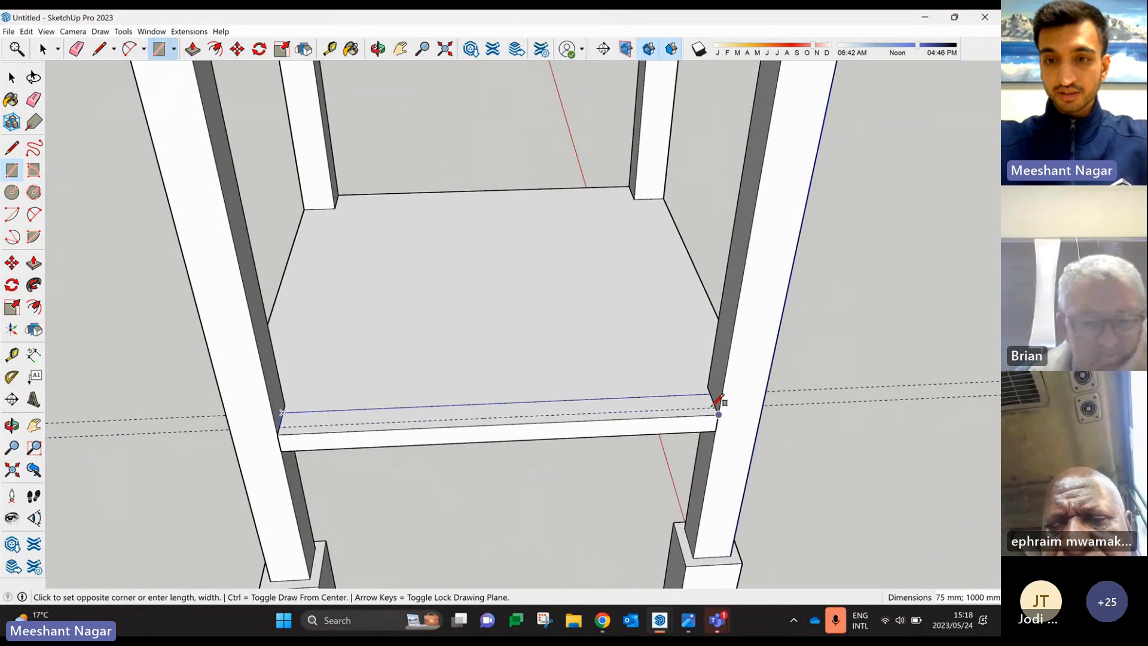
pyautogui.click(718, 411)
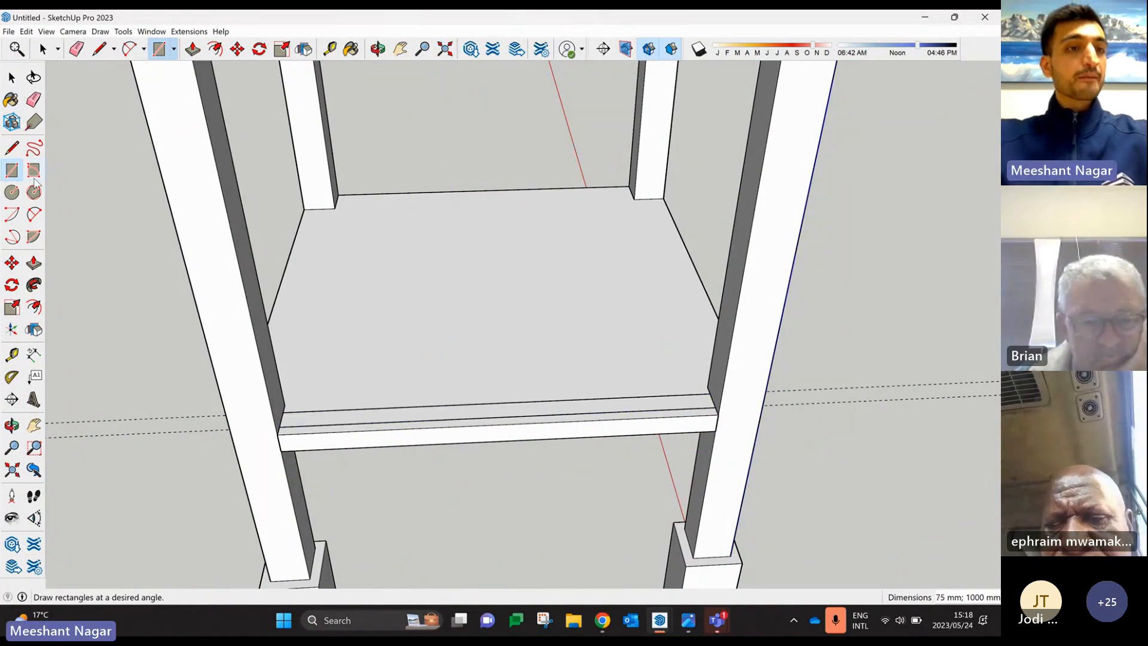
# - Push/Pull the strip between the guides upward 800 mm to form a wall panel
pyautogui.click(34, 263)
pyautogui.click(482, 418)
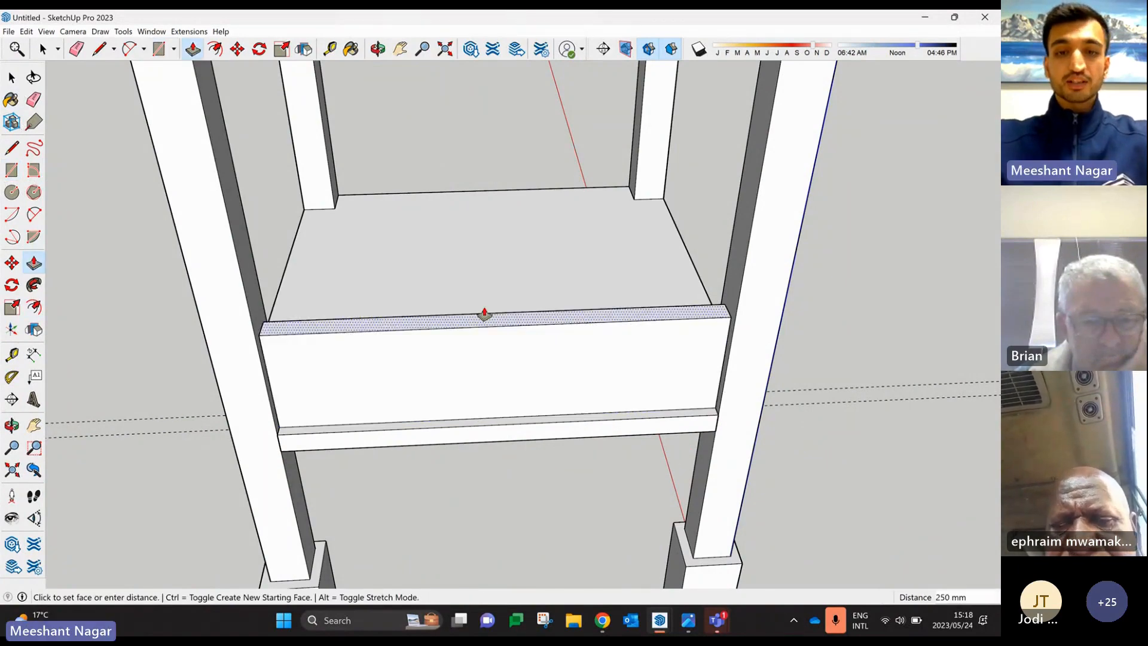
pyautogui.scroll(-4, 474, 262)
pyautogui.moveTo(418, 261); pyautogui.dragTo(429, 195, button='middle')
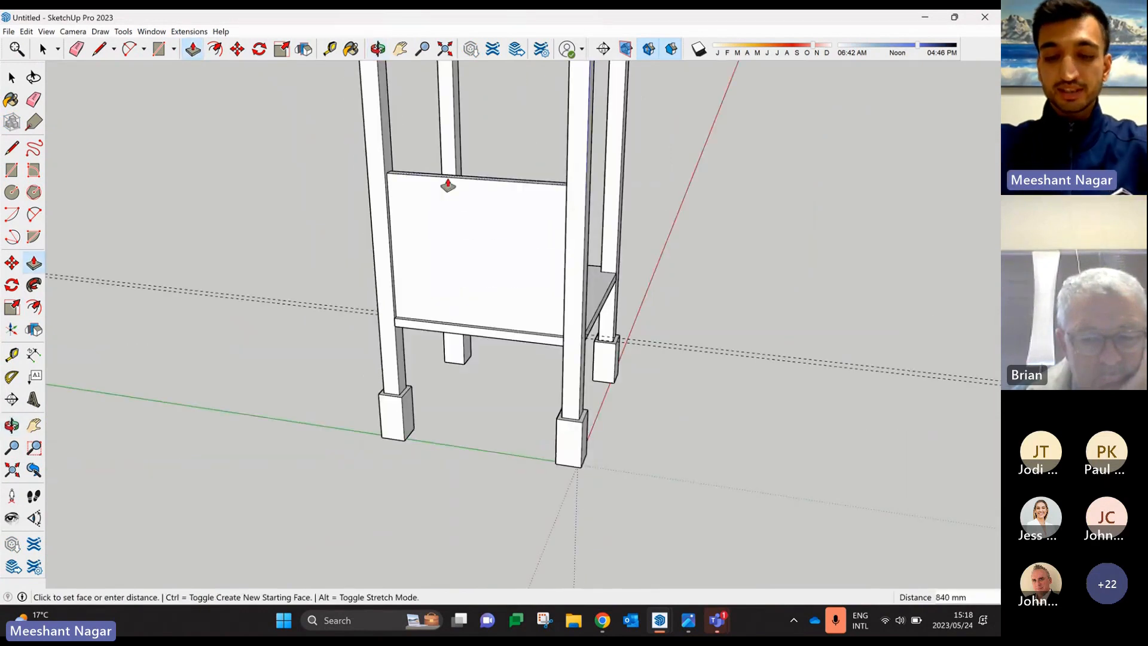
pyautogui.write('800')
pyautogui.press('Return')
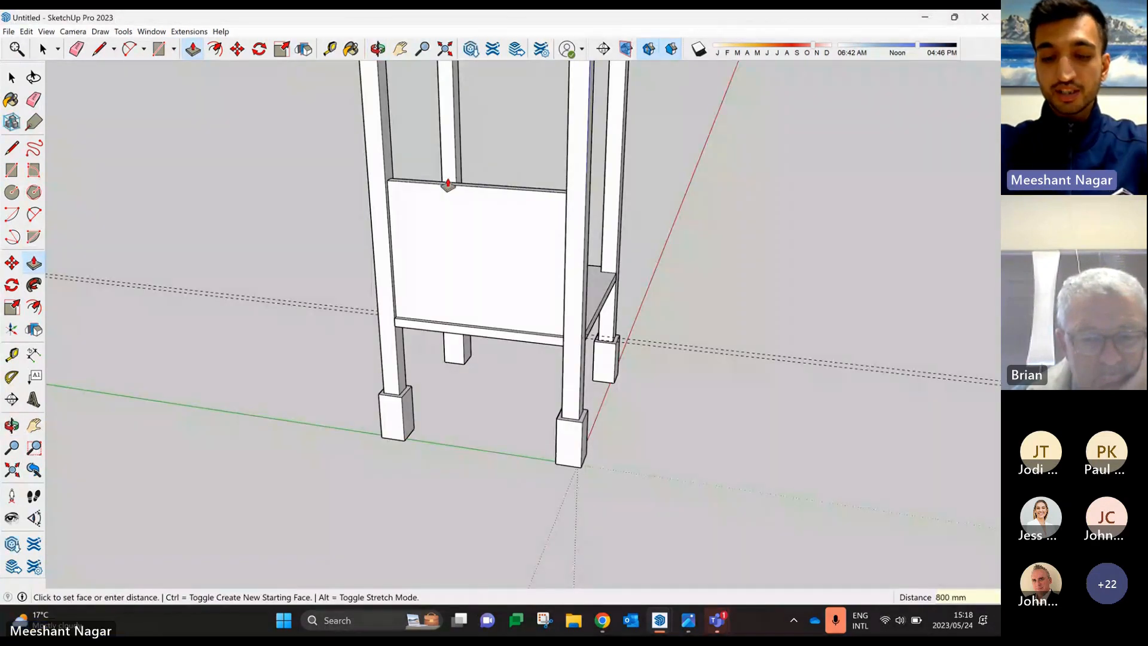
# - Delete the two guides running along the slab's edge
pyautogui.moveTo(448, 205); pyautogui.dragTo(148, 195, button='middle')
pyautogui.press('space')
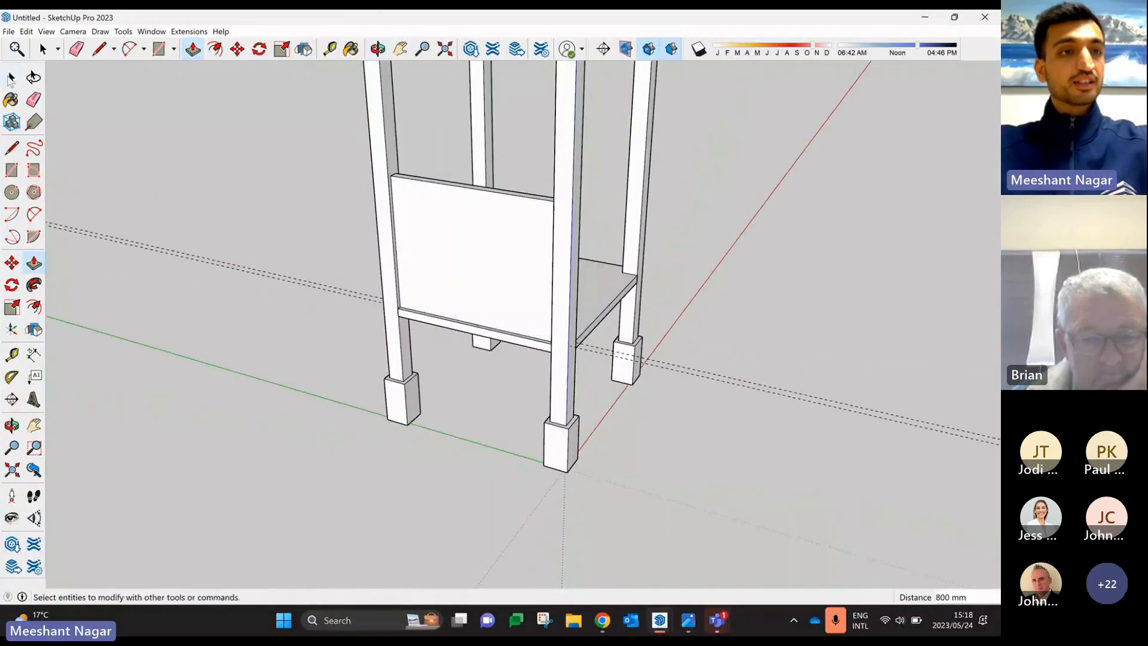
pyautogui.moveTo(291, 244); pyautogui.dragTo(257, 318)
pyautogui.press('Delete')
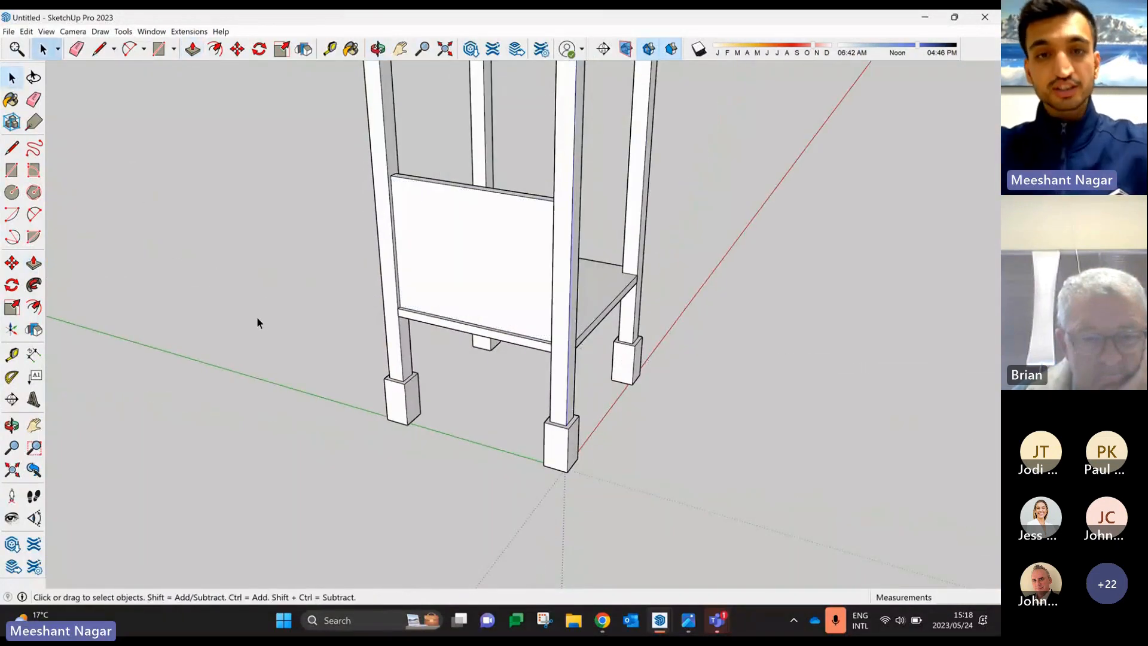
# - Select the whole wall panel with all its connected faces and edges and make it a group
pyautogui.moveTo(432, 226)
pyautogui.mouseDown(button='middle')
pyautogui.moveTo(434, 237)
pyautogui.moveTo(490, 226)
pyautogui.moveTo(608, 234)
pyautogui.moveTo(457, 242)
pyautogui.mouseUp(button='middle')
pyautogui.scroll(4, 494, 225)
pyautogui.scroll(-2, 478, 447)
pyautogui.moveTo(479, 448); pyautogui.dragTo(444, 369, button='middle')
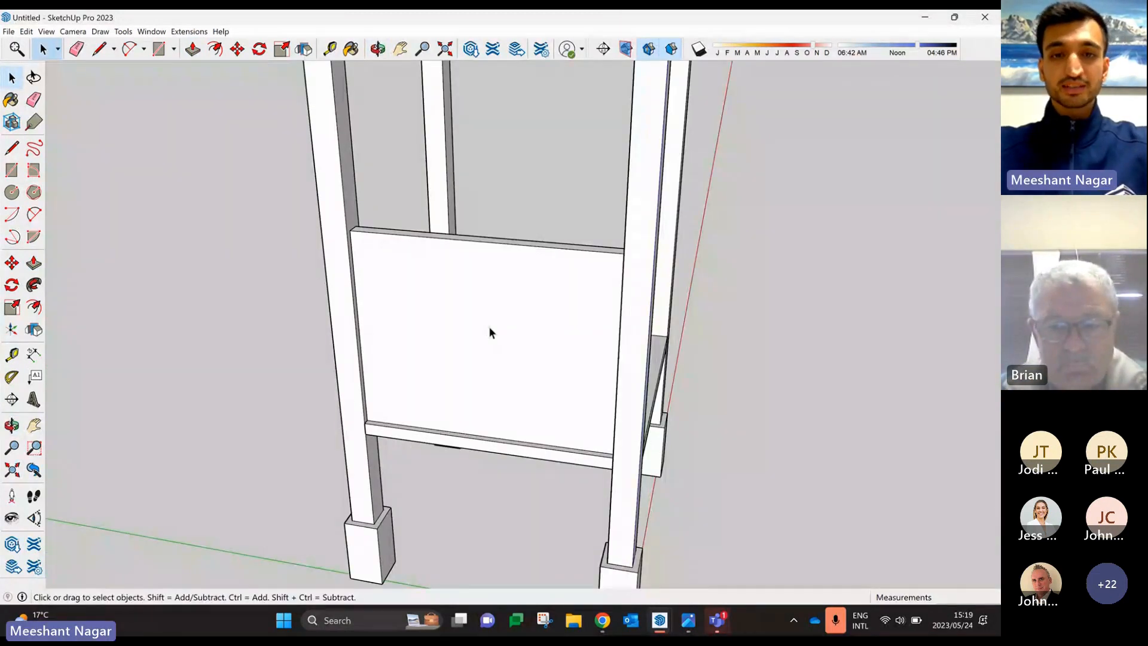
pyautogui.moveTo(495, 290)
pyautogui.mouseDown(button='middle')
pyautogui.moveTo(495, 325)
pyautogui.moveTo(464, 362)
pyautogui.mouseUp(button='middle')
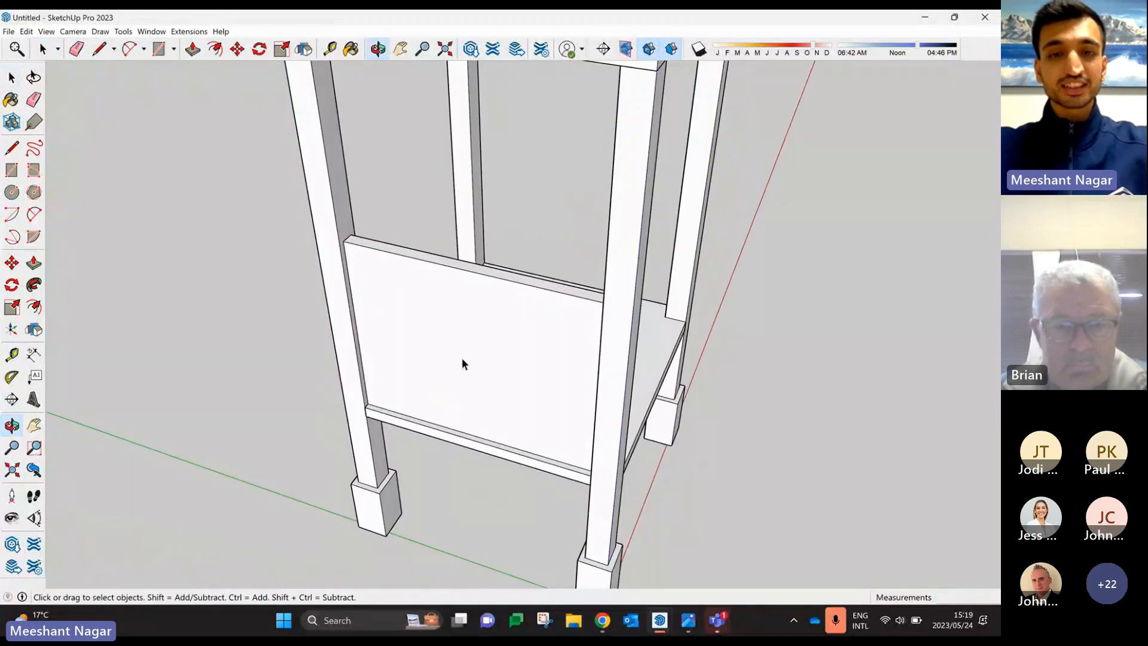
pyautogui.click(454, 306)
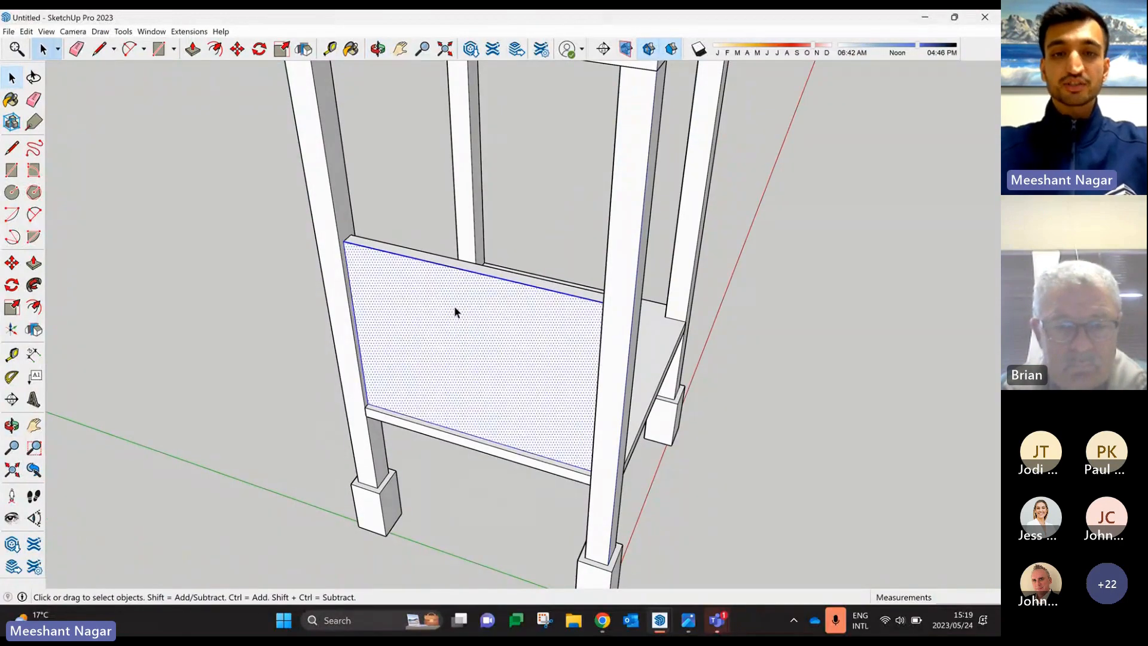
pyautogui.tripleClick(454, 307)
pyautogui.rightClick(454, 306)
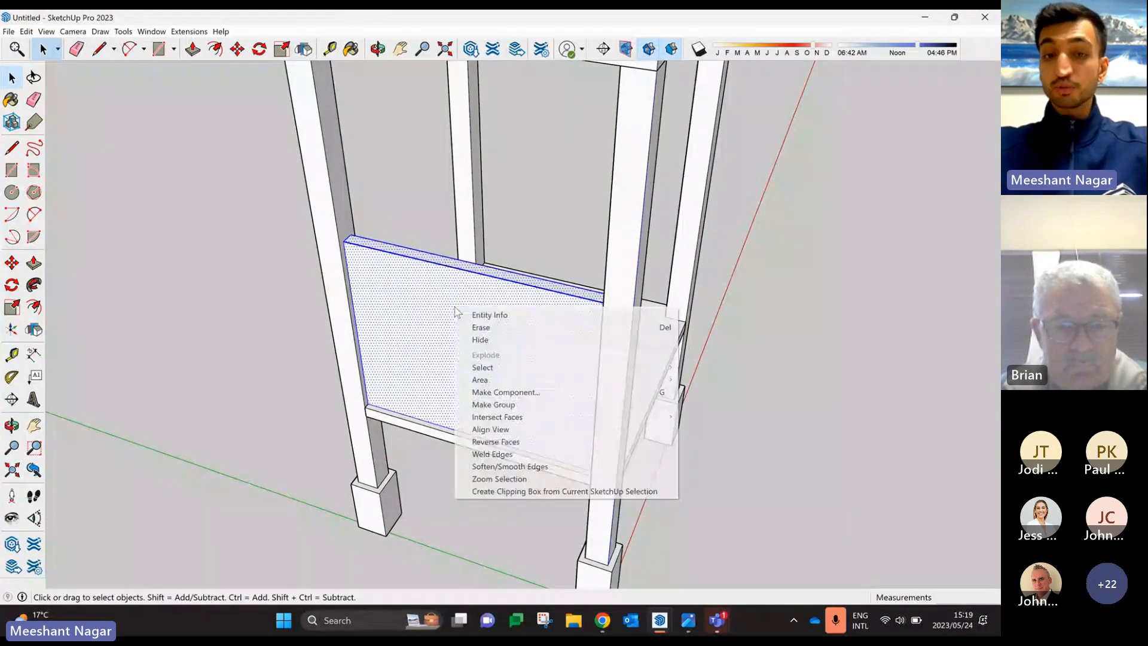
pyautogui.click(511, 406)
# - Open the wall panel group and draw an arc on its outer face from the upper-left corner to the opposite edge, with a bulge of about 66 mm
pyautogui.moveTo(442, 387); pyautogui.dragTo(555, 299, button='middle')
pyautogui.doubleClick(508, 289)
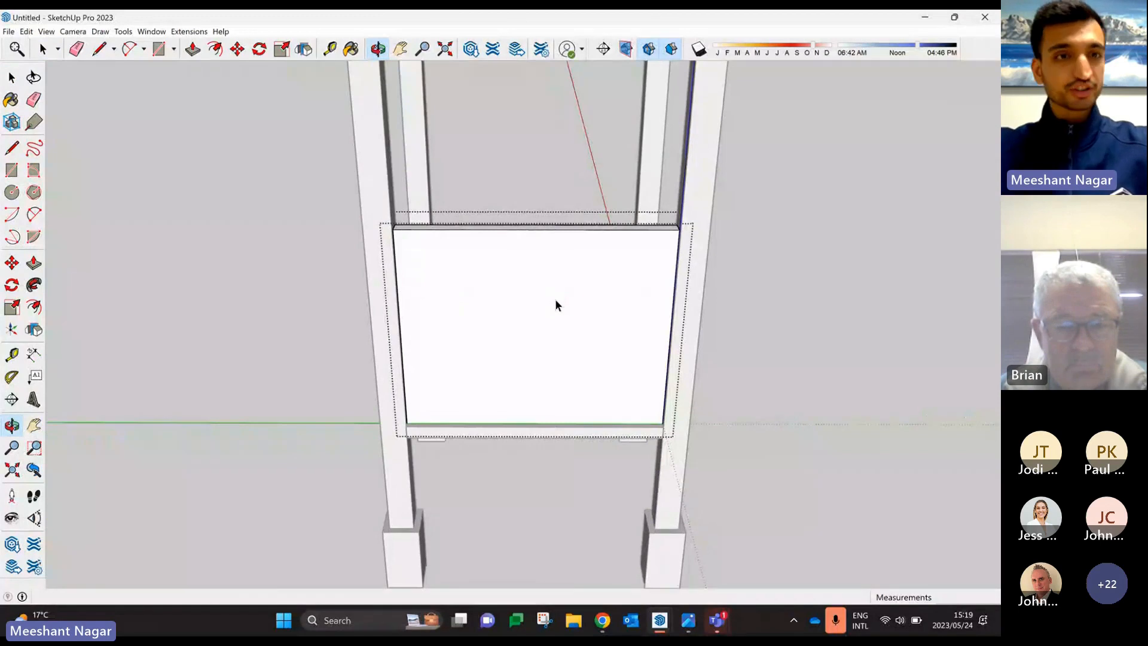
pyautogui.click(34, 216)
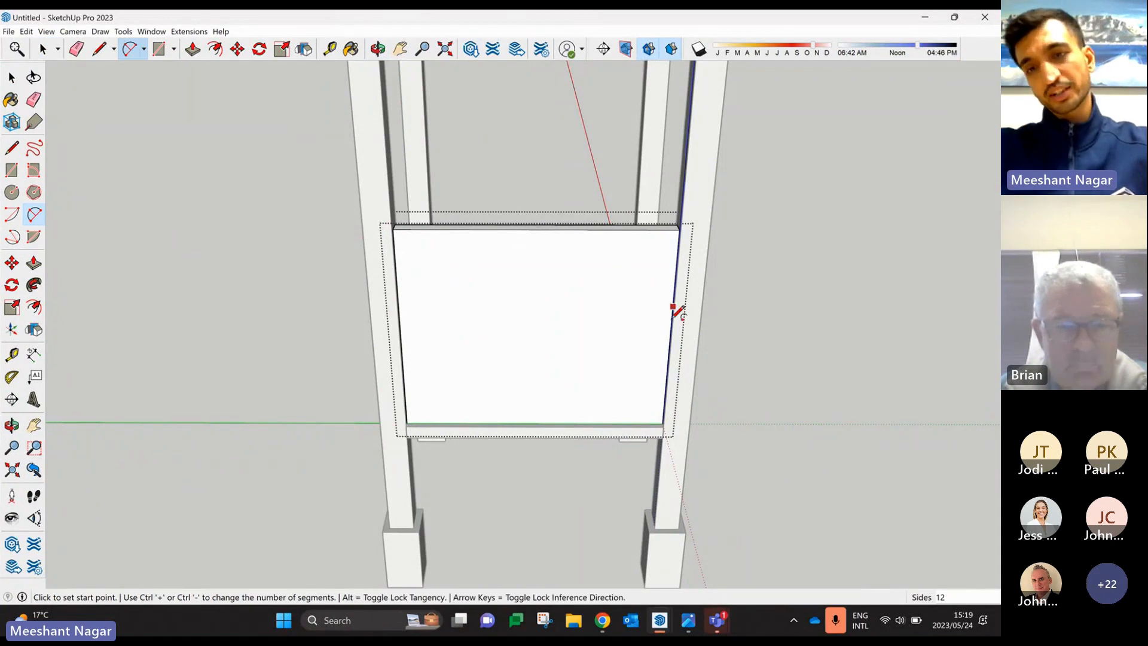
pyautogui.scroll(2, 392, 224)
pyautogui.click(391, 222)
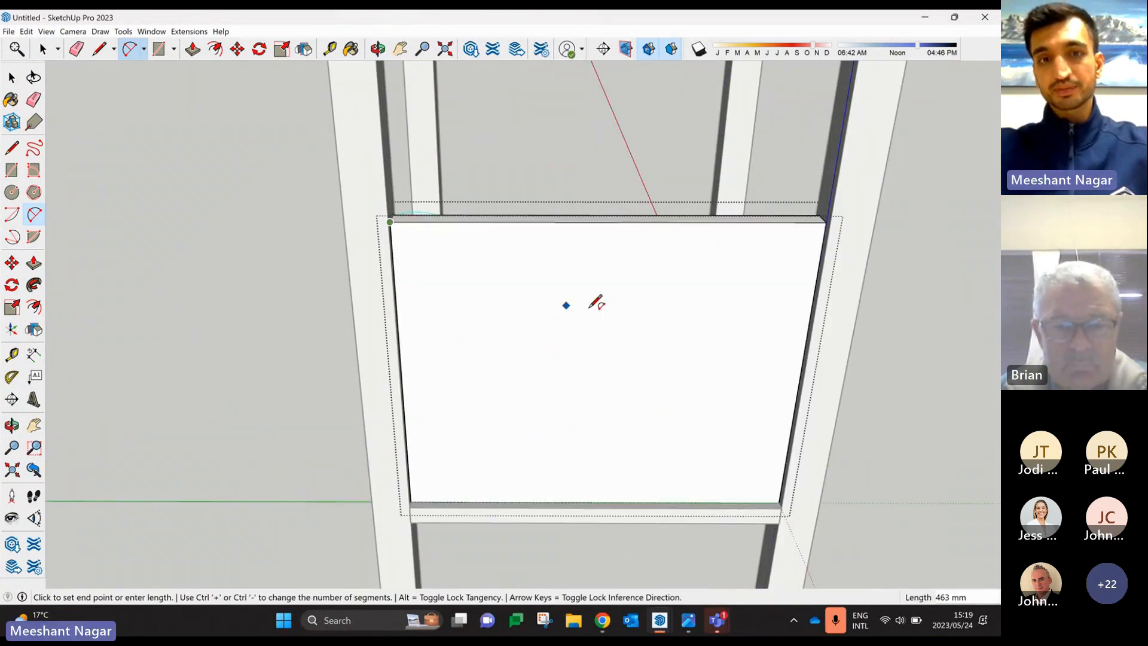
pyautogui.click(808, 330)
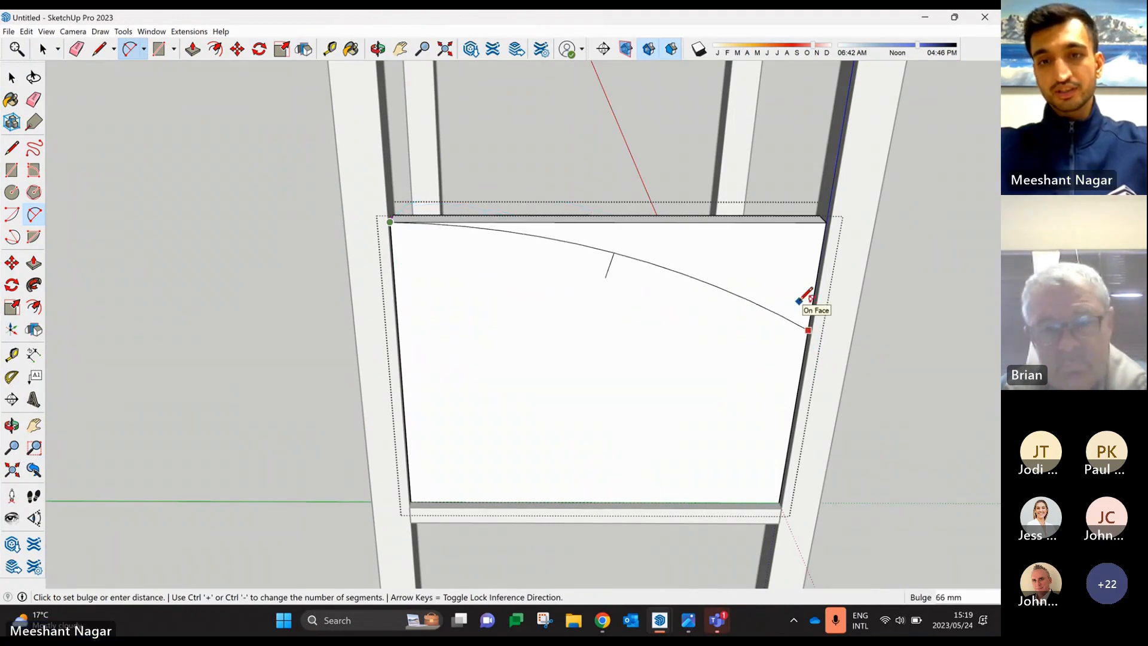
pyautogui.click(804, 296)
pyautogui.moveTo(804, 297); pyautogui.dragTo(530, 313, button='middle')
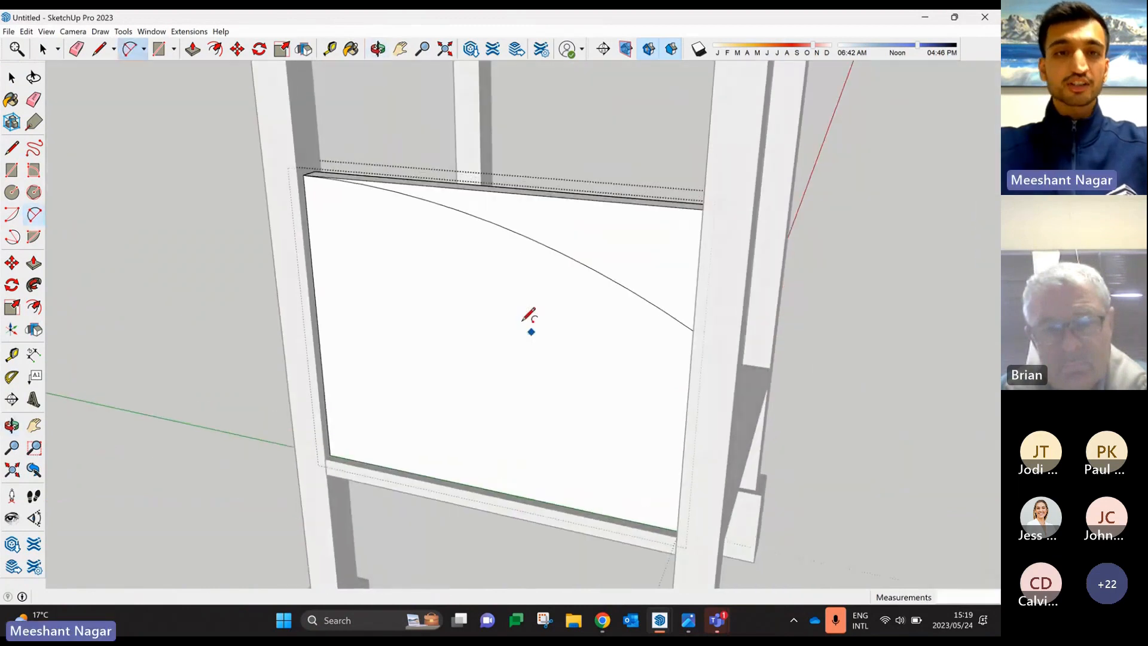
# - Push/Pull the area above the arc back through the panel's 50 mm thickness to cut a curved top
pyautogui.click(34, 263)
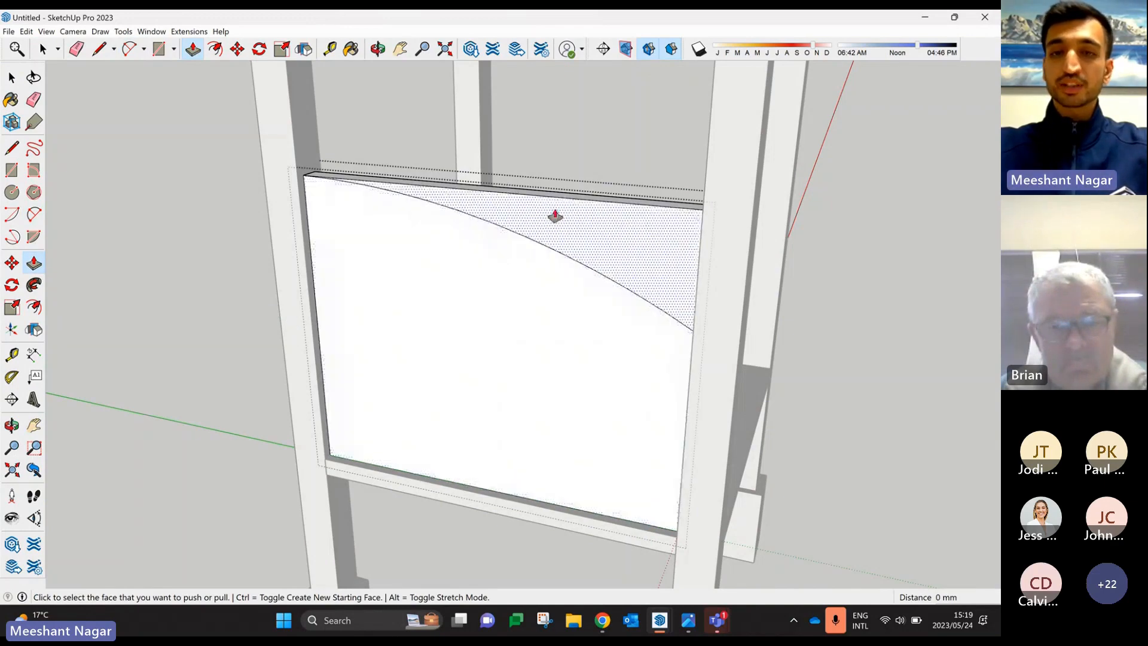
pyautogui.click(530, 223)
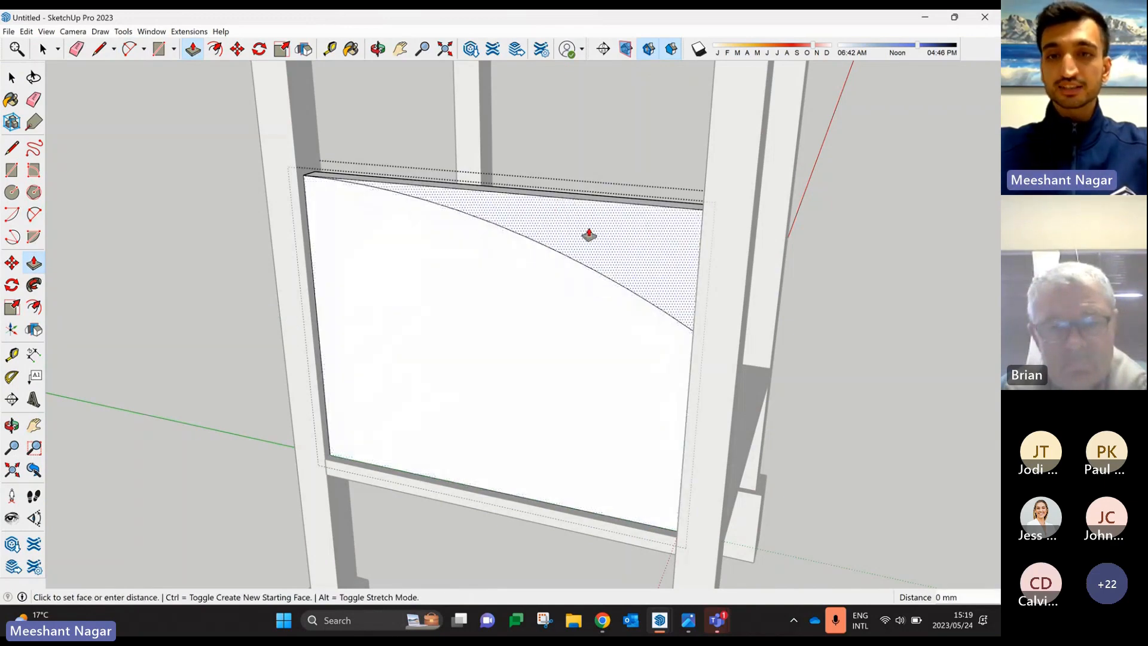
pyautogui.click(614, 222)
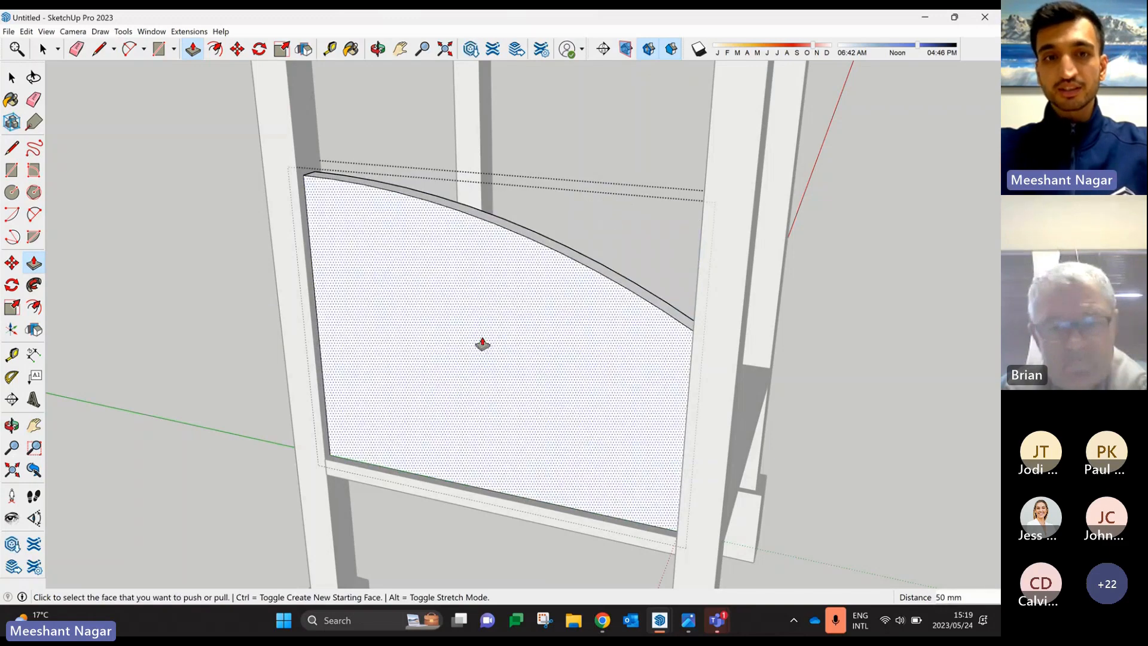
pyautogui.moveTo(482, 341); pyautogui.dragTo(541, 305, button='middle')
pyautogui.scroll(-3, 582, 270)
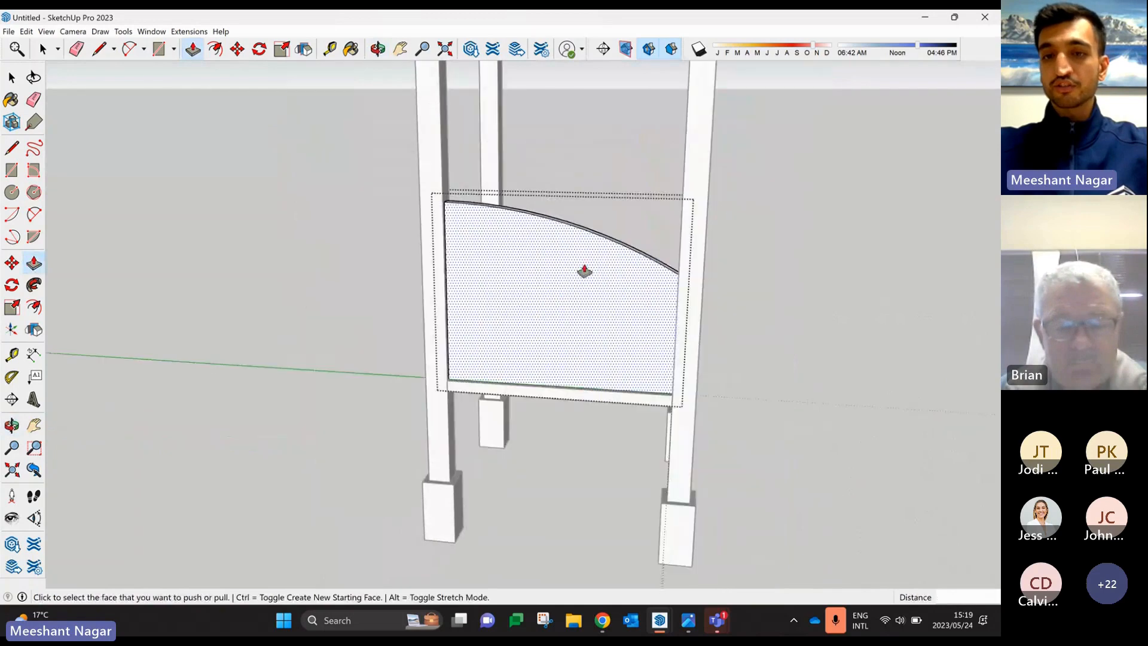
pyautogui.moveTo(582, 269); pyautogui.dragTo(478, 308, button='middle')
pyautogui.scroll(3, 478, 308)
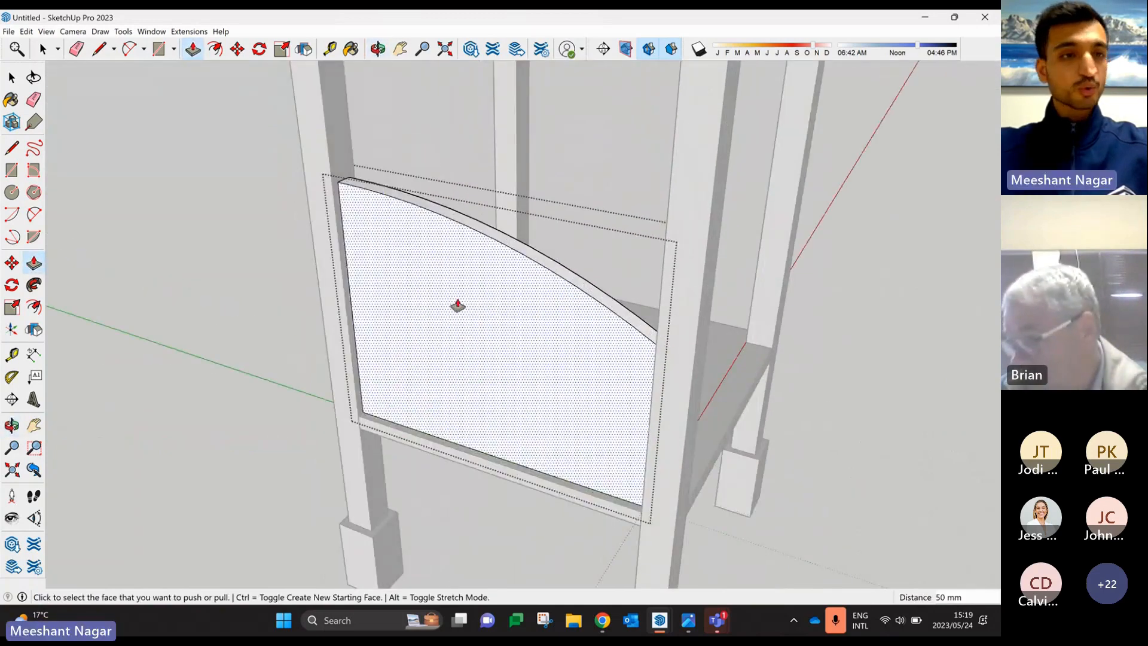
# - Draw two circles on the panel's outer face, one near its taller side and a larger central one with a radius of about 175 mm
pyautogui.click(12, 192)
pyautogui.moveTo(419, 382); pyautogui.dragTo(410, 379, button='middle')
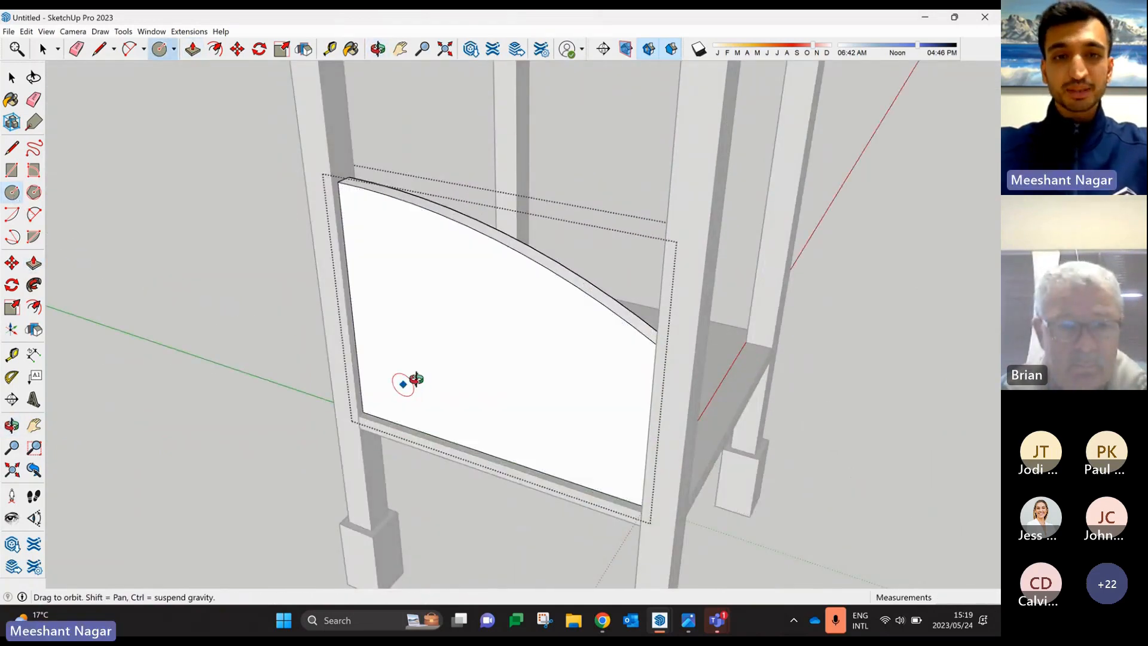
pyautogui.scroll(3, 469, 244)
pyautogui.click(416, 281)
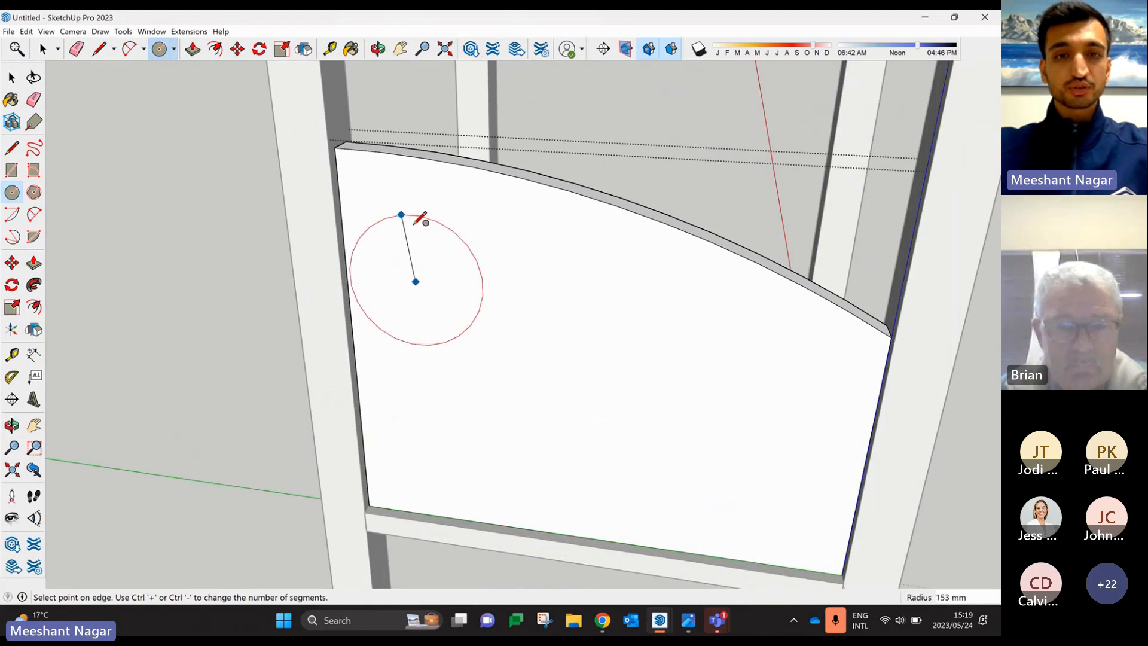
pyautogui.click(419, 226)
pyautogui.click(583, 324)
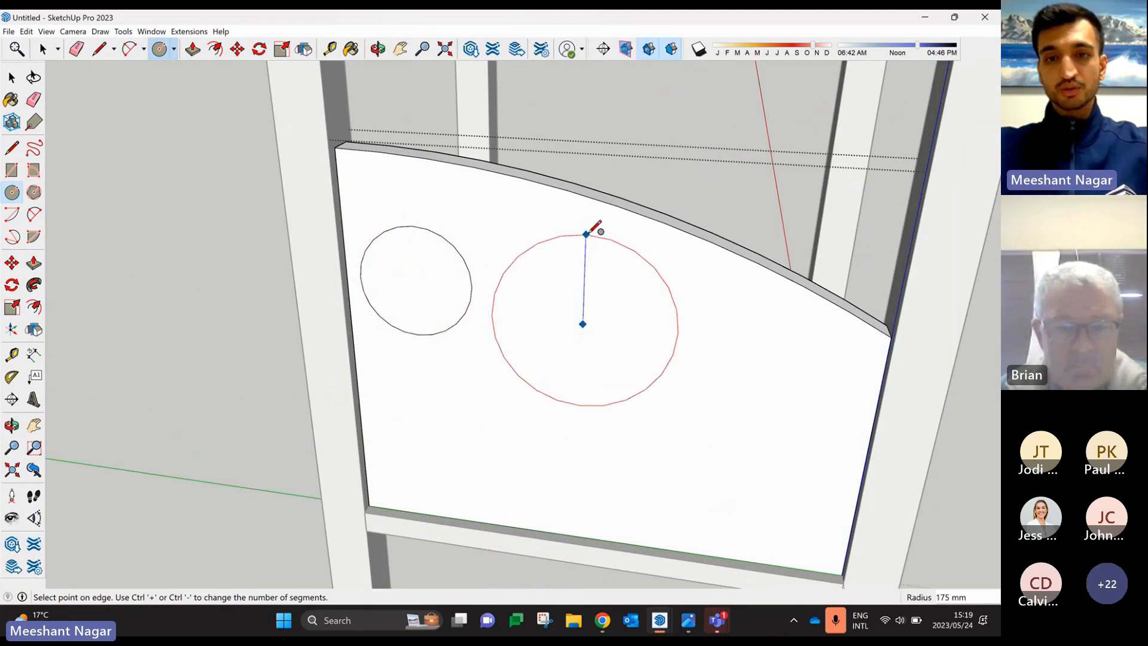
pyautogui.click(593, 234)
# - Add three more circles to the panel: a lower one of about 136 mm radius and two towards the shorter side, the upper one small
pyautogui.click(472, 438)
pyautogui.click(488, 381)
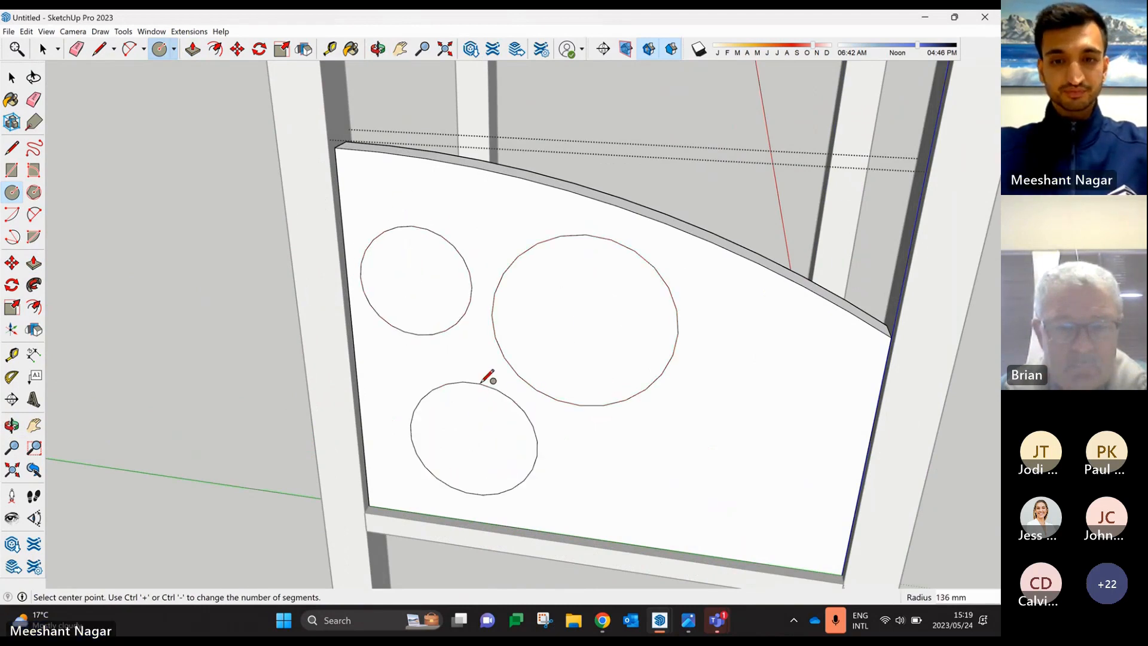
pyautogui.click(740, 490)
pyautogui.click(749, 425)
pyautogui.click(758, 349)
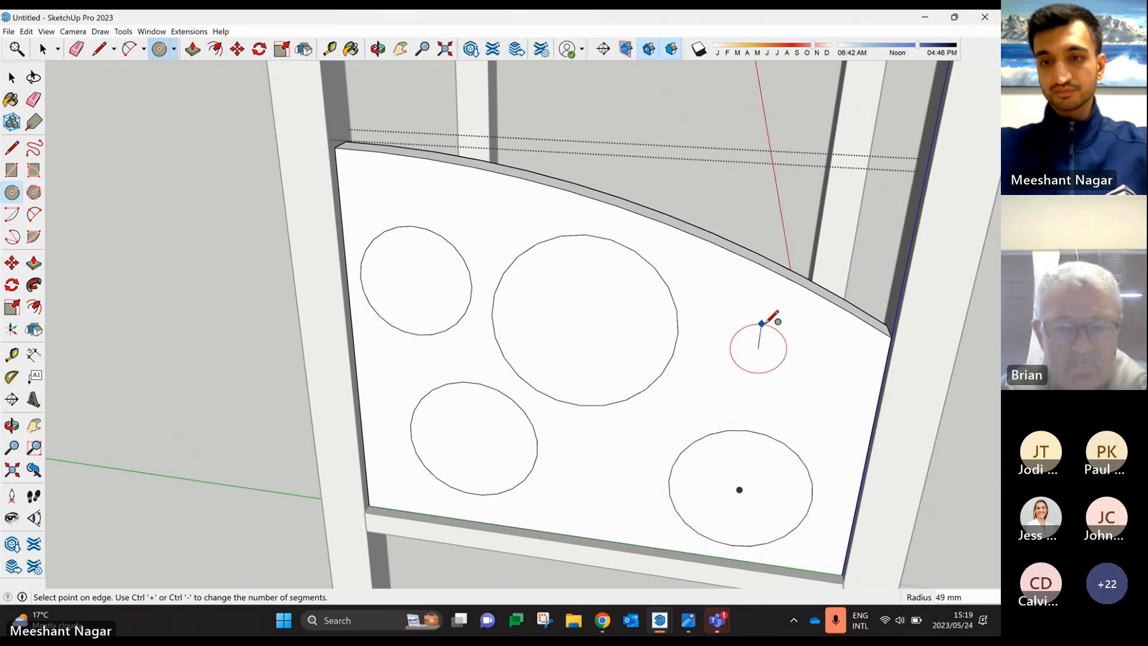
pyautogui.click(776, 330)
pyautogui.moveTo(389, 377); pyautogui.dragTo(244, 218, button='middle')
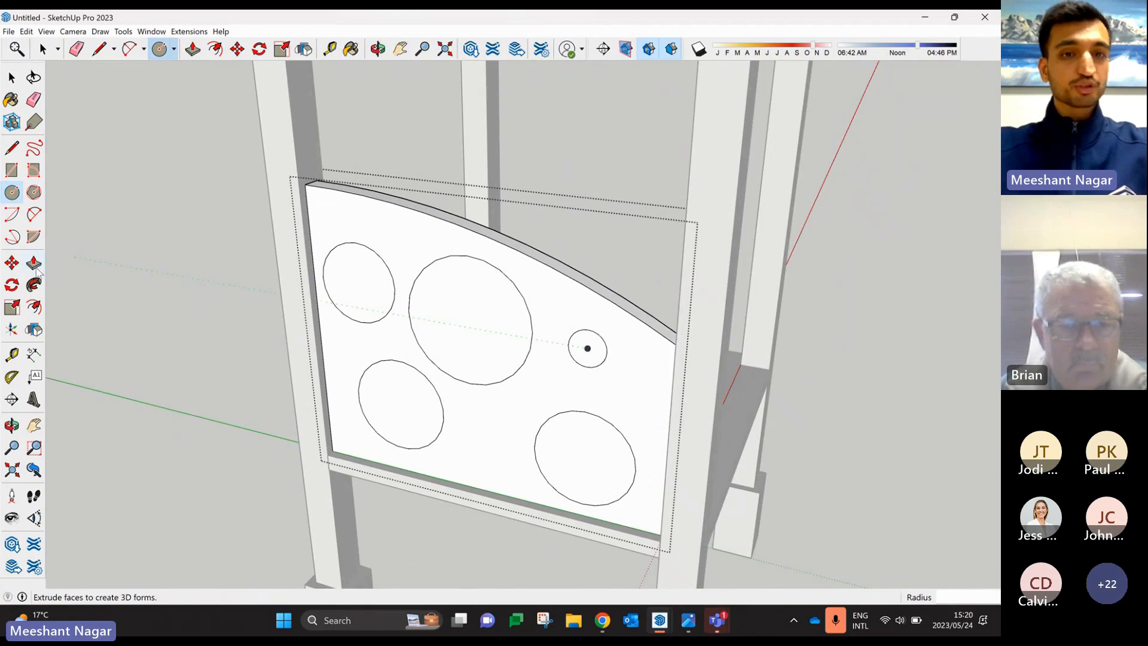
# - Push/Pull the upper circle near the taller side and the large central circle through the panel's 50 mm thickness to make holes
pyautogui.click(34, 266)
pyautogui.click(372, 284)
pyautogui.click(403, 202)
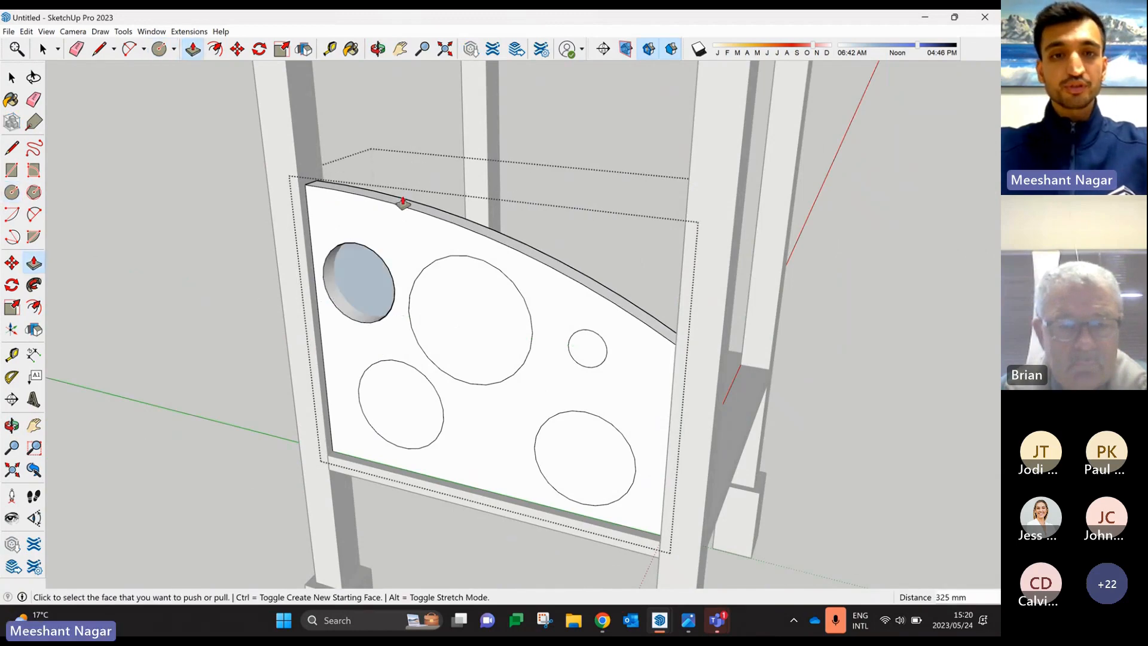
pyautogui.click(415, 205)
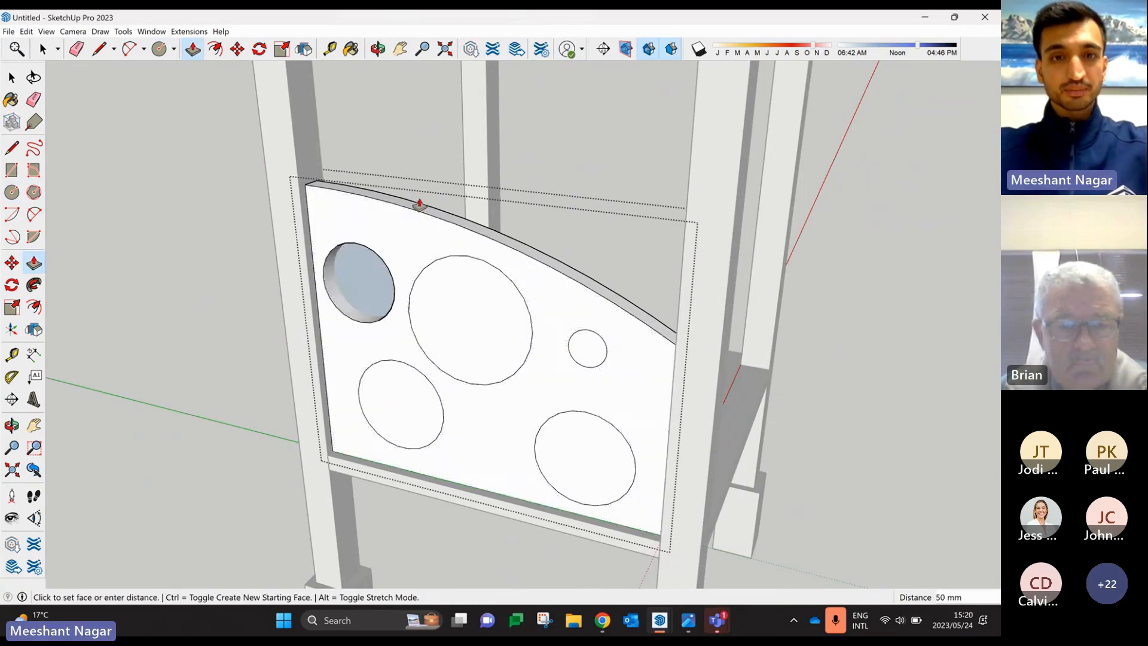
pyautogui.click(418, 205)
pyautogui.click(504, 303)
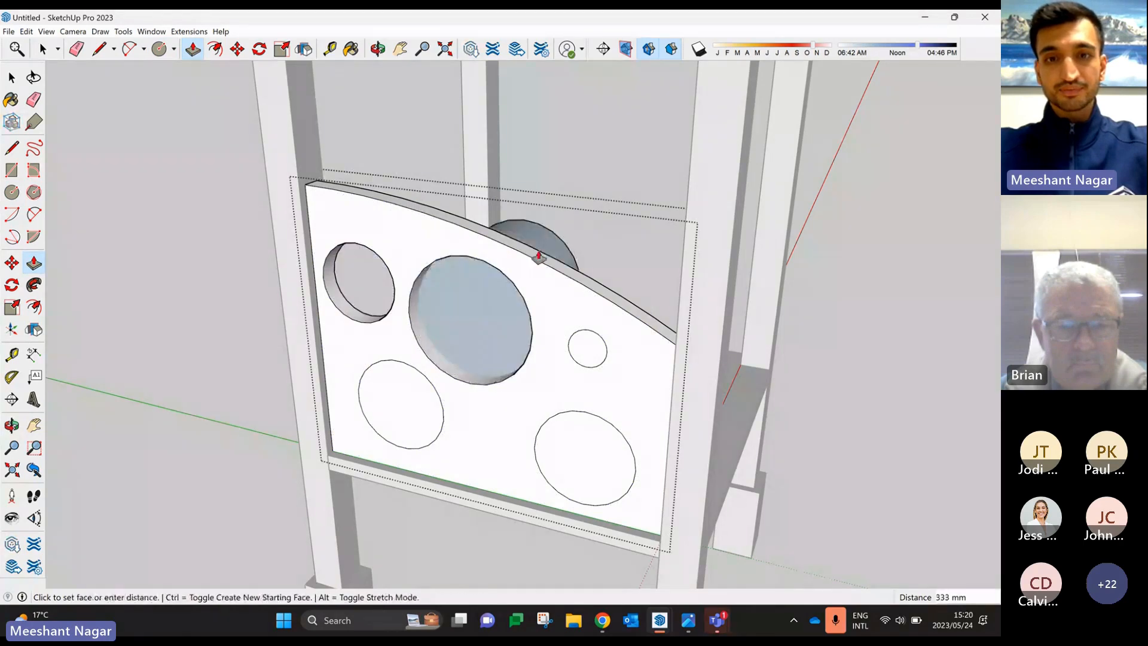
pyautogui.click(551, 262)
# - Cut the remaining three circles through the panel by pushing them 50 mm to its back face
pyautogui.click(587, 345)
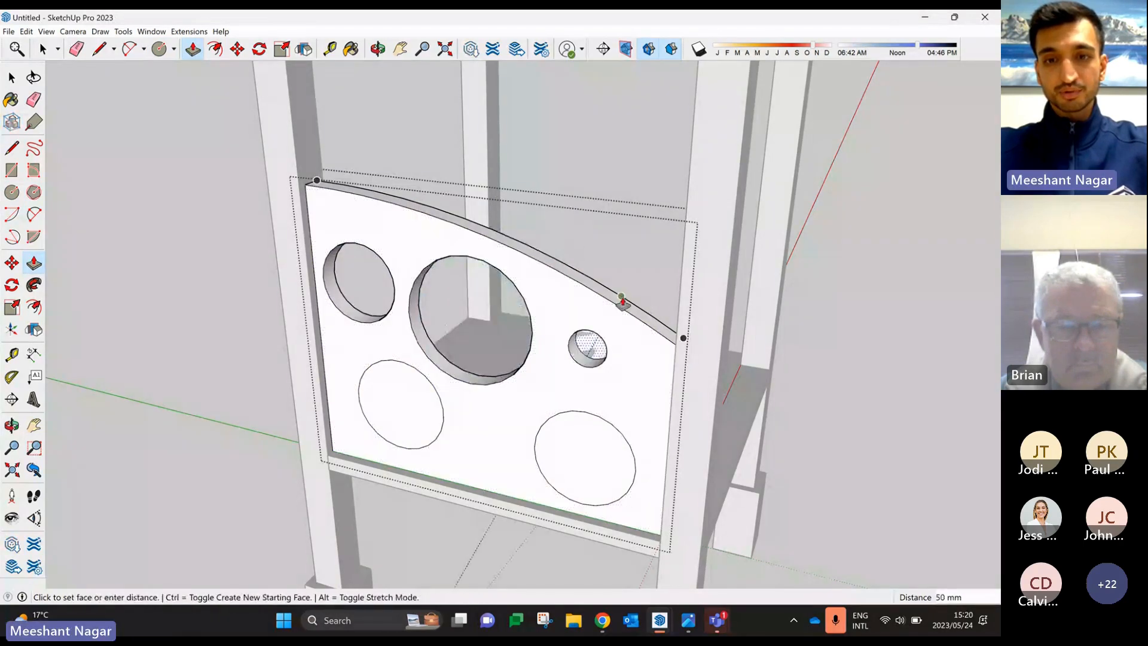
pyautogui.click(615, 353)
pyautogui.click(619, 422)
pyautogui.click(633, 313)
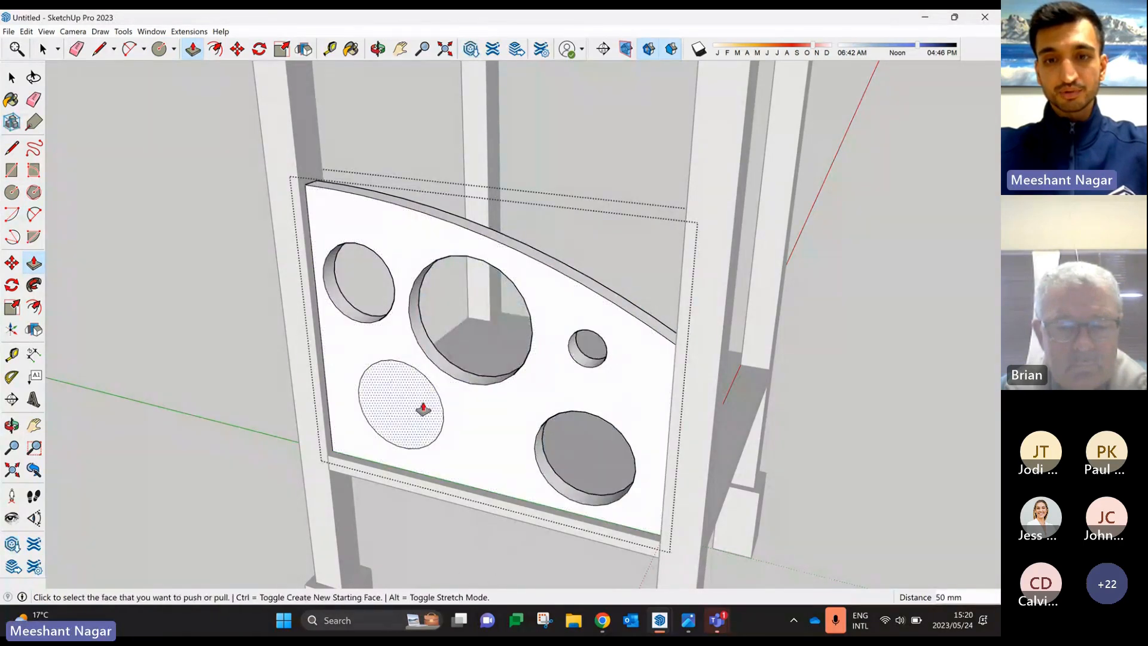
pyautogui.click(424, 409)
pyautogui.click(554, 267)
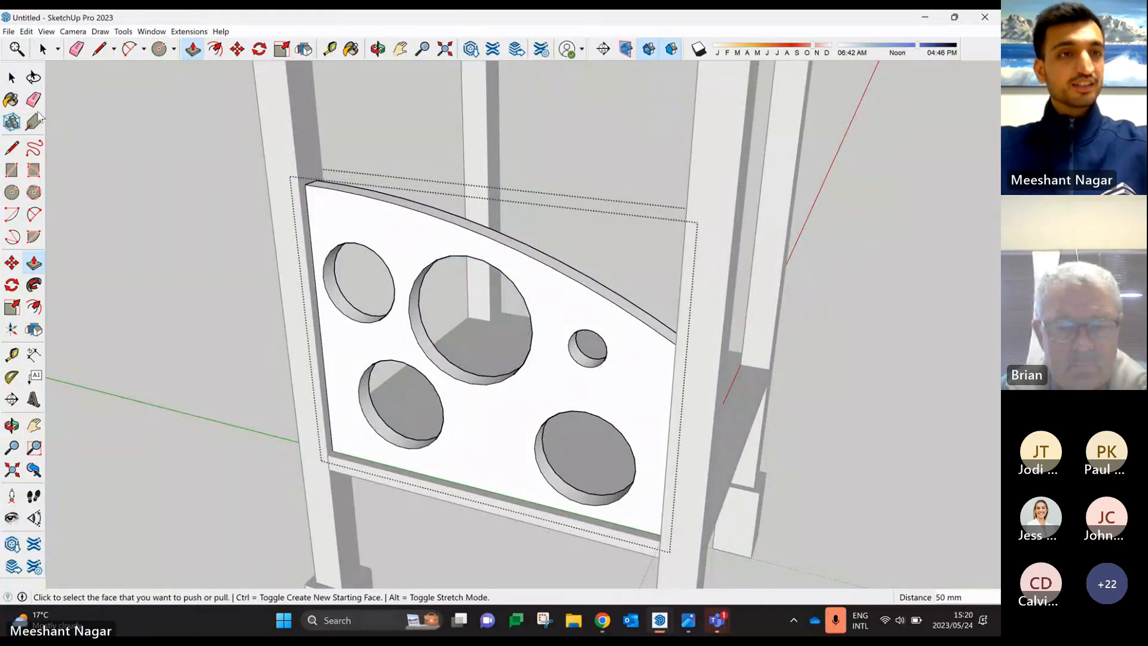
# - Leave the panel group's editing mode and select the group, checking it from the opposite side of the shelter
pyautogui.click(11, 78)
pyautogui.click(267, 261)
pyautogui.scroll(-4, 267, 261)
pyautogui.moveTo(515, 329); pyautogui.dragTo(743, 403, button='middle')
pyautogui.click(487, 367)
pyautogui.scroll(-5, 487, 367)
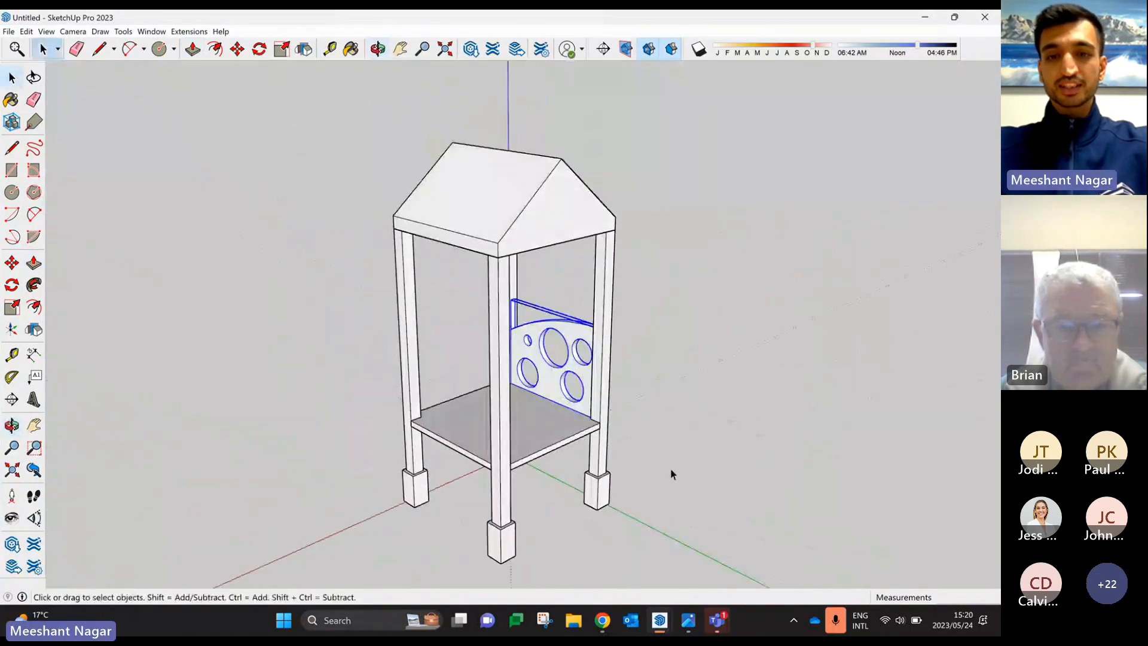
pyautogui.scroll(4, 623, 446)
pyautogui.moveTo(584, 423); pyautogui.dragTo(592, 391, button='middle')
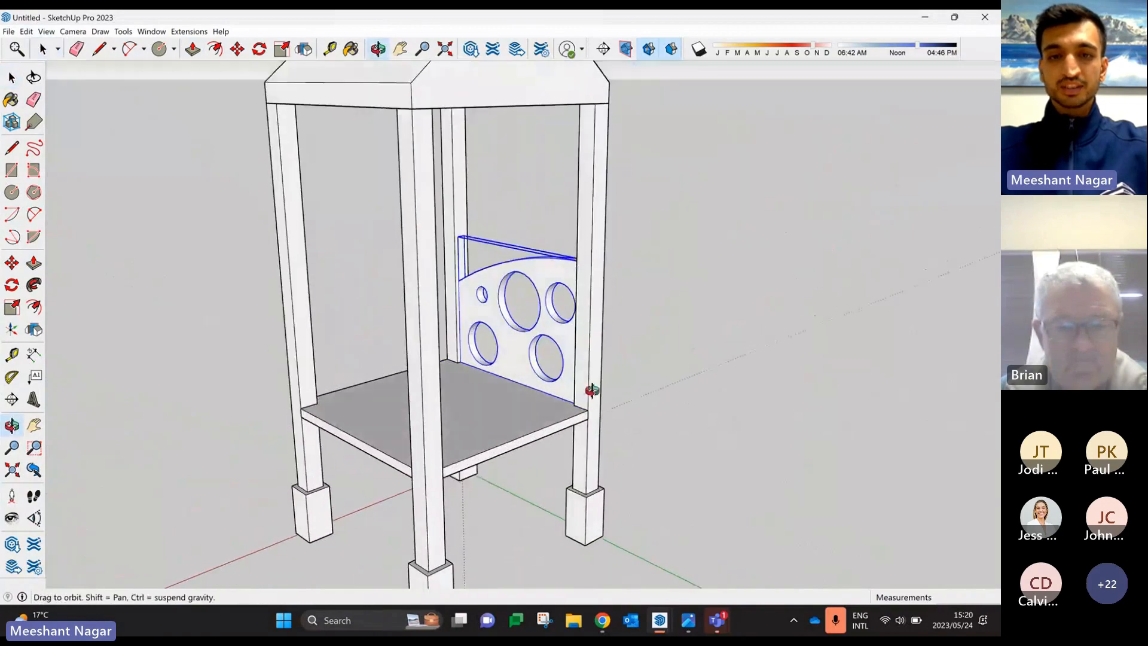
pyautogui.scroll(3, 593, 391)
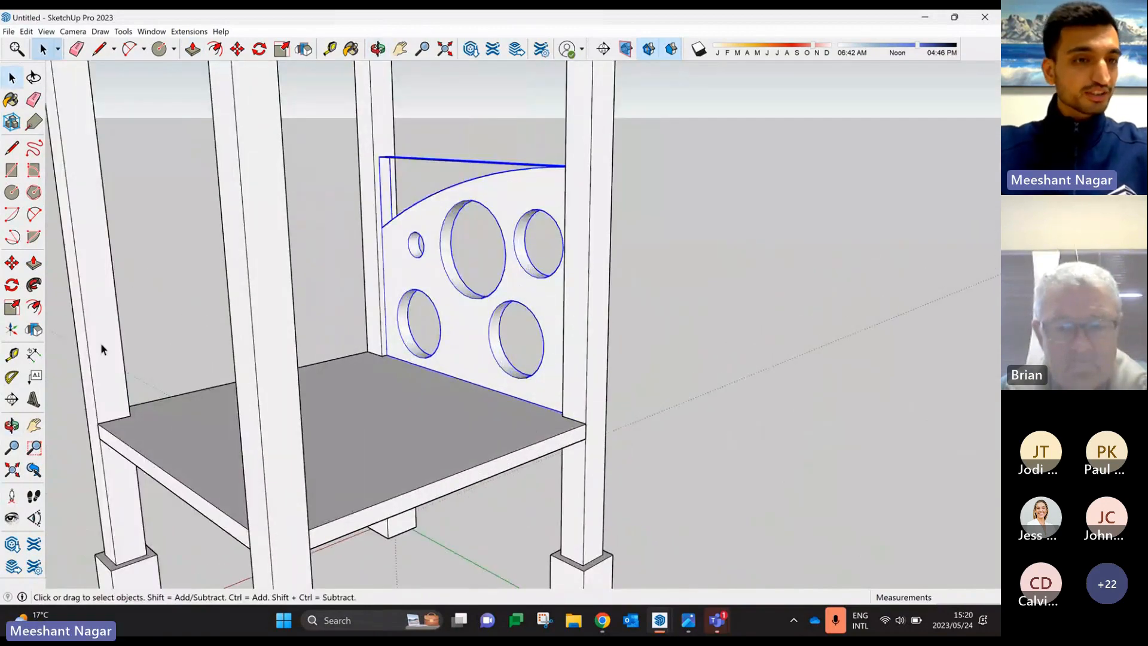
# - Draw a circle with a 25 mm radius on the pillar's inner face, just above the slab on an open side
pyautogui.click(12, 192)
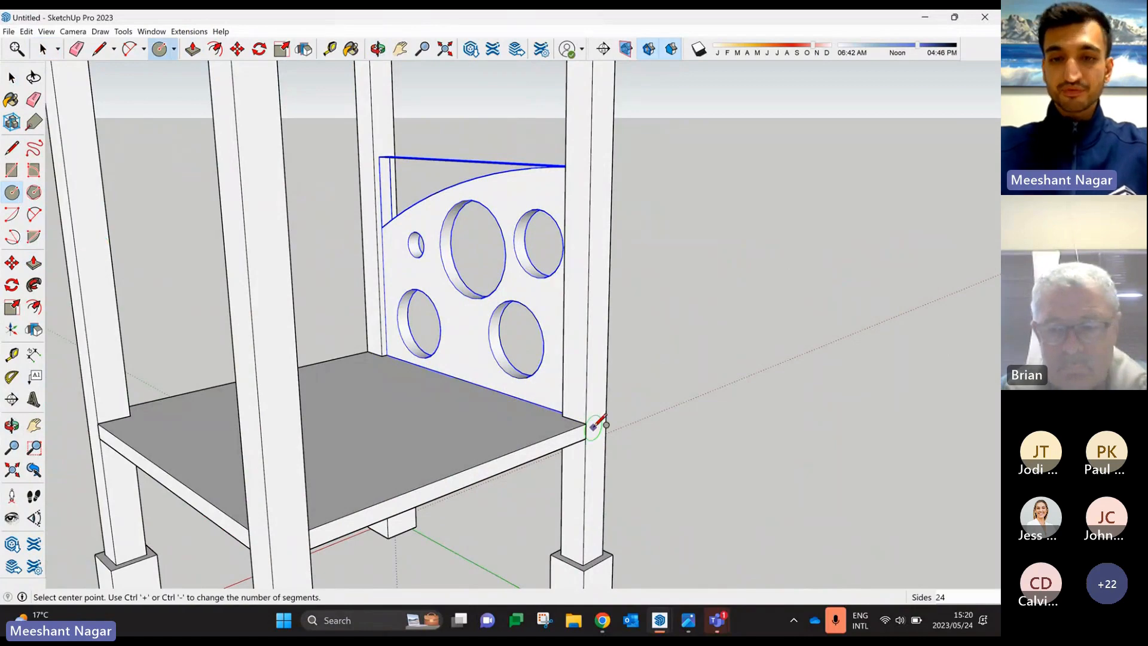
pyautogui.scroll(3, 590, 405)
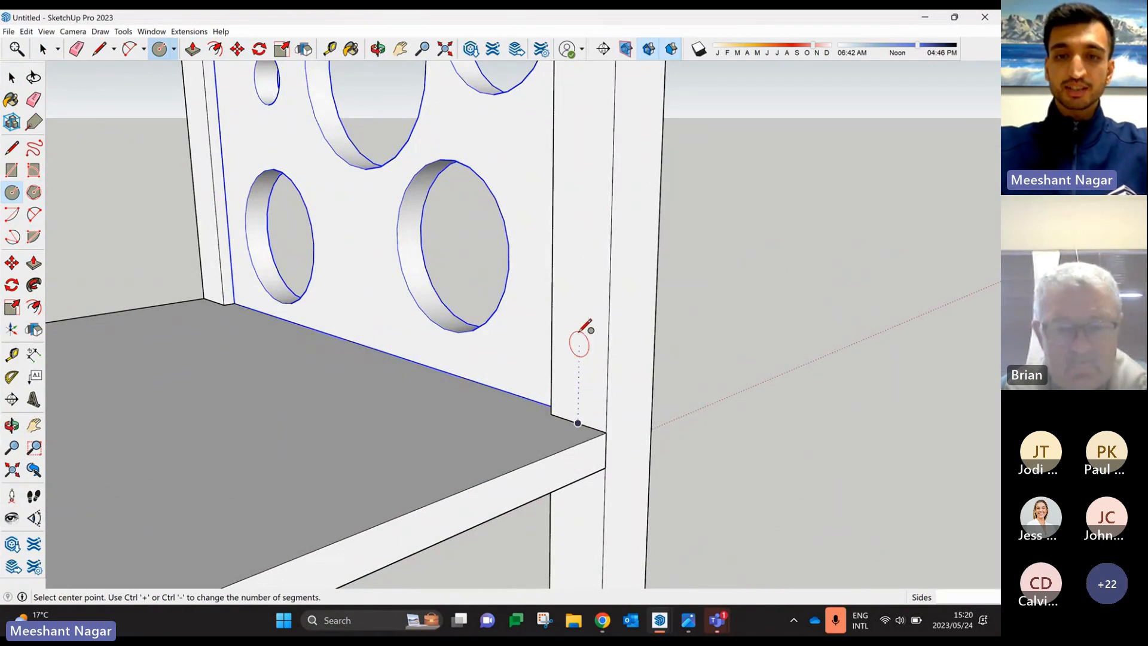
pyautogui.click(579, 310)
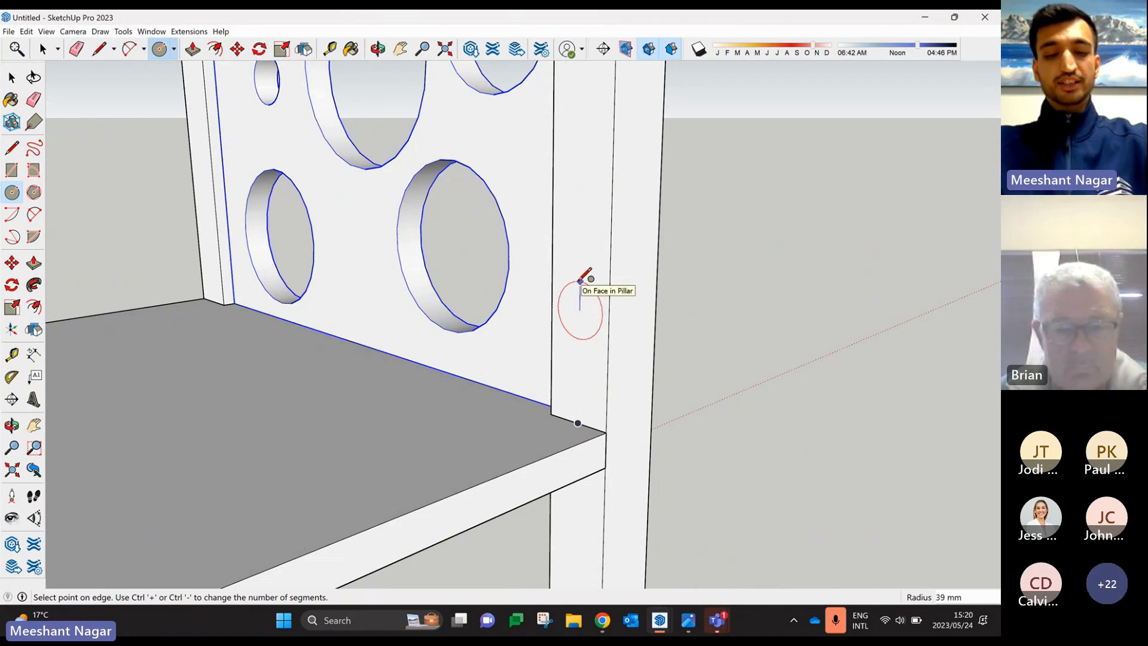
pyautogui.write('25')
pyautogui.press('Return')
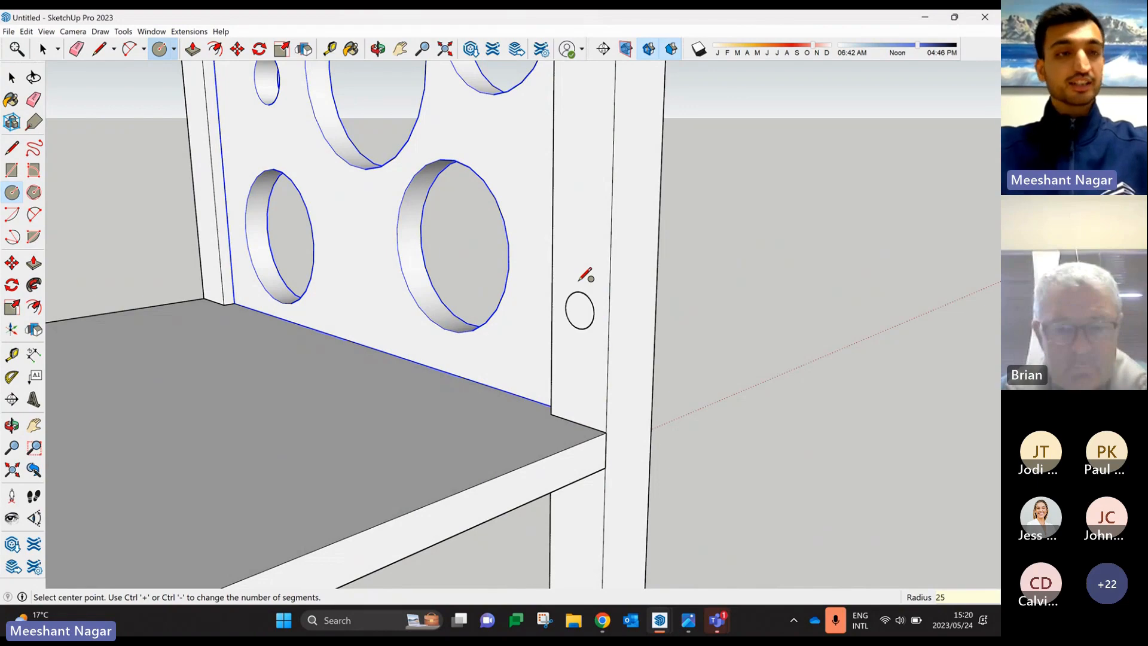
# - Push/Pull the circle 1000 mm across to the opposite pillar to form a round rail
pyautogui.click(33, 263)
pyautogui.click(577, 322)
pyautogui.scroll(-5, 538, 336)
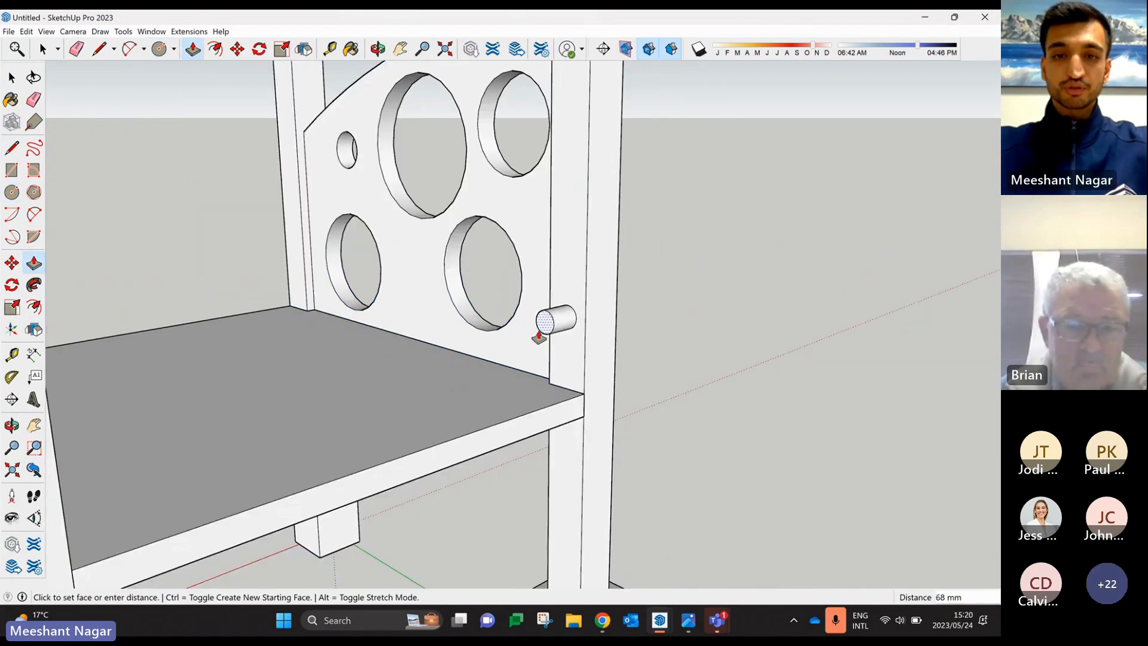
pyautogui.moveTo(419, 362); pyautogui.dragTo(298, 249, button='middle')
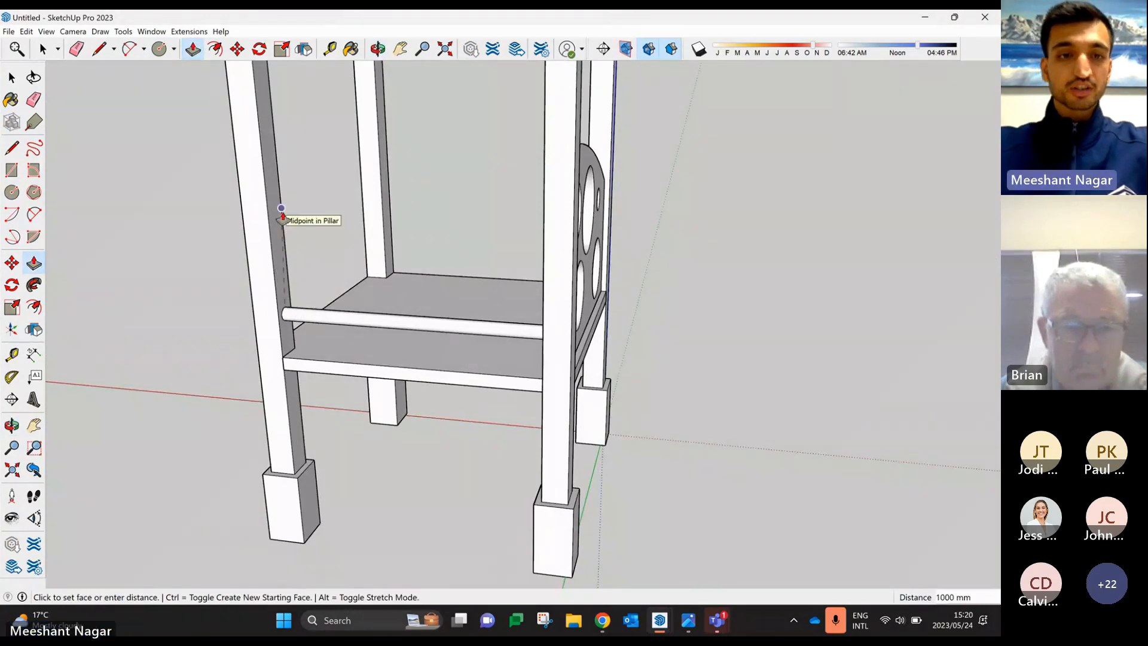
pyautogui.click(281, 210)
pyautogui.moveTo(281, 209); pyautogui.dragTo(336, 397, button='middle')
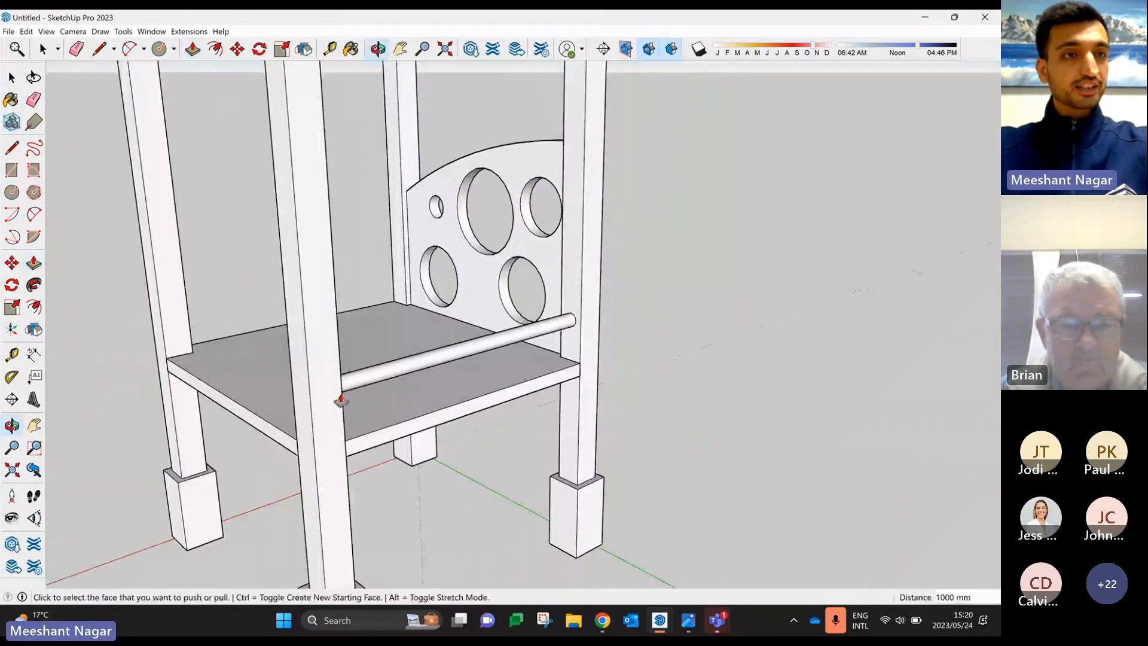
# - Turn the whole round rail into a component with the definition name Bar
pyautogui.press('space')
pyautogui.scroll(3, 587, 333)
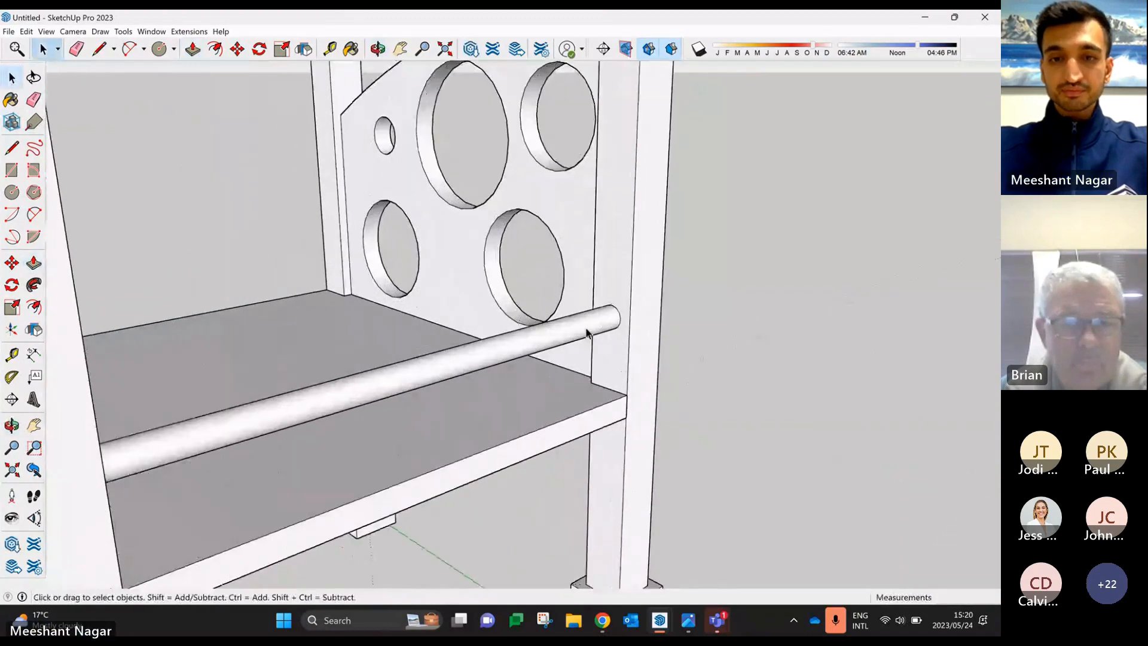
pyautogui.tripleClick(587, 333)
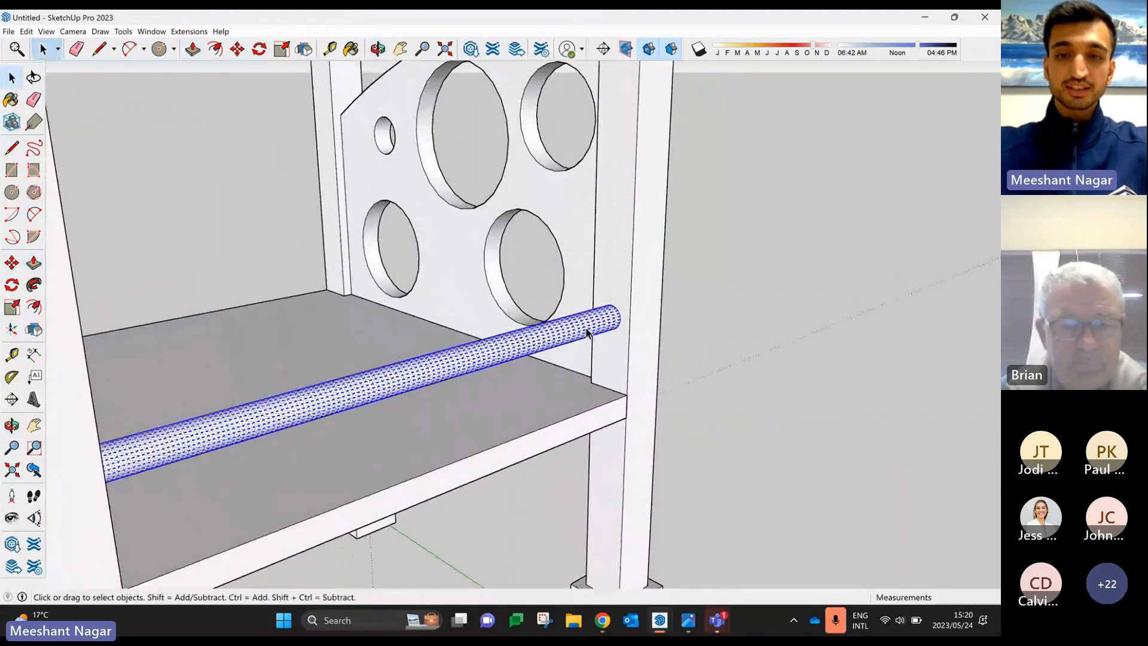
pyautogui.rightClick(587, 333)
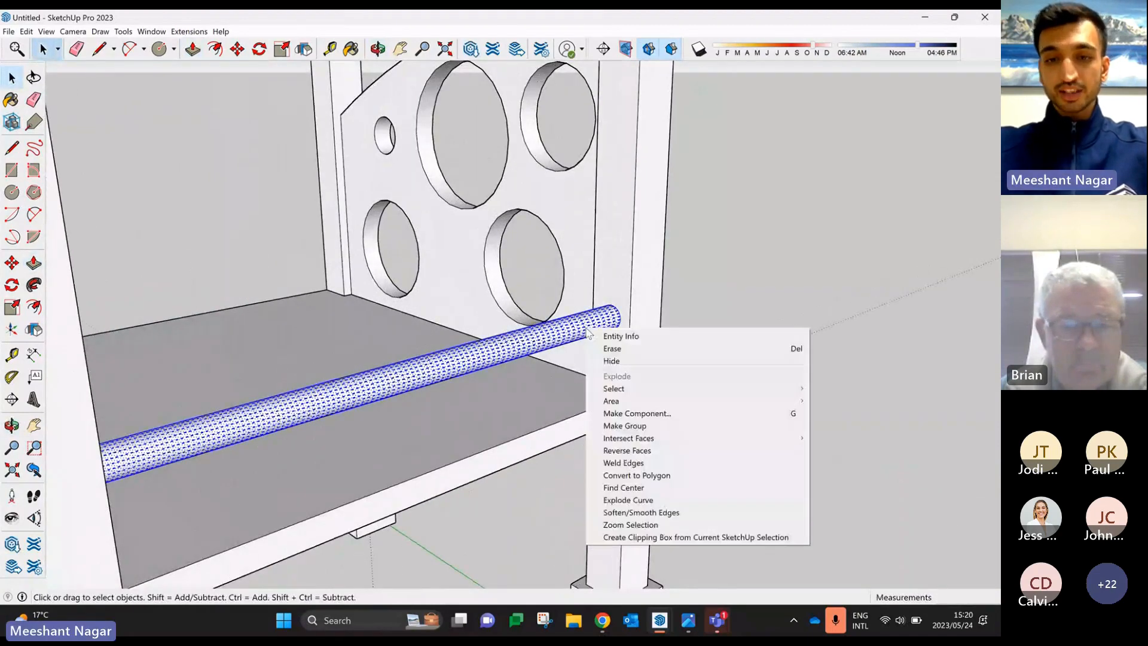
pyautogui.click(644, 415)
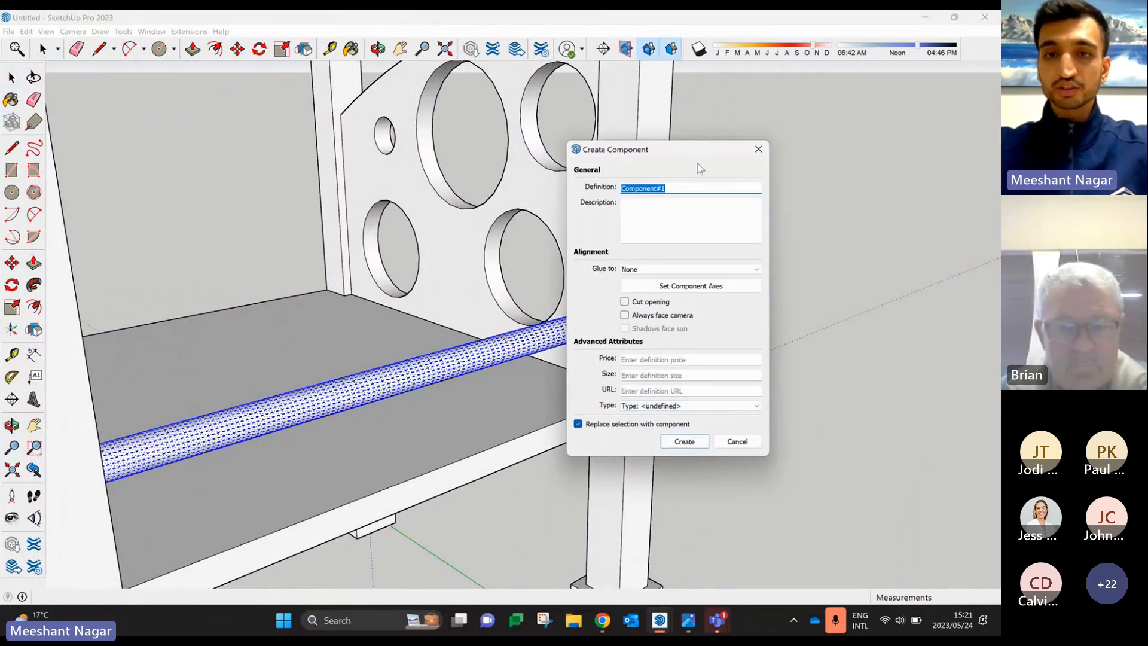
pyautogui.moveTo(695, 188); pyautogui.dragTo(574, 190)
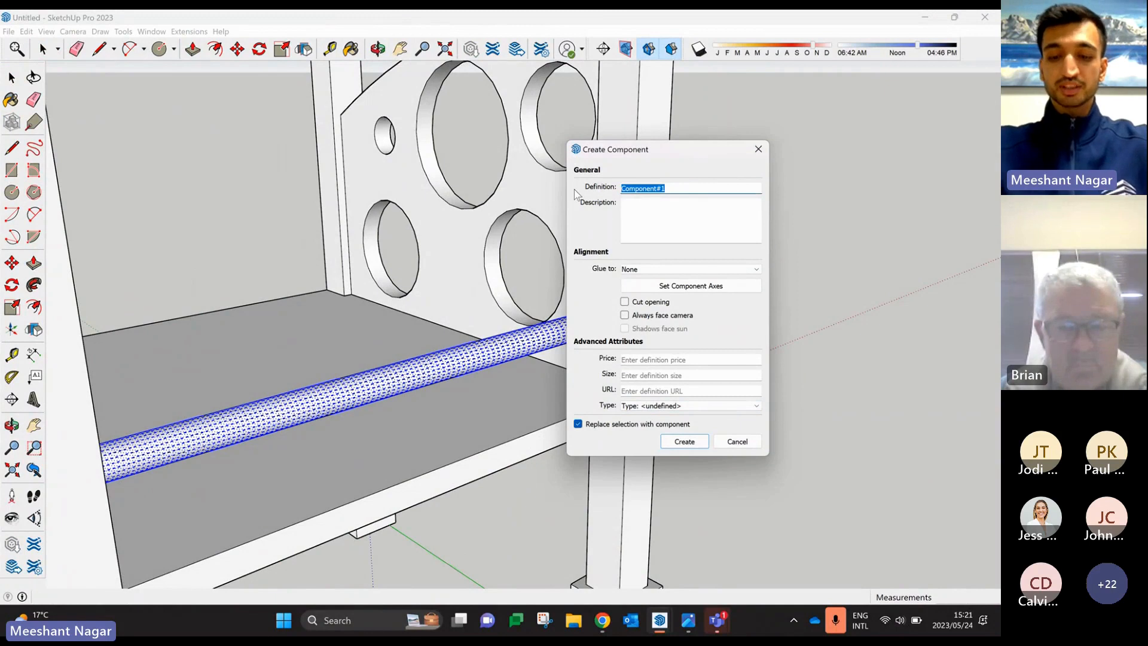
pyautogui.write('Bar')
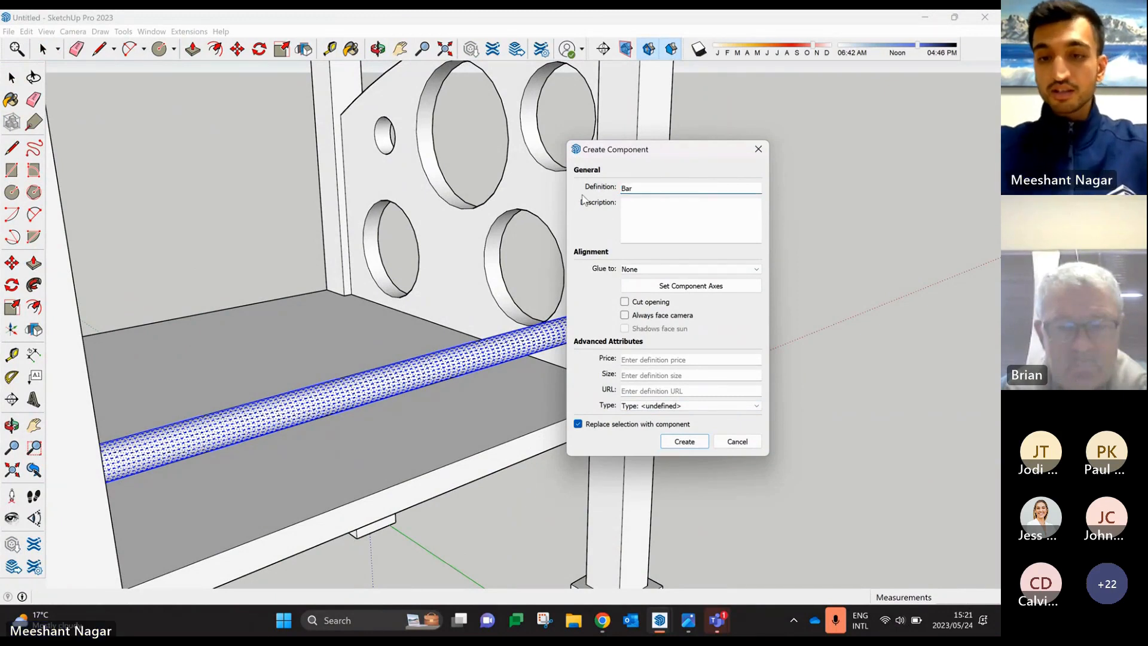
pyautogui.click(686, 444)
pyautogui.click(730, 402)
pyautogui.scroll(-5, 737, 390)
pyautogui.moveTo(739, 389); pyautogui.dragTo(677, 443, button='middle')
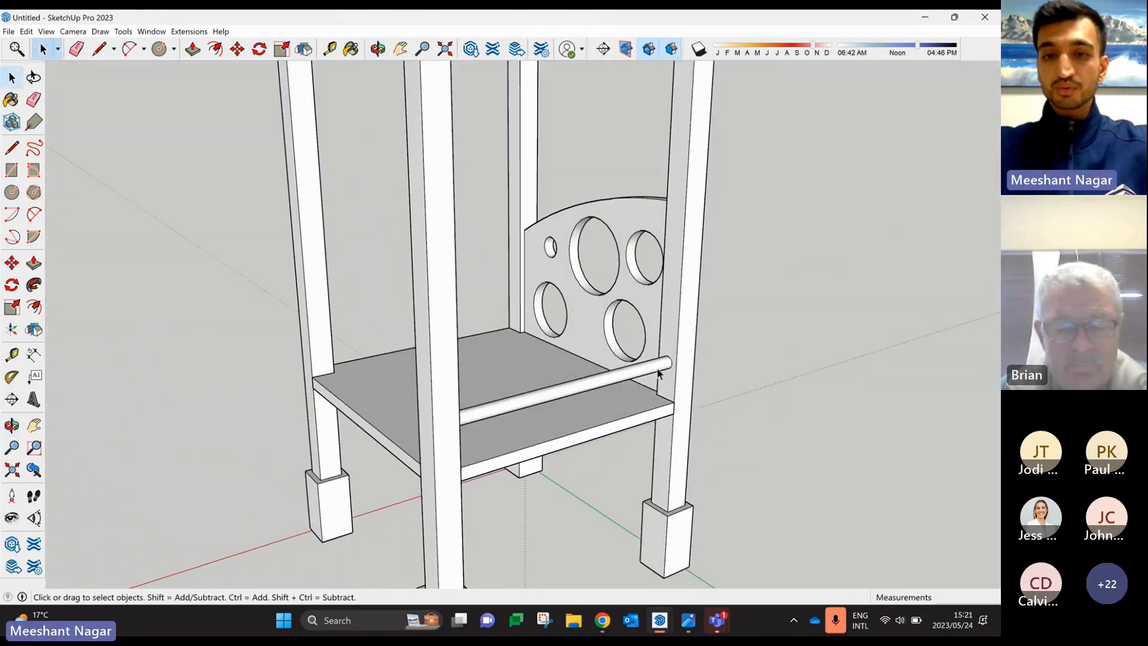
# - Copy the Bar component 200 mm straight up along the pillar from its end corner
pyautogui.click(659, 371)
pyautogui.moveTo(667, 369); pyautogui.dragTo(723, 376, button='middle')
pyautogui.scroll(3, 722, 374)
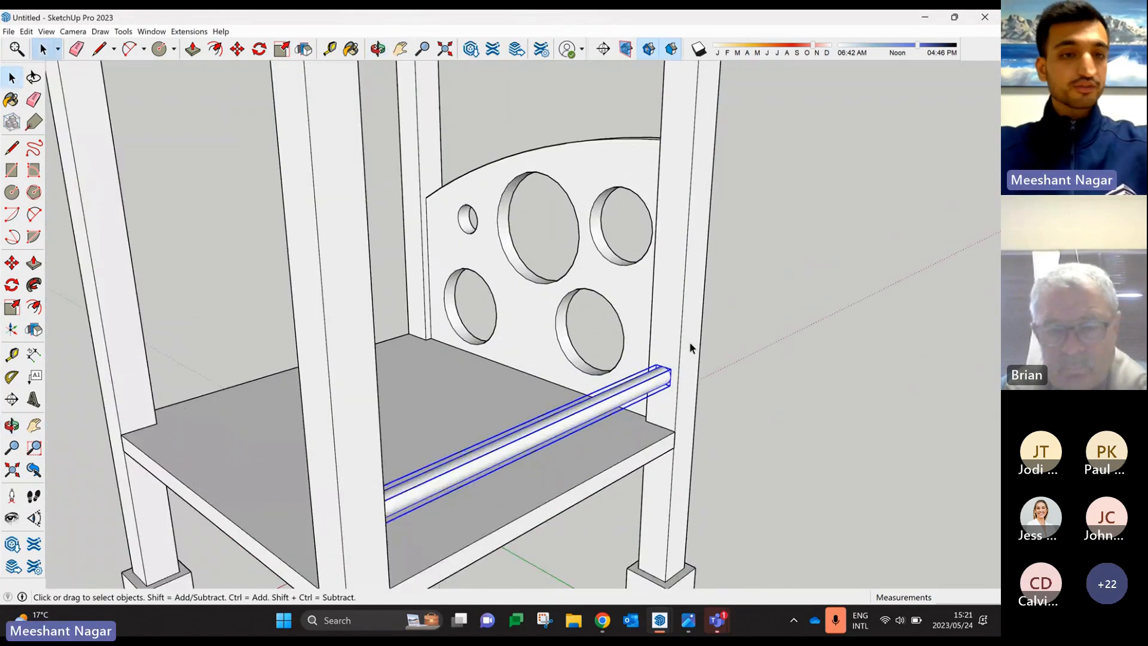
pyautogui.click(11, 265)
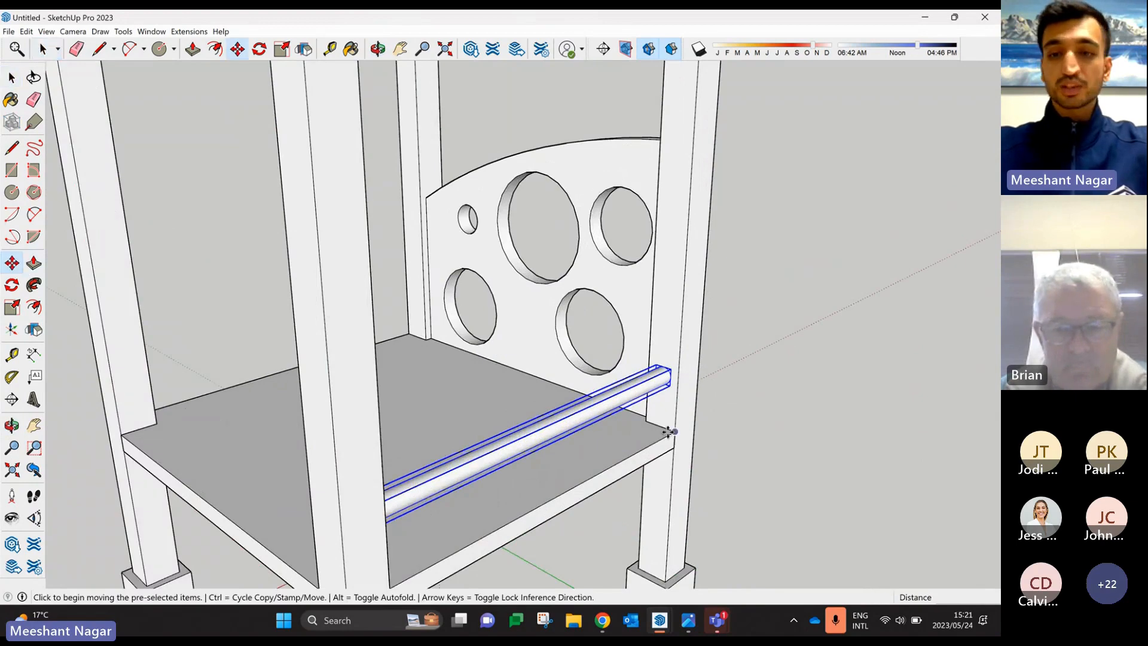
pyautogui.scroll(-2, 751, 371)
pyautogui.moveTo(725, 372)
pyautogui.mouseDown(button='middle')
pyautogui.moveTo(712, 362)
pyautogui.moveTo(682, 396)
pyautogui.moveTo(688, 374)
pyautogui.moveTo(687, 397)
pyautogui.moveTo(636, 461)
pyautogui.moveTo(610, 410)
pyautogui.mouseUp(button='middle')
pyautogui.scroll(3, 674, 389)
pyautogui.scroll(-3, 676, 388)
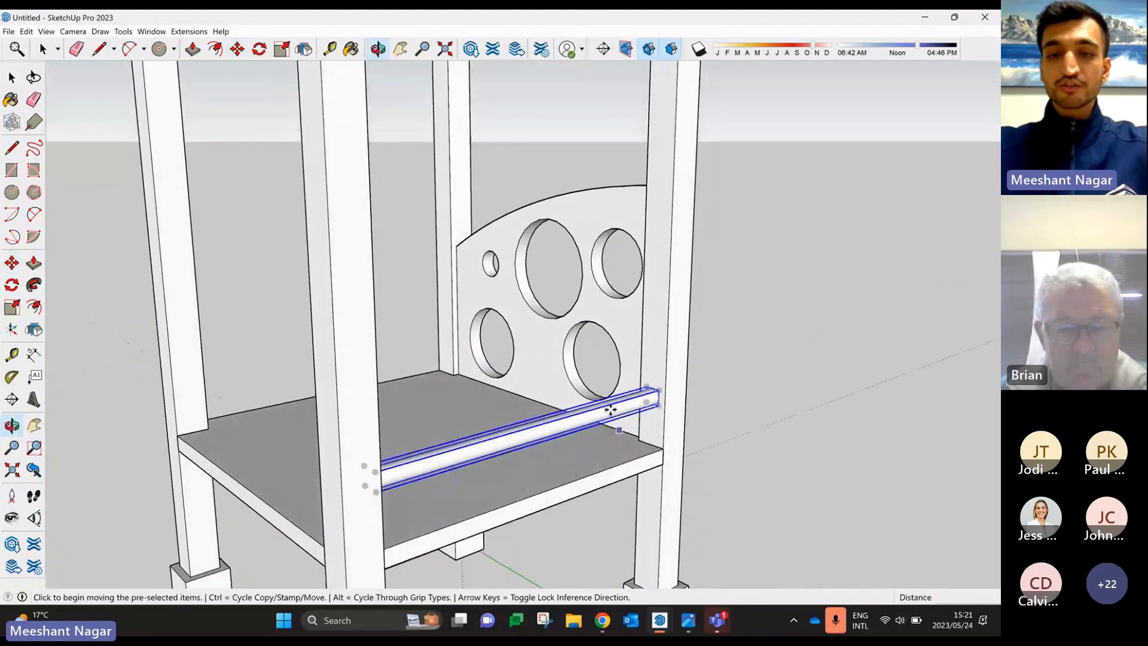
pyautogui.scroll(2, 635, 385)
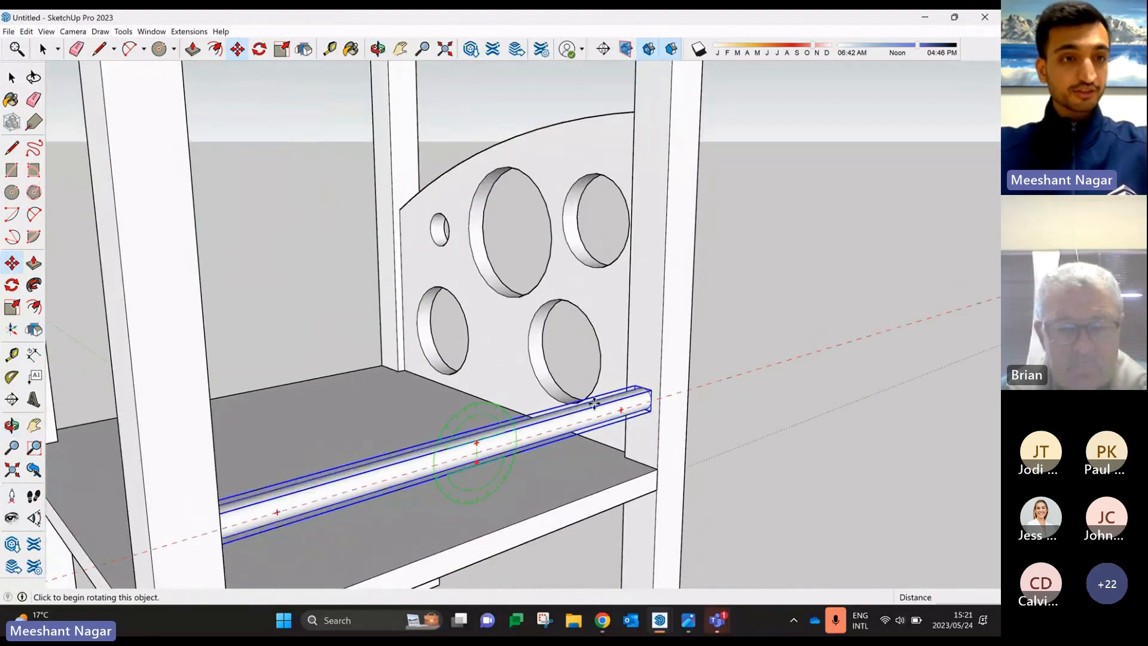
pyautogui.scroll(1, 723, 391)
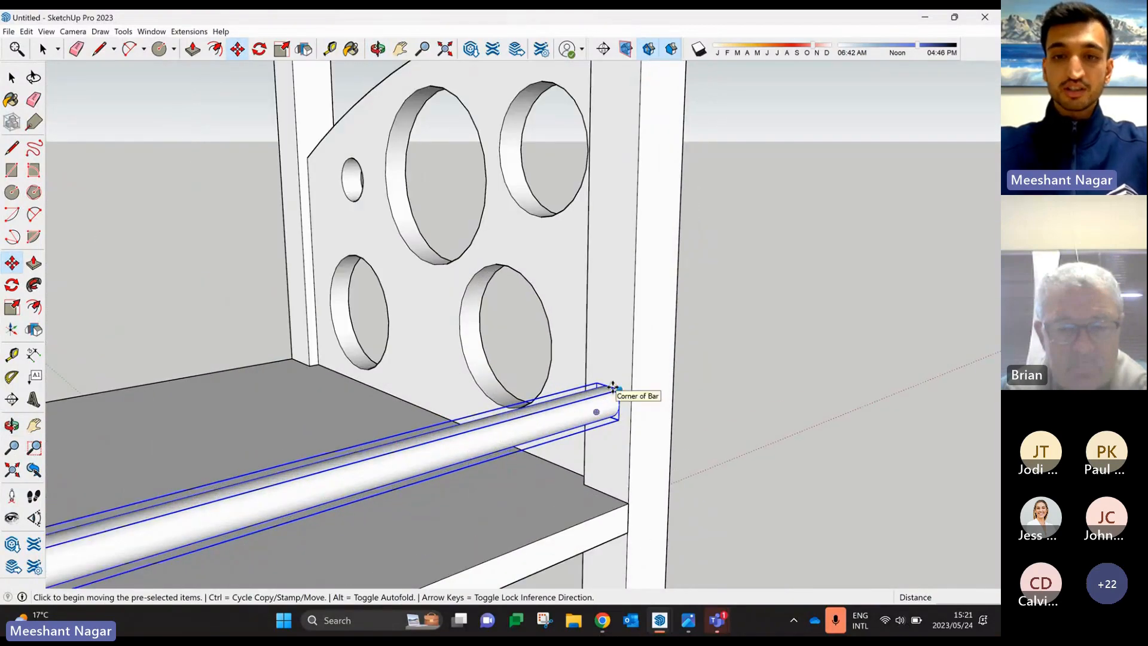
pyautogui.scroll(2, 618, 389)
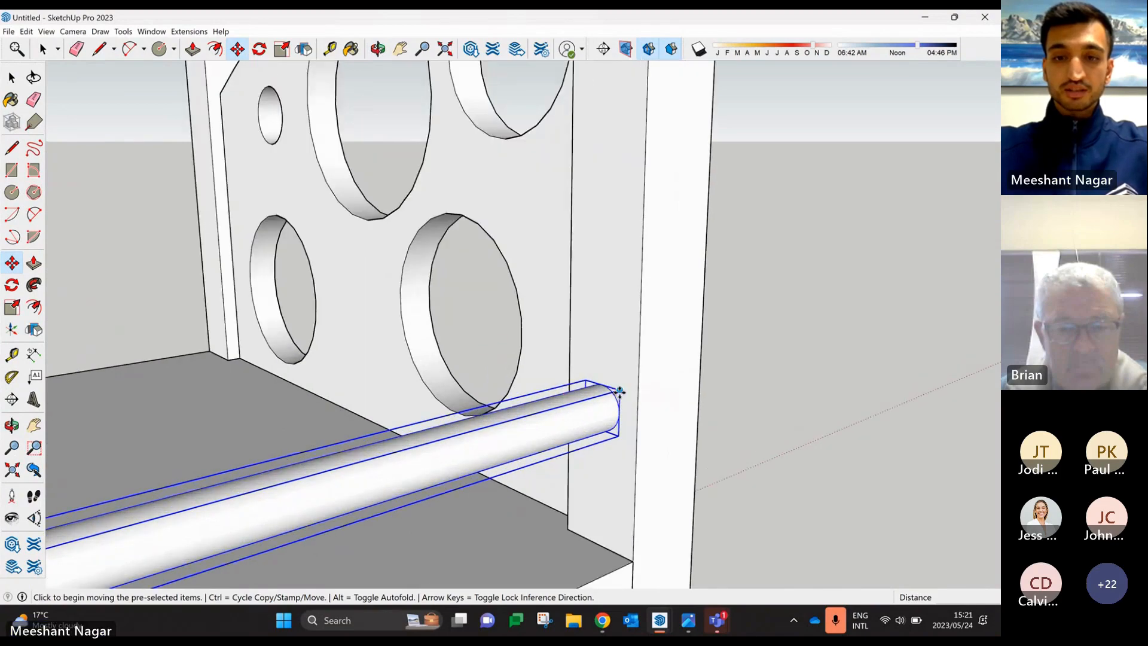
pyautogui.scroll(-2, 651, 400)
pyautogui.click(637, 401)
pyautogui.scroll(-1, 640, 317)
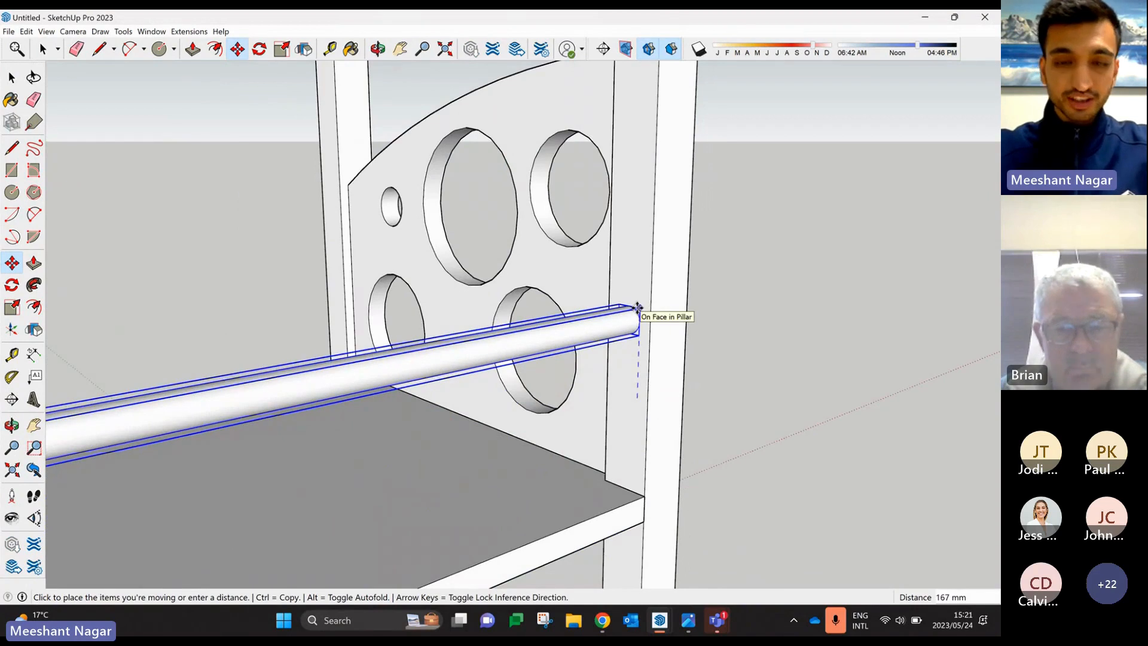
pyautogui.press('ctrl')
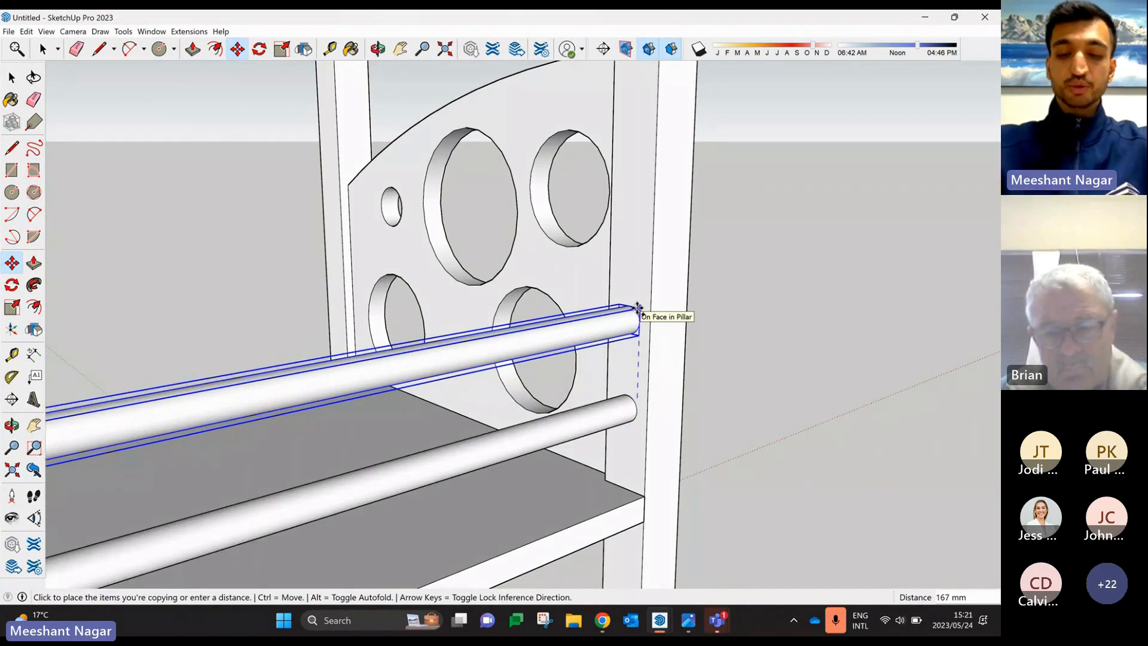
pyautogui.write('2')
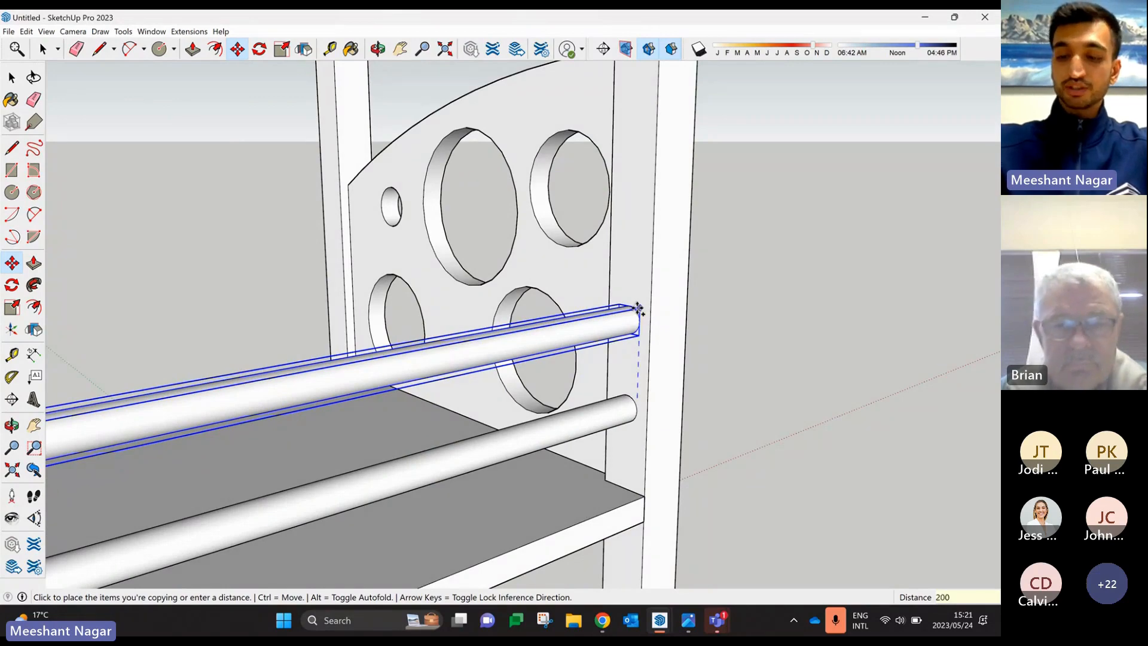
pyautogui.write('00')
pyautogui.press('Return')
# - Array the rail copy upward with x5, and reduce the array to x3
pyautogui.scroll(-5, 637, 308)
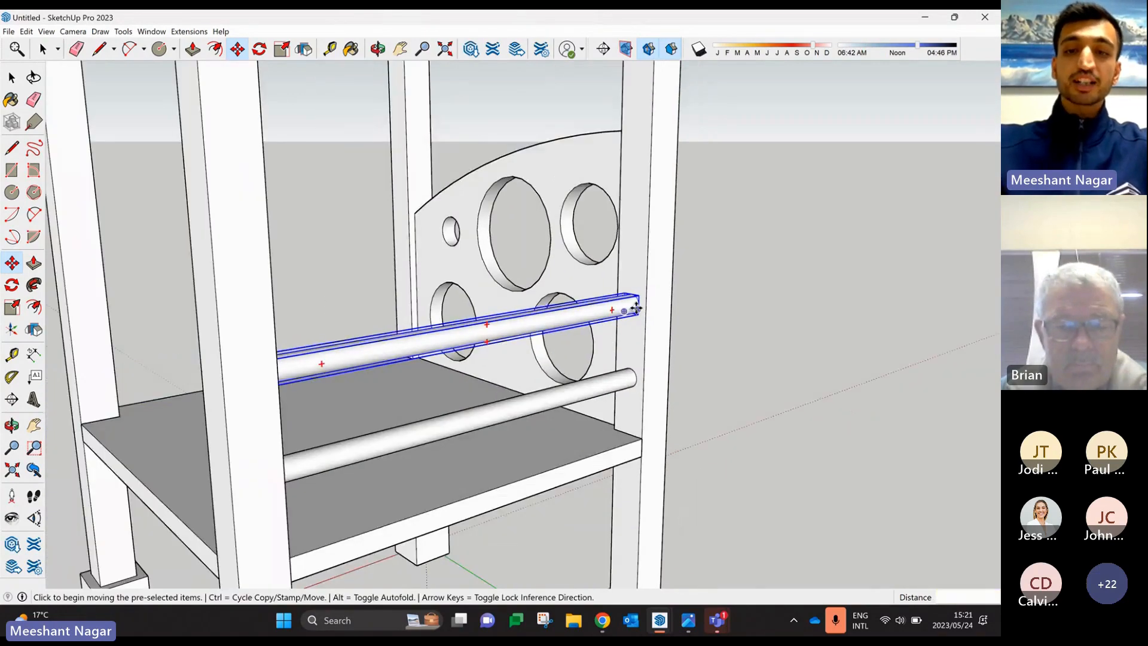
pyautogui.moveTo(633, 303); pyautogui.dragTo(717, 374, button='middle')
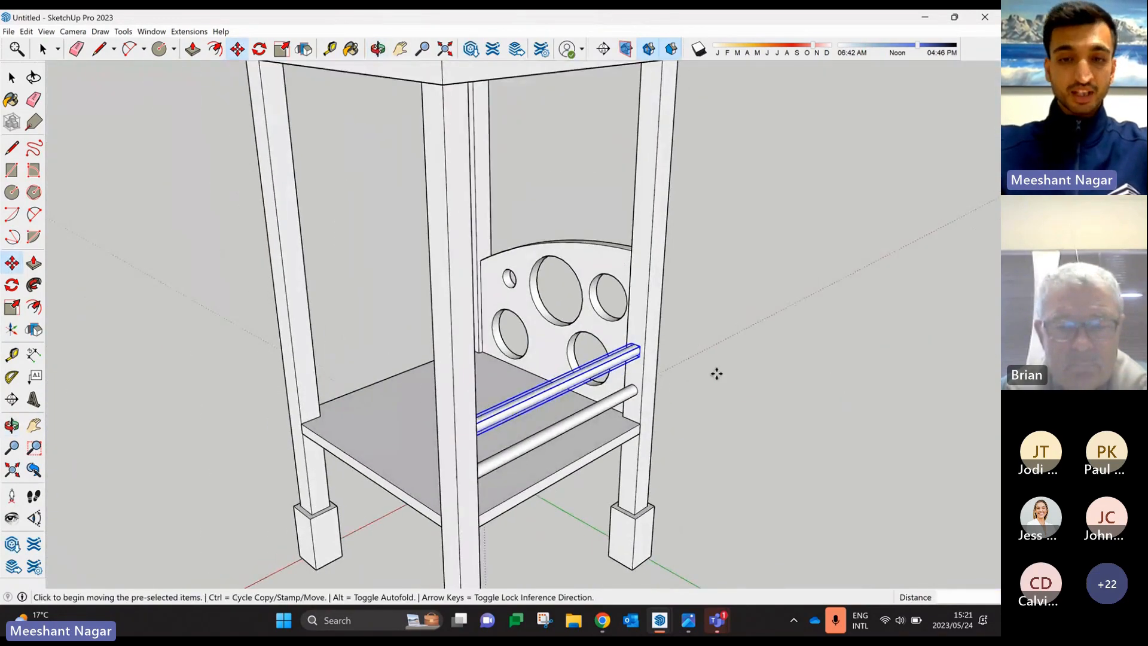
pyautogui.scroll(-2, 717, 374)
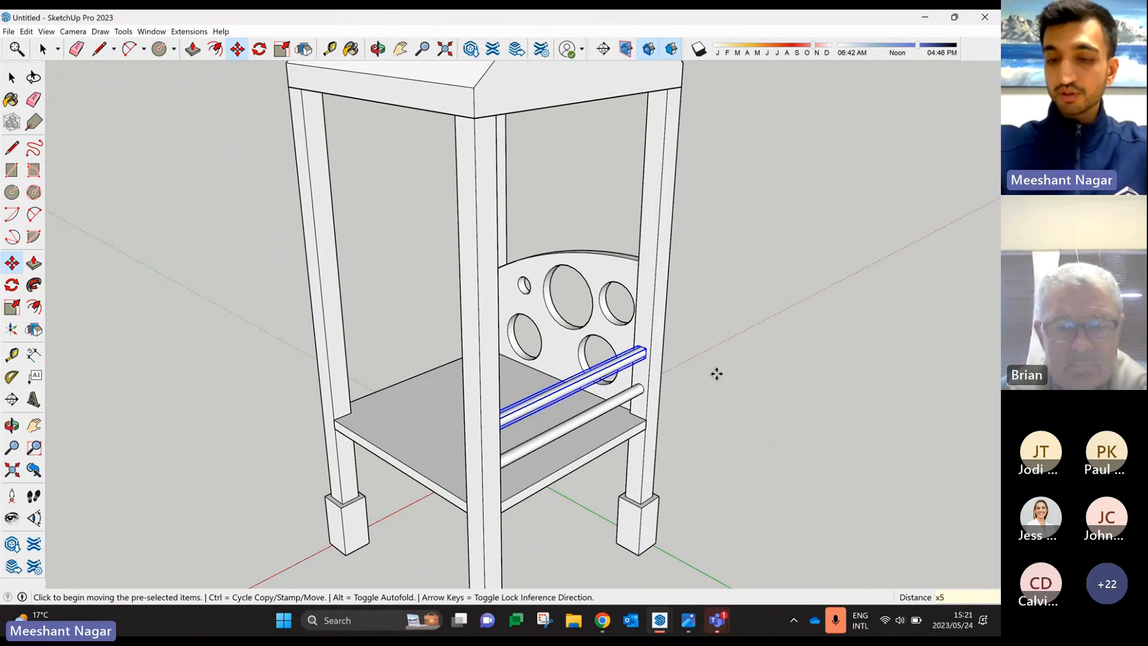
pyautogui.press('Return')
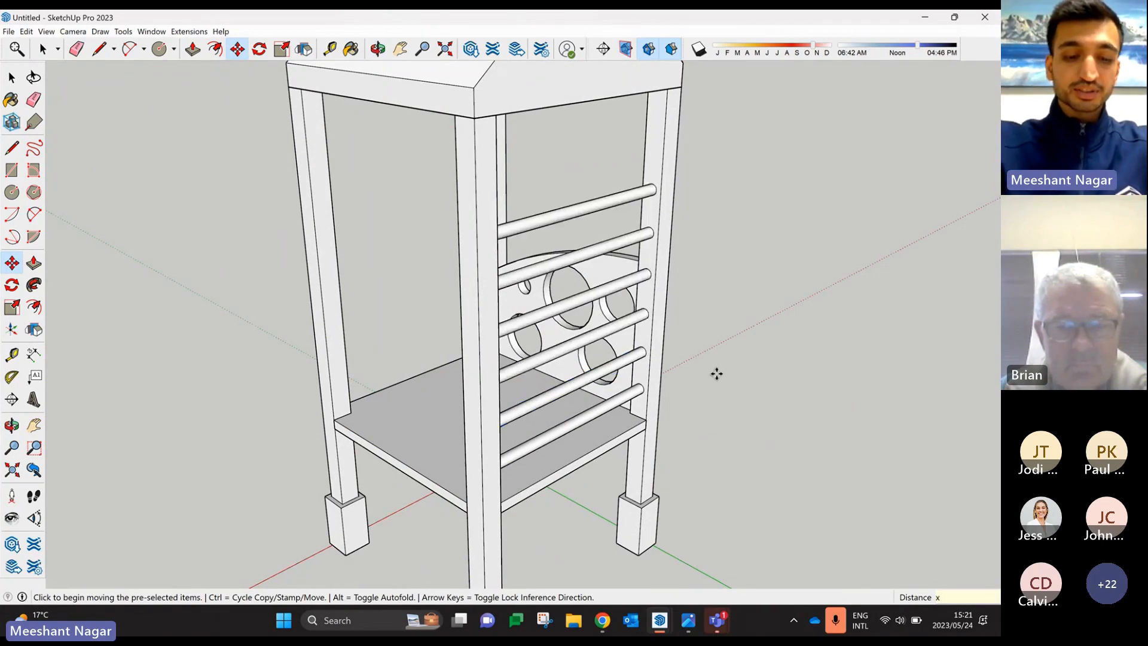
pyautogui.press('Return')
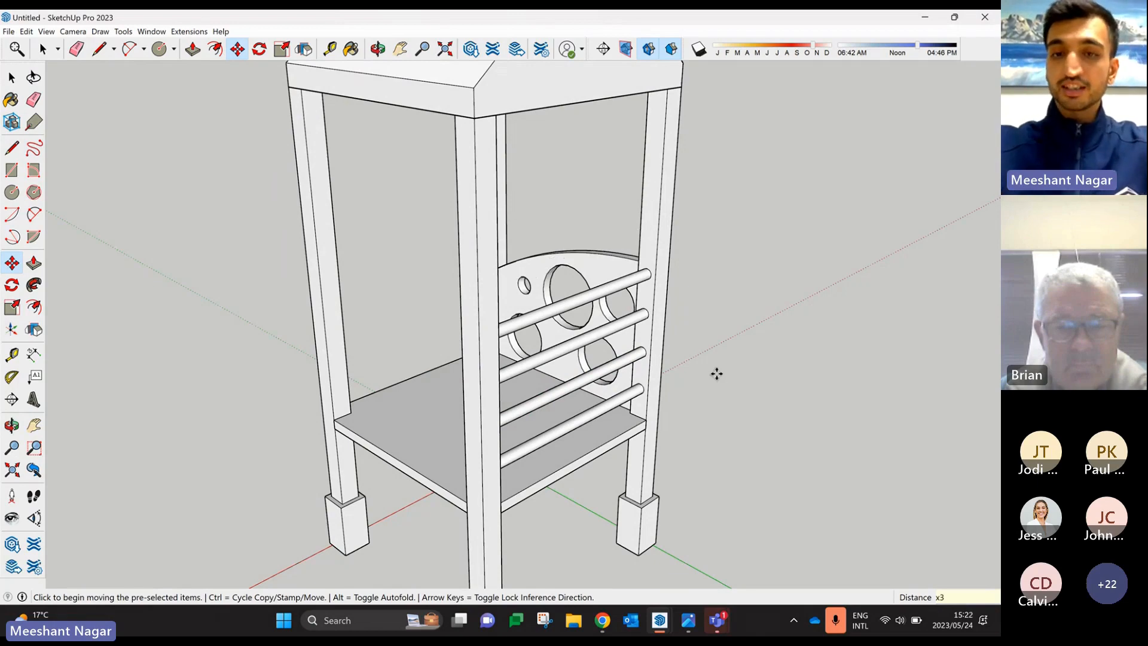
# - Examine the rails and the open front of the shelter from the opposite side
pyautogui.moveTo(717, 374)
pyautogui.mouseDown(button='middle')
pyautogui.moveTo(562, 264)
pyautogui.moveTo(493, 264)
pyautogui.moveTo(534, 319)
pyautogui.moveTo(787, 385)
pyautogui.moveTo(716, 412)
pyautogui.moveTo(614, 273)
pyautogui.moveTo(592, 361)
pyautogui.moveTo(703, 357)
pyautogui.mouseUp(button='middle')
pyautogui.scroll(-5, 655, 299)
pyautogui.moveTo(546, 352); pyautogui.dragTo(931, 418, button='middle')
pyautogui.press('m')
pyautogui.scroll(2, 575, 318)
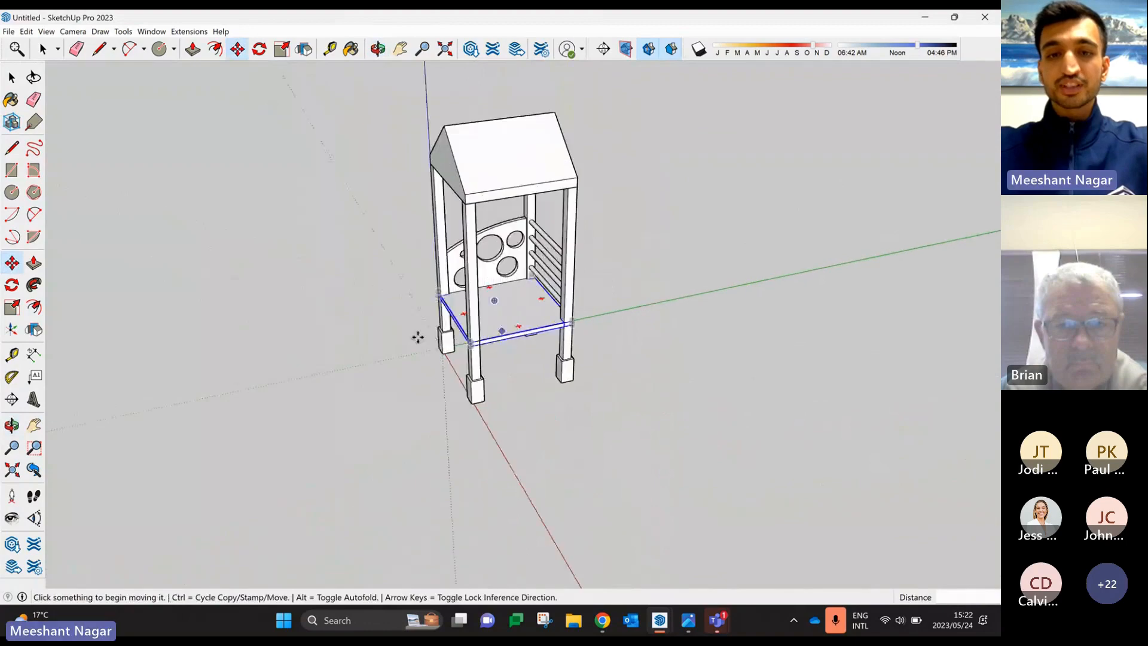
pyautogui.moveTo(418, 336); pyautogui.dragTo(556, 335, button='middle')
pyautogui.scroll(3, 557, 336)
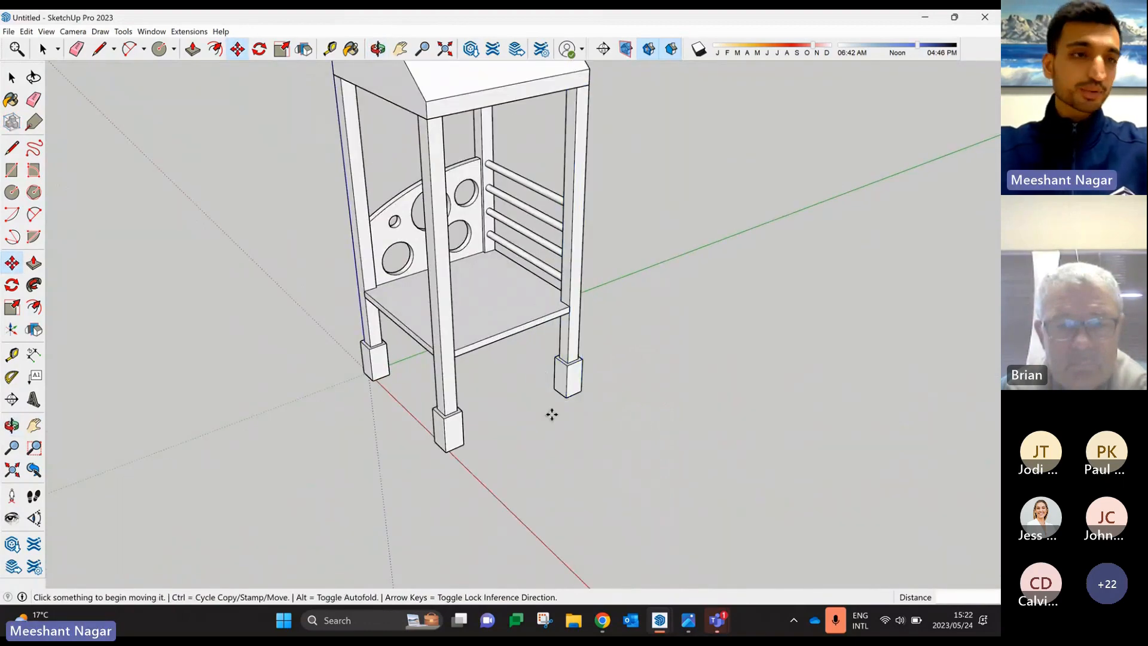
pyautogui.click(12, 78)
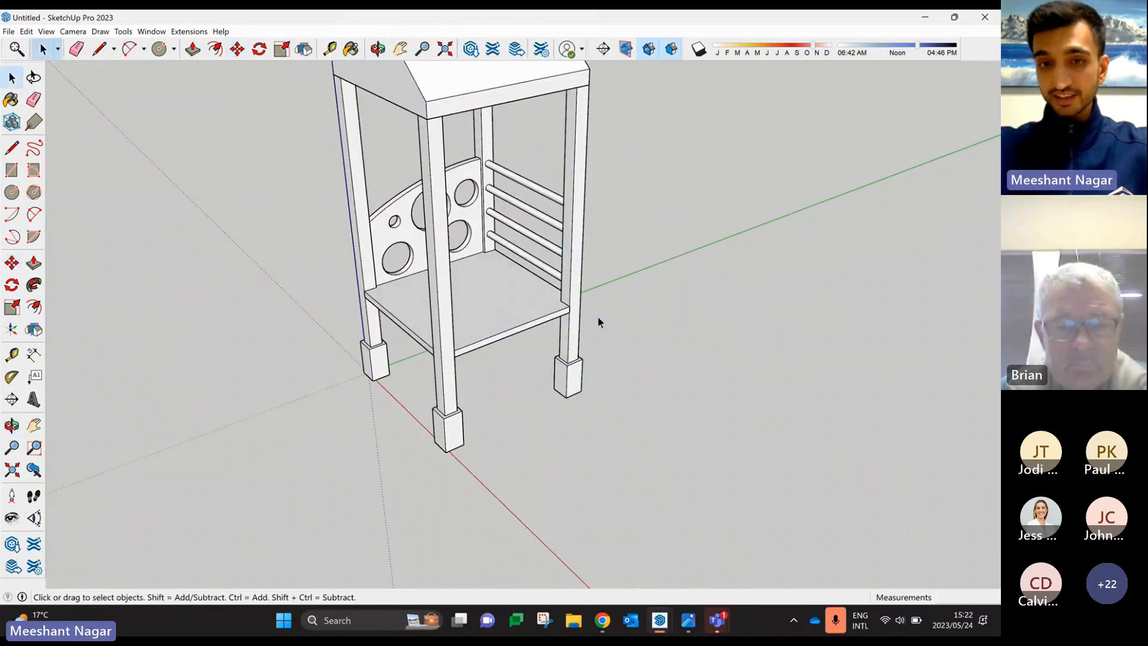
pyautogui.moveTo(598, 316); pyautogui.dragTo(611, 269, button='middle')
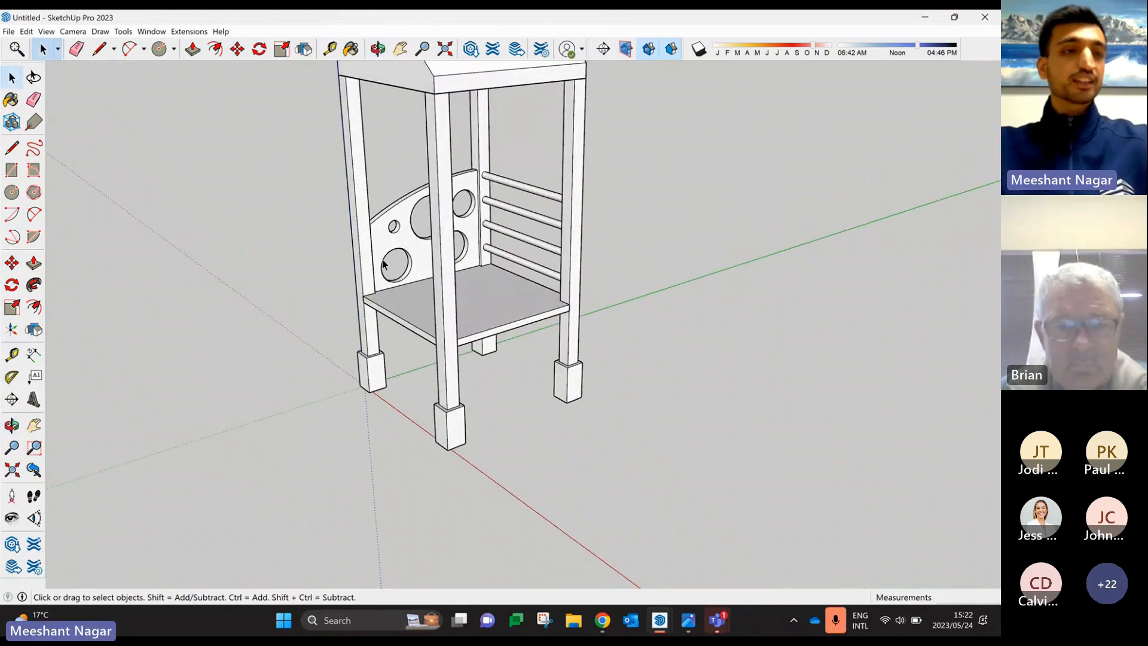
# - Draw a rectangle over the half of the slab's open front edge face next to the railed side's pillar
pyautogui.click(12, 170)
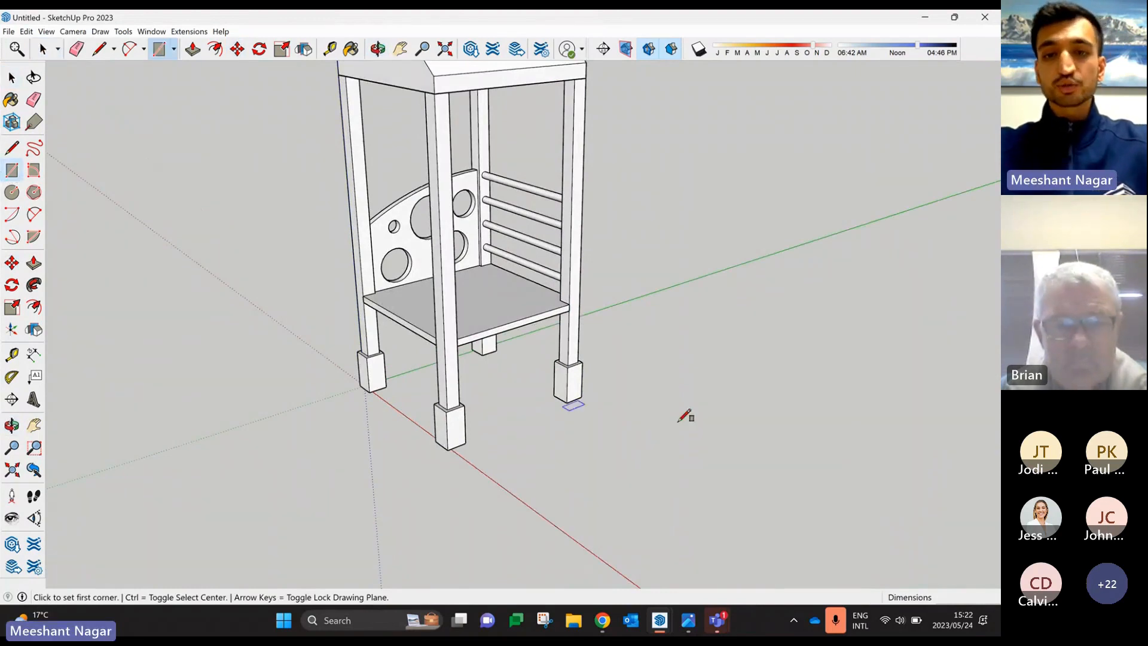
pyautogui.scroll(5, 628, 379)
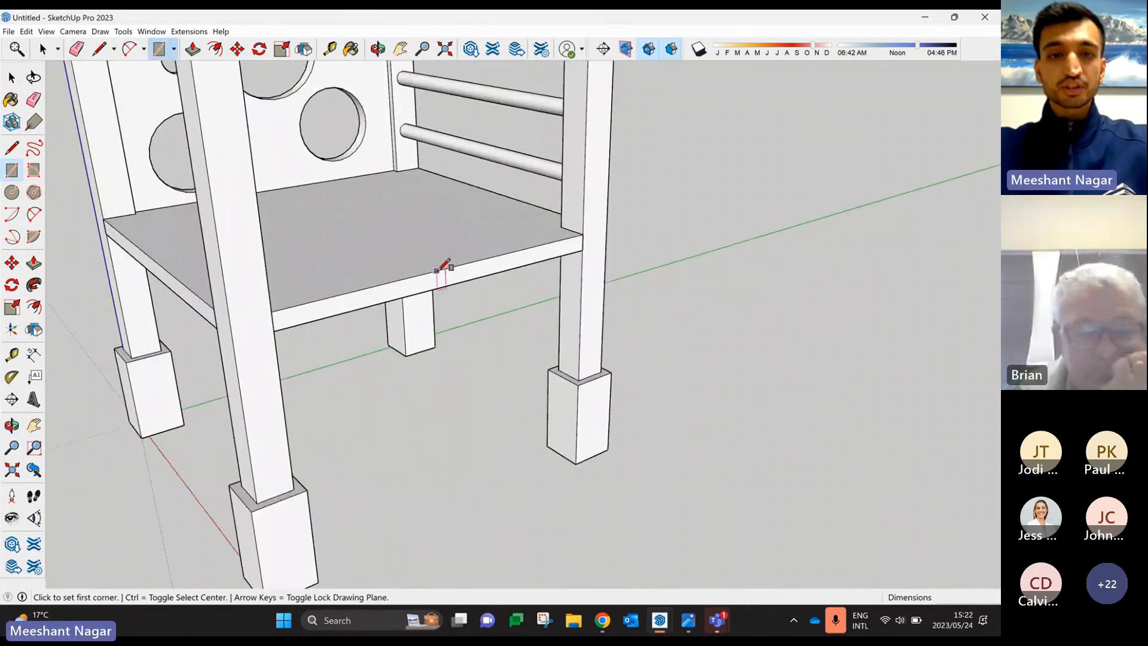
pyautogui.click(447, 268)
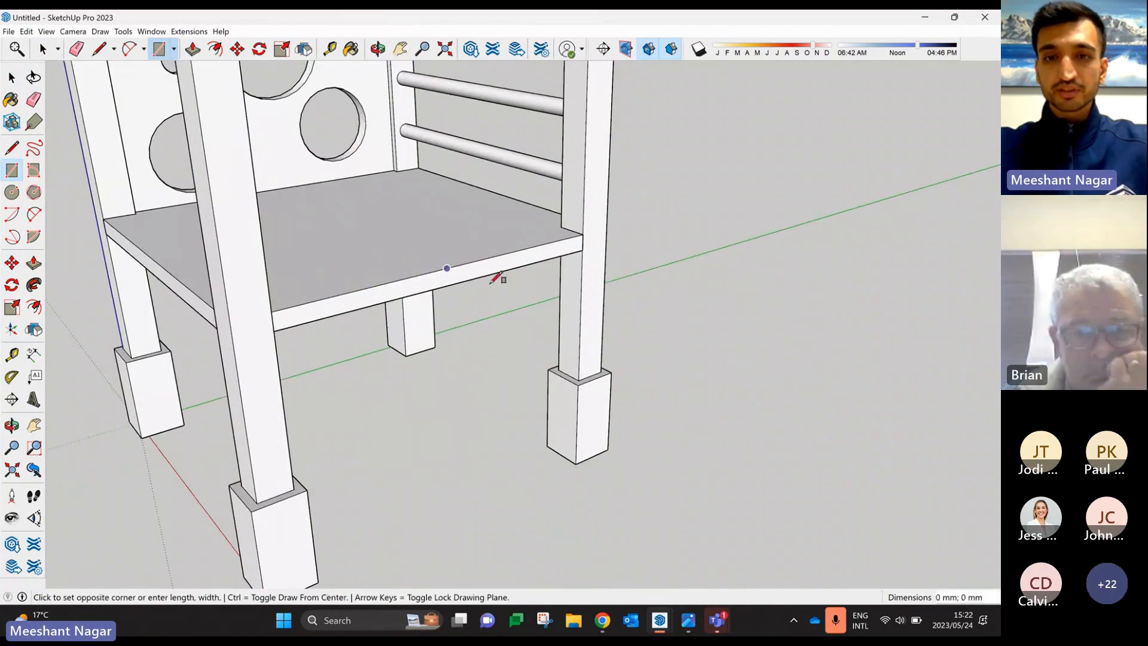
pyautogui.scroll(3, 585, 249)
pyautogui.click(583, 250)
pyautogui.scroll(-3, 692, 418)
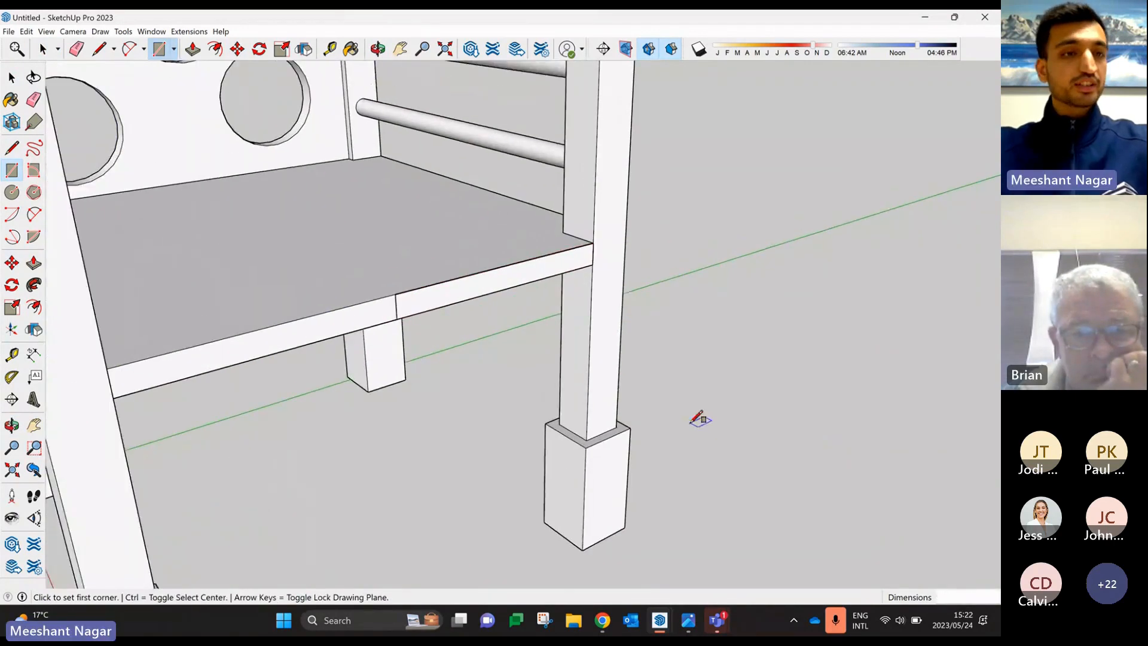
# - Push/Pull the new rectangle 1200 mm outward from the slab to form a platform extension
pyautogui.press('p')
pyautogui.scroll(-3, 372, 327)
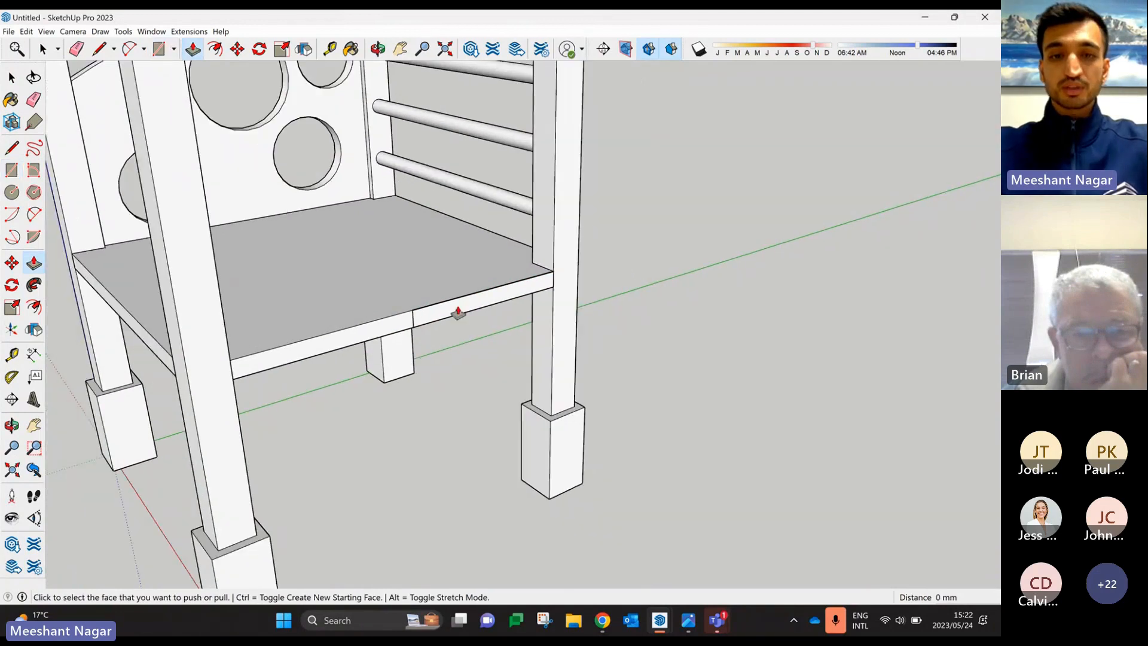
pyautogui.click(462, 308)
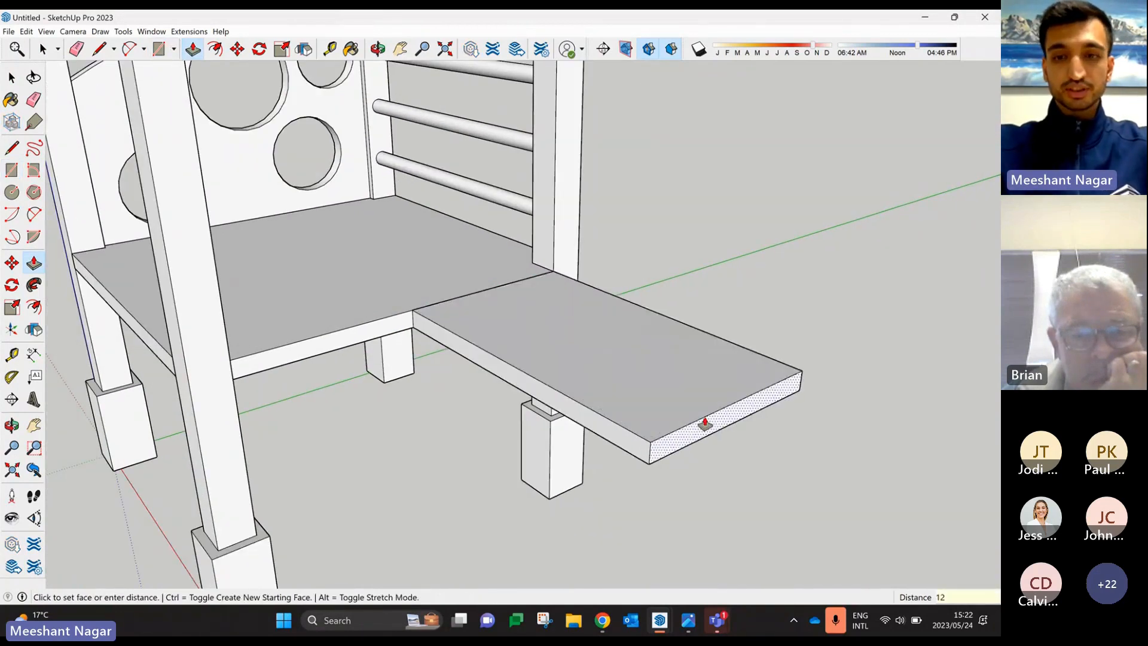
pyautogui.write('1200')
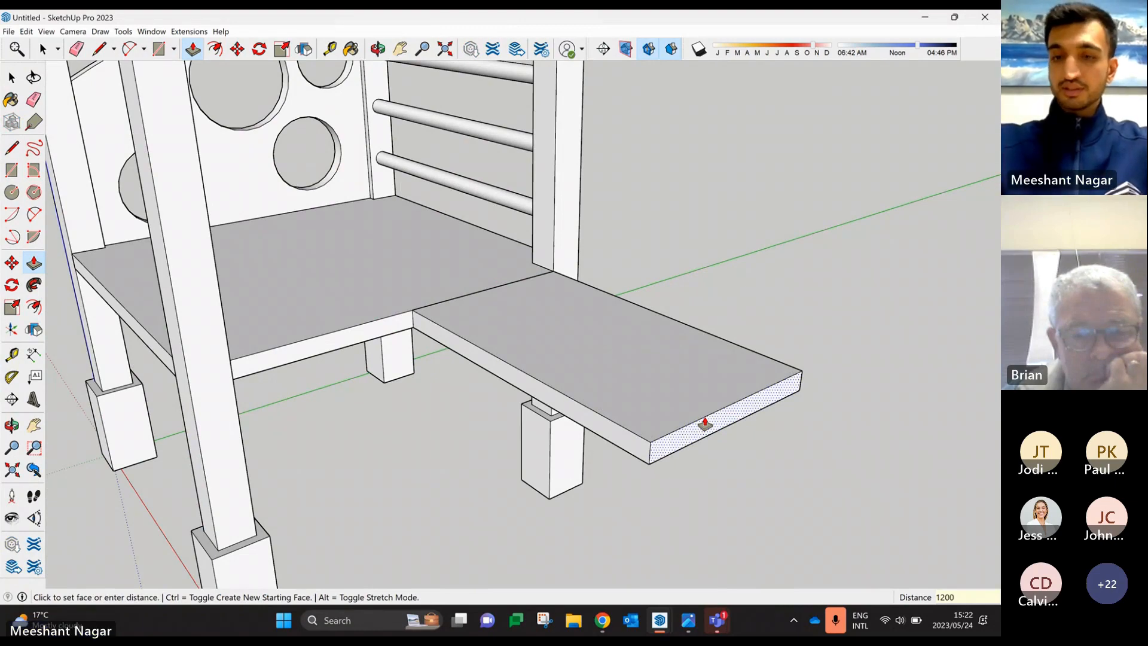
pyautogui.press('Return')
# - Push/Pull the underside of the platform extension 750 mm down to the base level of the pillar plinths
pyautogui.moveTo(703, 423); pyautogui.dragTo(605, 238, button='middle')
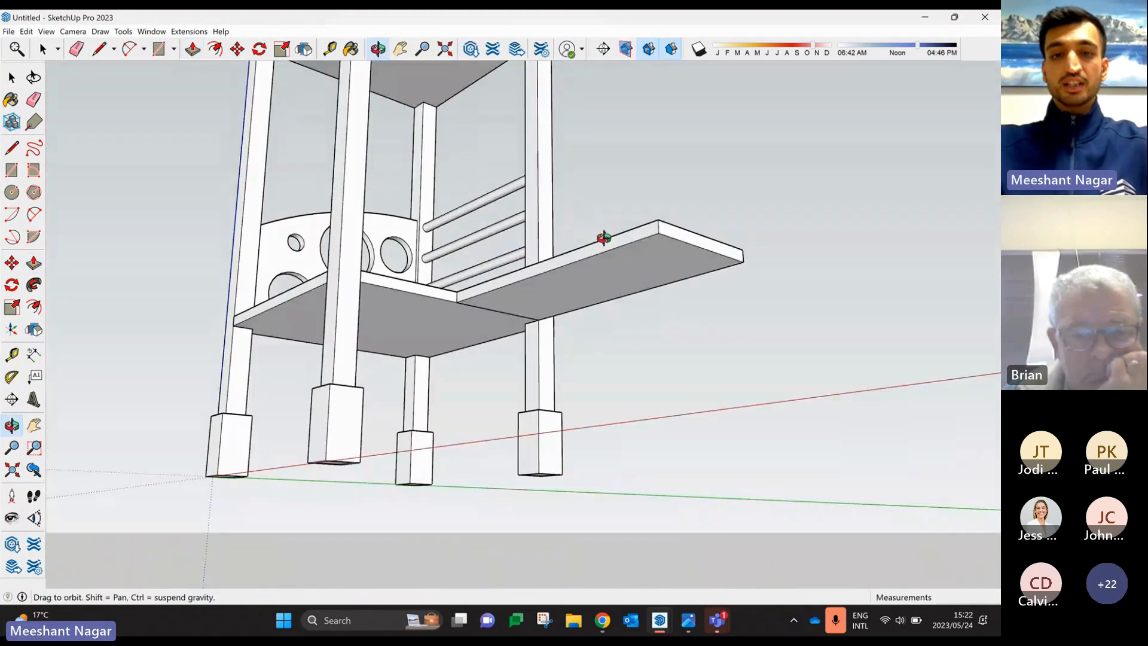
pyautogui.press('p')
pyautogui.click(598, 285)
pyautogui.moveTo(598, 290); pyautogui.dragTo(422, 510, button='middle')
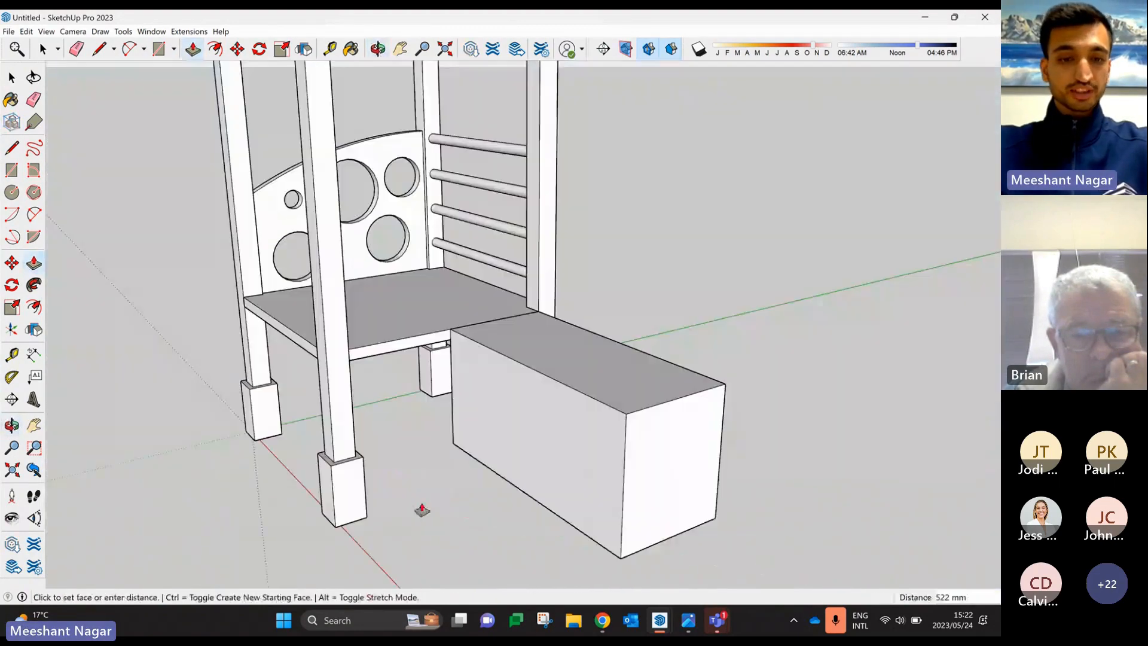
pyautogui.click(357, 528)
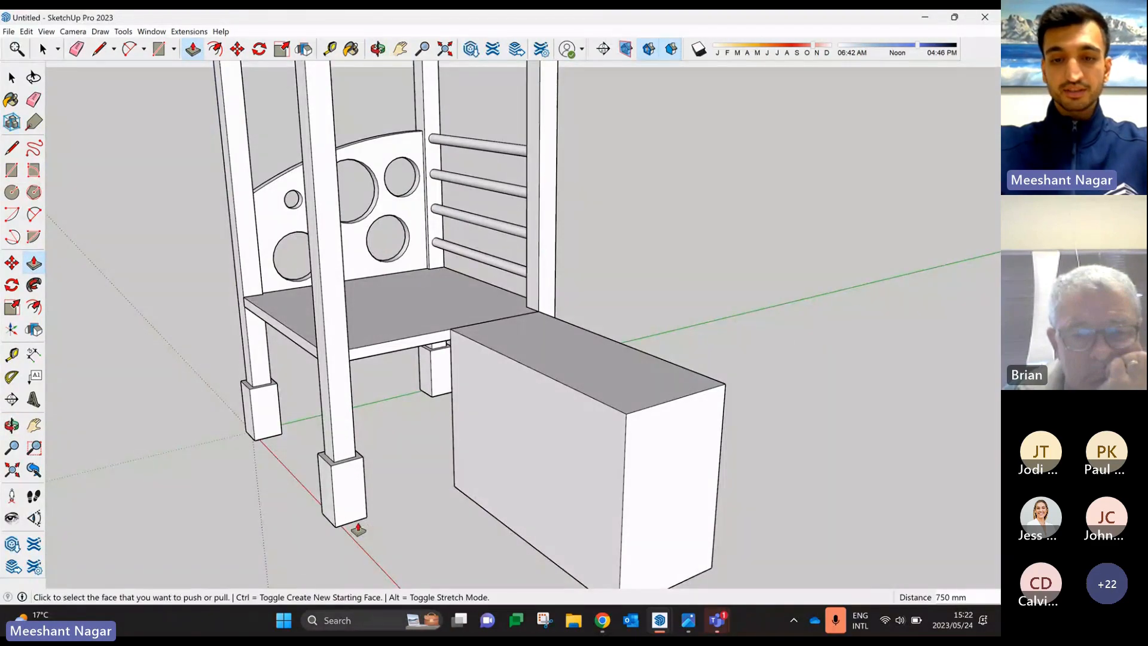
pyautogui.moveTo(479, 477); pyautogui.dragTo(573, 491, button='middle')
pyautogui.moveTo(573, 490); pyautogui.dragTo(548, 479)
pyautogui.press('p')
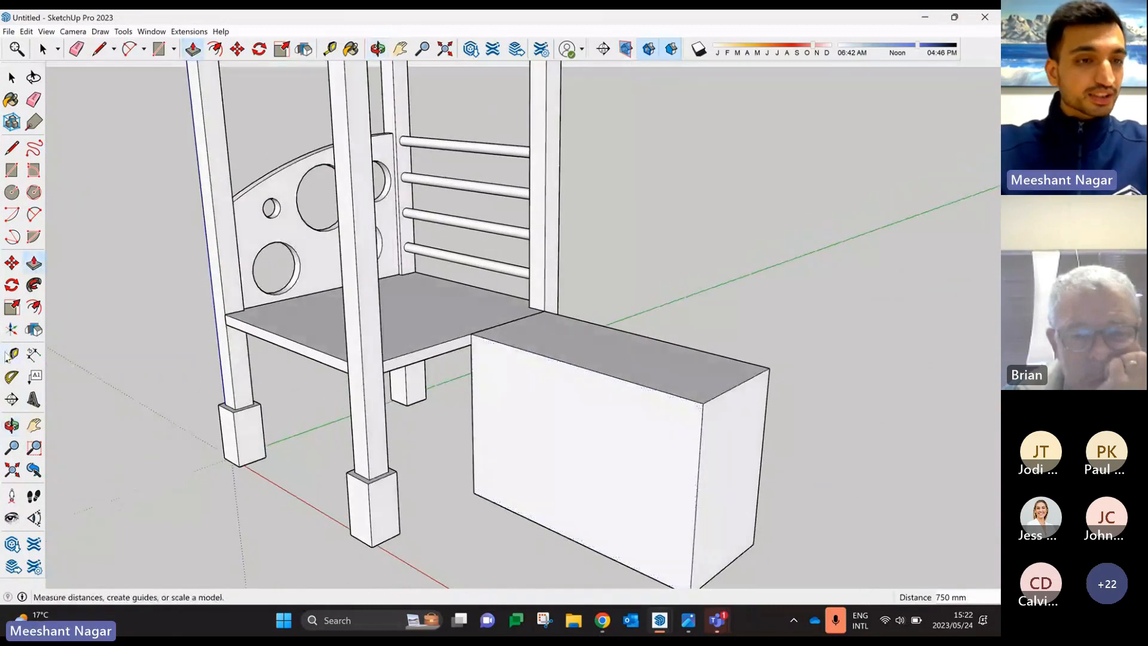
# - Place guides on the block beside the platform: 300 mm from its platform-side top edge and 200 mm below its front top edge
pyautogui.click(11, 355)
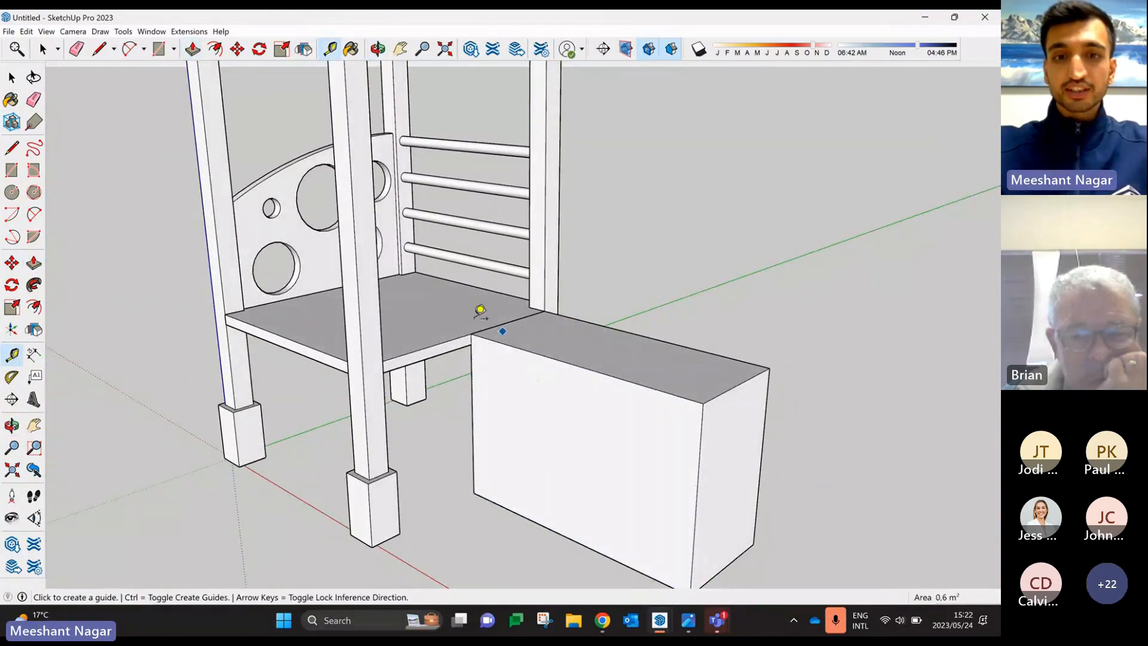
pyautogui.scroll(3, 491, 314)
pyautogui.click(513, 330)
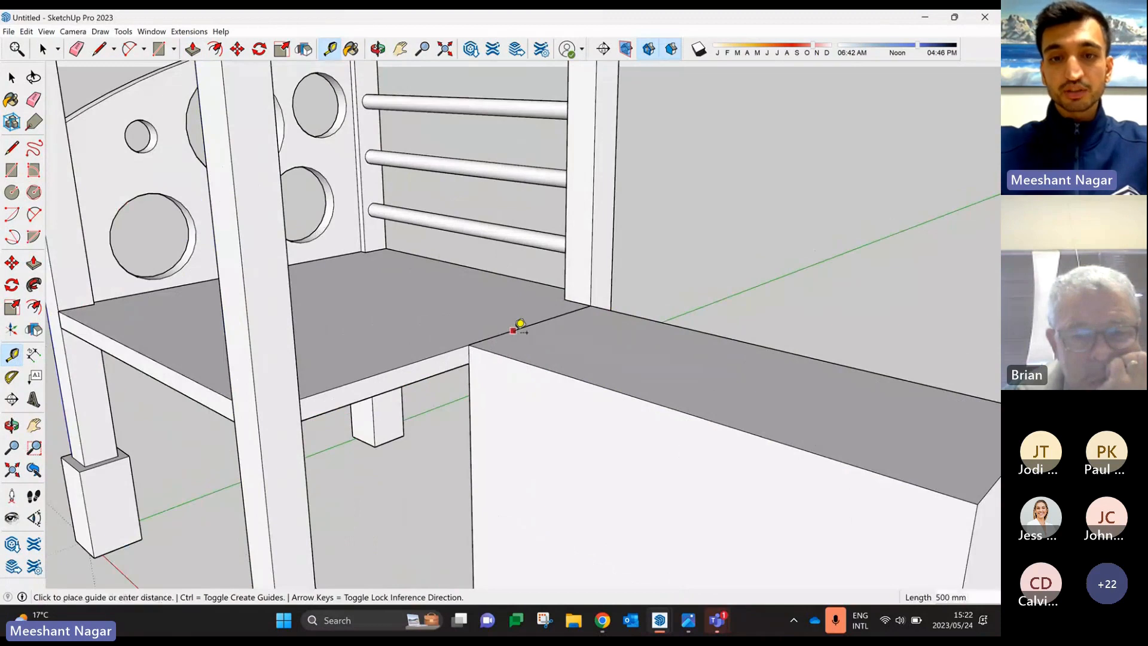
pyautogui.click(604, 353)
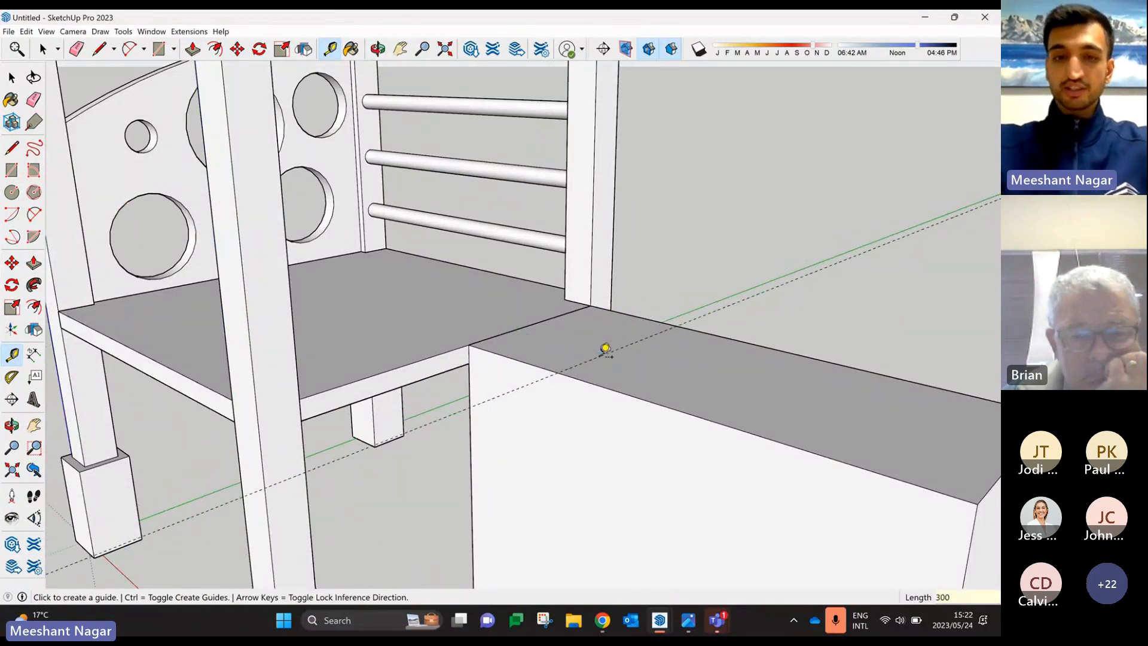
pyautogui.click(607, 385)
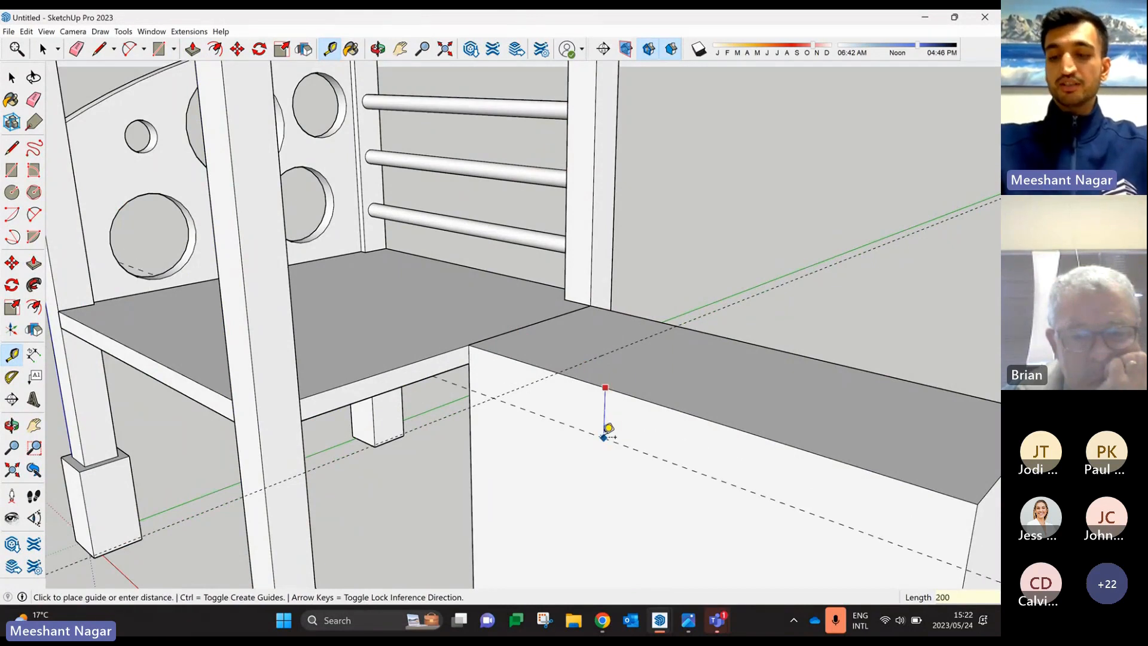
pyautogui.press('Return')
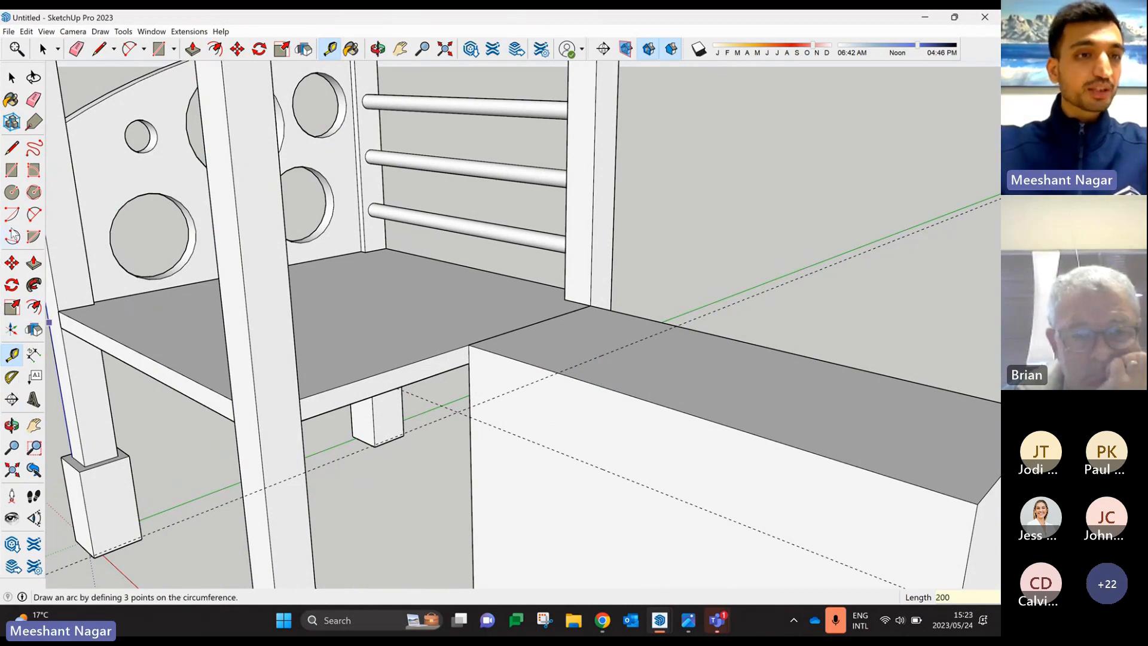
# - Draw the first stair step on the block's front face, 300 mm along the top edge and straight down to the lower guide
pyautogui.click(12, 147)
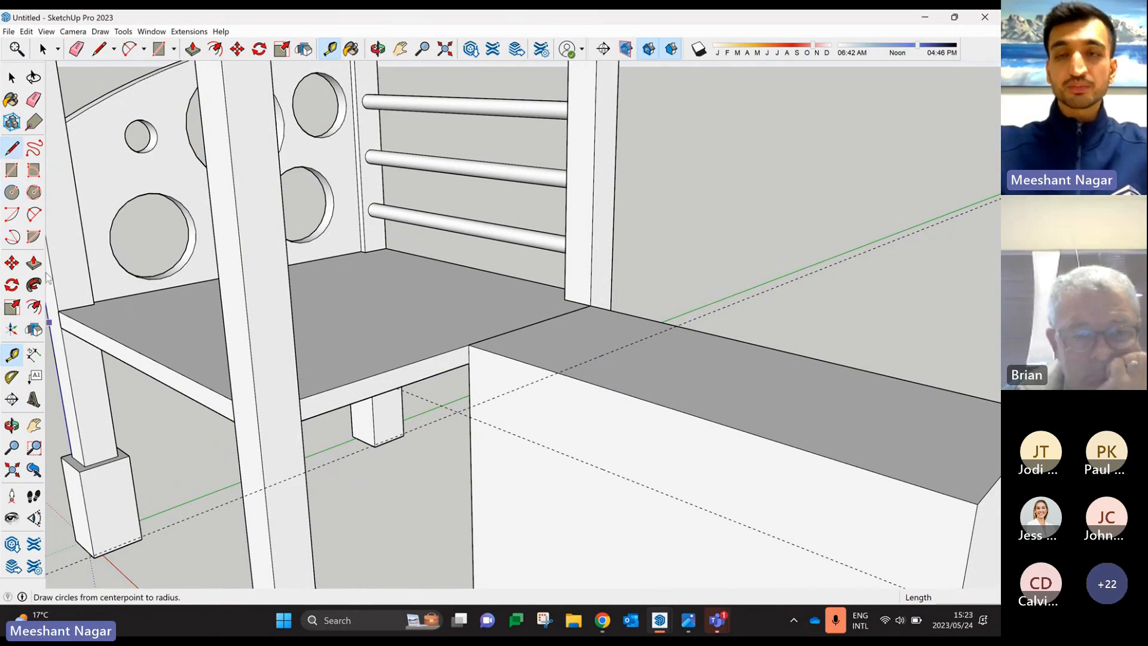
pyautogui.click(469, 344)
pyautogui.write('300')
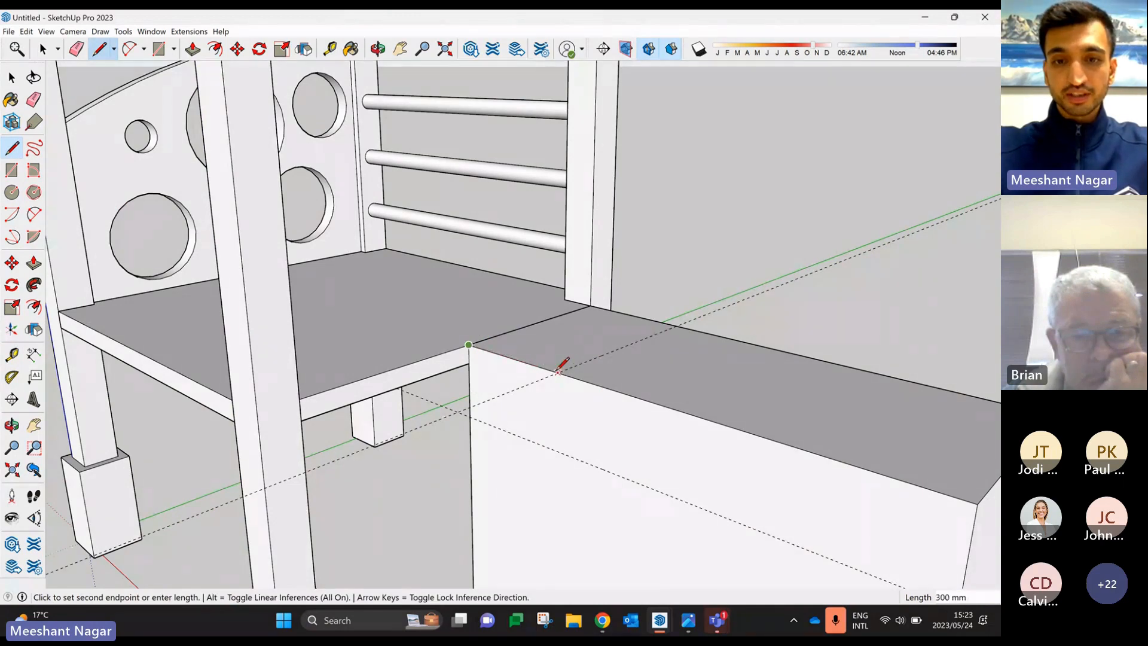
pyautogui.press('Return')
pyautogui.click(558, 373)
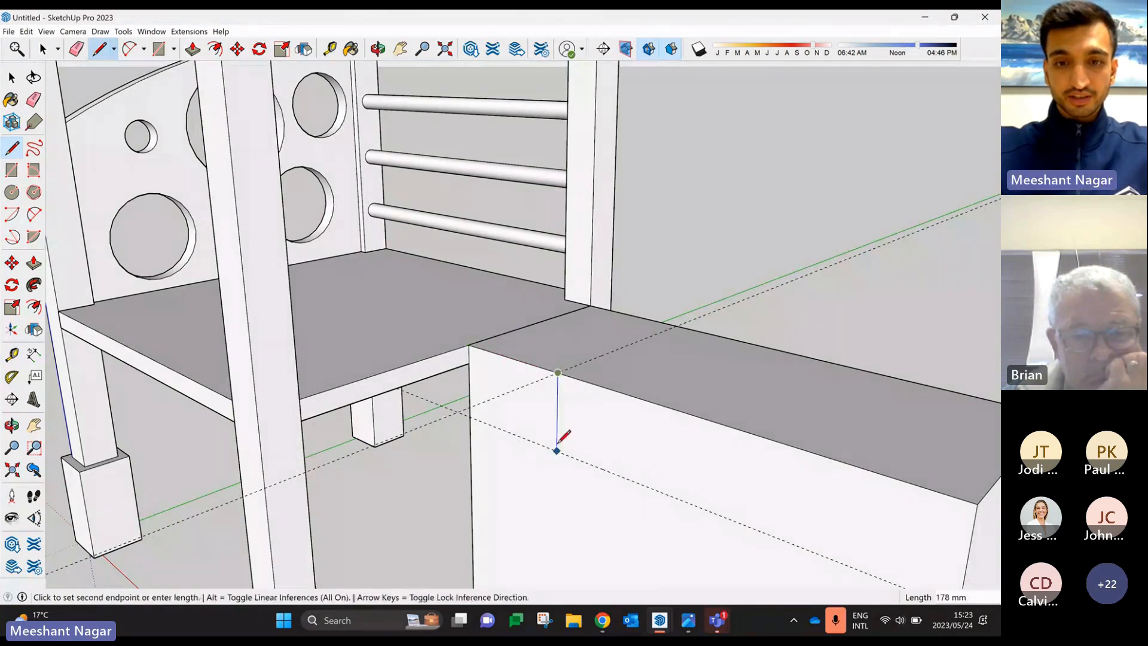
pyautogui.press('Escape')
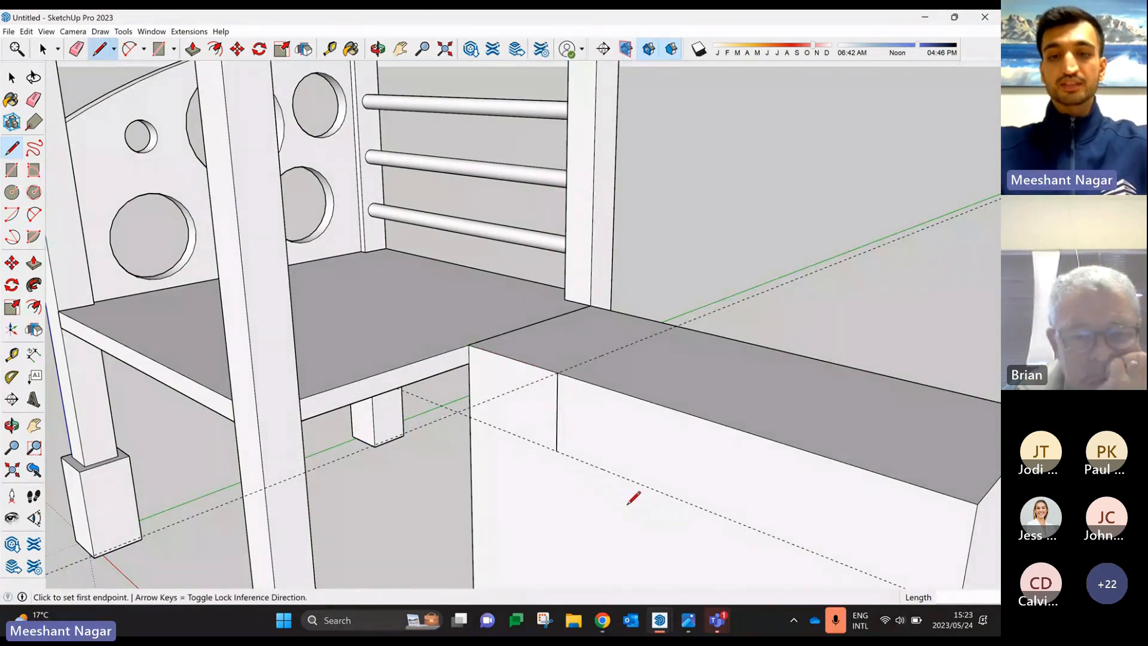
# - Copy the two step lines from the block's corner to the end of the first riser and array the copy x3
pyautogui.click(11, 78)
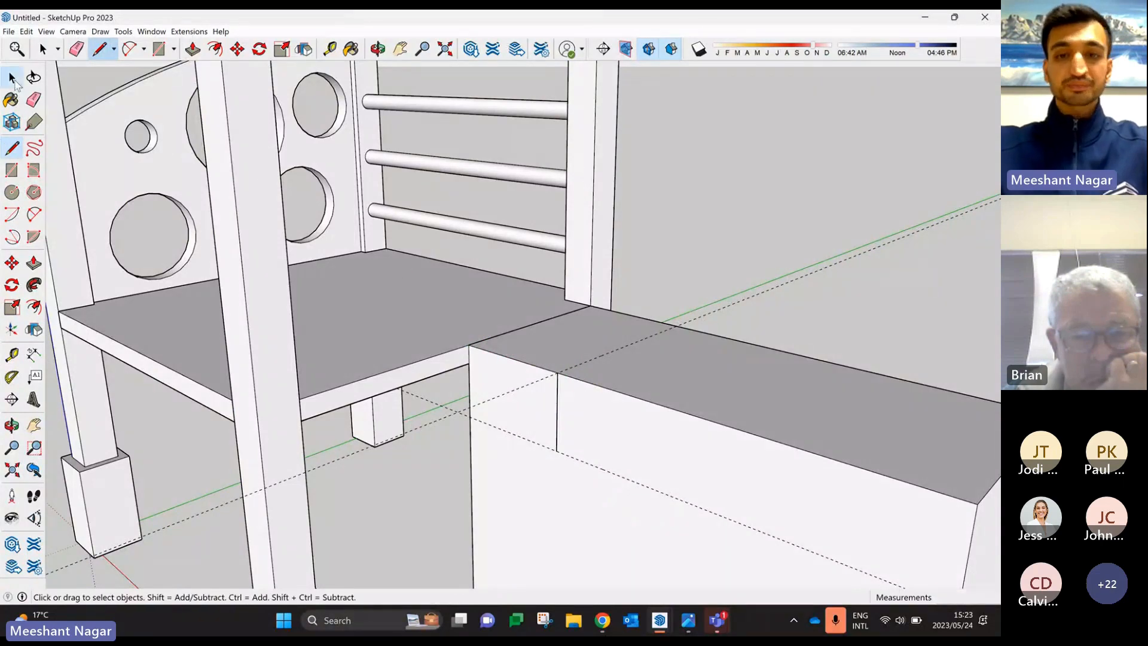
pyautogui.click(512, 356)
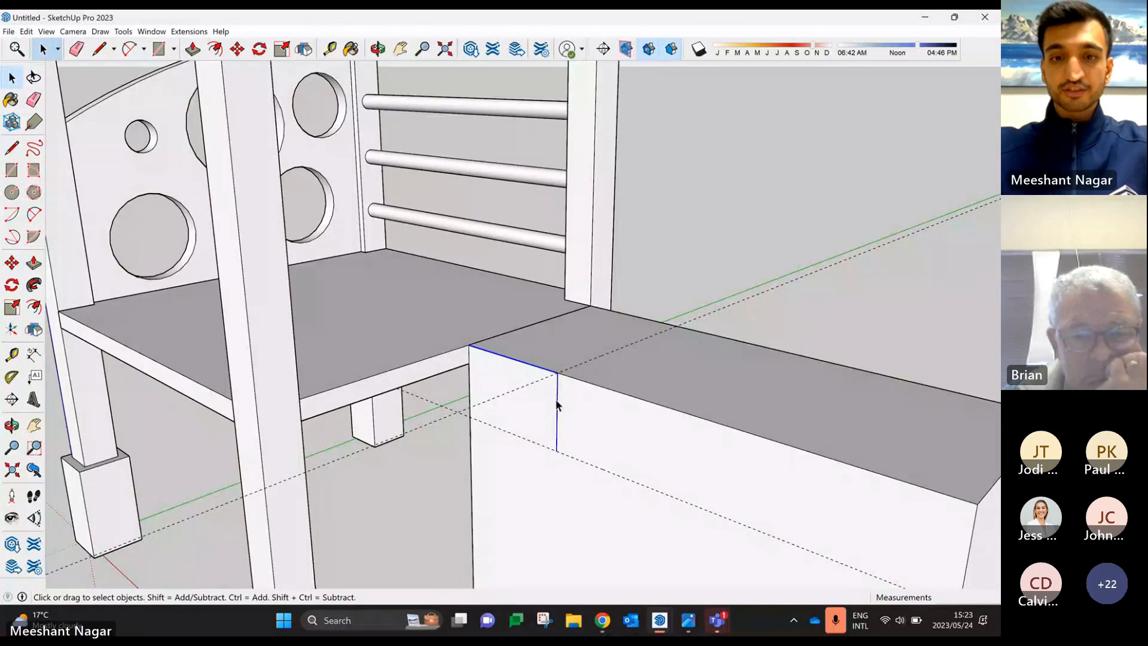
pyautogui.scroll(-5, 557, 400)
pyautogui.moveTo(553, 351); pyautogui.dragTo(618, 358, button='middle')
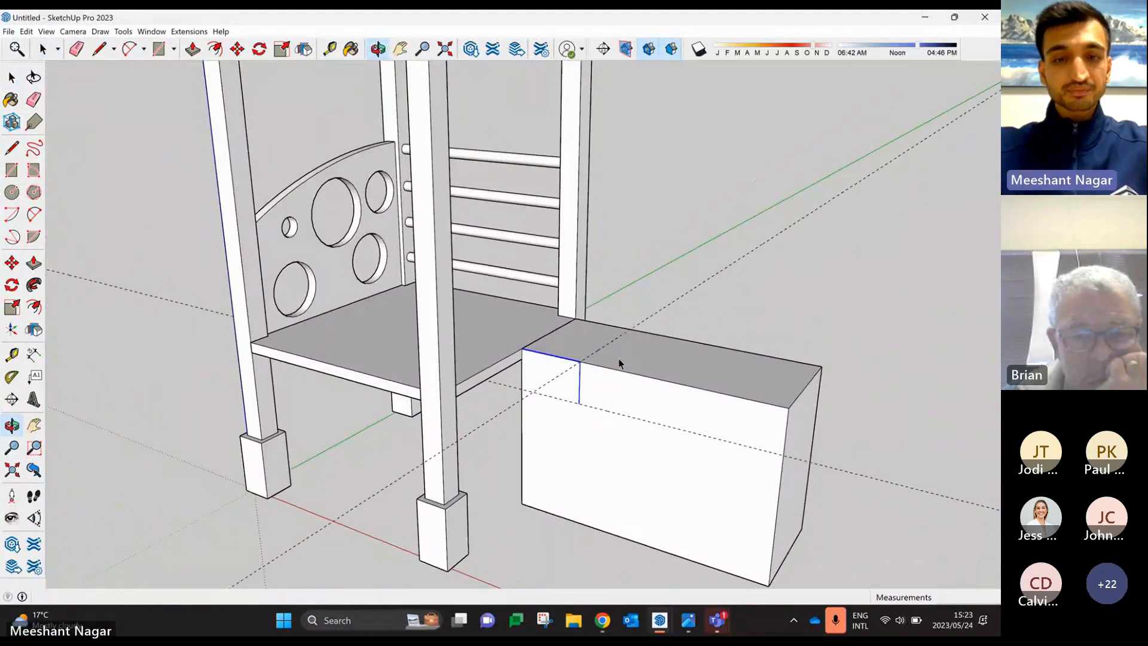
pyautogui.click(12, 264)
pyautogui.scroll(3, 597, 385)
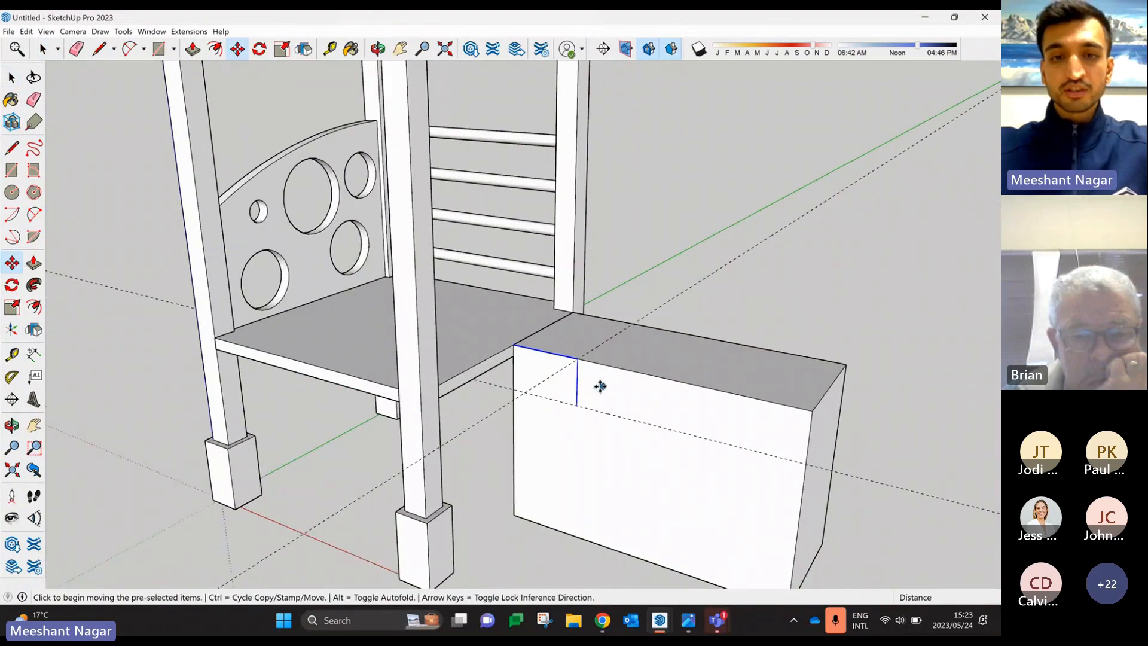
pyautogui.click(483, 329)
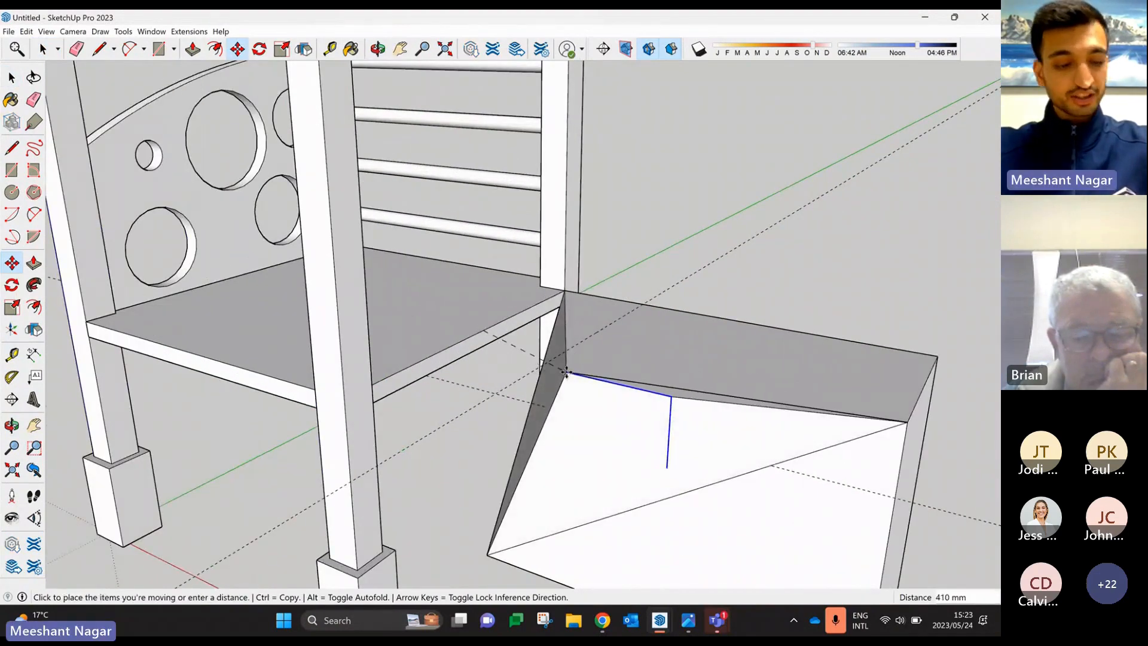
pyautogui.press('ctrl')
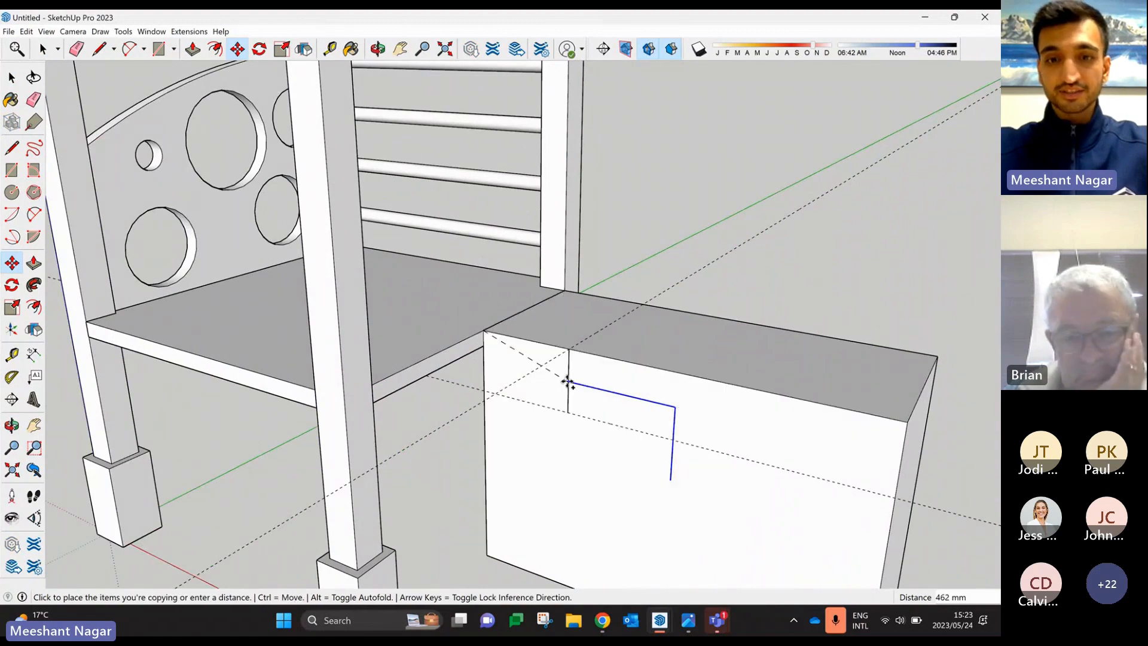
pyautogui.click(569, 413)
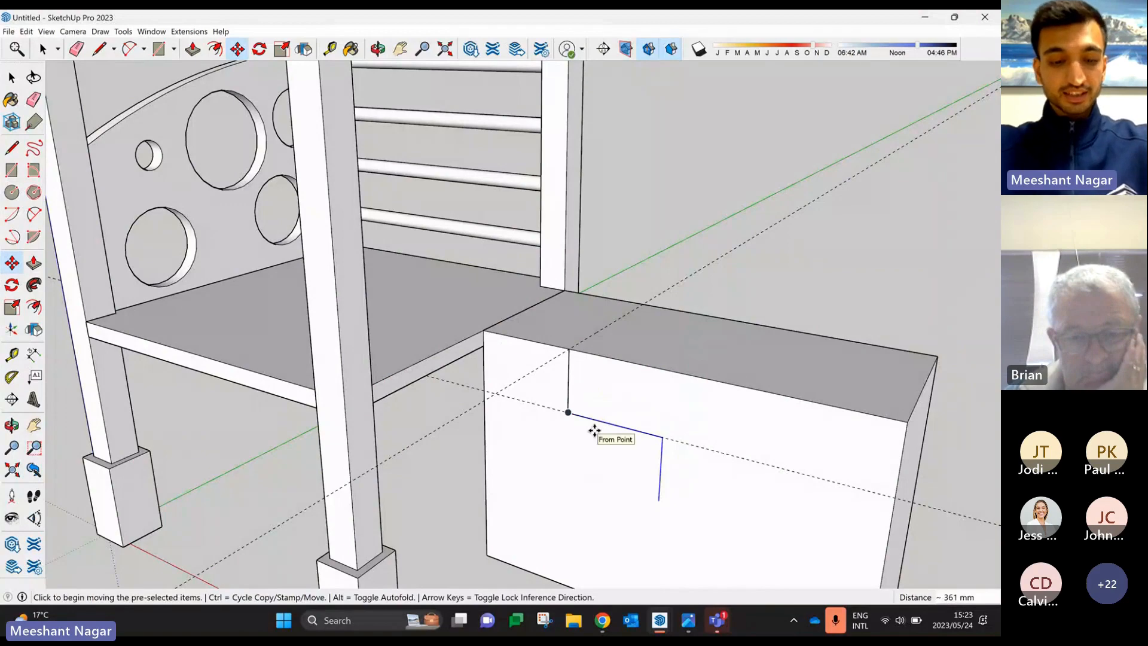
pyautogui.press('Return')
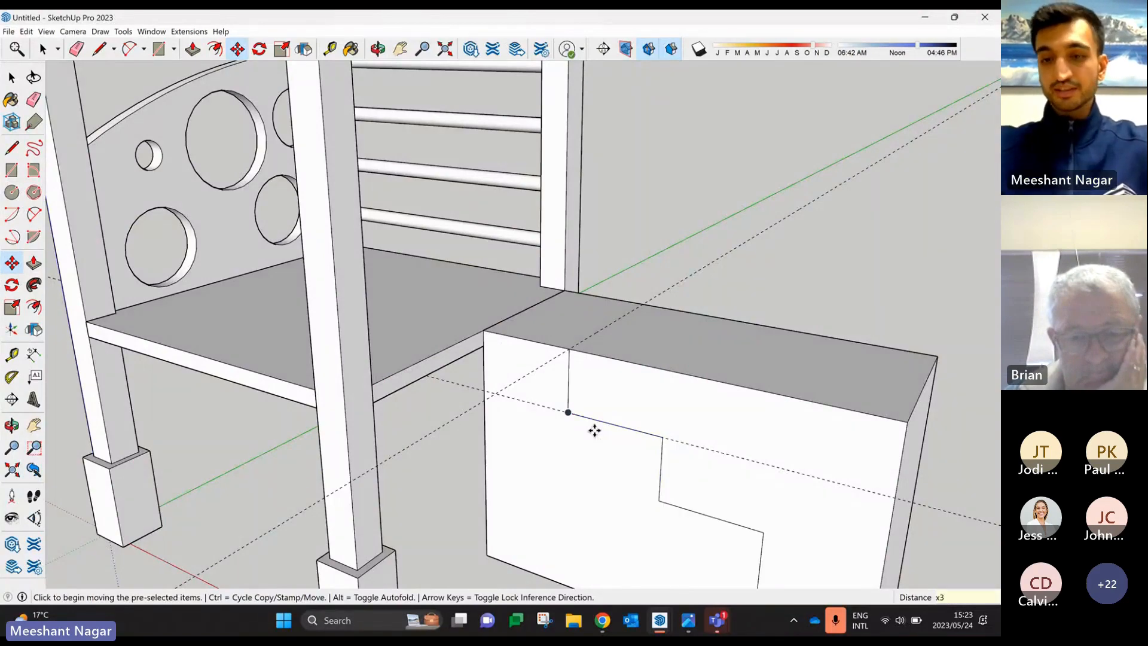
# - Push the area above the stepped line 500 mm through the block to cut out the stairs
pyautogui.scroll(-3, 595, 431)
pyautogui.moveTo(811, 488); pyautogui.dragTo(790, 475, button='middle')
pyautogui.scroll(3, 772, 496)
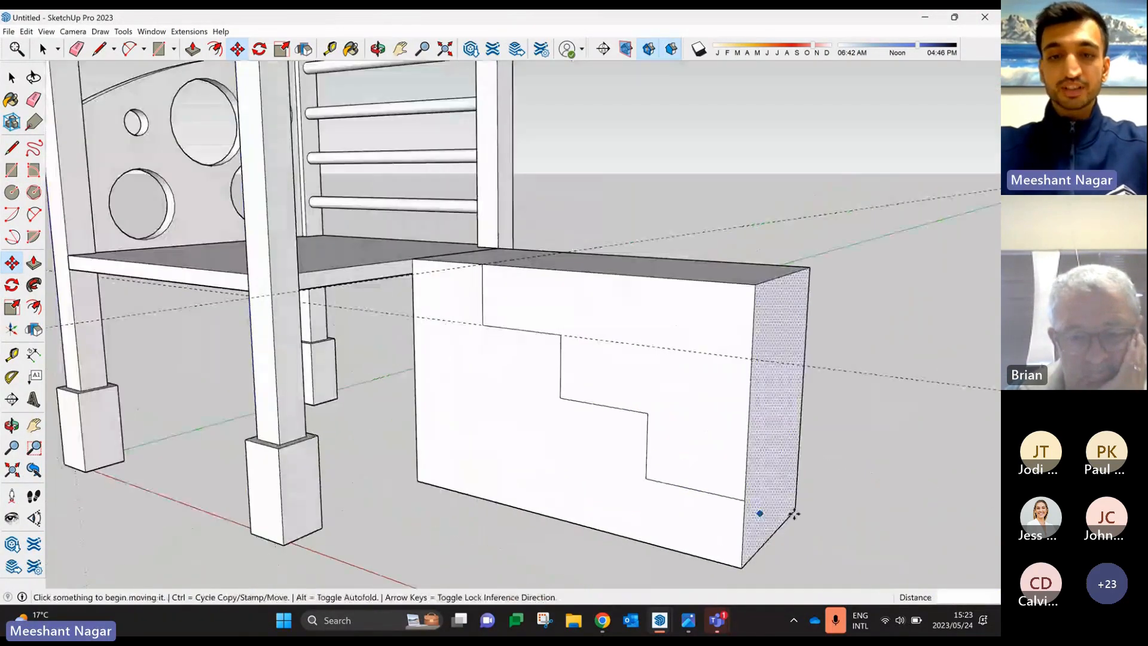
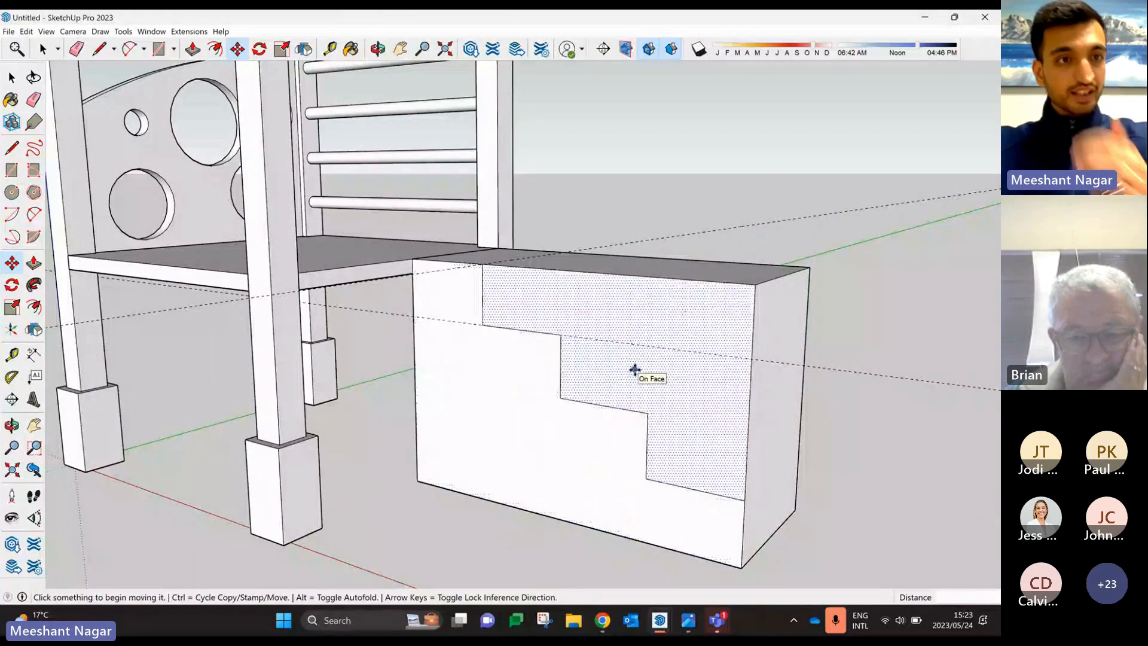
pyautogui.click(32, 266)
pyautogui.click(584, 303)
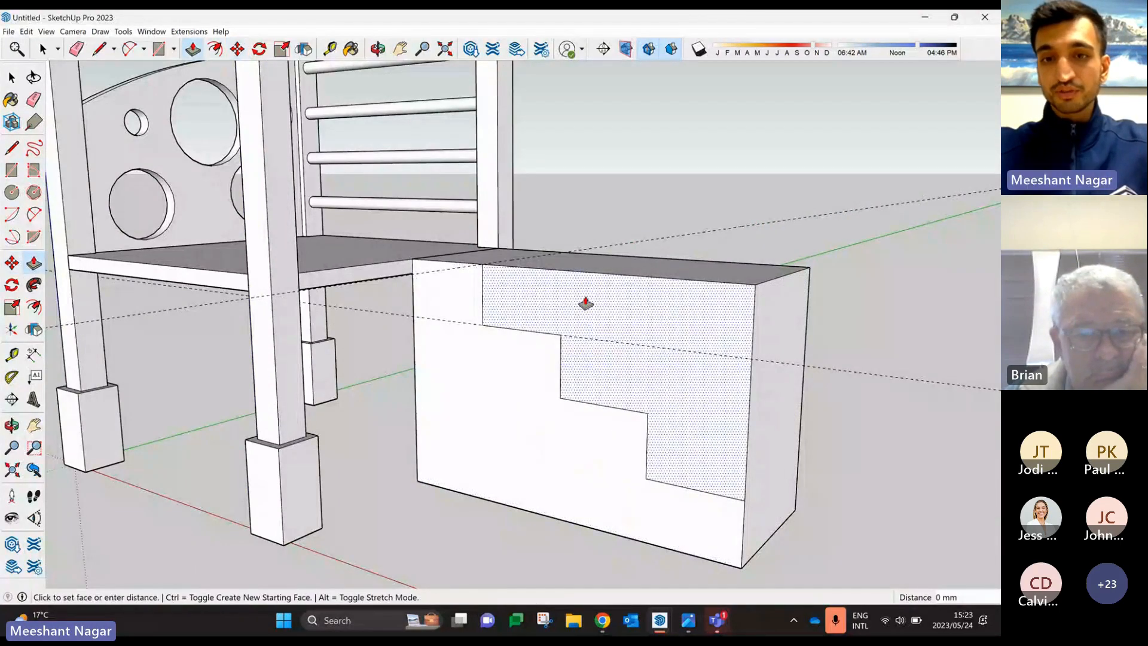
pyautogui.click(679, 287)
# - Delete the construction guides around the staircase
pyautogui.moveTo(662, 275); pyautogui.dragTo(592, 335, button='middle')
pyautogui.click(11, 79)
pyautogui.click(11, 80)
pyautogui.moveTo(730, 167); pyautogui.dragTo(679, 216)
pyautogui.press('Delete')
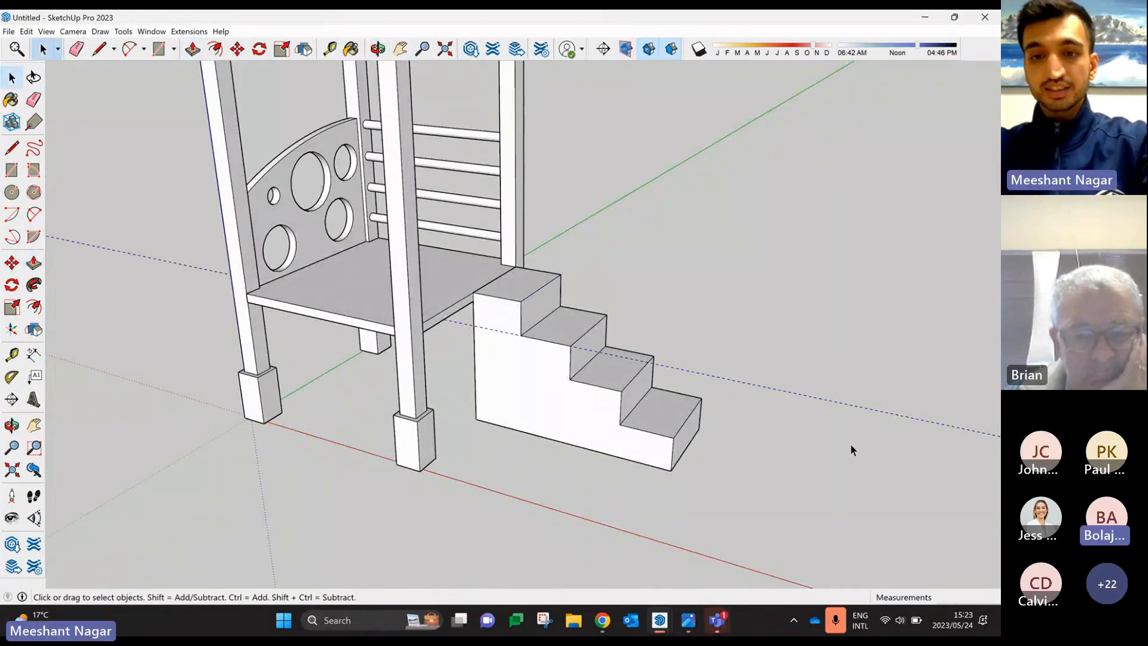
# - Draw an arc with a bulge of about 49 mm across the staircase's side face, from its vertical platform-side edge to its bottom edge
pyautogui.scroll(3, 587, 414)
pyautogui.moveTo(586, 414); pyautogui.dragTo(548, 405, button='middle')
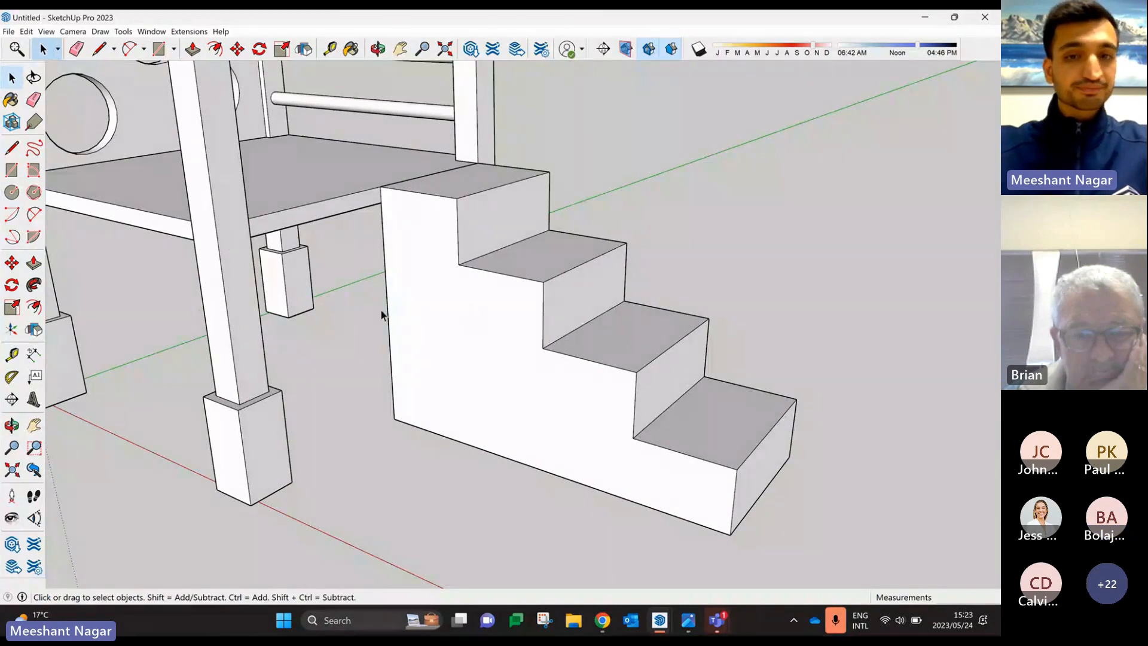
pyautogui.moveTo(470, 311)
pyautogui.mouseDown(button='middle')
pyautogui.moveTo(490, 323)
pyautogui.moveTo(480, 329)
pyautogui.mouseUp(button='middle')
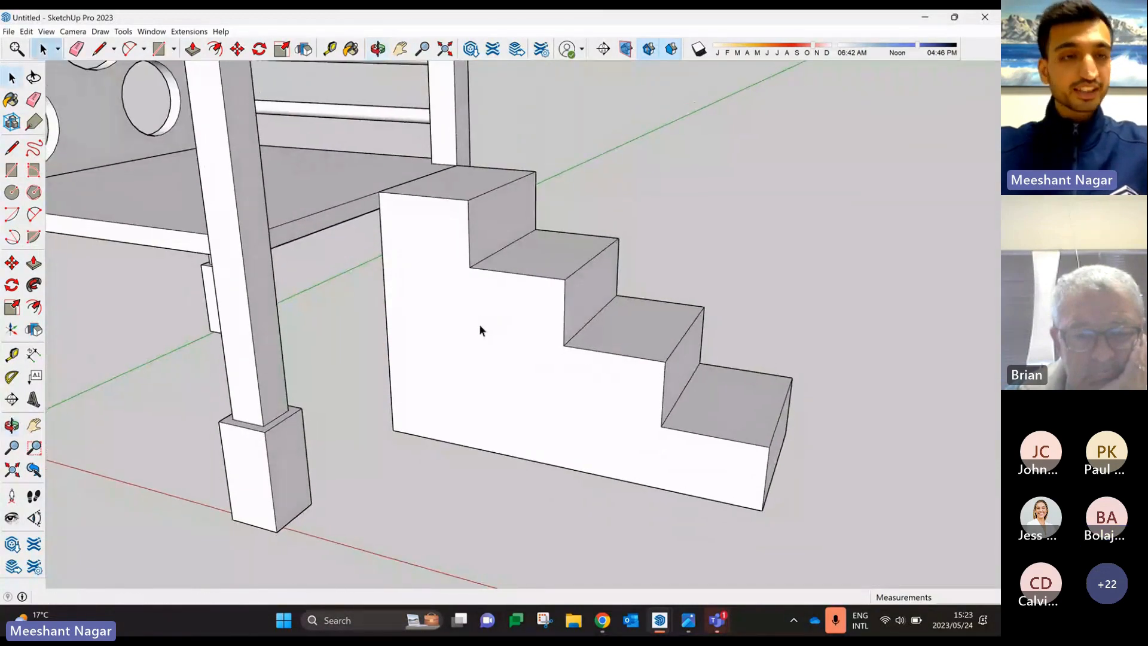
pyautogui.click(33, 214)
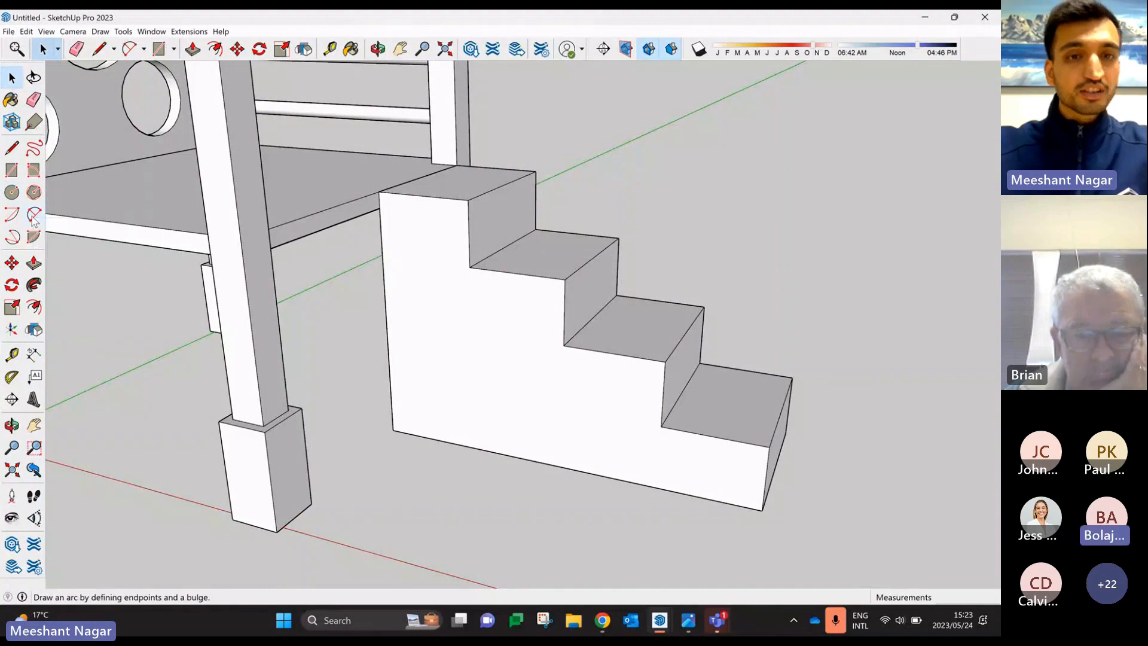
pyautogui.click(381, 223)
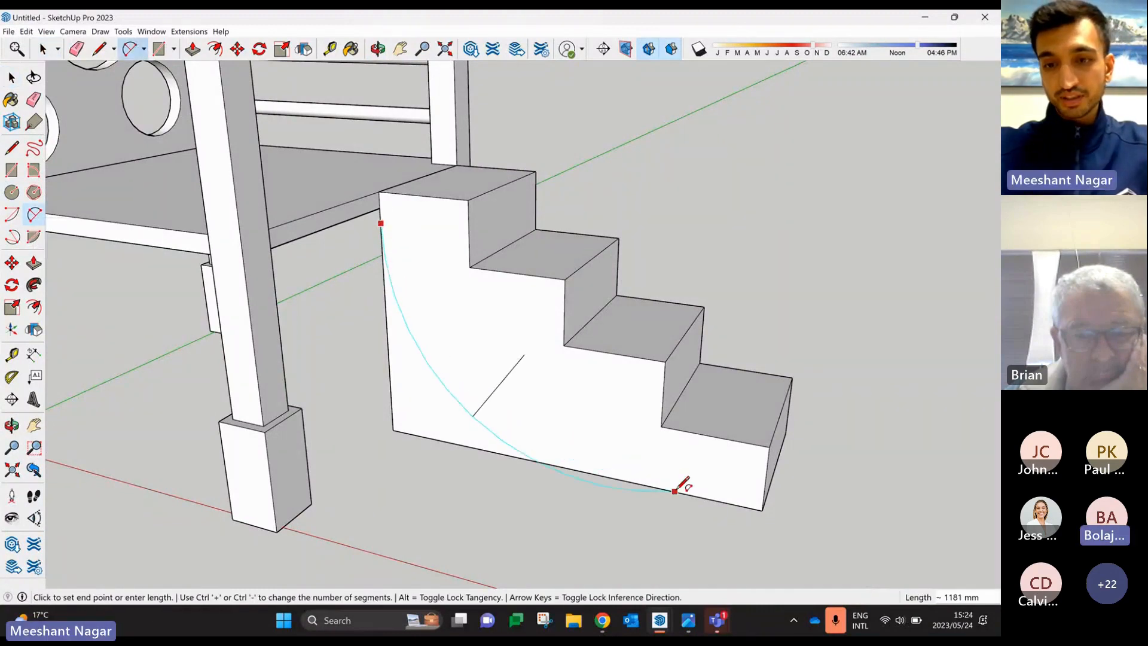
pyautogui.click(687, 493)
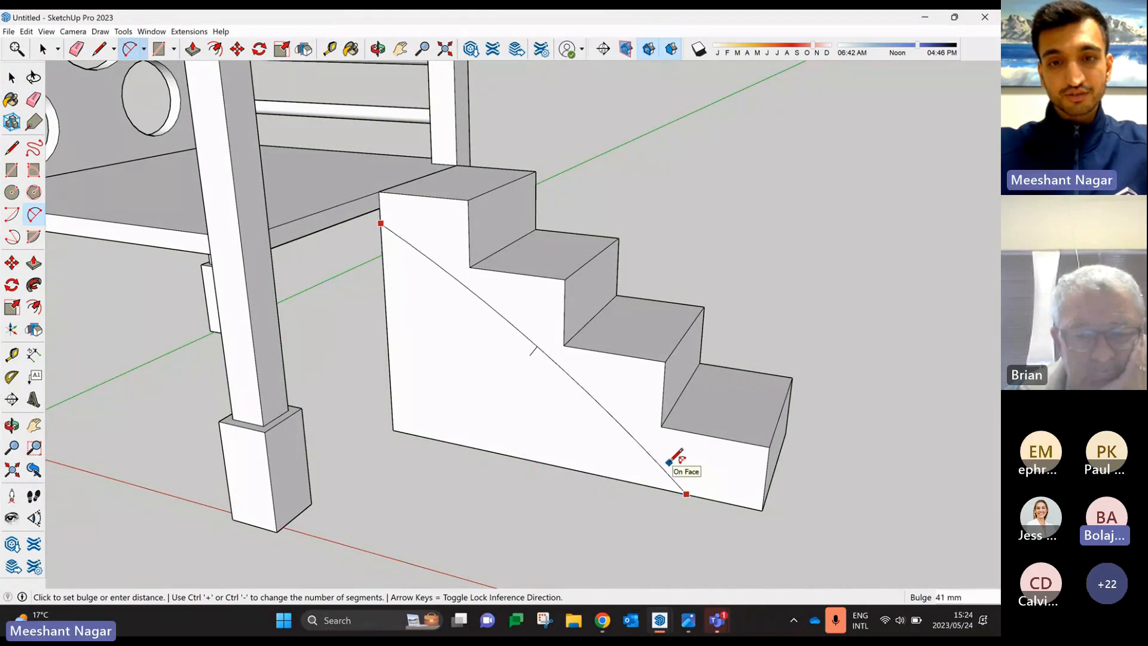
pyautogui.click(678, 457)
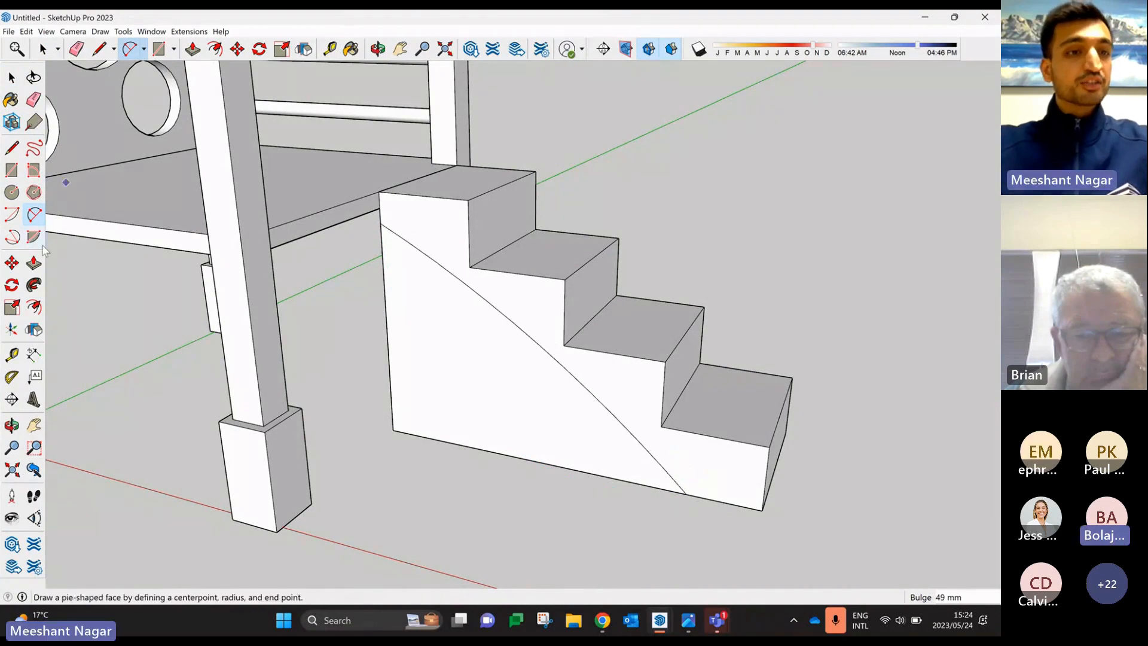
# - Push the area below the arc 500 mm through the staircase to hollow out its underside
pyautogui.click(34, 263)
pyautogui.click(528, 419)
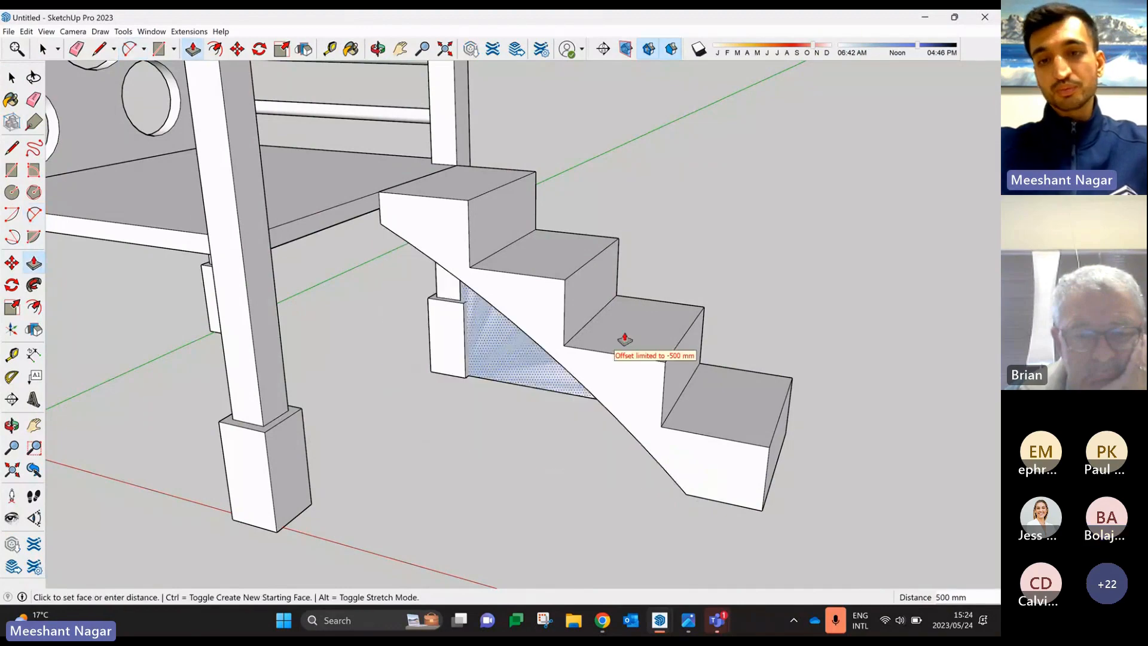
pyautogui.click(618, 269)
# - Extend the staircase's side face outward by 500 mm to the platform's front corner so the steps span the platform's full width
pyautogui.scroll(-4, 646, 346)
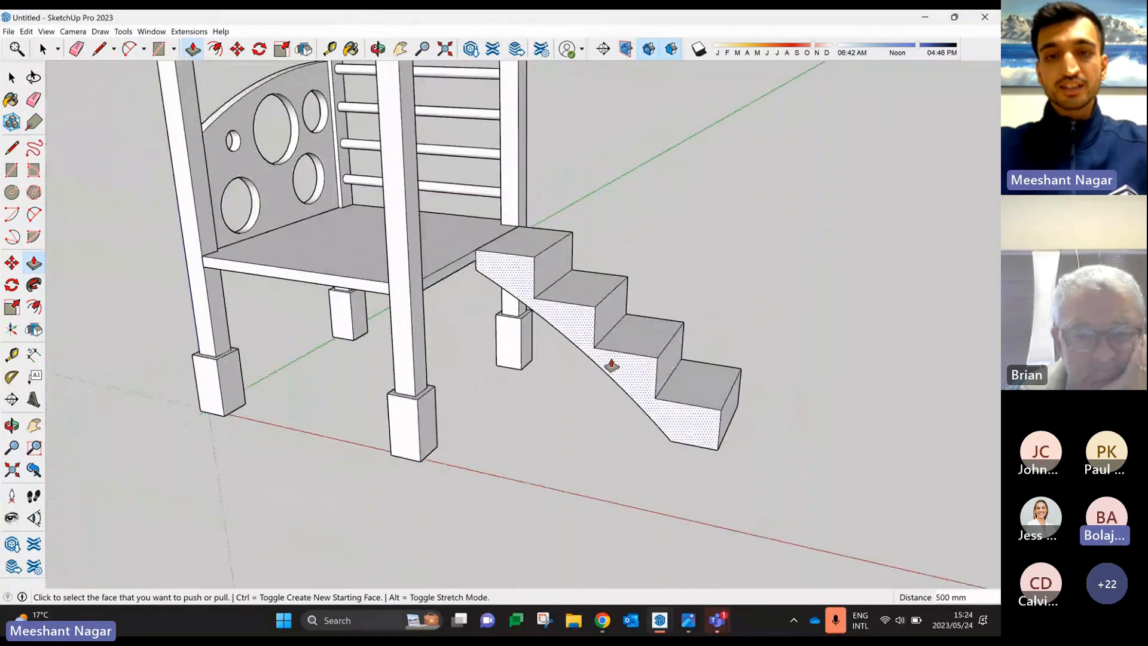
pyautogui.moveTo(612, 364); pyautogui.dragTo(464, 307, button='middle')
pyautogui.scroll(3, 465, 307)
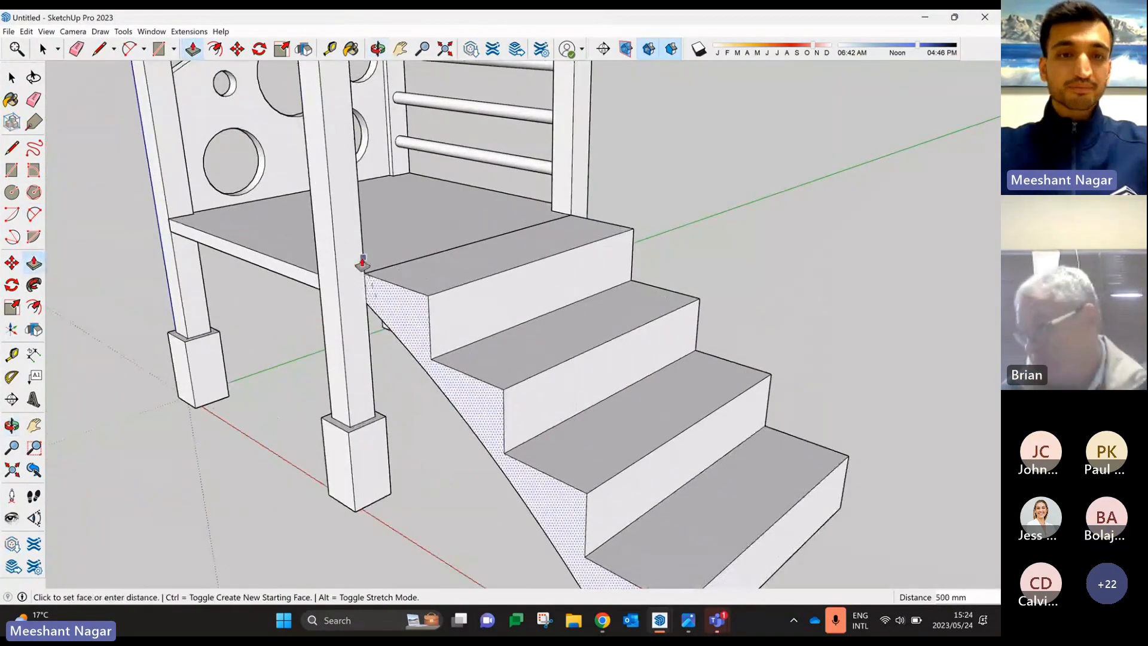
pyautogui.moveTo(514, 329); pyautogui.dragTo(529, 362, button='middle')
pyautogui.scroll(-3, 551, 346)
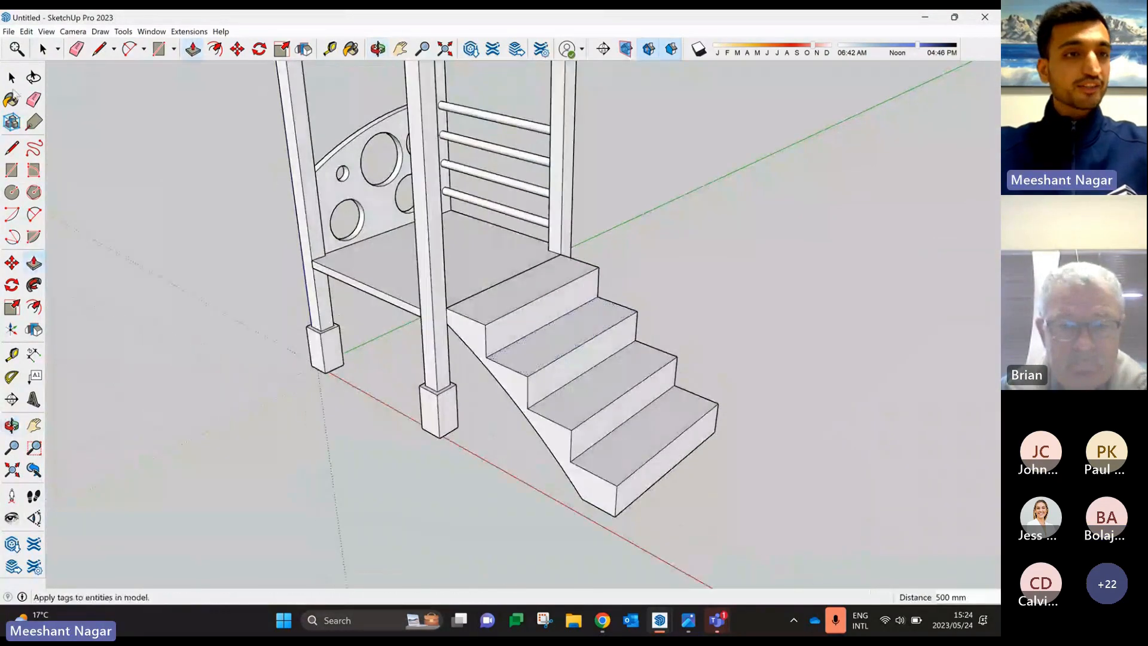
# - Select all of the staircase's connected geometry, make it a group, and clear the selection
pyautogui.click(17, 83)
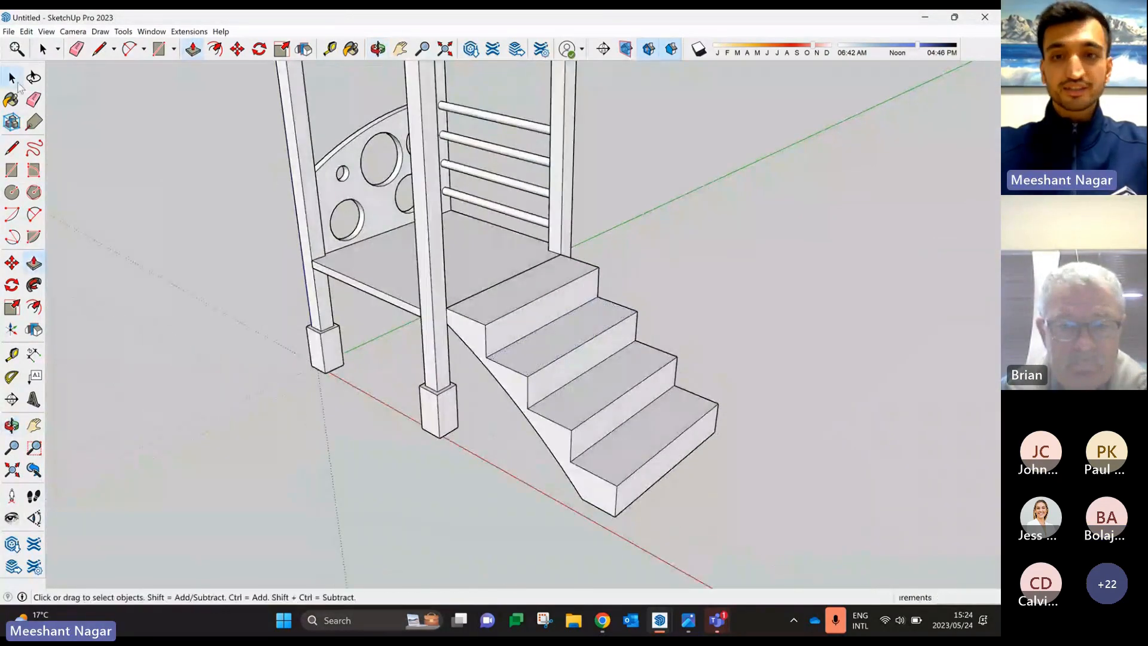
pyautogui.tripleClick(605, 347)
pyautogui.rightClick(605, 347)
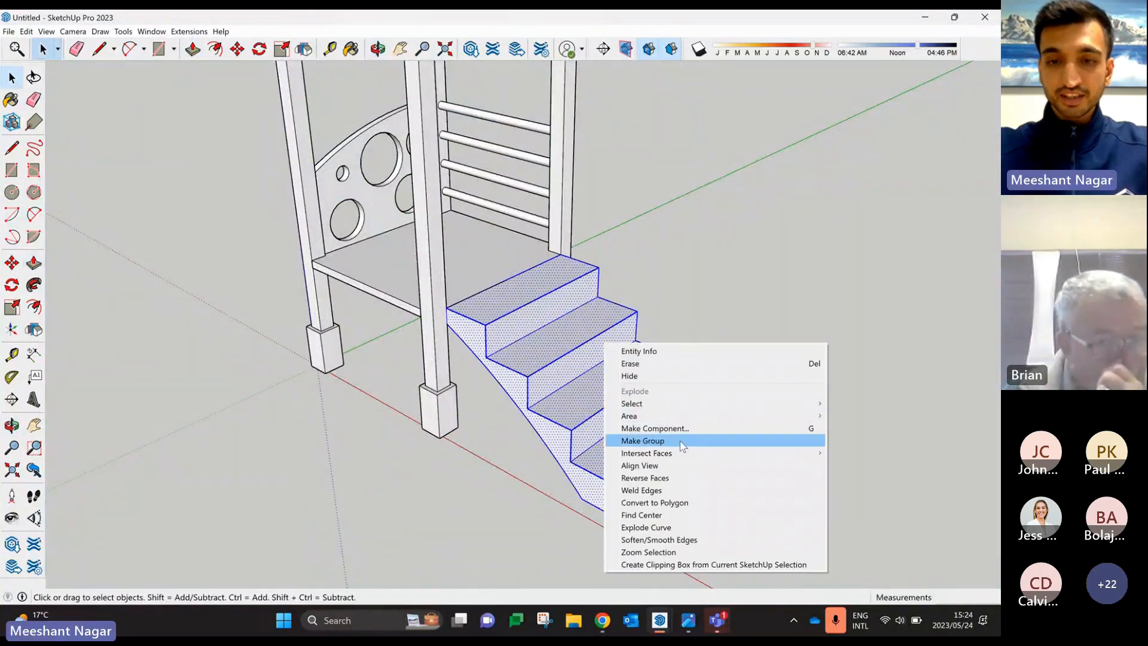
pyautogui.click(679, 439)
pyautogui.moveTo(680, 440); pyautogui.dragTo(515, 317, button='middle')
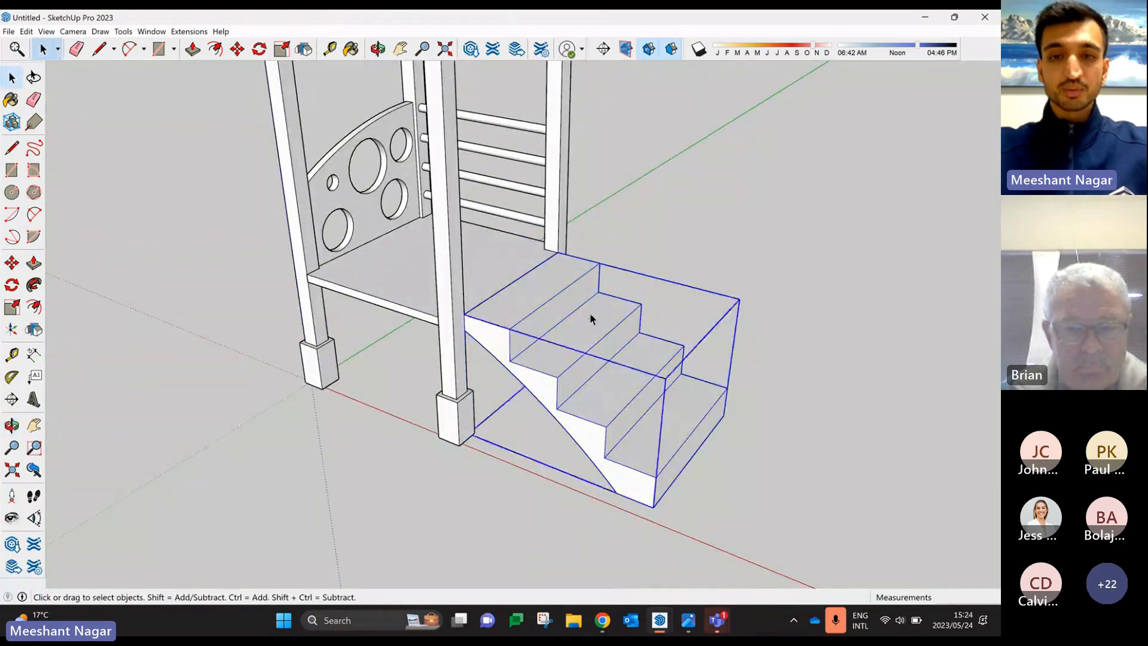
pyautogui.moveTo(592, 317); pyautogui.dragTo(526, 482, button='middle')
pyautogui.click(679, 388)
pyautogui.moveTo(679, 389); pyautogui.dragTo(520, 413, button='middle')
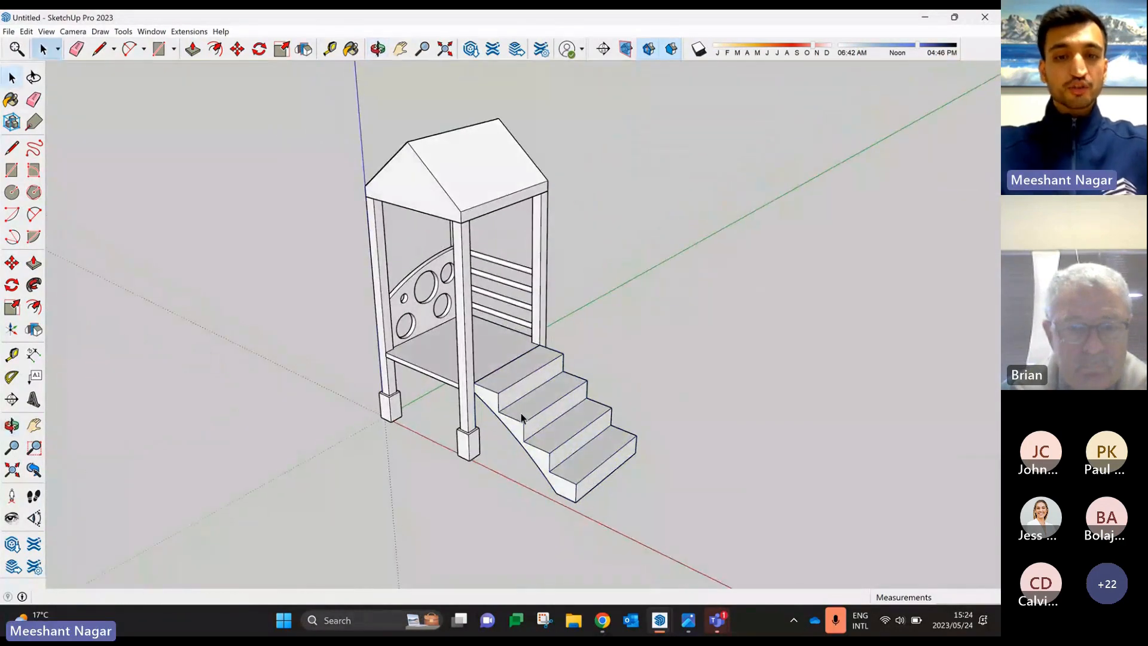
# - Draw a 500 mm by 50 mm rectangle on the platform's front edge face, from its midpoint to the staircase-side post
pyautogui.scroll(4, 372, 396)
pyautogui.moveTo(436, 405); pyautogui.dragTo(669, 338, button='middle')
pyautogui.click(685, 369)
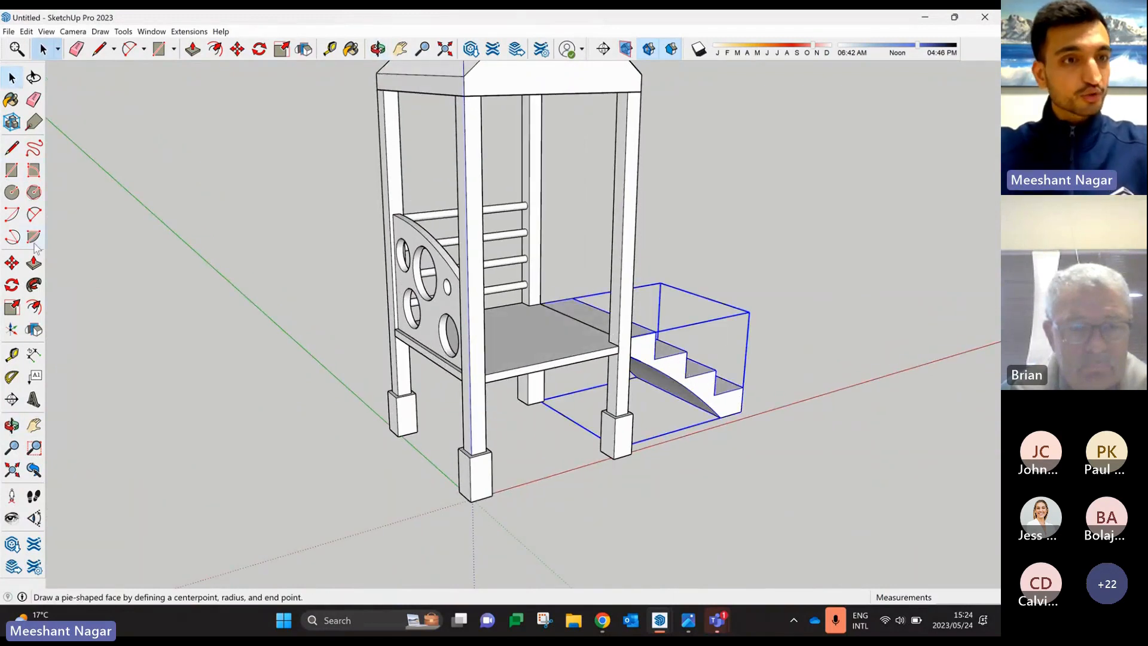
pyautogui.click(11, 170)
pyautogui.scroll(3, 521, 332)
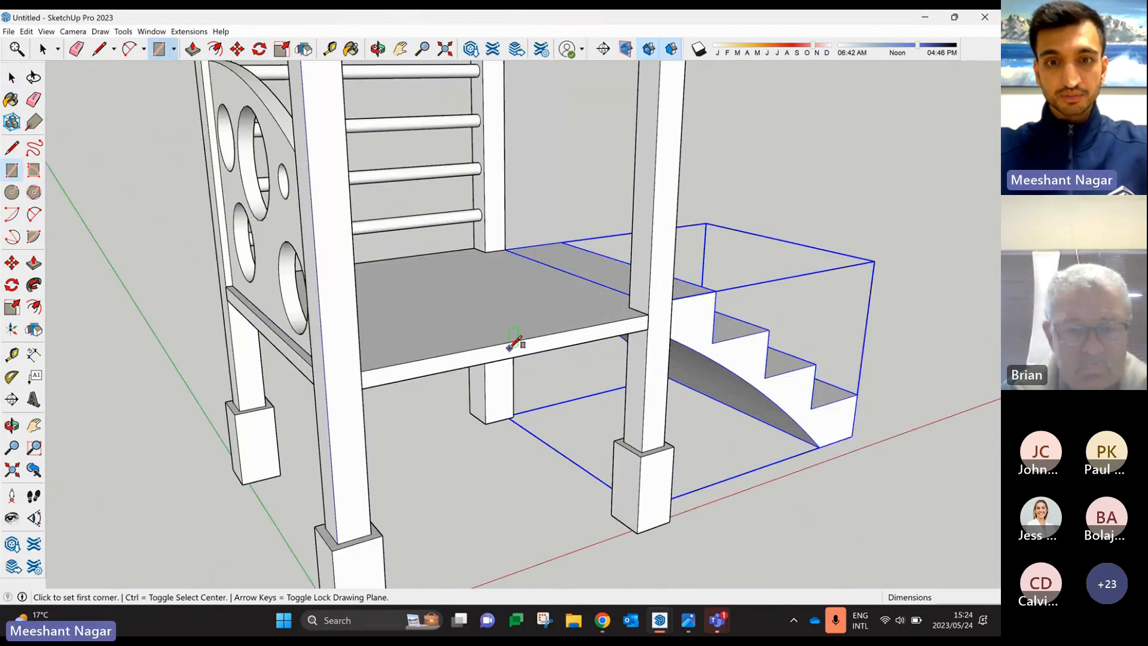
pyautogui.click(519, 339)
pyautogui.click(655, 337)
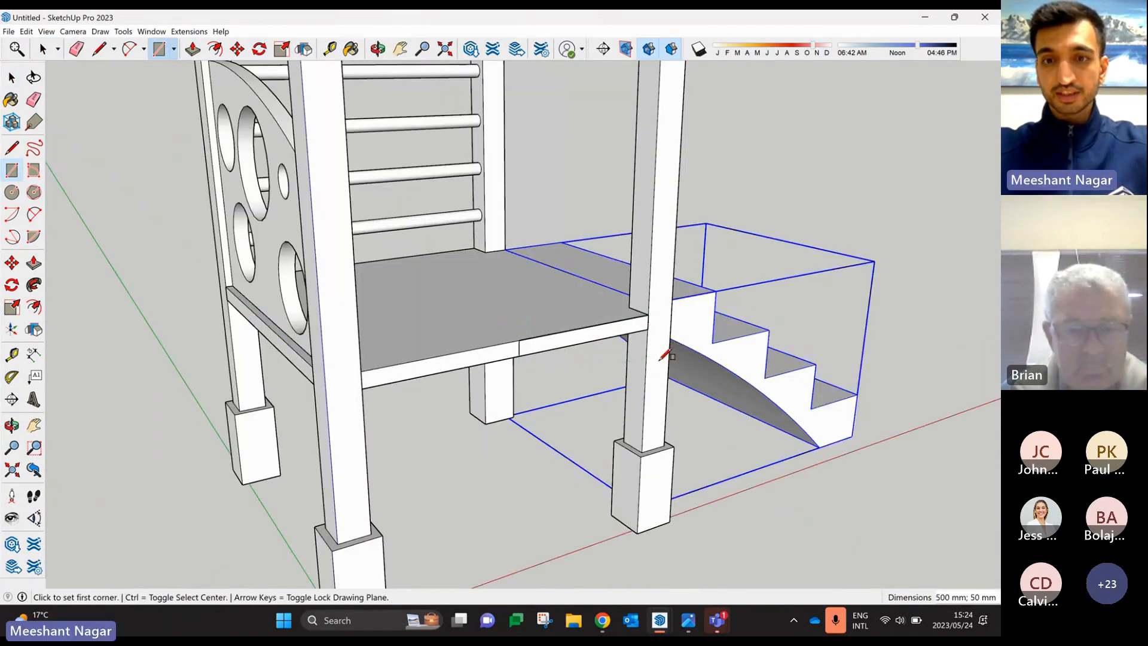
# - Extrude the rectangle on the platform's front edge outward by 1800 mm to form a board
pyautogui.click(35, 264)
pyautogui.click(593, 337)
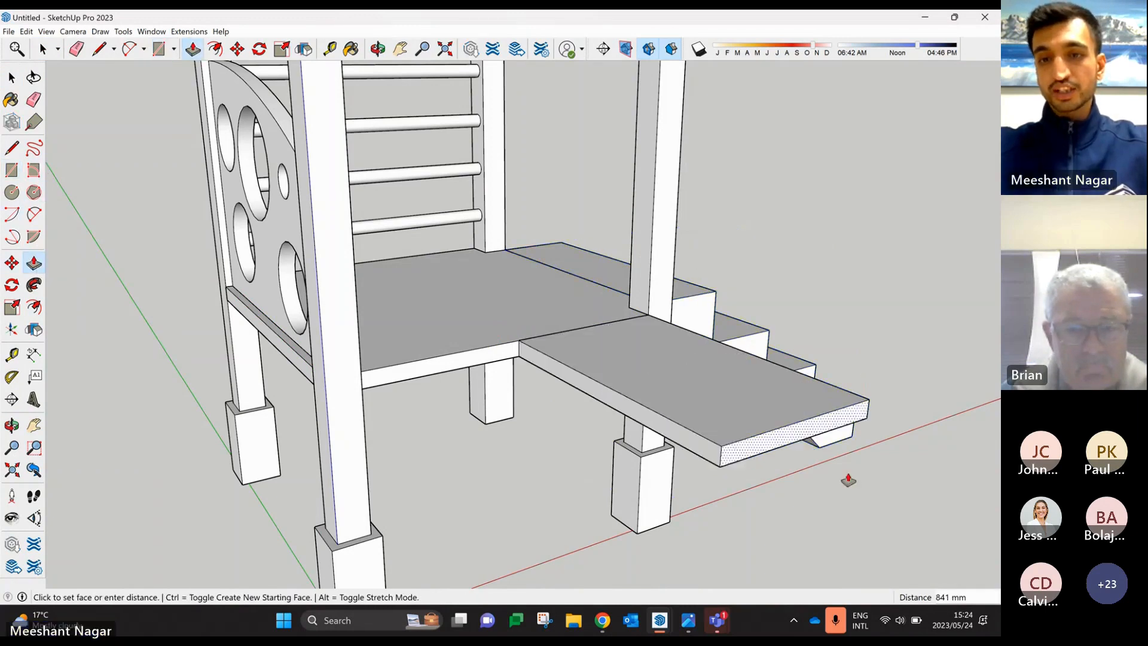
pyautogui.write('1800')
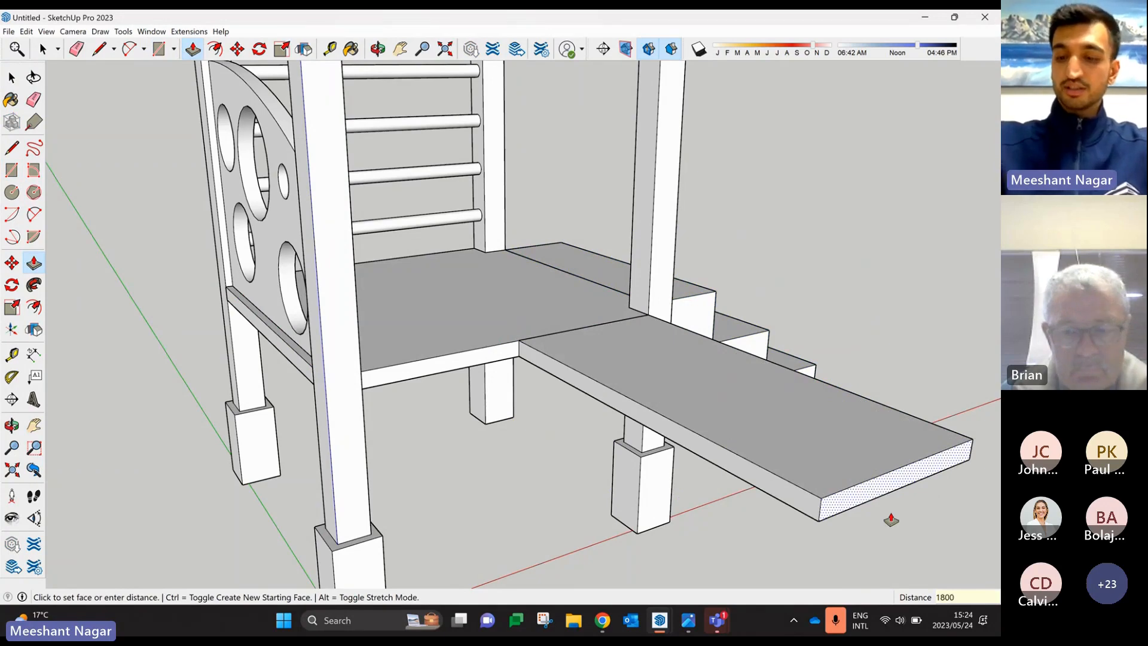
pyautogui.press('Return')
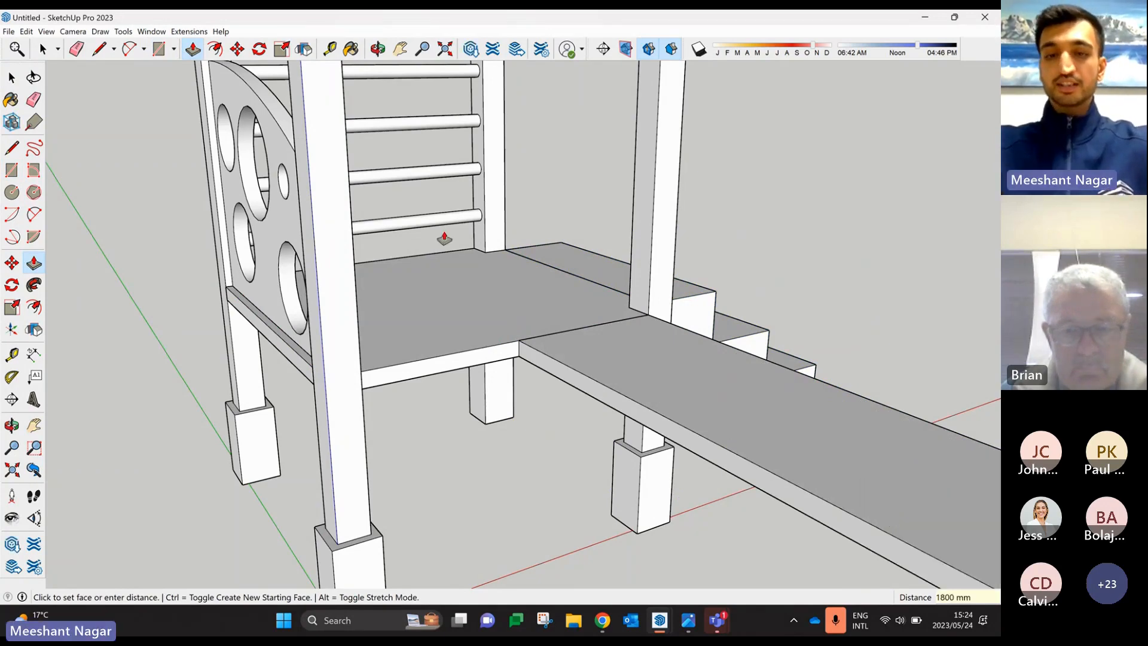
# - Pull the underside of the projecting board down 750 mm to ground level, making a solid block
pyautogui.moveTo(440, 239); pyautogui.dragTo(646, 135, button='middle')
pyautogui.click(640, 246)
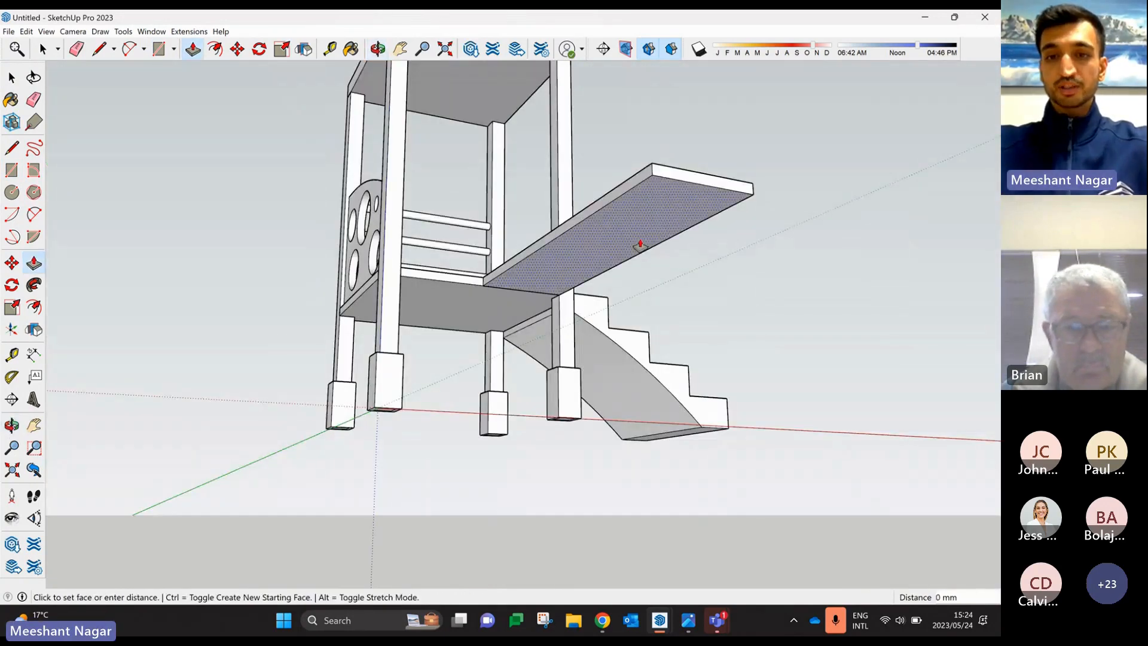
pyautogui.moveTo(637, 347); pyautogui.dragTo(802, 456, button='middle')
pyautogui.click(553, 439)
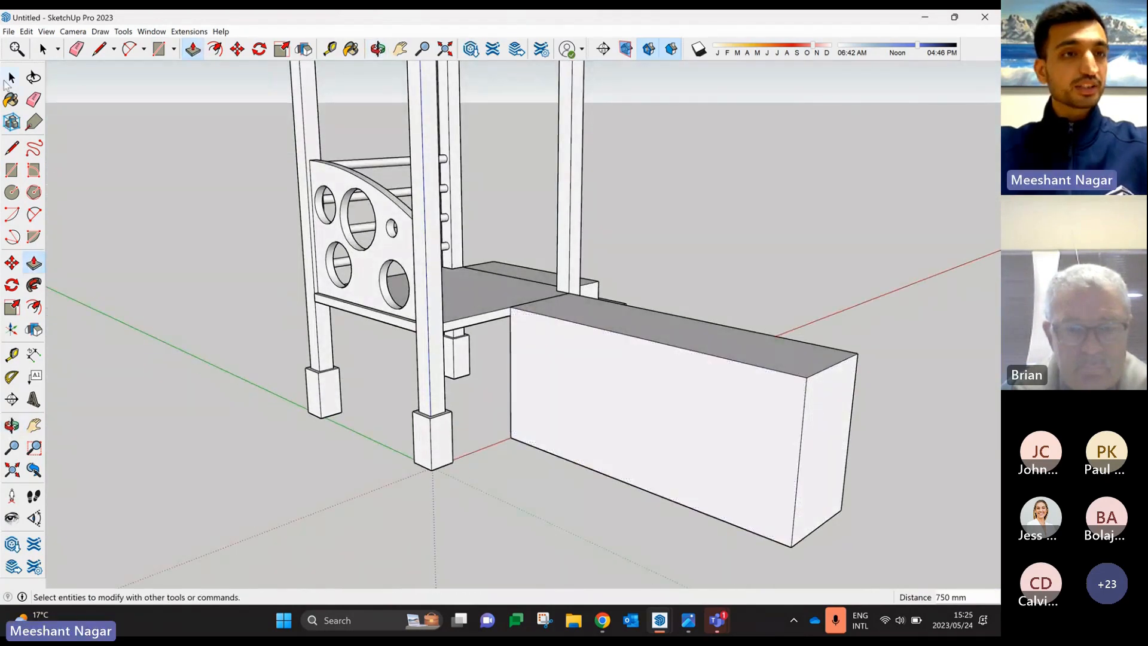
# - Draw a sagging arc with a bulge of about 148 mm on the block's side face, from the platform's underside to the block's outer bottom corner
pyautogui.click(11, 78)
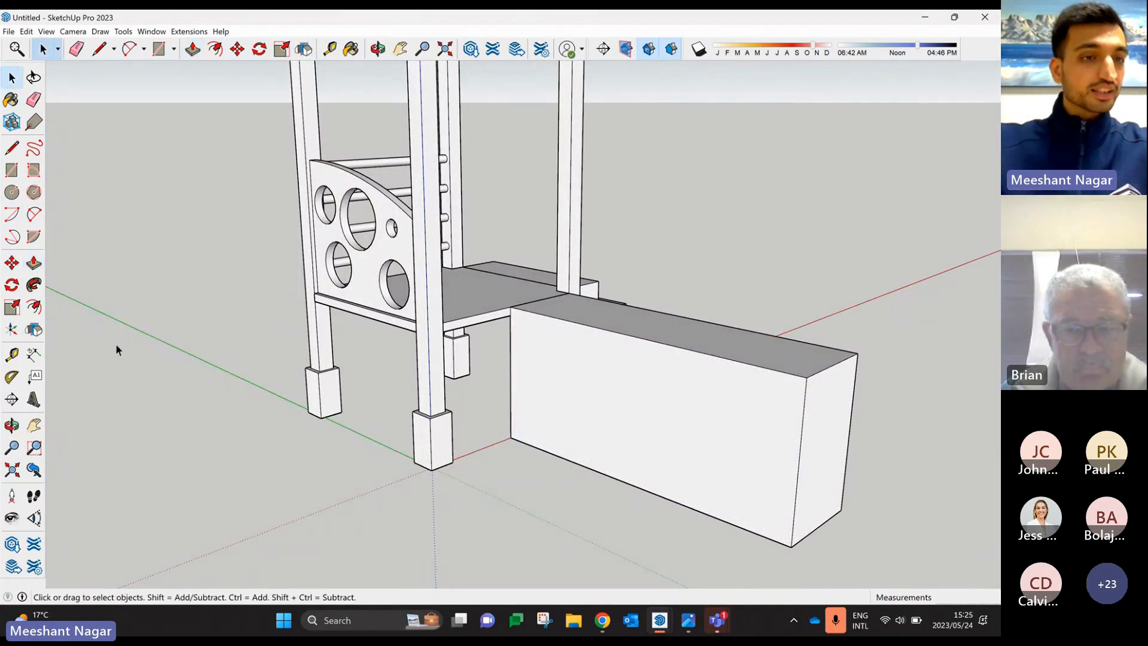
pyautogui.click(34, 214)
pyautogui.scroll(3, 514, 316)
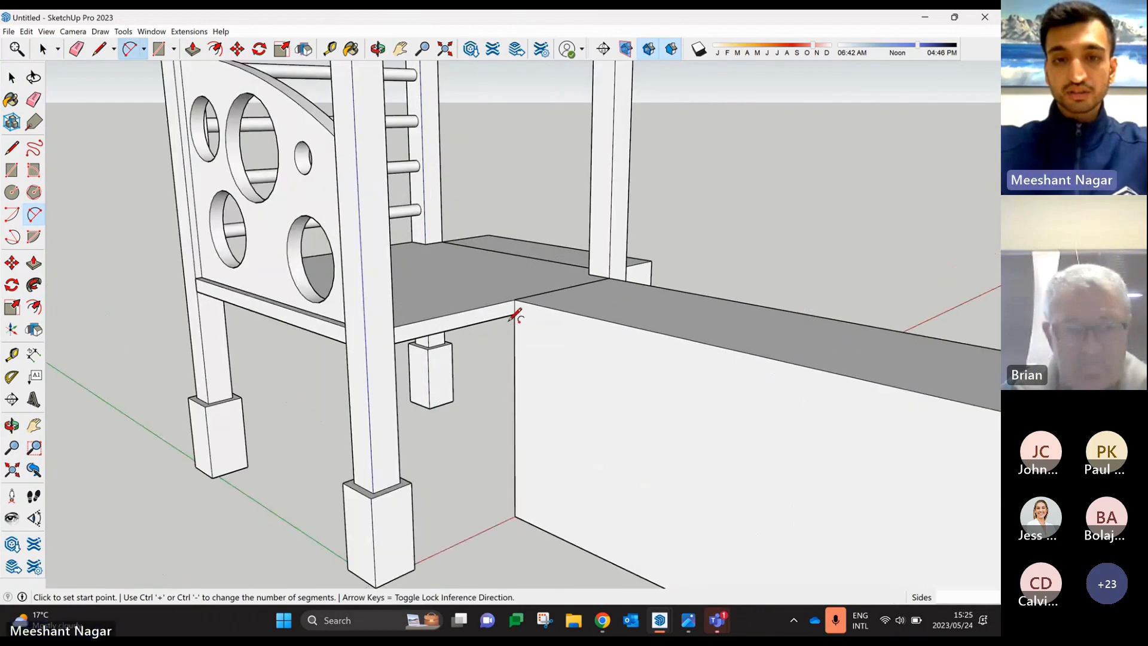
pyautogui.click(515, 306)
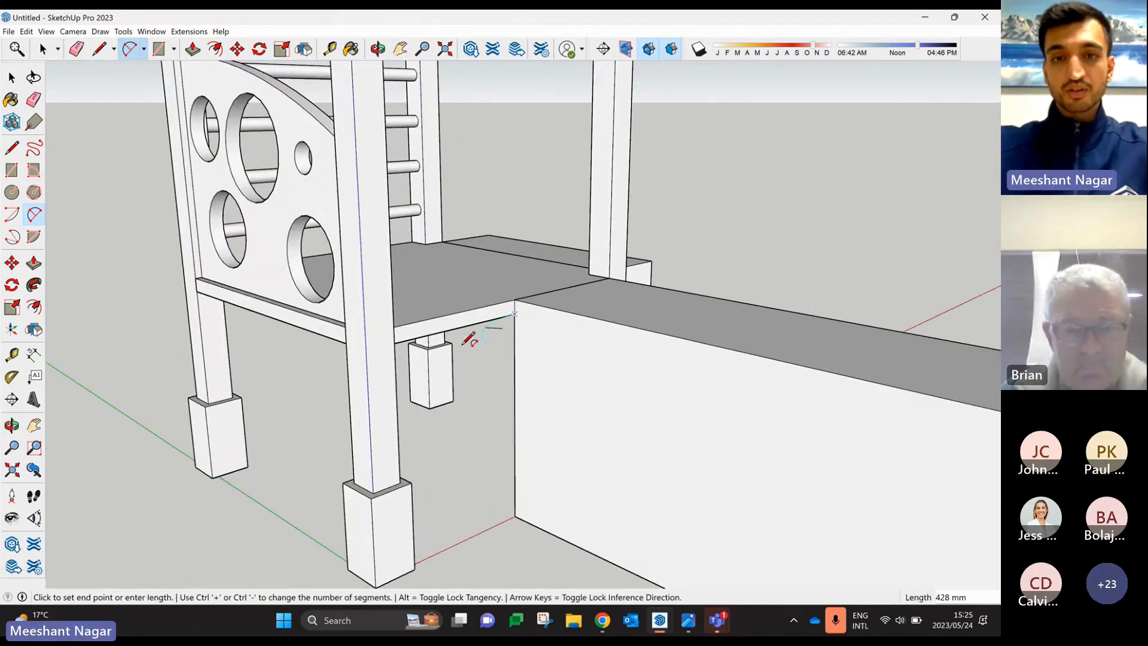
pyautogui.scroll(-3, 469, 333)
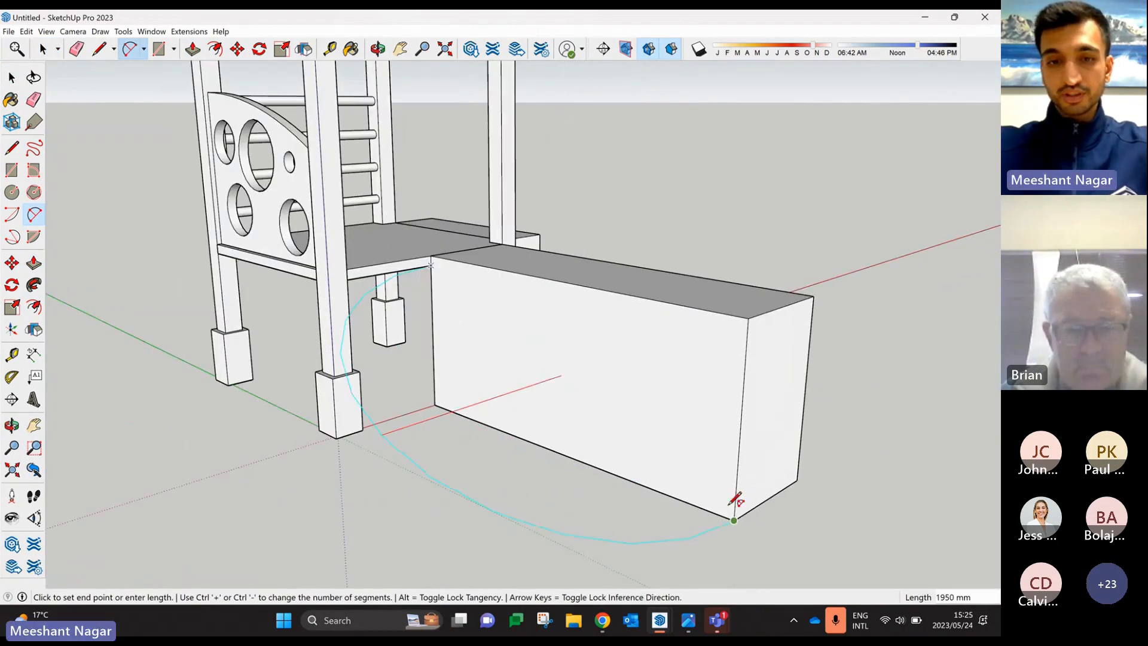
pyautogui.click(730, 506)
pyautogui.scroll(1, 587, 419)
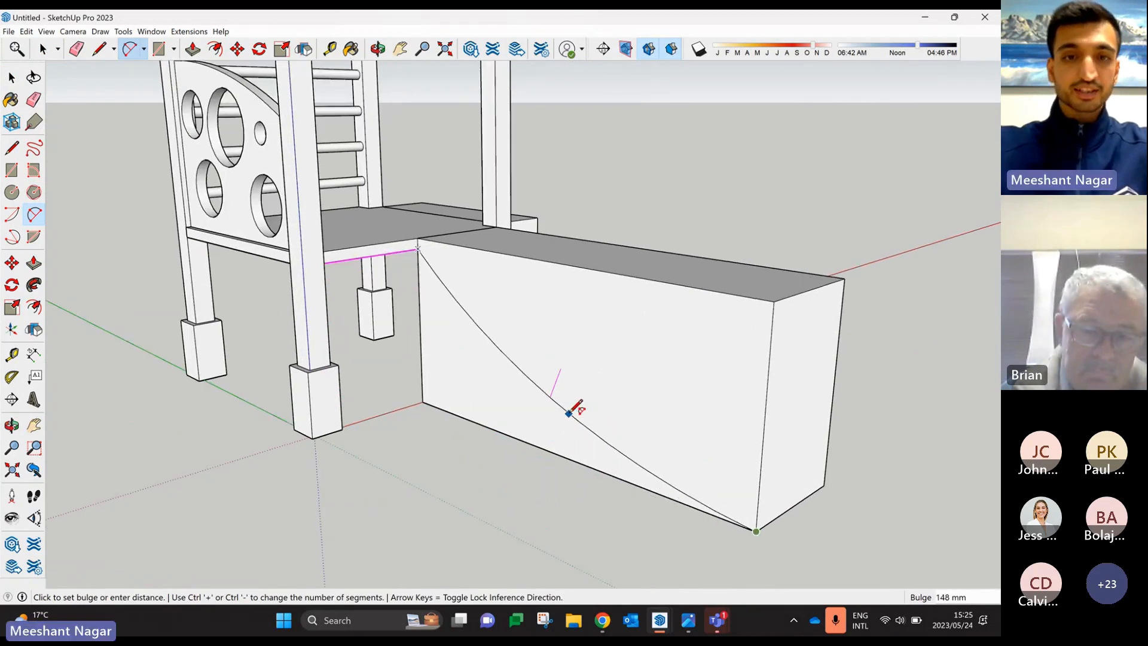
pyautogui.click(570, 412)
pyautogui.moveTo(557, 371); pyautogui.dragTo(577, 374, button='middle')
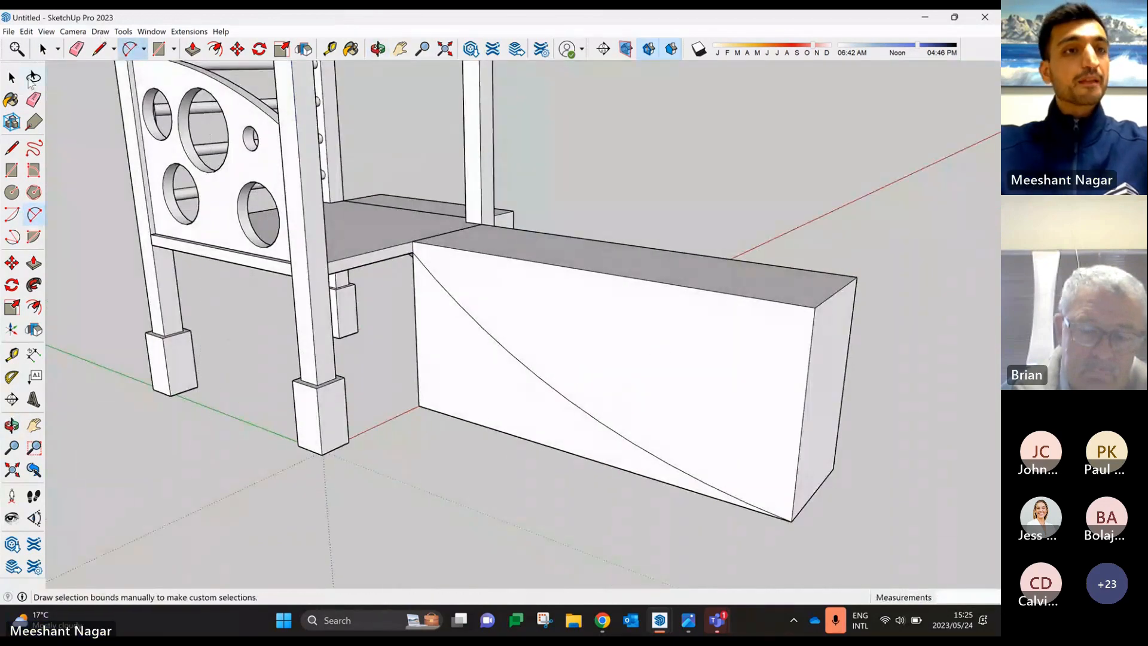
# - Copy the arc 50 mm upward so that its upper end meets the block's top corner at the platform
pyautogui.press('space')
pyautogui.click(490, 338)
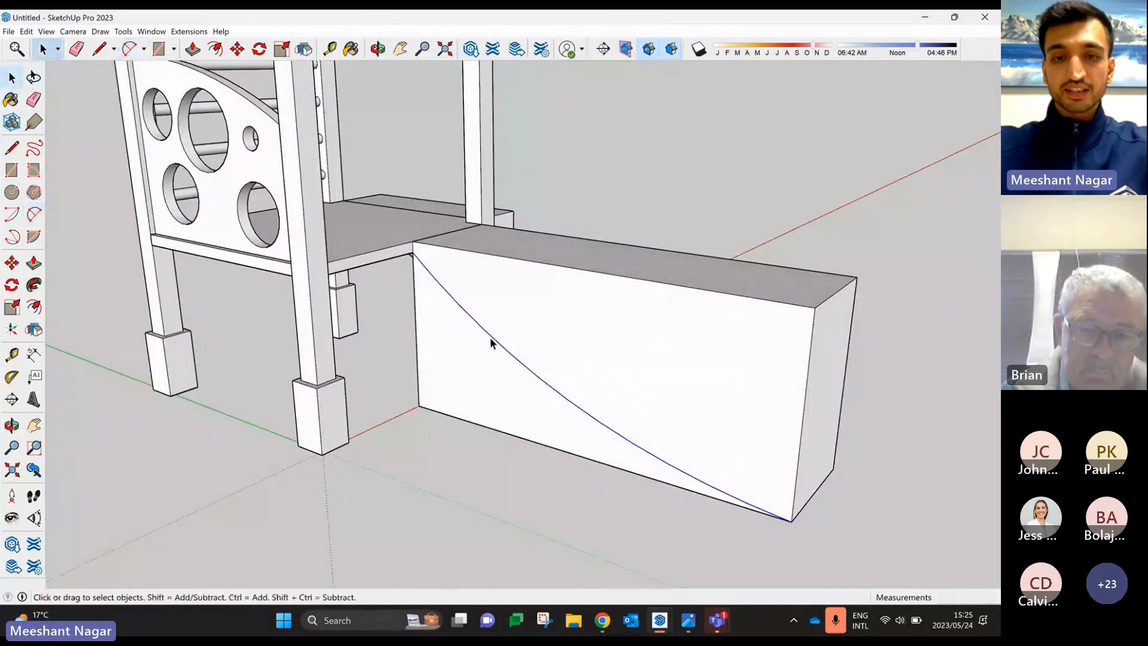
pyautogui.press('m')
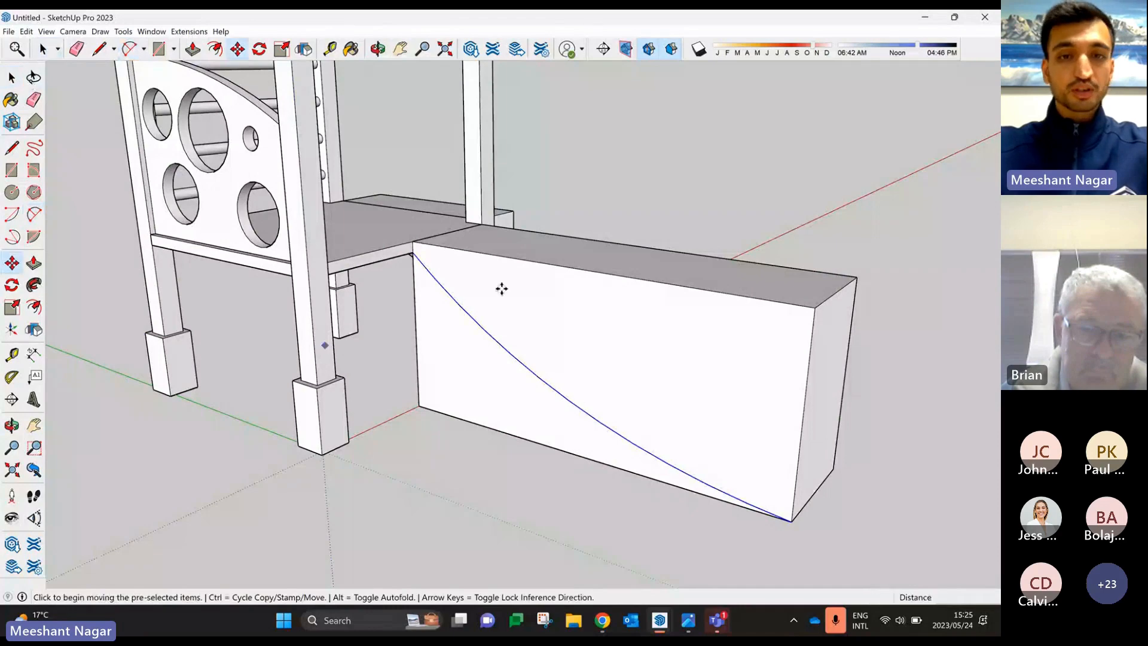
pyautogui.scroll(3, 430, 238)
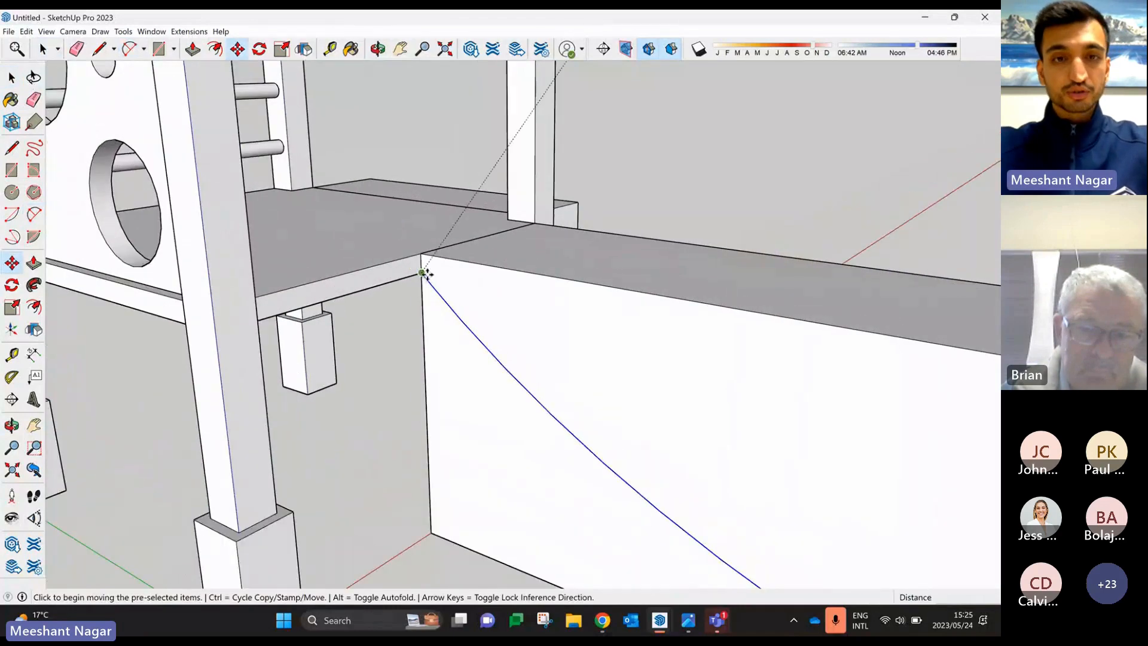
pyautogui.click(423, 274)
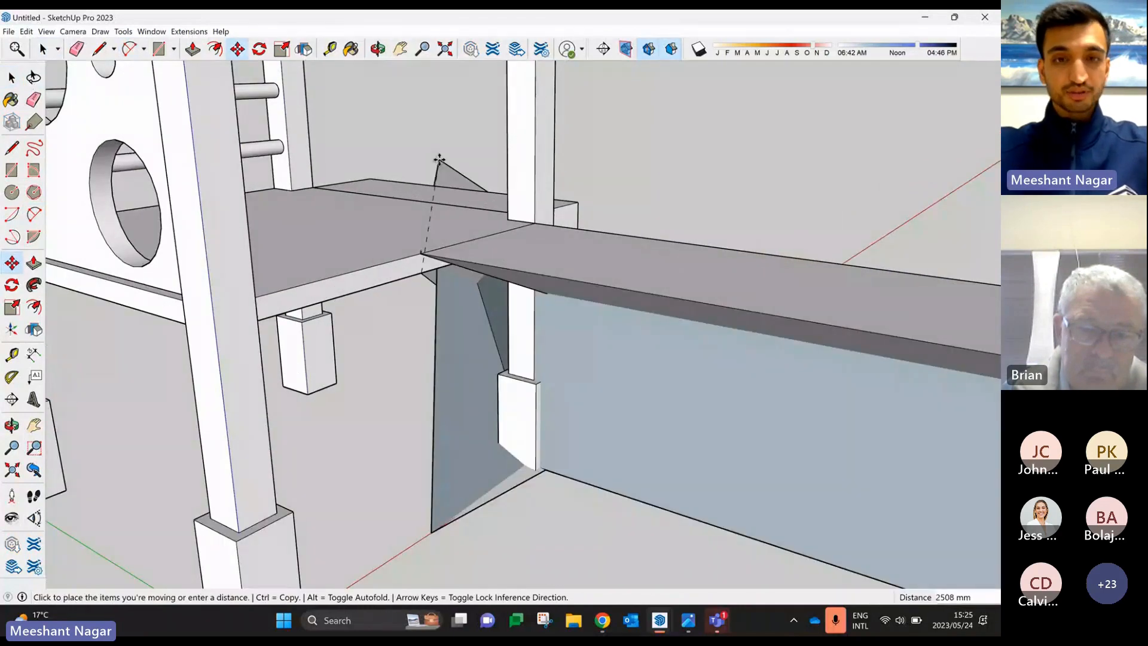
pyautogui.press('ctrl')
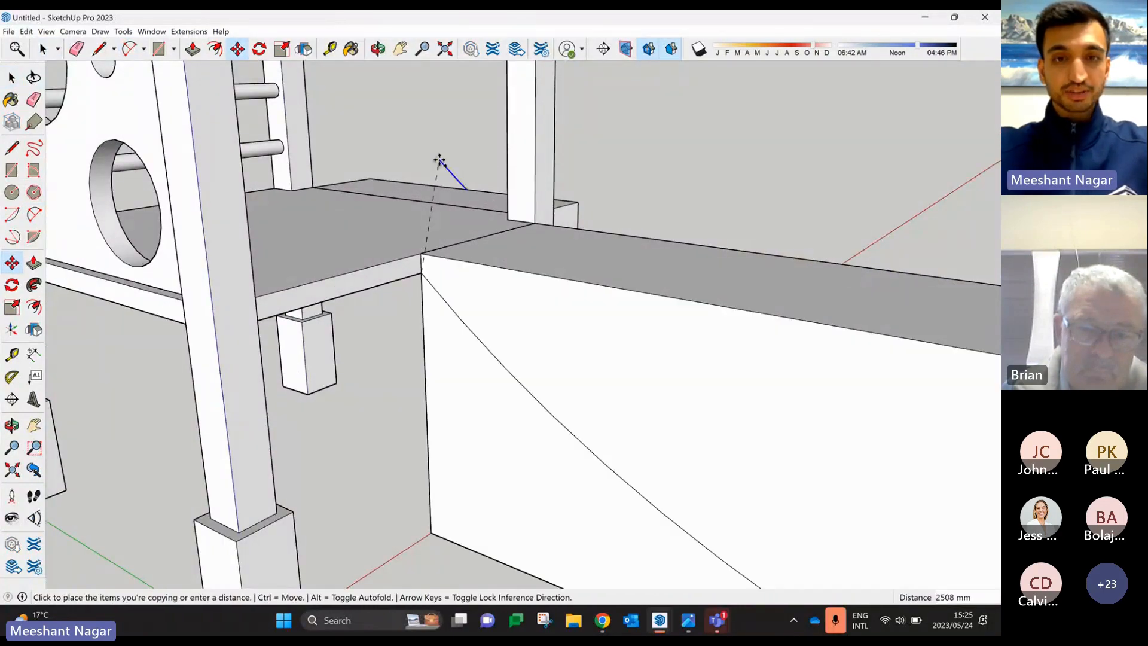
pyautogui.click(422, 253)
pyautogui.scroll(-10, 401, 180)
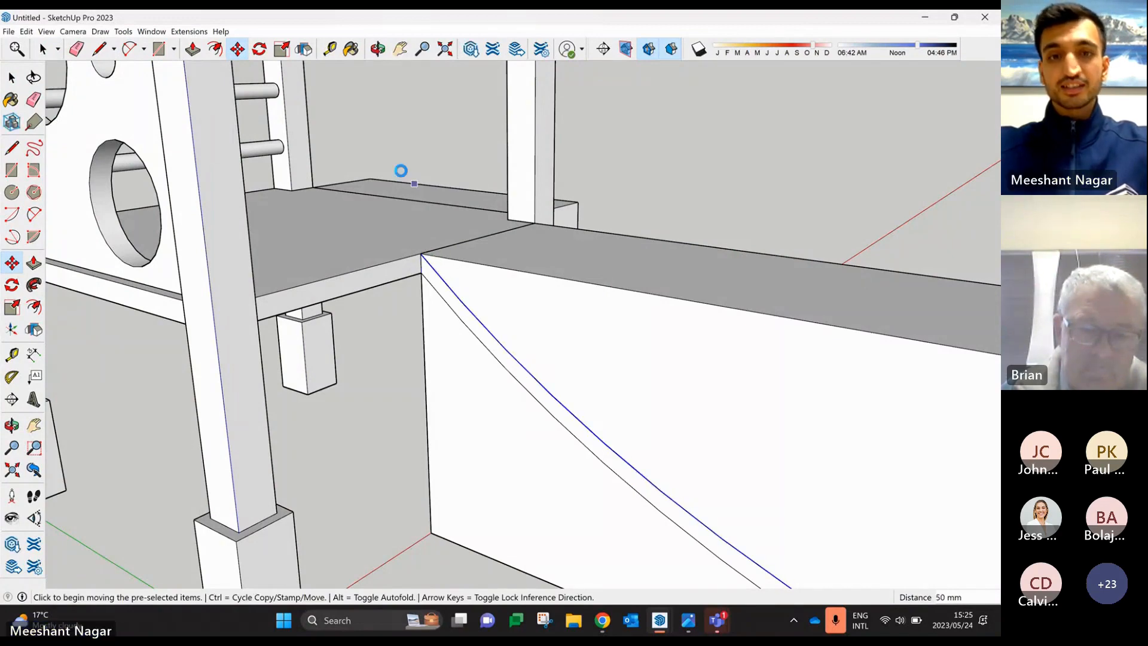
# - Push the block's side areas above and below the two arcs 500 mm through, leaving only the curved slide
pyautogui.moveTo(610, 366); pyautogui.dragTo(497, 407, button='middle')
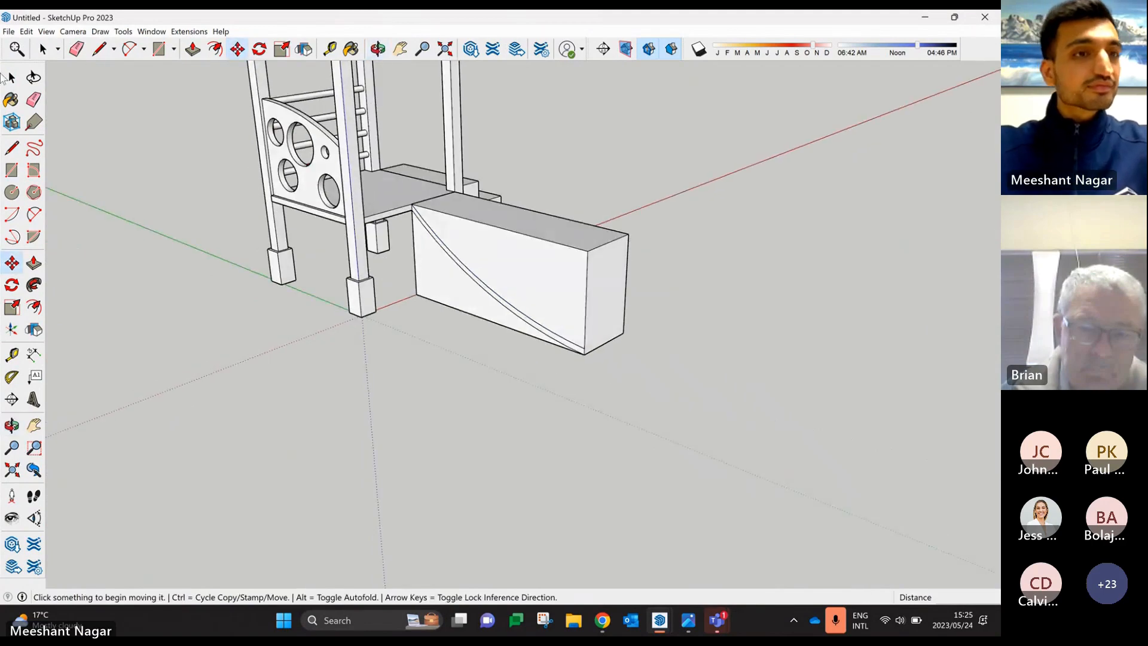
pyautogui.click(36, 267)
pyautogui.scroll(3, 510, 240)
pyautogui.click(511, 241)
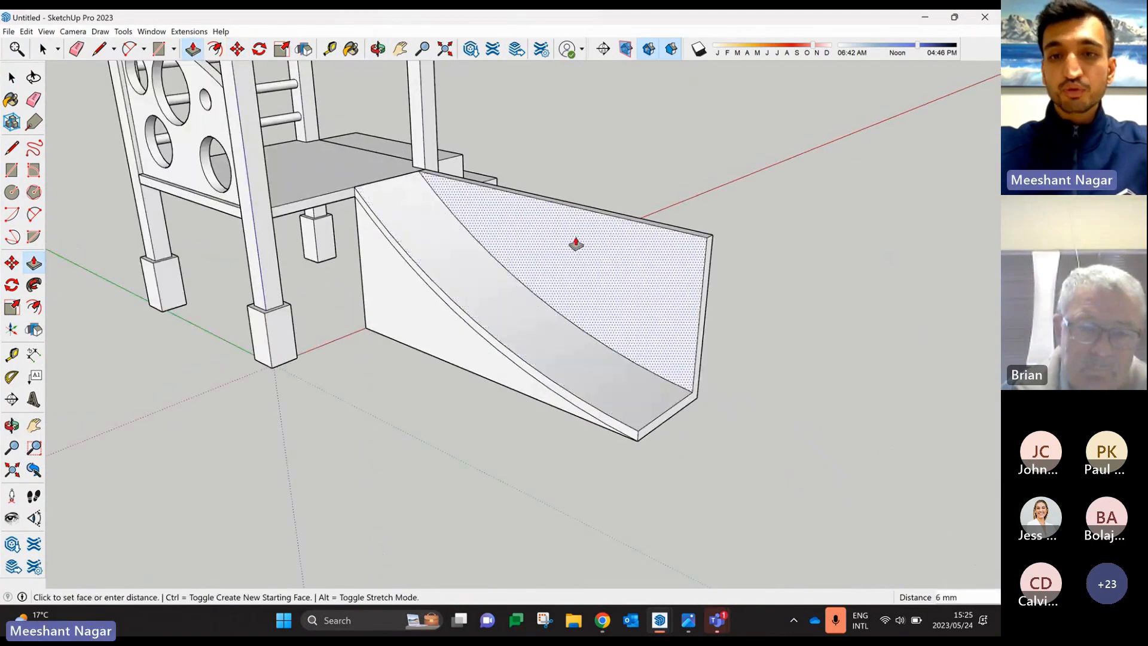
pyautogui.click(602, 241)
pyautogui.click(413, 341)
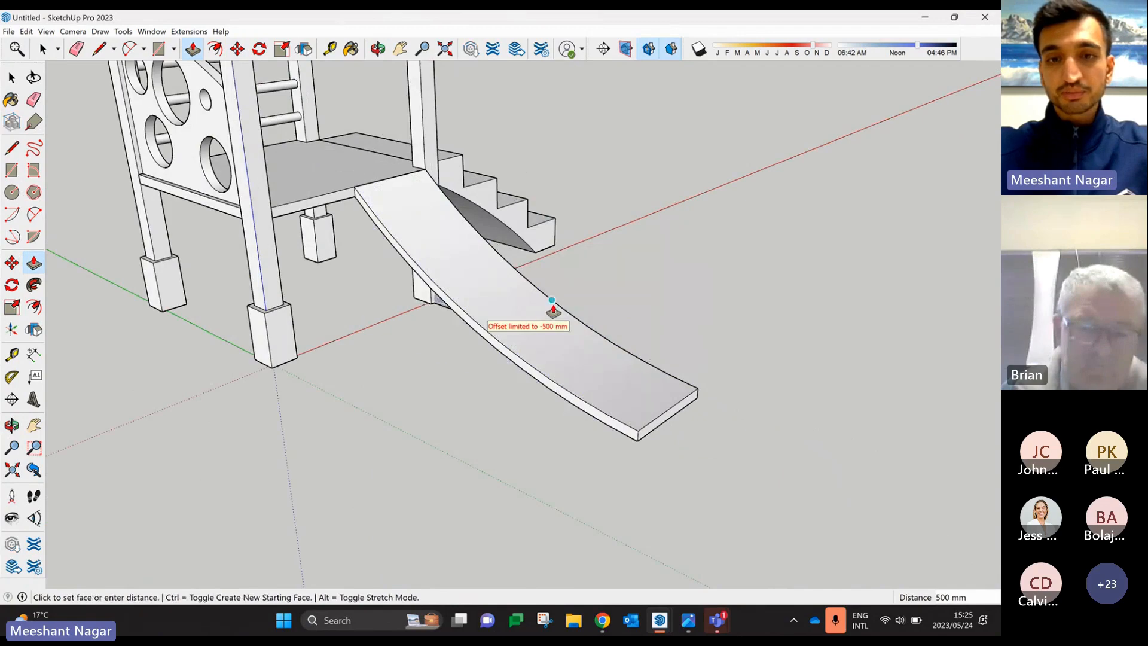
pyautogui.click(554, 312)
pyautogui.moveTo(616, 285); pyautogui.dragTo(652, 283, button='middle')
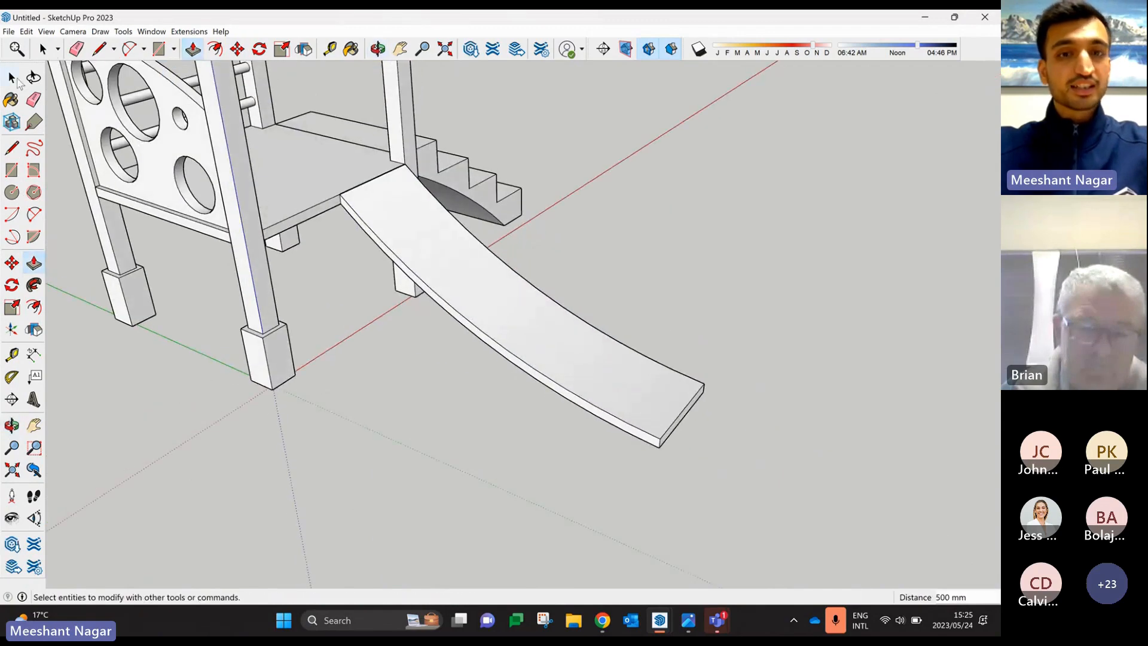
# - Select all of the slide's connected geometry and make it a group
pyautogui.click(12, 78)
pyautogui.scroll(1, 565, 358)
pyautogui.moveTo(565, 358); pyautogui.dragTo(480, 338, button='middle')
pyautogui.tripleClick(533, 305)
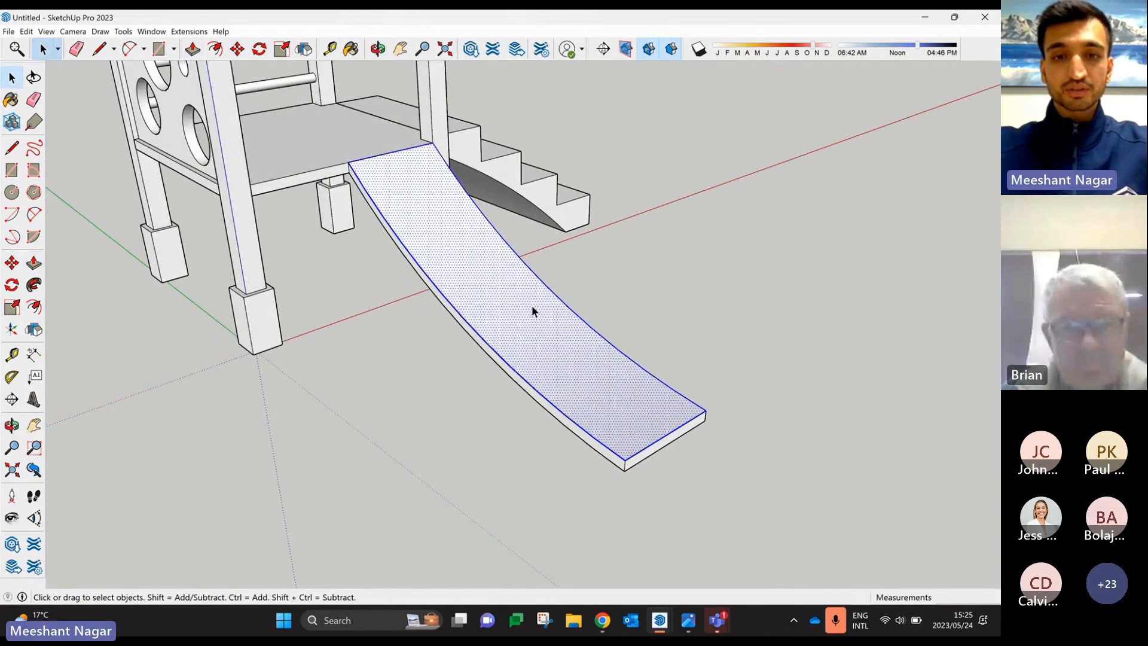
pyautogui.rightClick(532, 308)
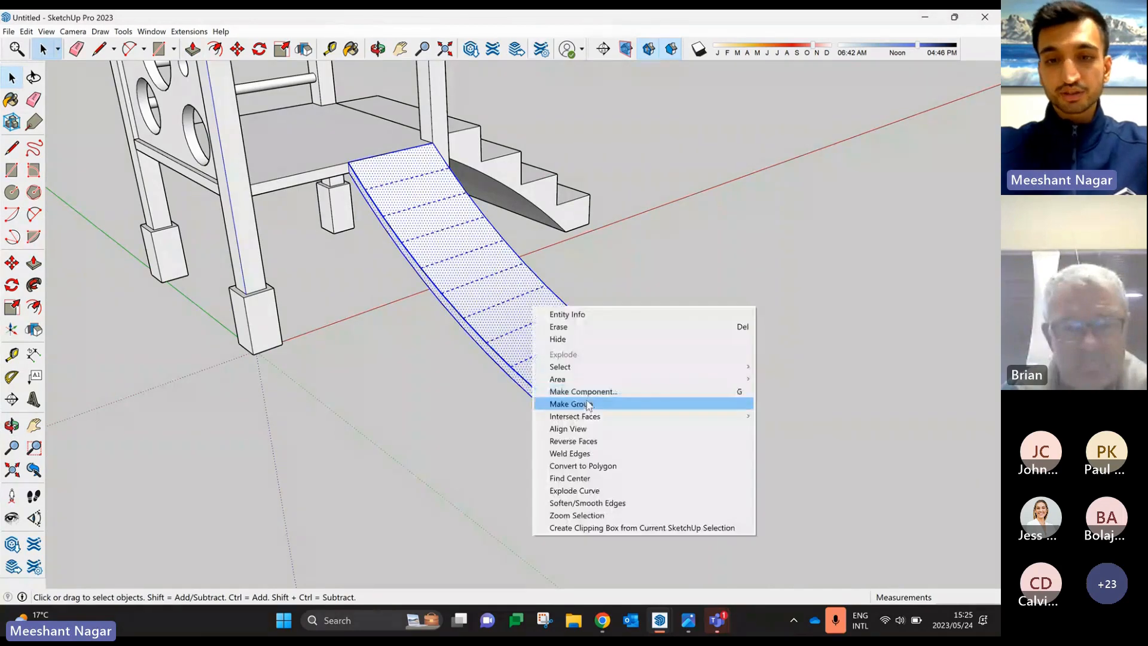
pyautogui.click(588, 404)
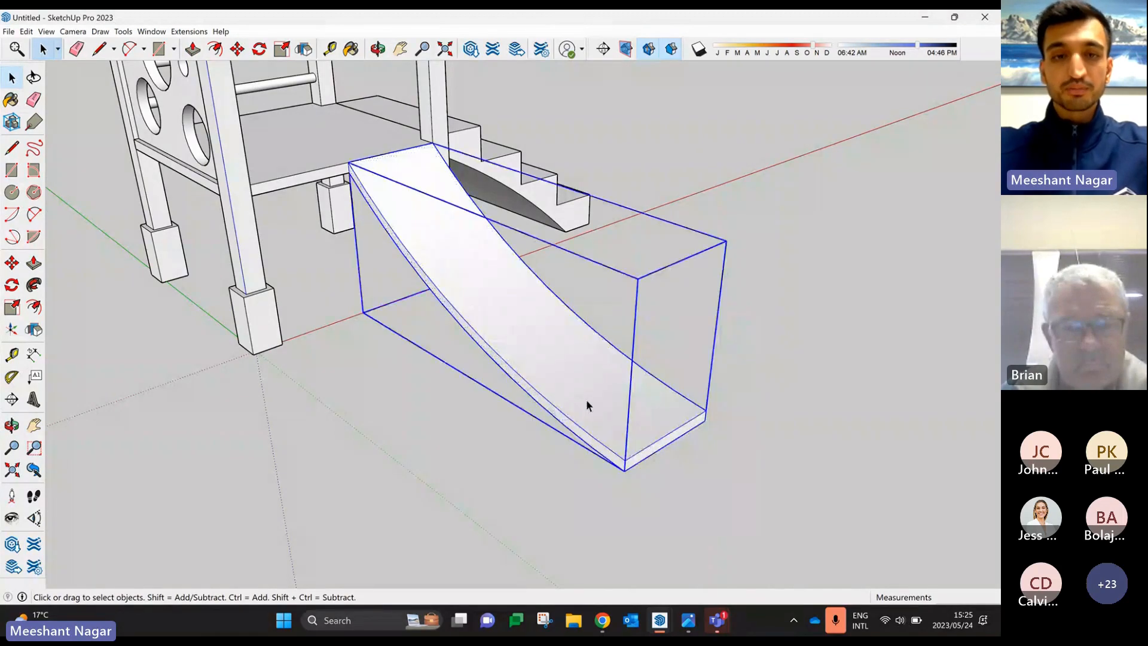
pyautogui.rightClick(397, 171)
pyautogui.press('Escape')
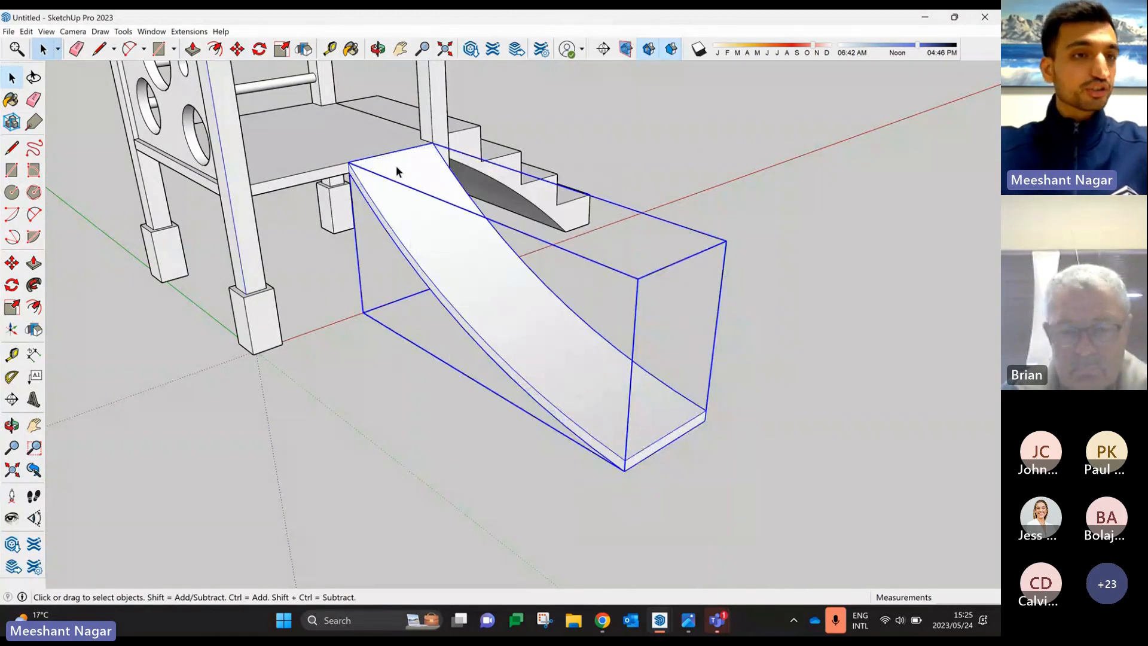
# - Move the slide group by its top edge's midpoint to the midpoint of the platform's front edge, centring it on the platform
pyautogui.click(11, 263)
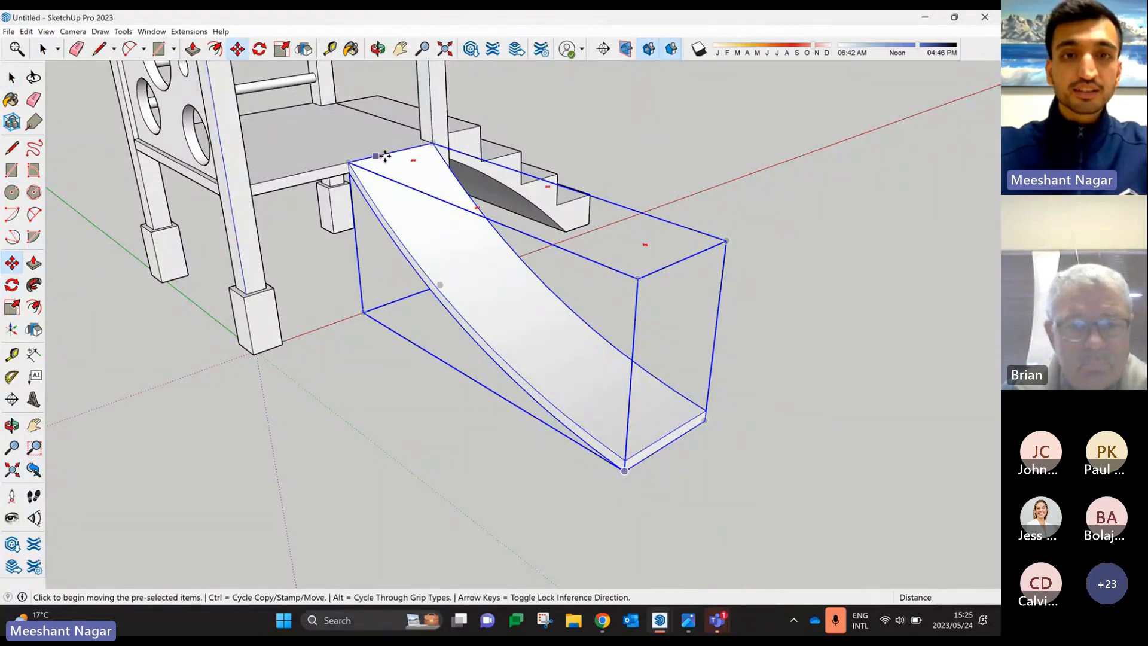
pyautogui.scroll(3, 403, 147)
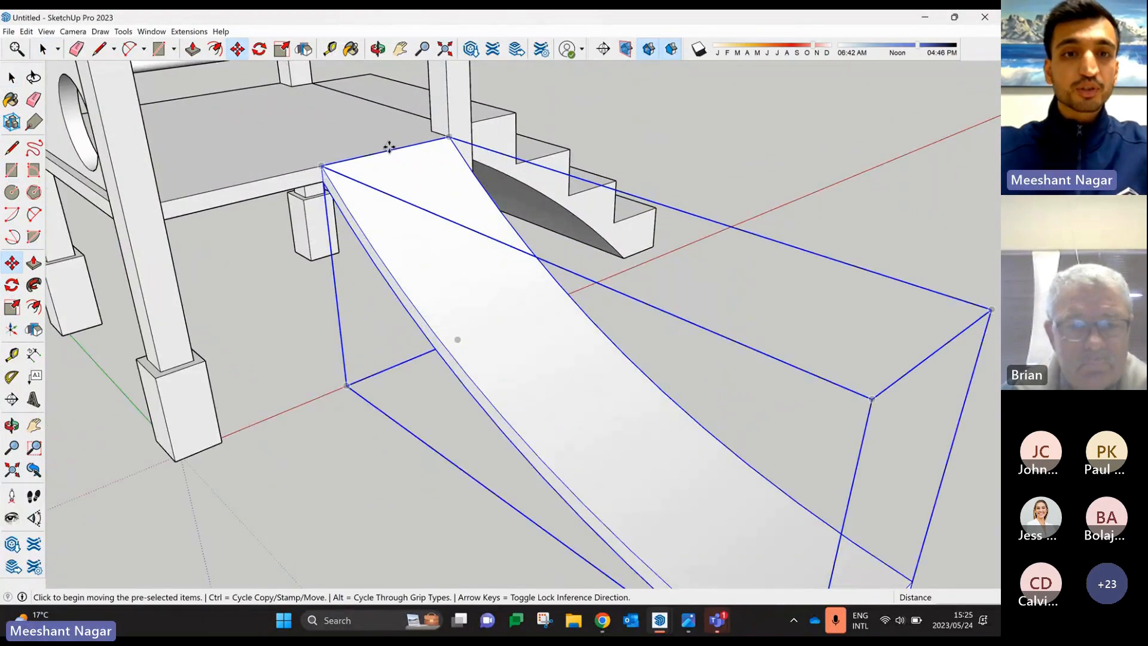
pyautogui.click(390, 149)
pyautogui.click(325, 164)
pyautogui.scroll(-3, 478, 268)
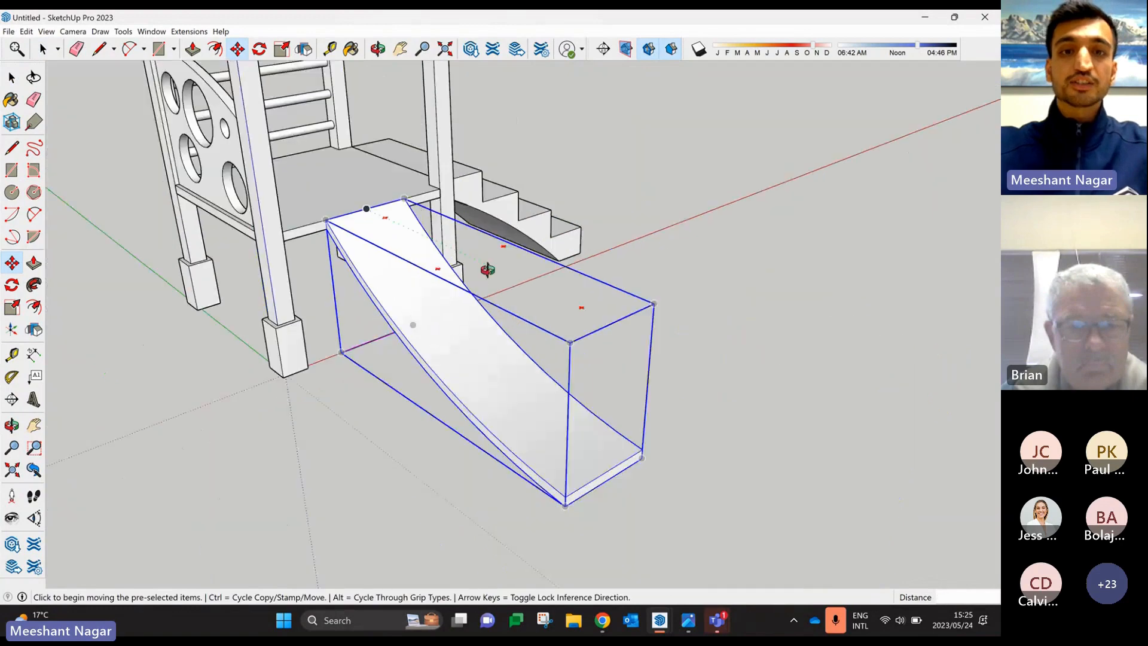
# - Examine the tower with its centred slide and staircase from several angles and clear the slide's selection
pyautogui.moveTo(487, 269); pyautogui.dragTo(221, 320, button='middle')
pyautogui.scroll(-2, 407, 421)
pyautogui.scroll(-2, 407, 420)
pyautogui.moveTo(408, 420)
pyautogui.mouseDown(button='middle')
pyautogui.moveTo(364, 384)
pyautogui.moveTo(383, 353)
pyautogui.mouseUp(button='middle')
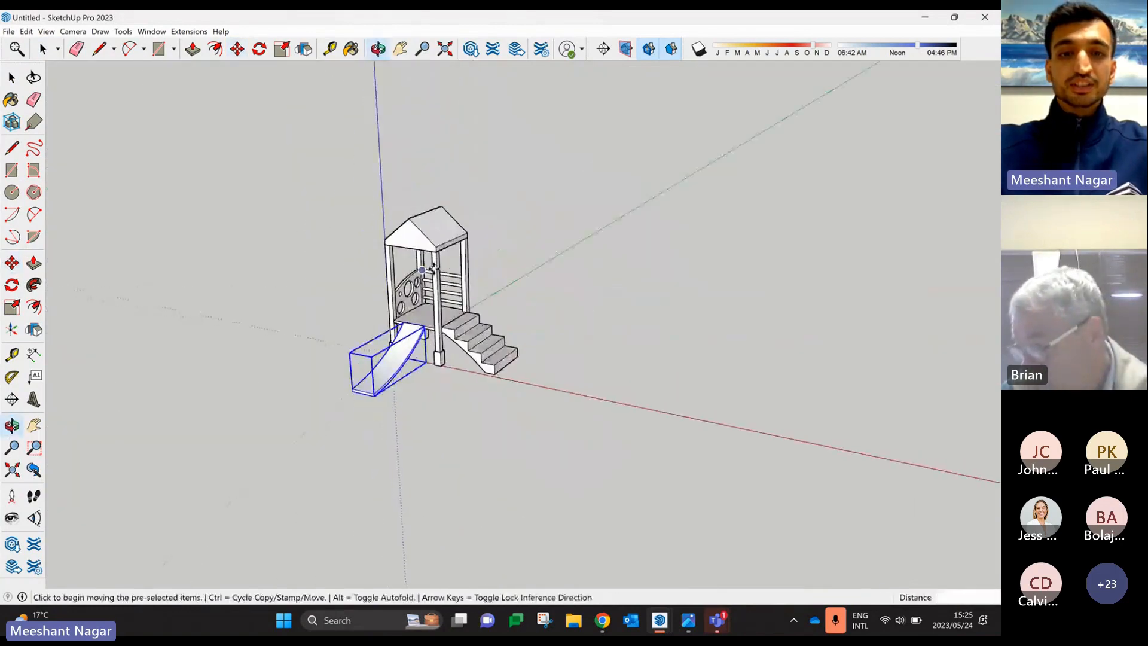
pyautogui.scroll(3, 419, 275)
pyautogui.scroll(2, 332, 394)
pyautogui.scroll(-3, 388, 389)
pyautogui.moveTo(385, 416)
pyautogui.mouseDown(button='middle')
pyautogui.moveTo(371, 389)
pyautogui.moveTo(462, 396)
pyautogui.mouseUp(button='middle')
pyautogui.scroll(1, 301, 400)
pyautogui.moveTo(550, 424); pyautogui.dragTo(399, 397, button='middle')
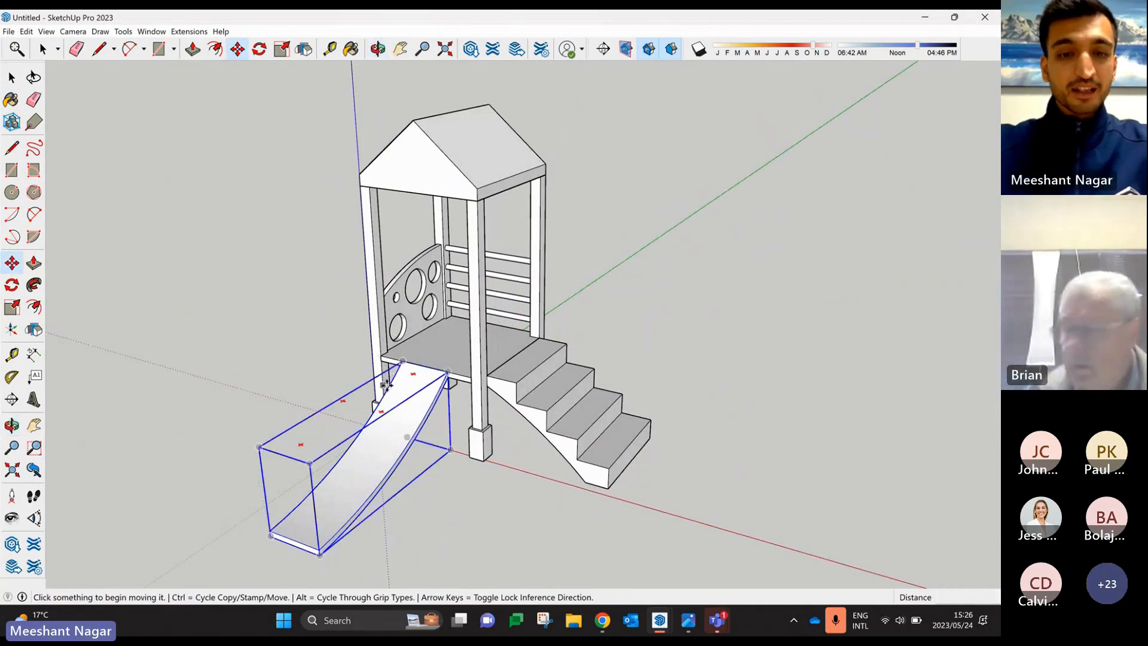
pyautogui.click(12, 78)
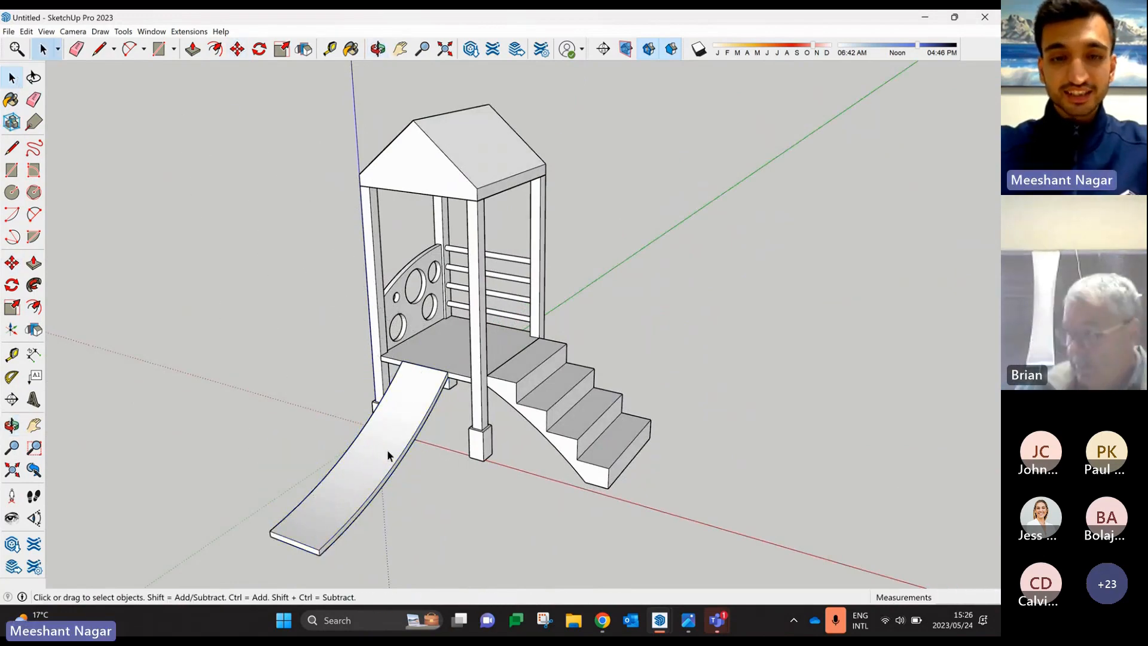
pyautogui.moveTo(434, 440)
pyautogui.mouseDown(button='middle')
pyautogui.moveTo(462, 375)
pyautogui.moveTo(569, 446)
pyautogui.moveTo(604, 454)
pyautogui.moveTo(500, 451)
pyautogui.moveTo(446, 436)
pyautogui.mouseUp(button='middle')
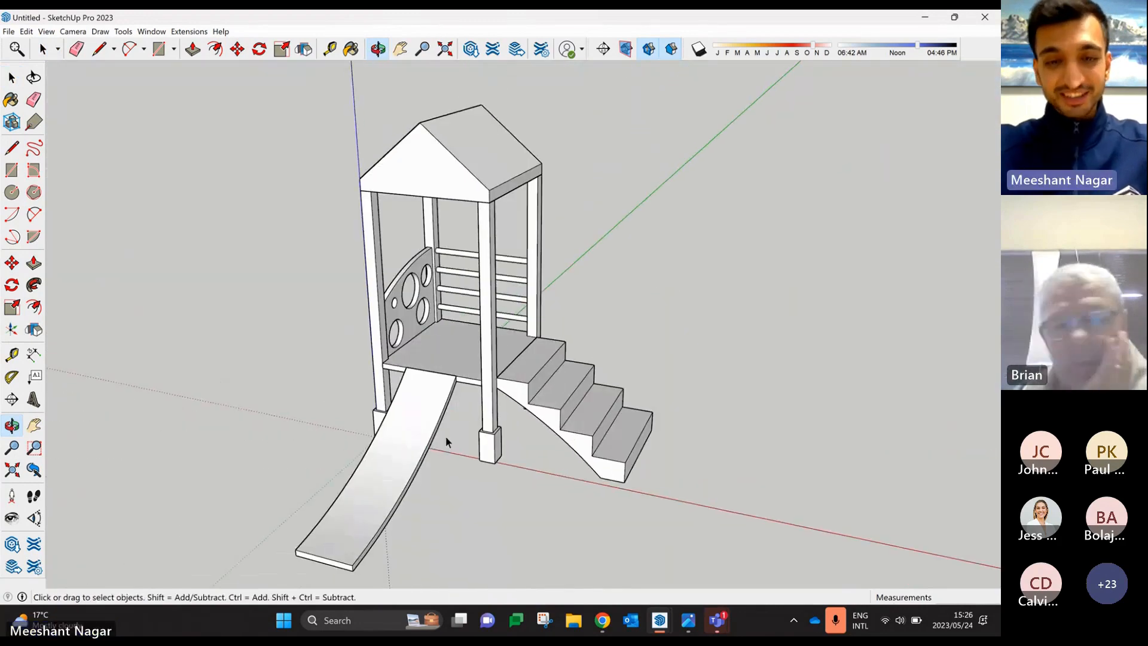
# - Delete the curved slide group from the front of the platform
pyautogui.click(421, 421)
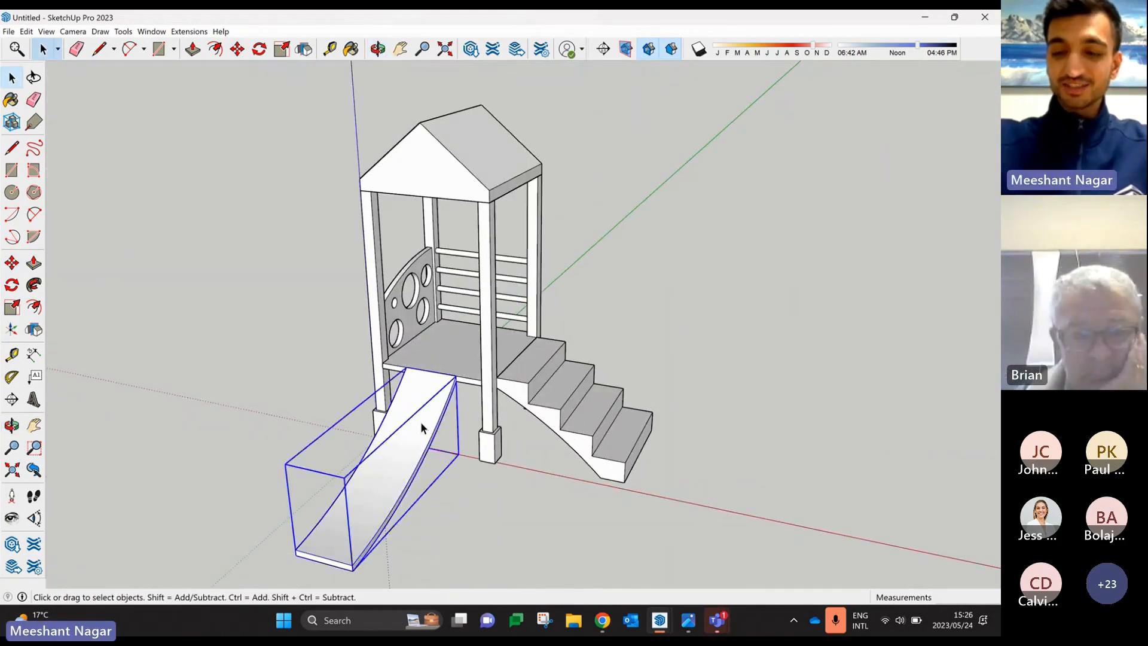
pyautogui.press('Delete')
pyautogui.scroll(1, 421, 424)
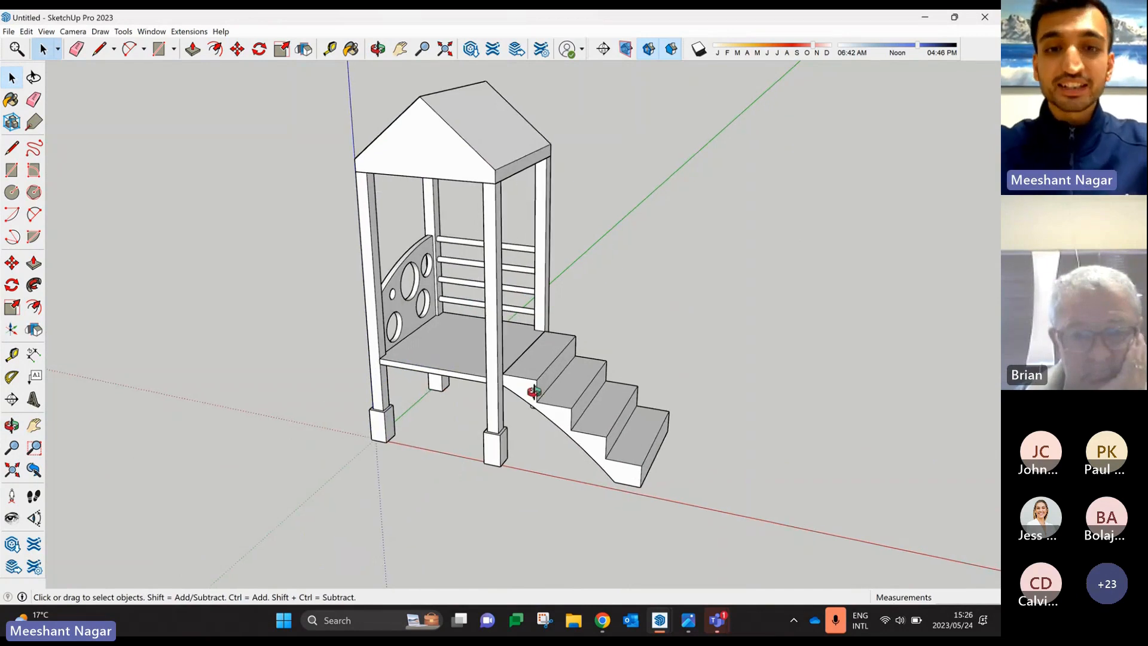
pyautogui.moveTo(533, 392); pyautogui.dragTo(495, 410, button='middle')
pyautogui.scroll(1, 307, 301)
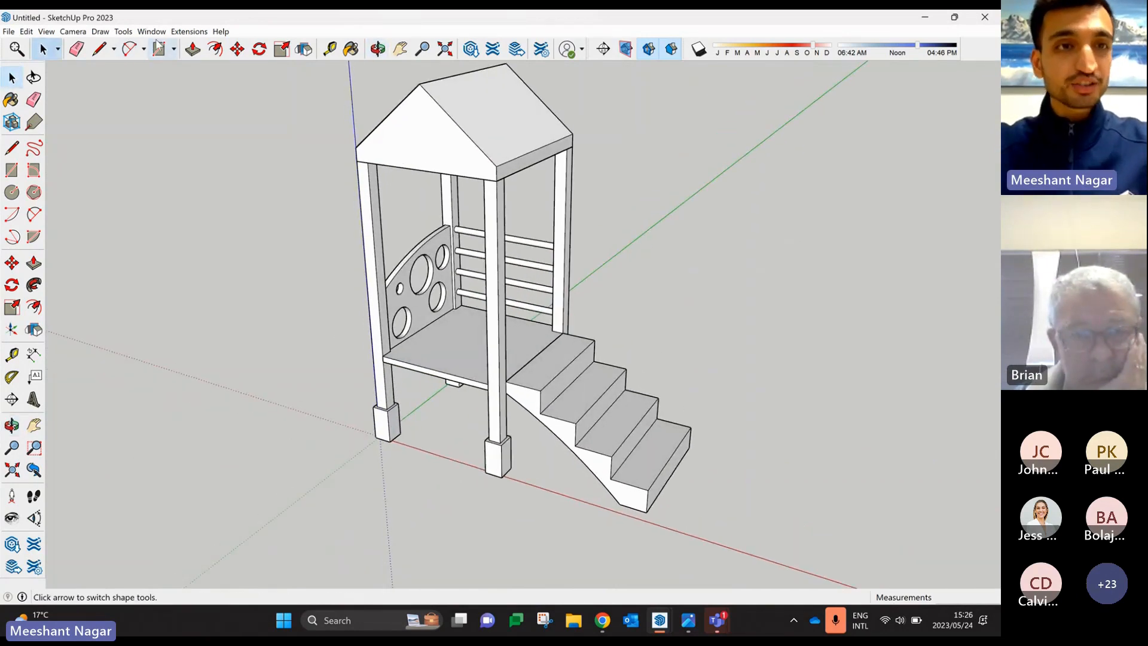
# - Open the 3D Warehouse, maximise its window and look over the home page
pyautogui.click(123, 31)
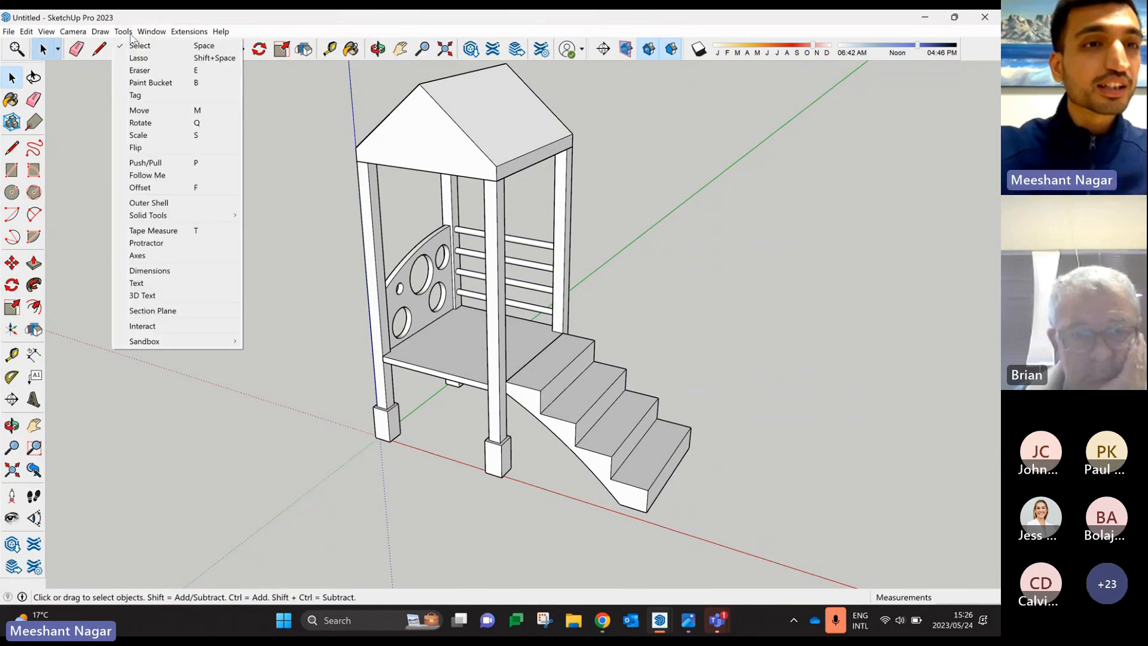
pyautogui.moveTo(150, 36)
pyautogui.click(173, 115)
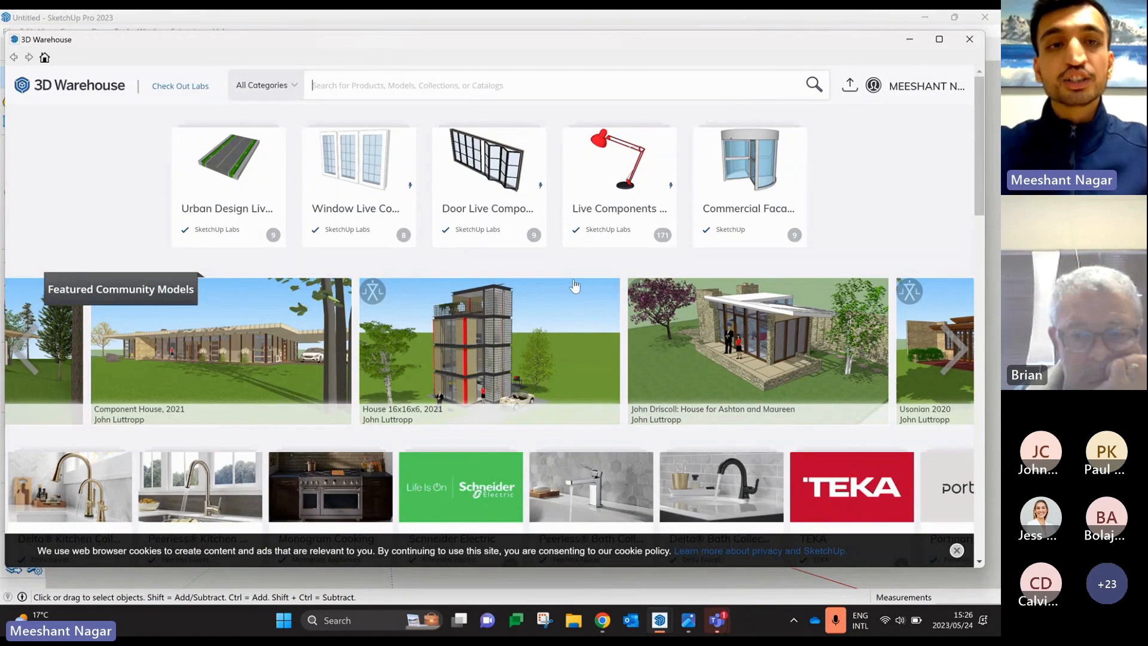
pyautogui.doubleClick(581, 44)
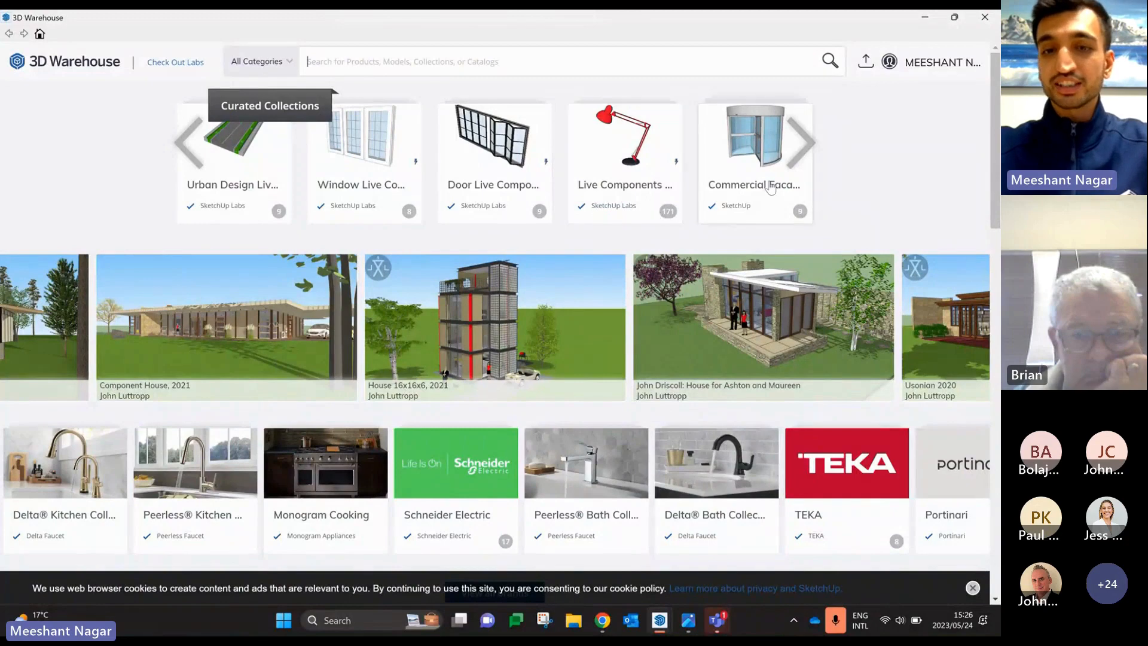
pyautogui.scroll(-1, 772, 186)
pyautogui.scroll(-1, 773, 185)
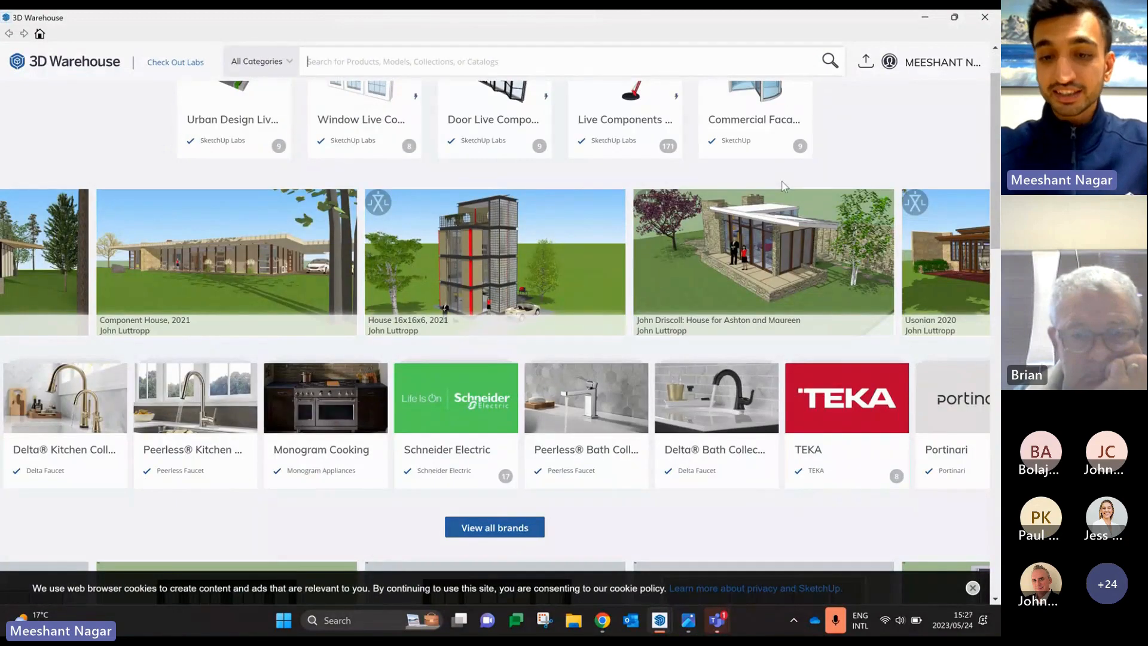
pyautogui.scroll(1, 573, 181)
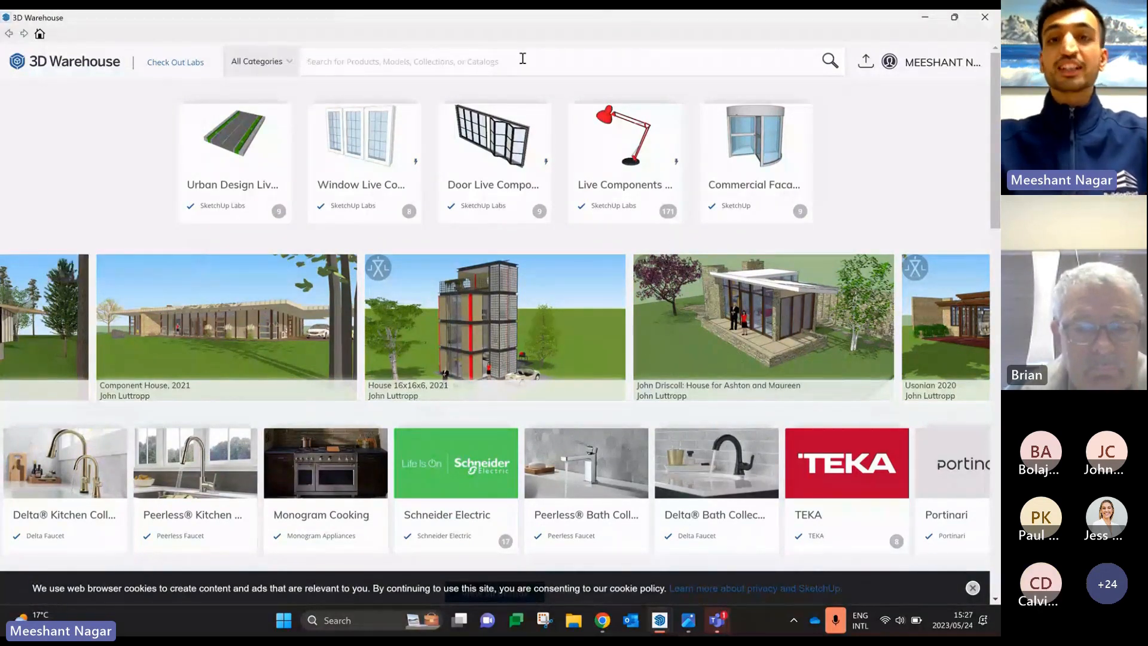
pyautogui.moveTo(645, 22)
pyautogui.mouseDown()
pyautogui.moveTo(663, 538)
pyautogui.moveTo(619, 389)
pyautogui.moveTo(675, 103)
pyautogui.moveTo(653, 77)
pyautogui.moveTo(651, 6)
pyautogui.mouseUp()
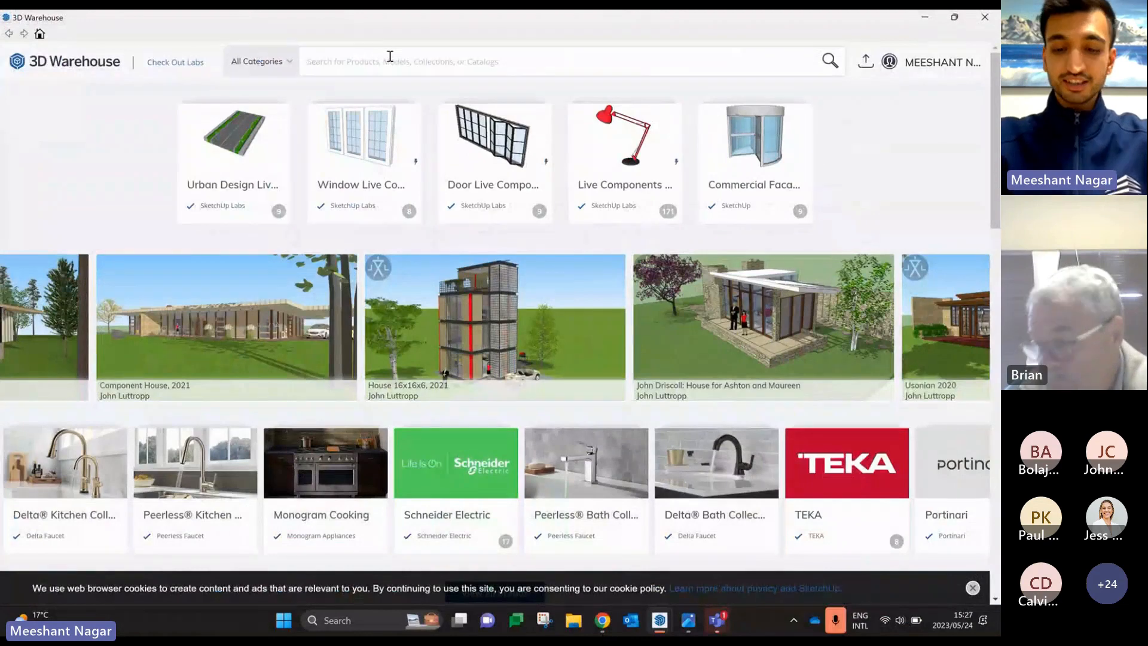
# - Search the 3D Warehouse for "slide" and restrict the results to models
pyautogui.write('slid')
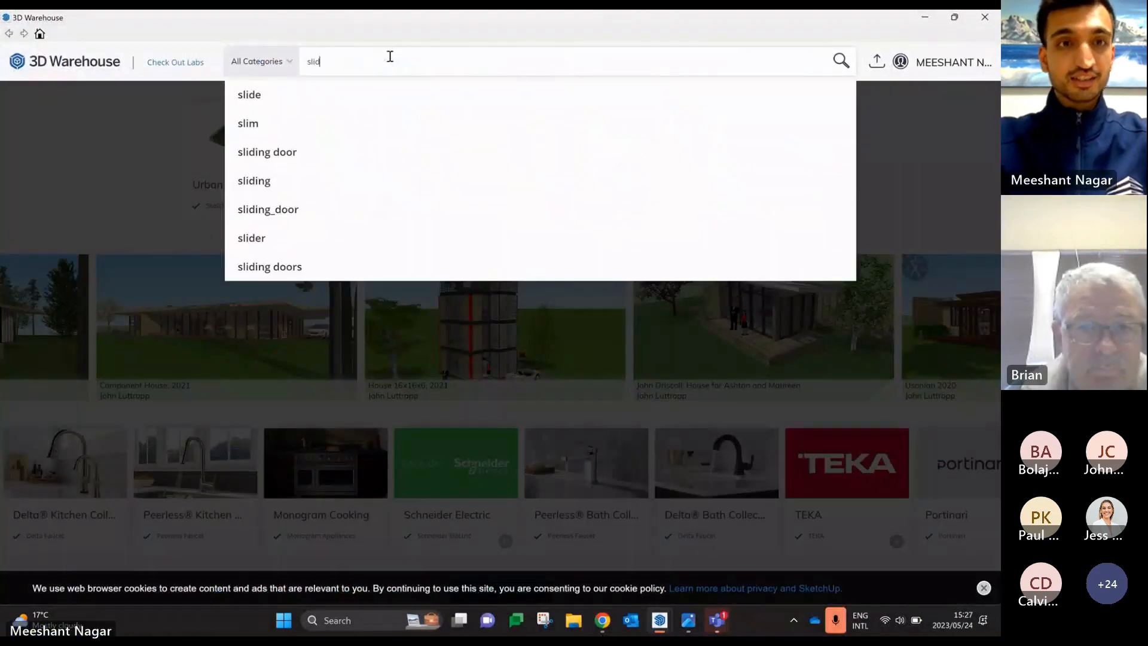
pyautogui.write('e')
pyautogui.press('Return')
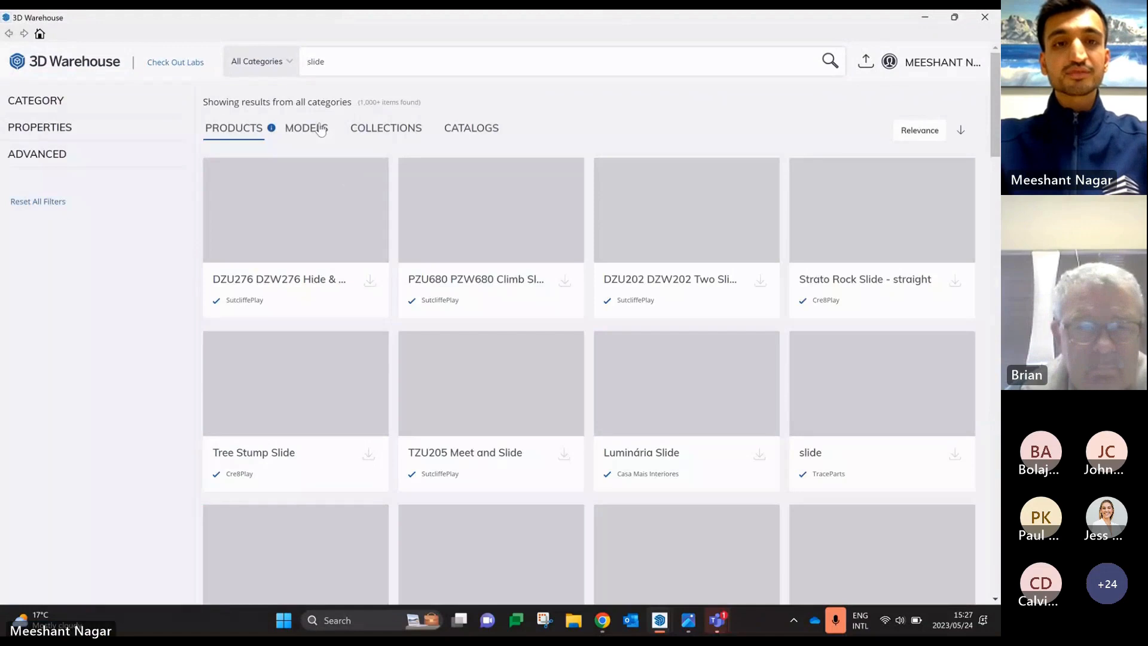
pyautogui.click(321, 130)
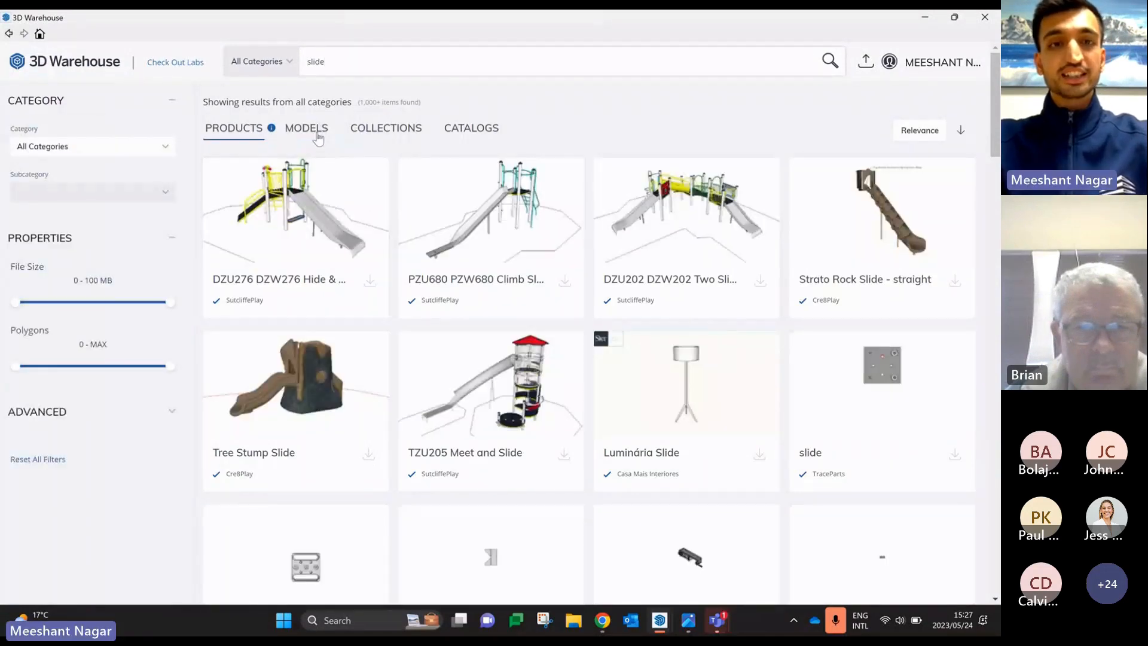
pyautogui.click(318, 133)
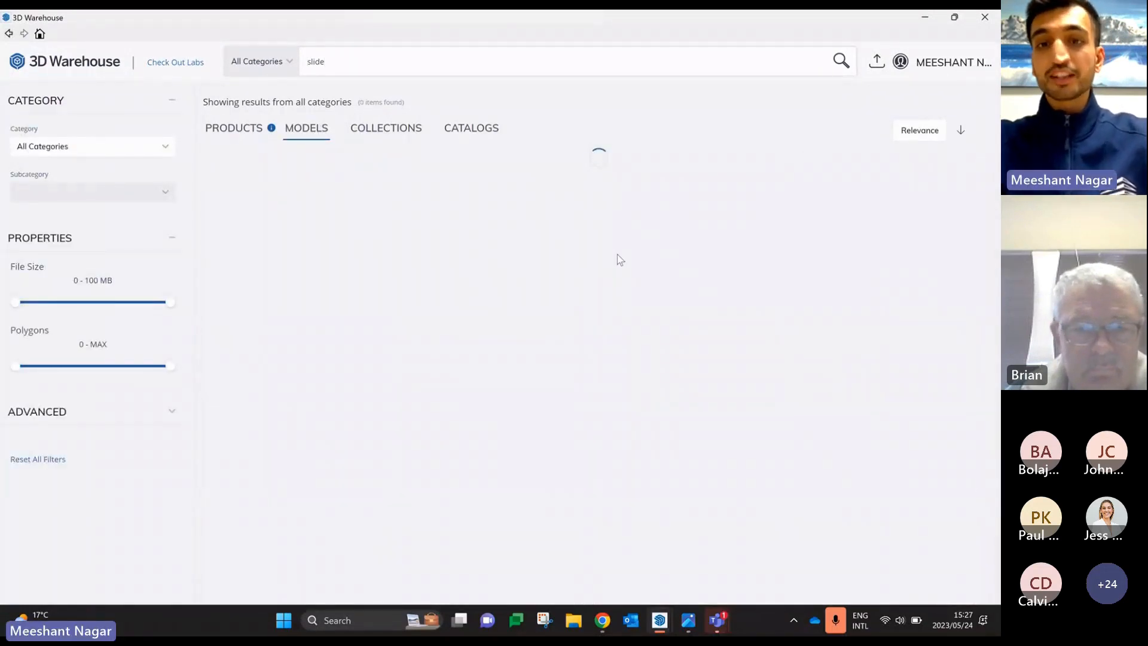
# - Find a plain white wavy slide without a ladder among the models, load it directly into the model and place it beside the staircase
pyautogui.scroll(-3, 619, 262)
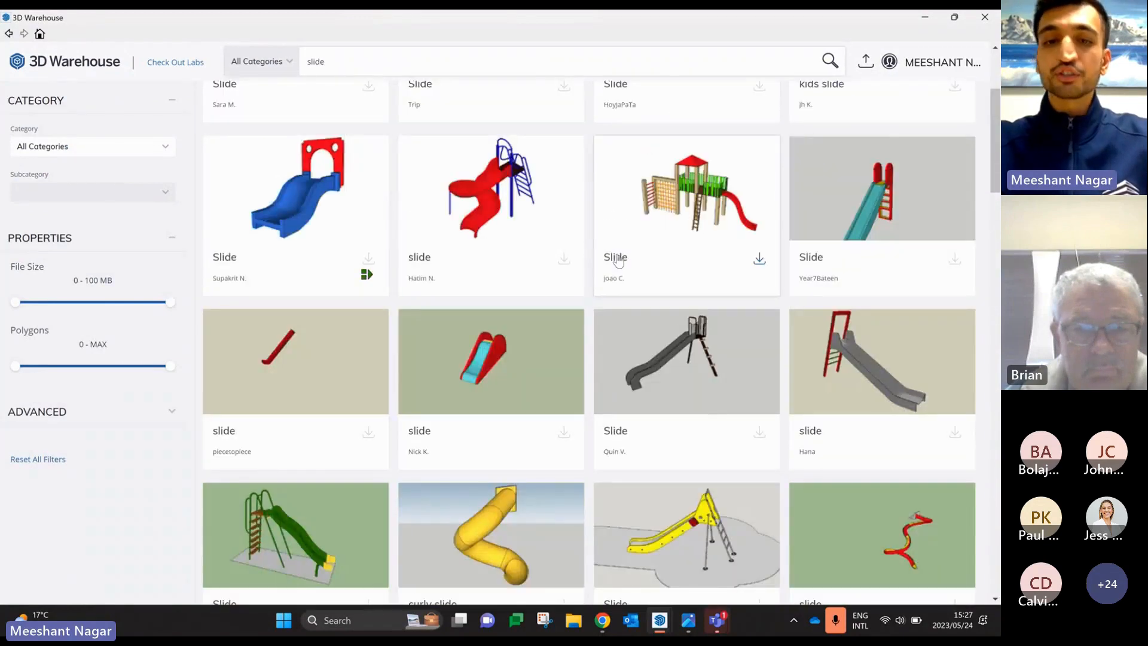
pyautogui.scroll(-6, 619, 261)
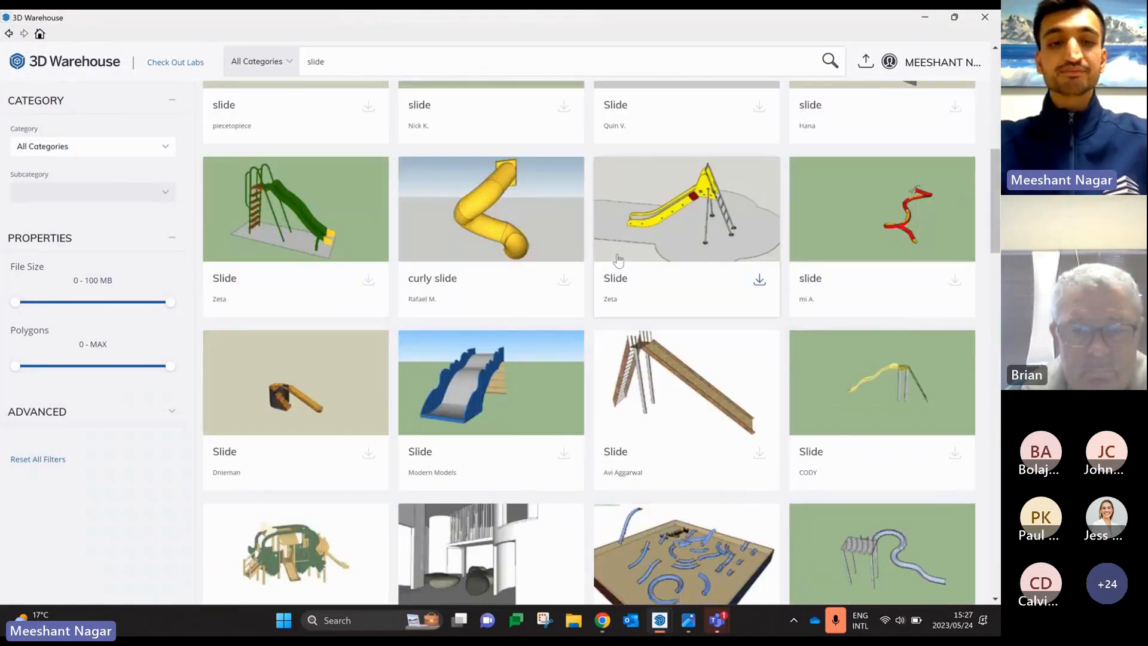
pyautogui.scroll(-4, 619, 262)
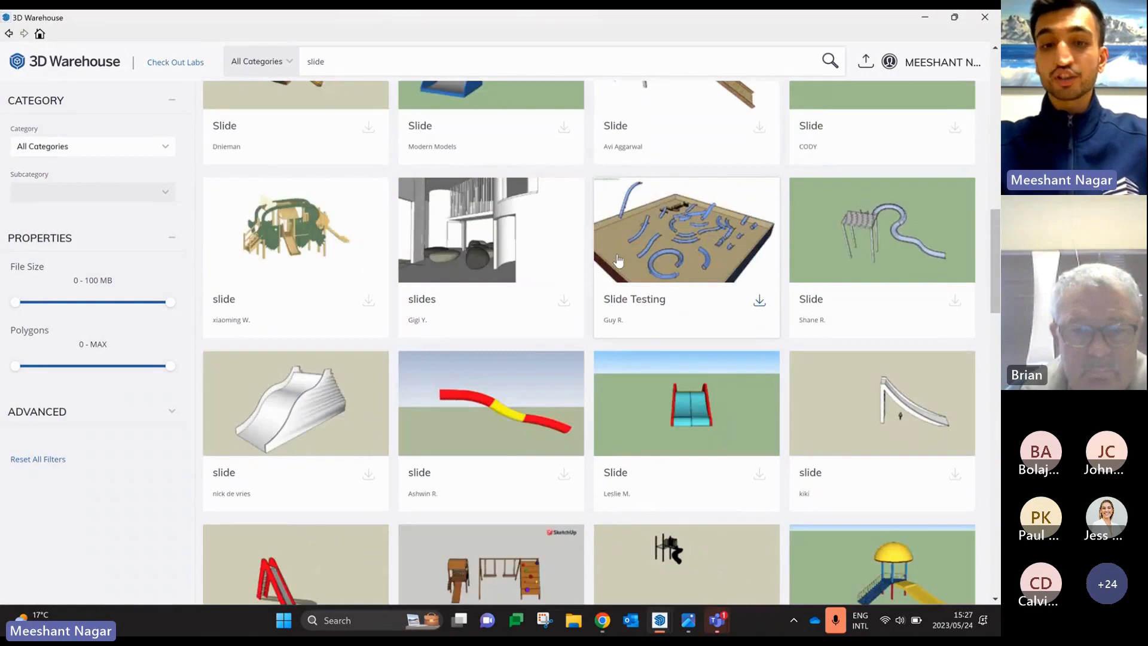
pyautogui.scroll(-6, 619, 262)
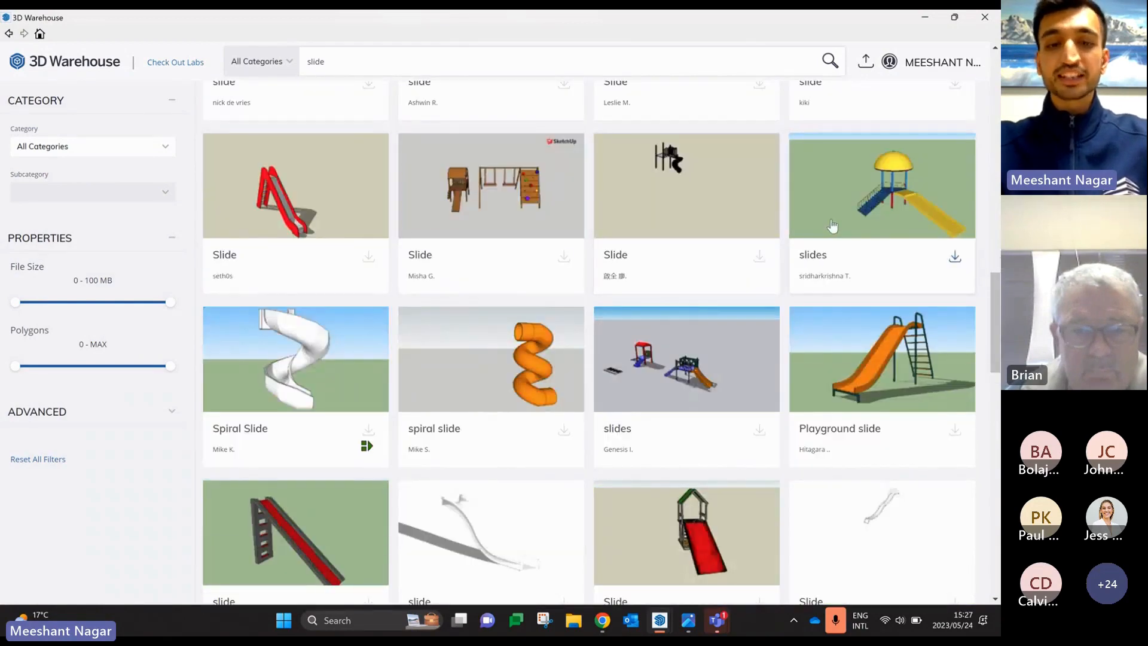
pyautogui.scroll(-3, 410, 381)
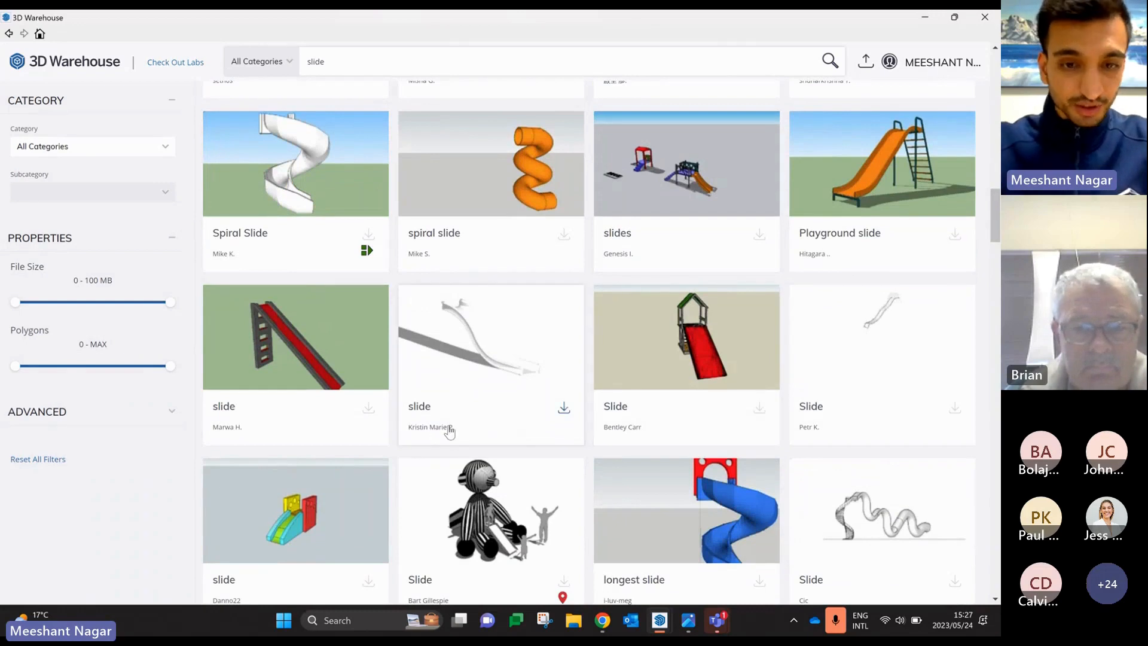
pyautogui.click(564, 412)
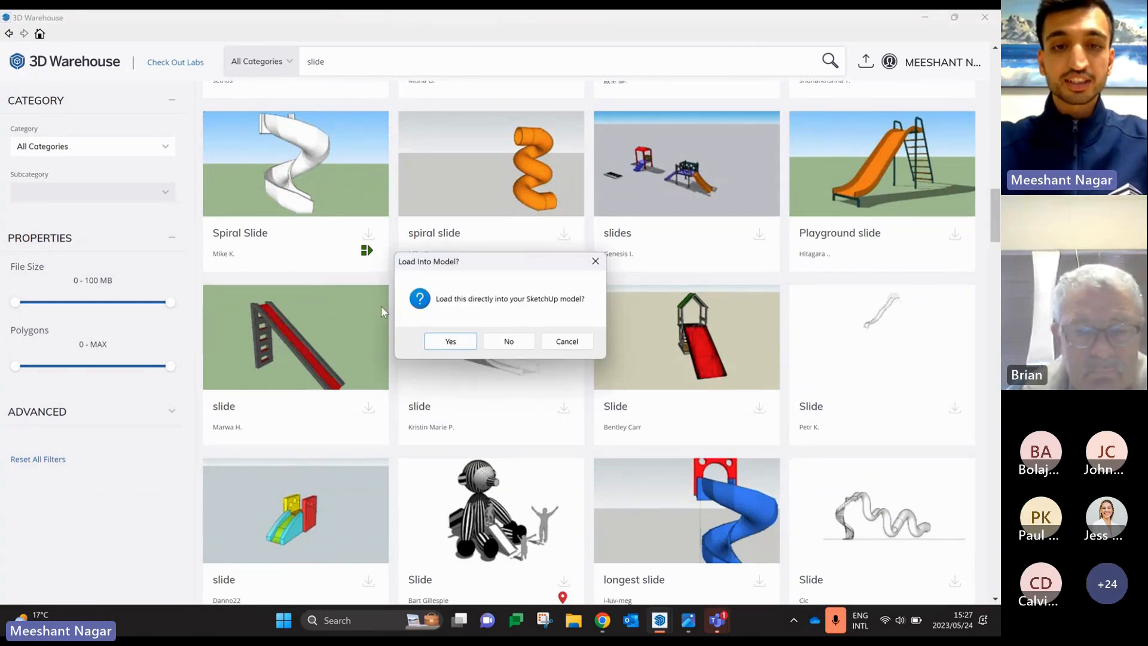
pyautogui.click(445, 342)
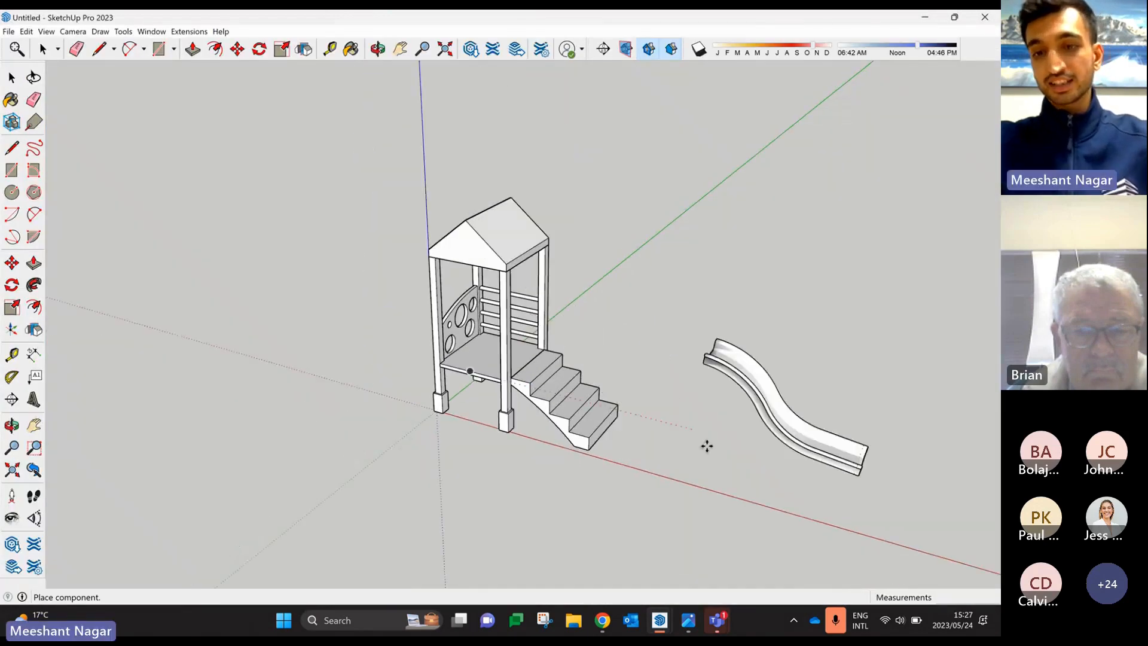
pyautogui.click(677, 444)
# - Rotate the imported slide about its vertical axis so that its lower end points out towards the tower's front side
pyautogui.press('m')
pyautogui.moveTo(823, 415); pyautogui.dragTo(654, 361, button='middle')
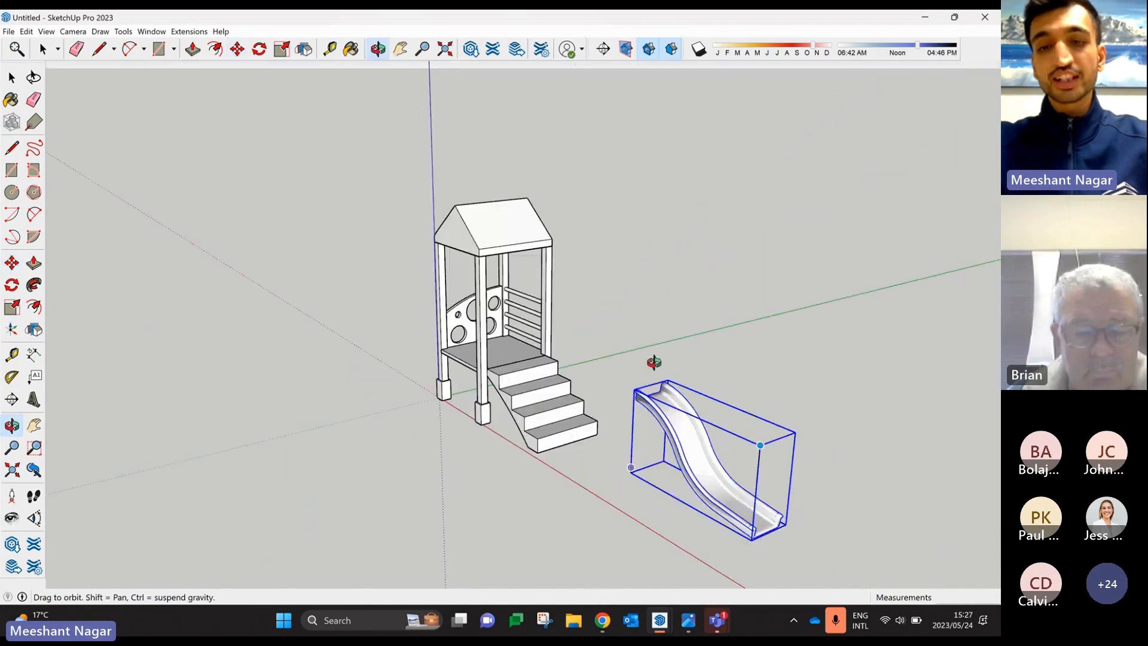
pyautogui.scroll(5, 676, 441)
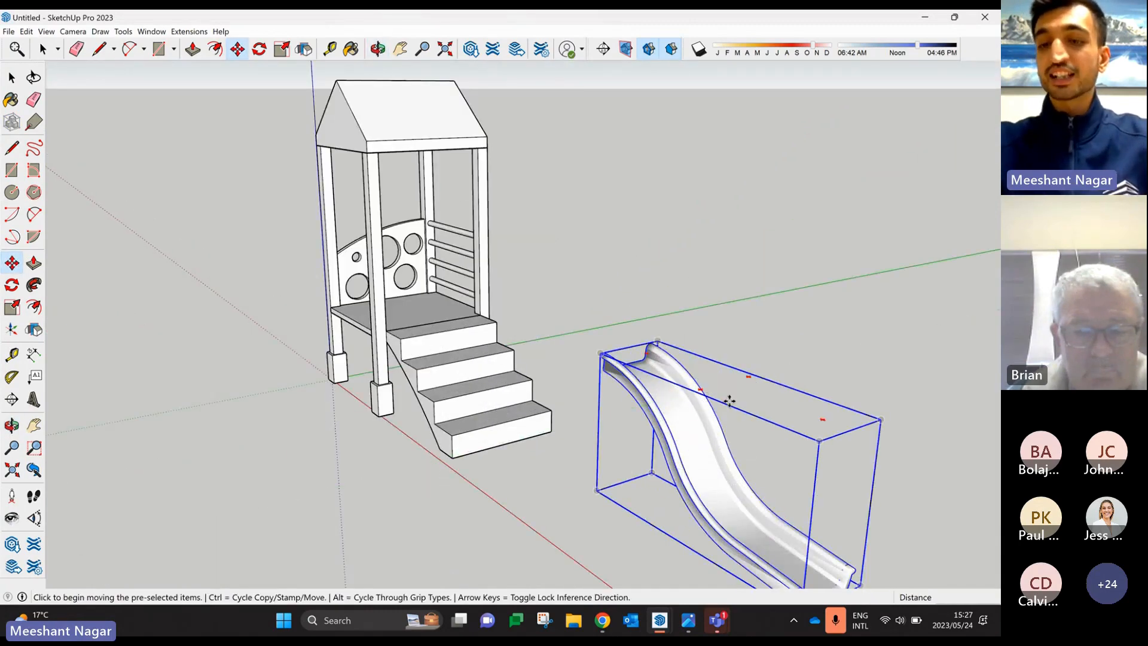
pyautogui.click(697, 389)
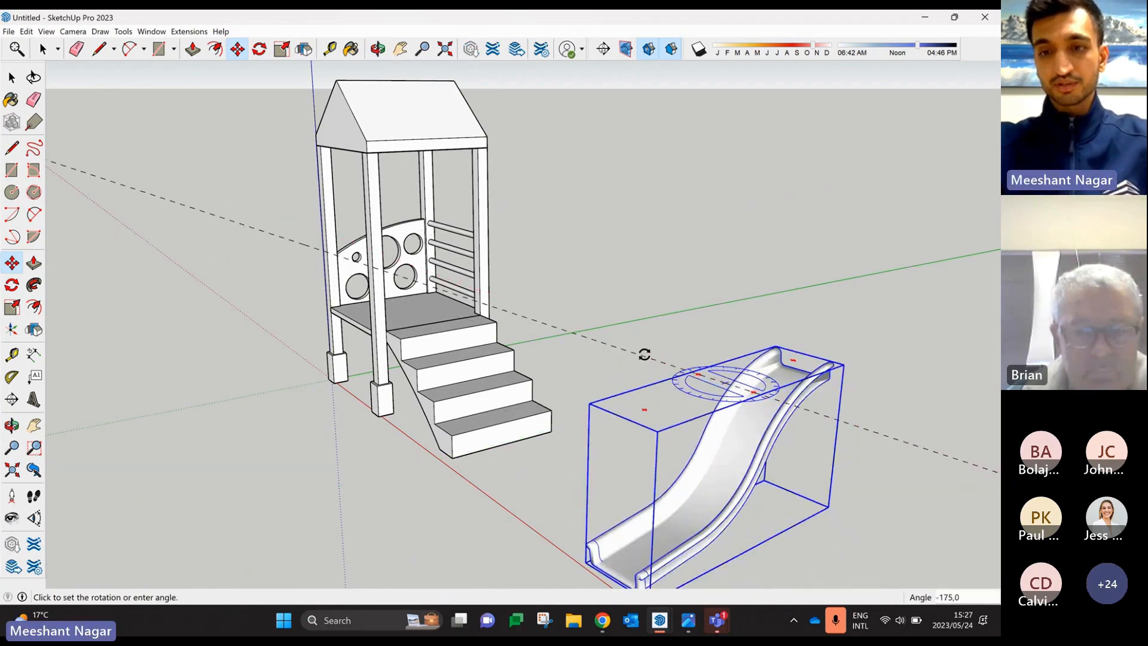
pyautogui.click(645, 354)
# - Move the imported slide by its top end onto the platform's front edge, between the two front posts
pyautogui.moveTo(864, 390); pyautogui.dragTo(904, 414, button='middle')
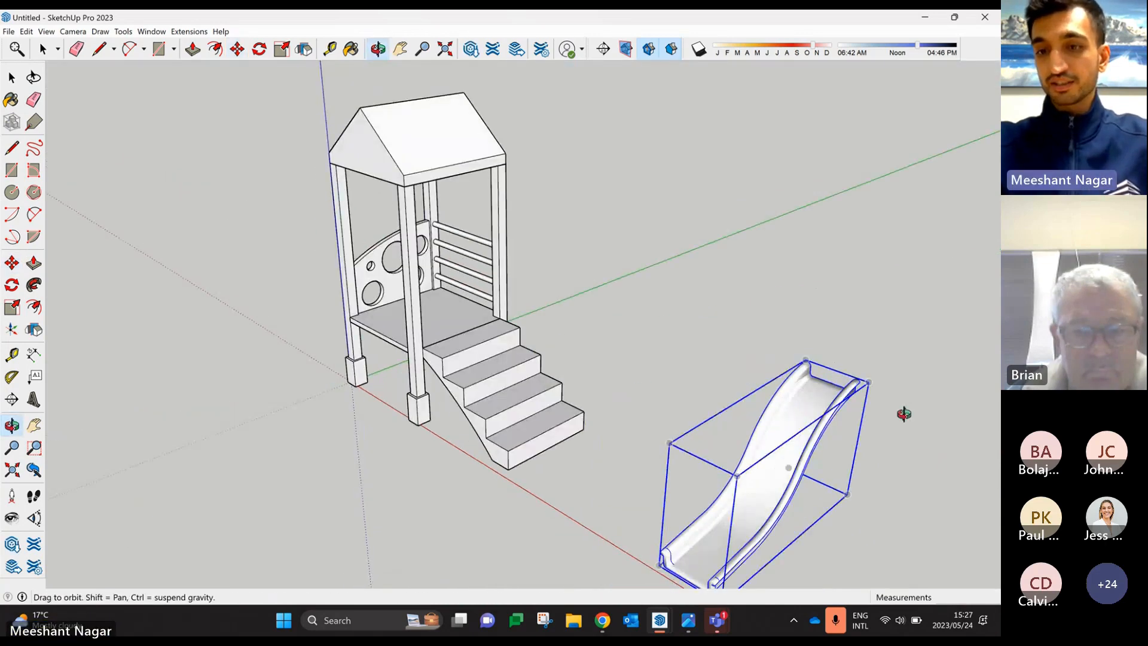
pyautogui.scroll(7, 836, 378)
pyautogui.click(796, 400)
pyautogui.scroll(-7, 838, 295)
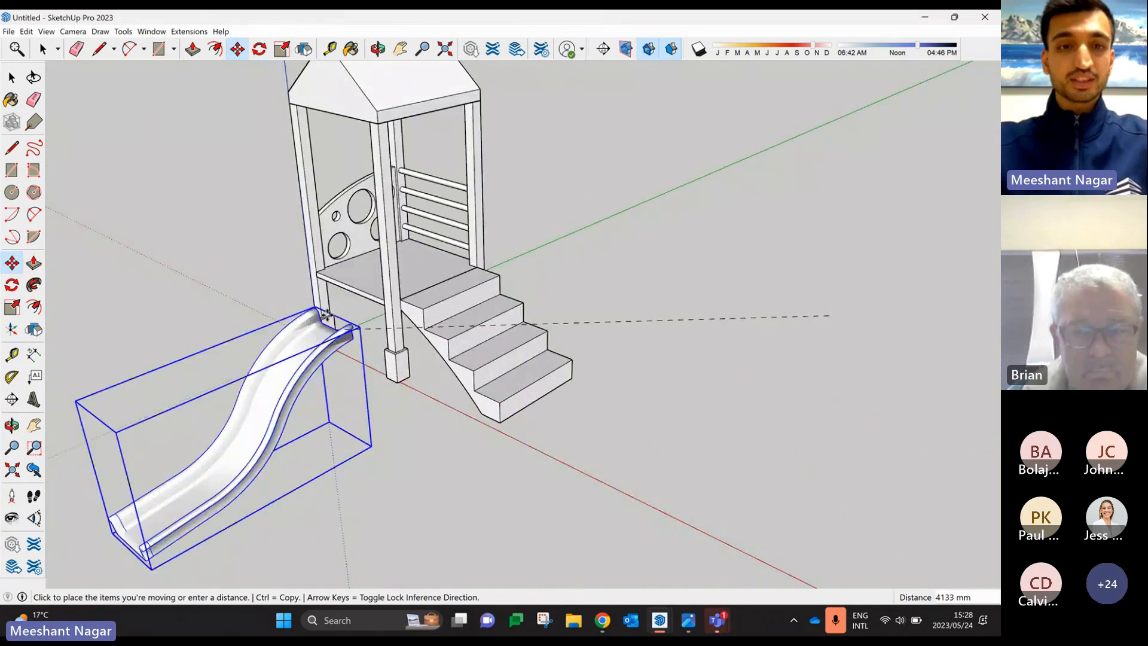
pyautogui.scroll(3, 328, 315)
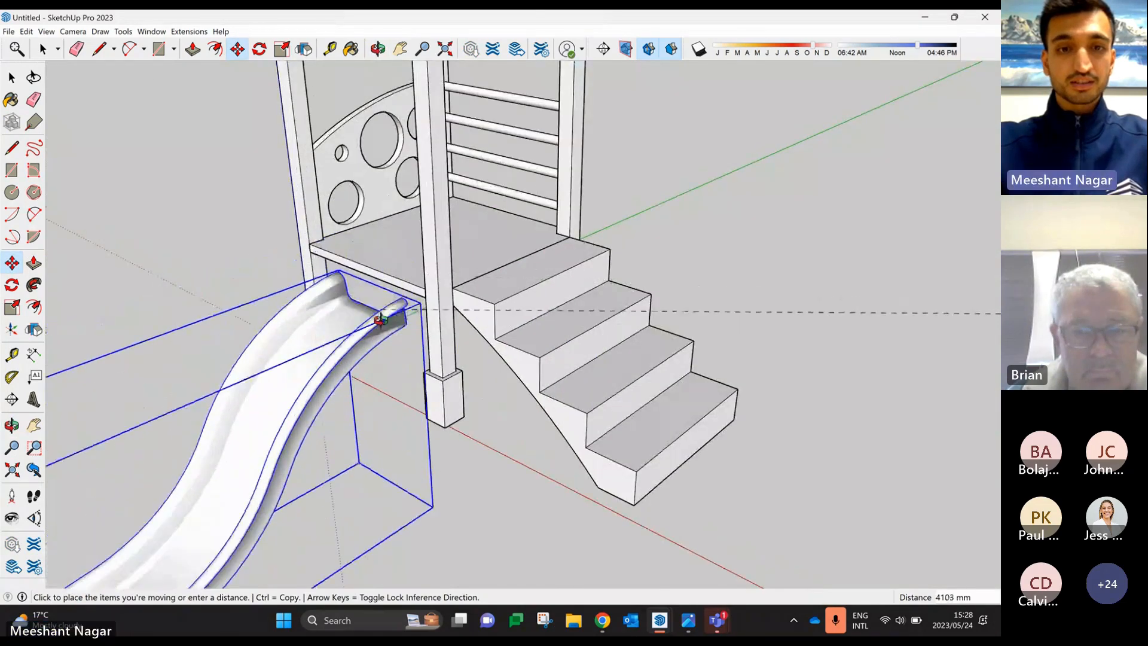
pyautogui.moveTo(381, 320); pyautogui.dragTo(526, 359, button='middle')
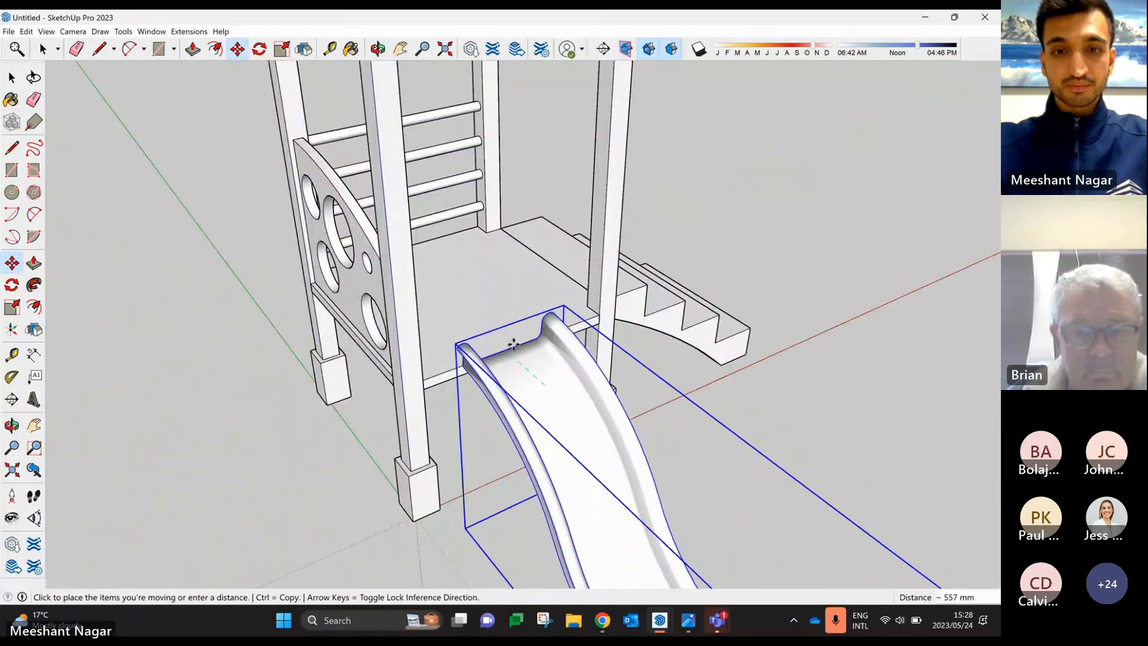
pyautogui.click(536, 336)
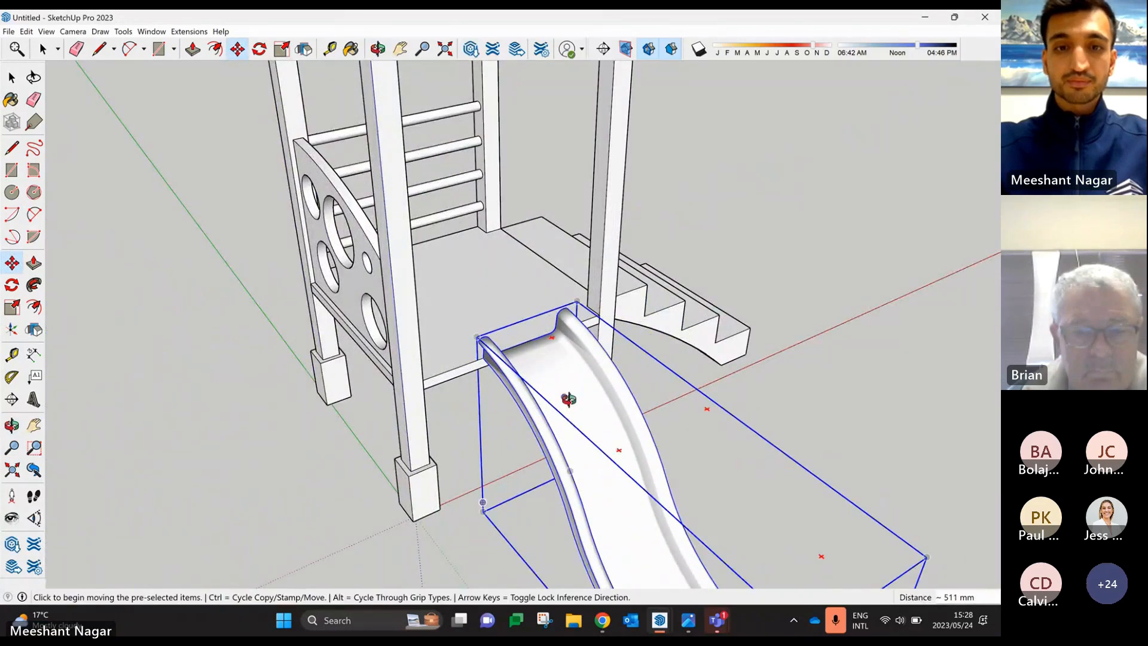
# - Clear the slide's selection and examine the tower with the imported slide and staircase from several angles
pyautogui.moveTo(569, 399); pyautogui.dragTo(450, 326, button='middle')
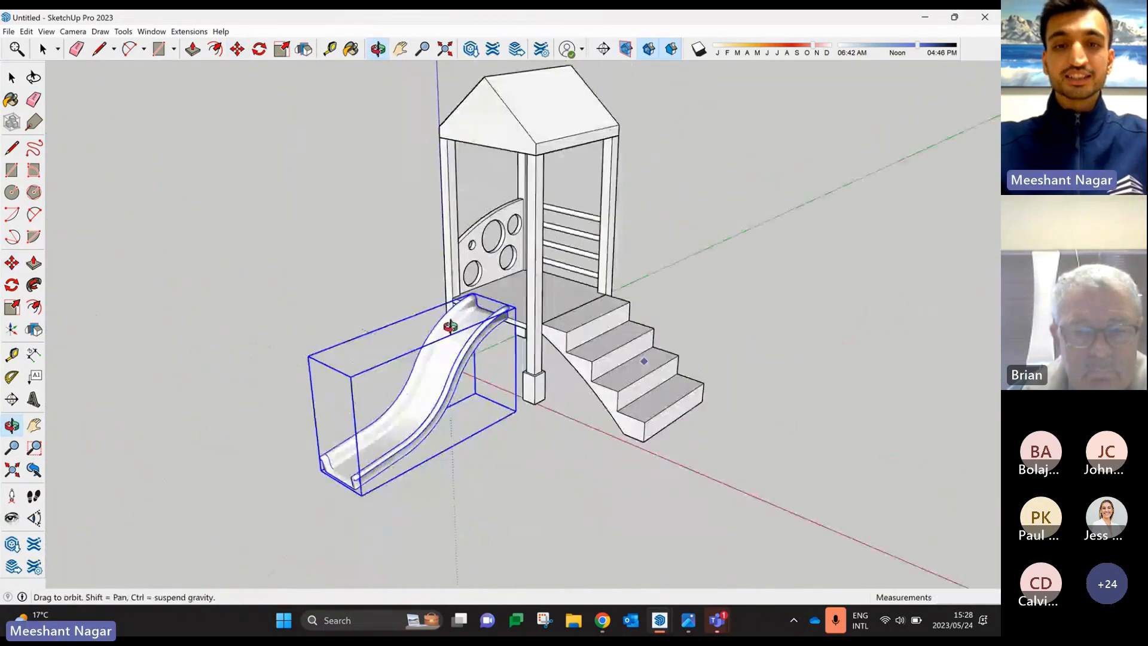
pyautogui.scroll(-4, 469, 421)
pyautogui.scroll(6, 495, 411)
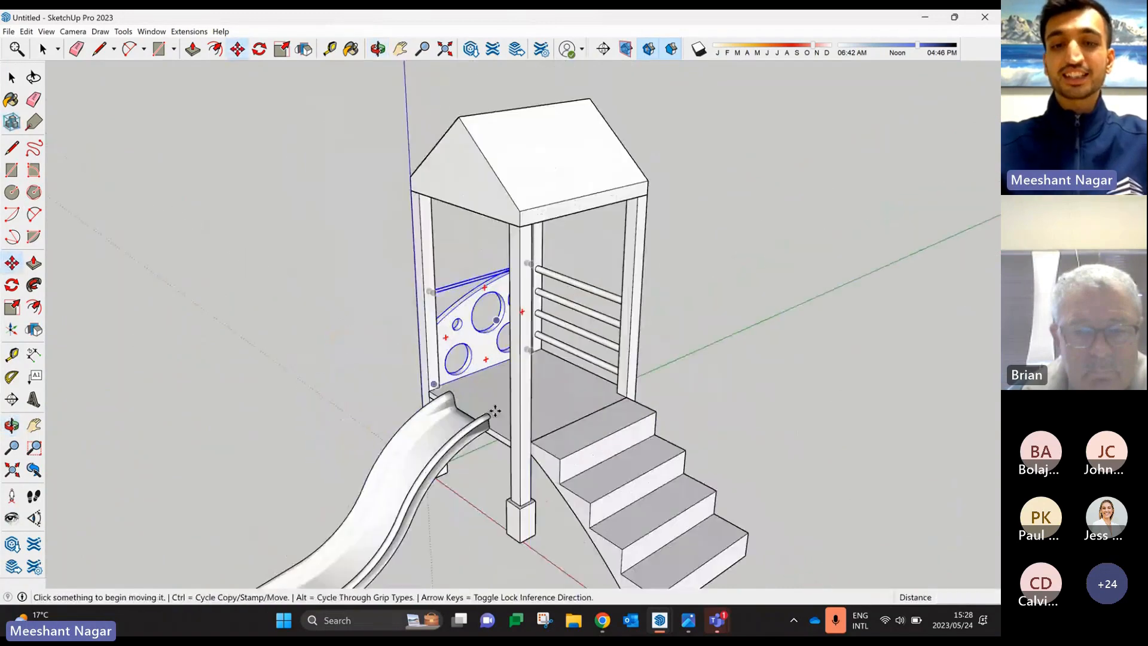
pyautogui.moveTo(492, 417); pyautogui.dragTo(578, 365, button='middle')
pyautogui.scroll(-4, 547, 372)
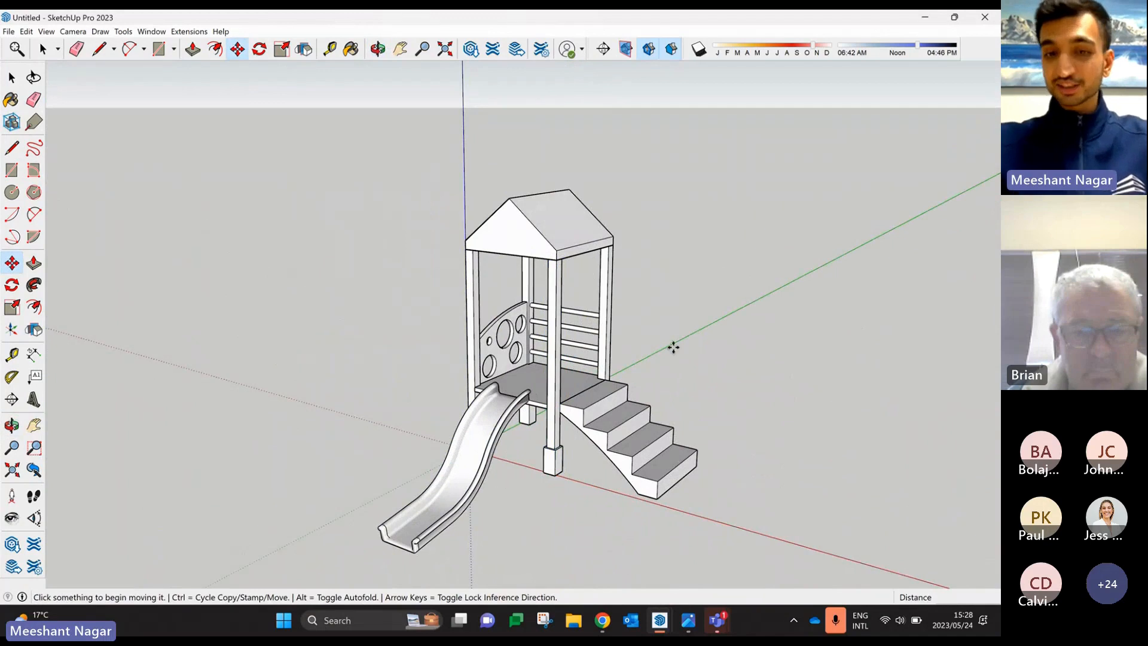
pyautogui.moveTo(673, 348); pyautogui.dragTo(622, 361, button='middle')
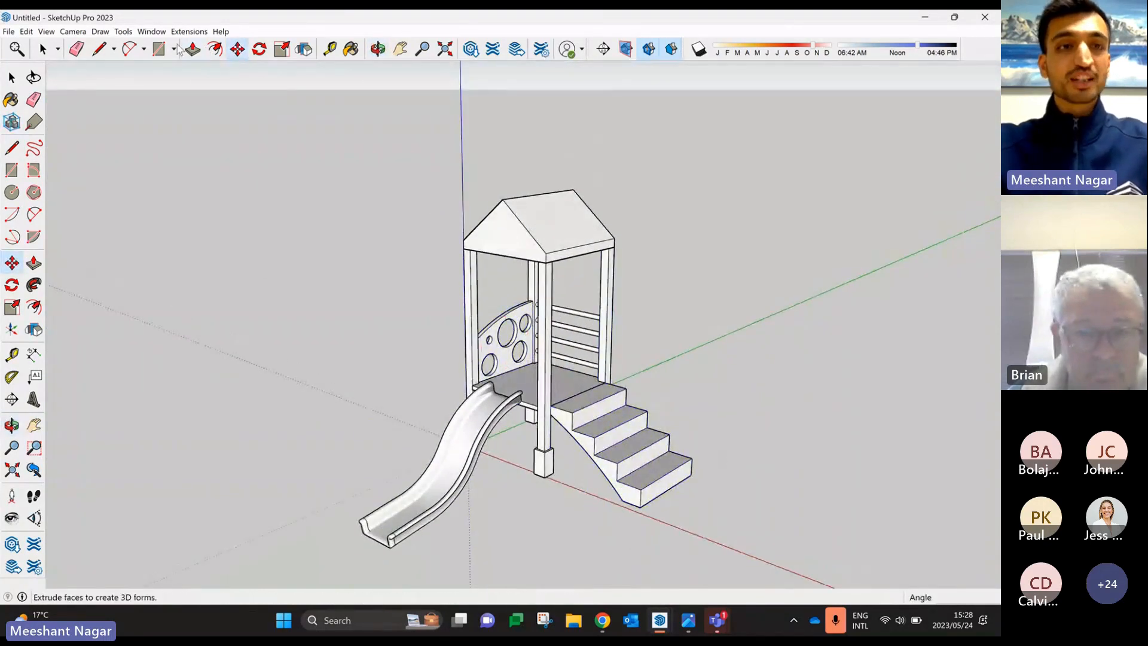
# - Open the 3D Warehouse in a maximized window and search its models for jungle_gym
pyautogui.click(152, 31)
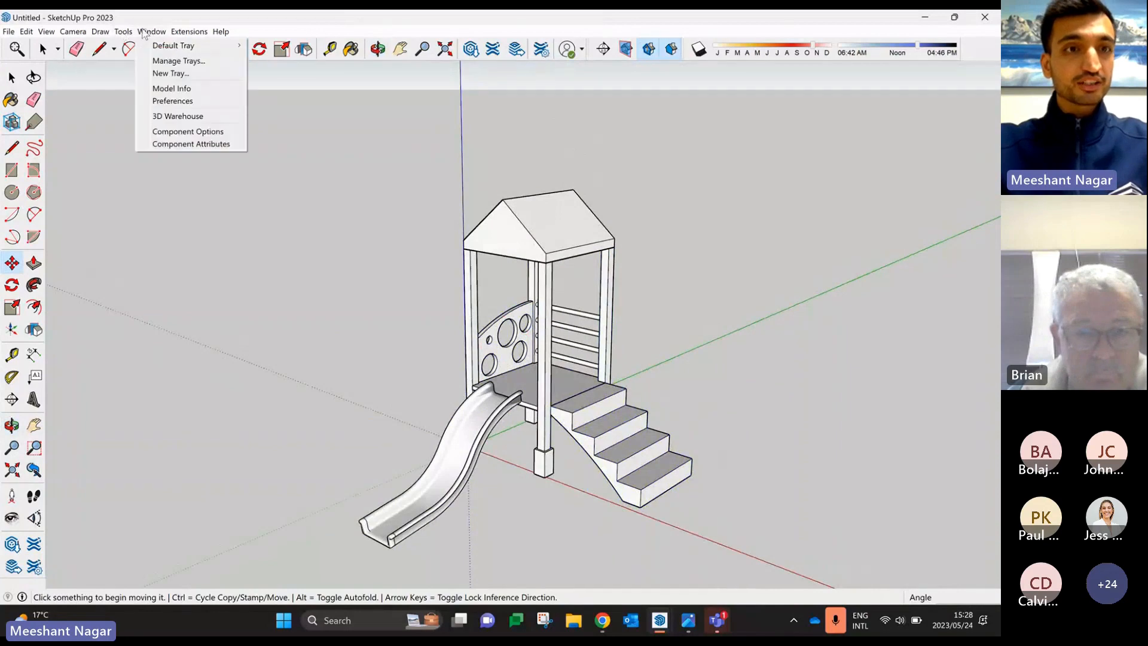
pyautogui.click(174, 117)
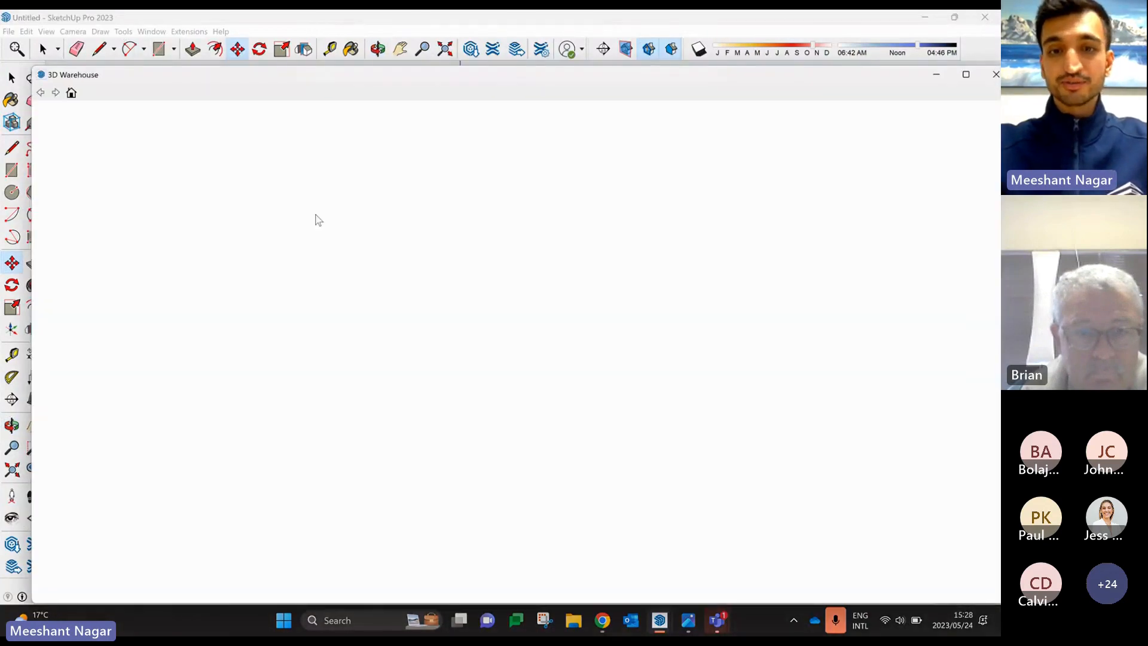
pyautogui.doubleClick(593, 76)
pyautogui.doubleClick(310, 62)
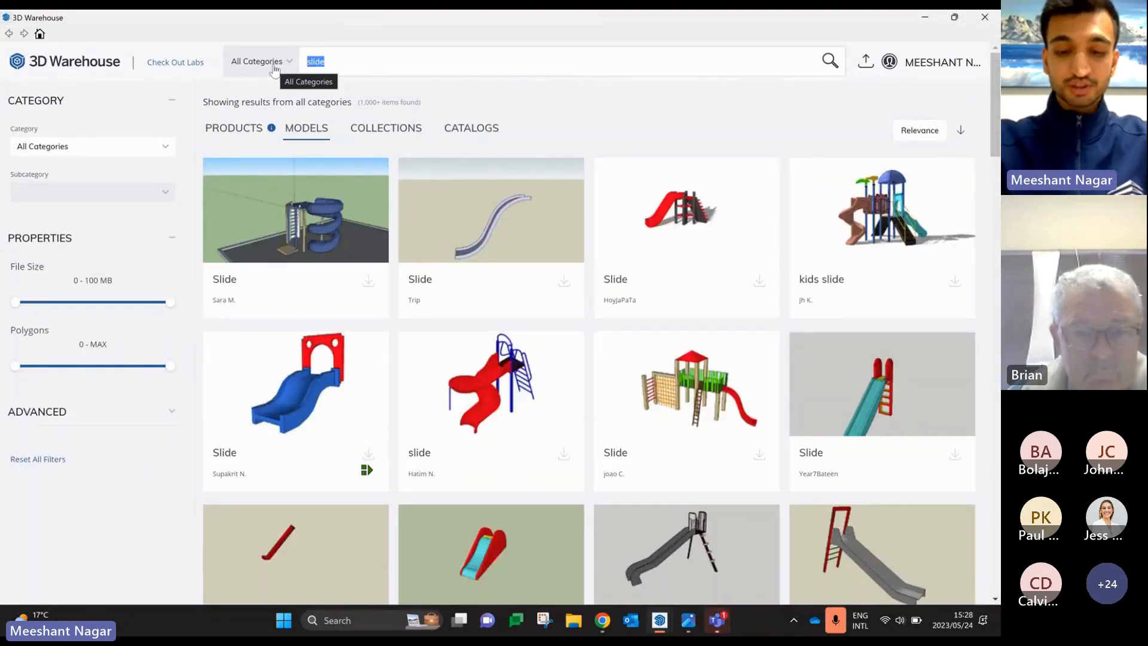
pyautogui.write('ju')
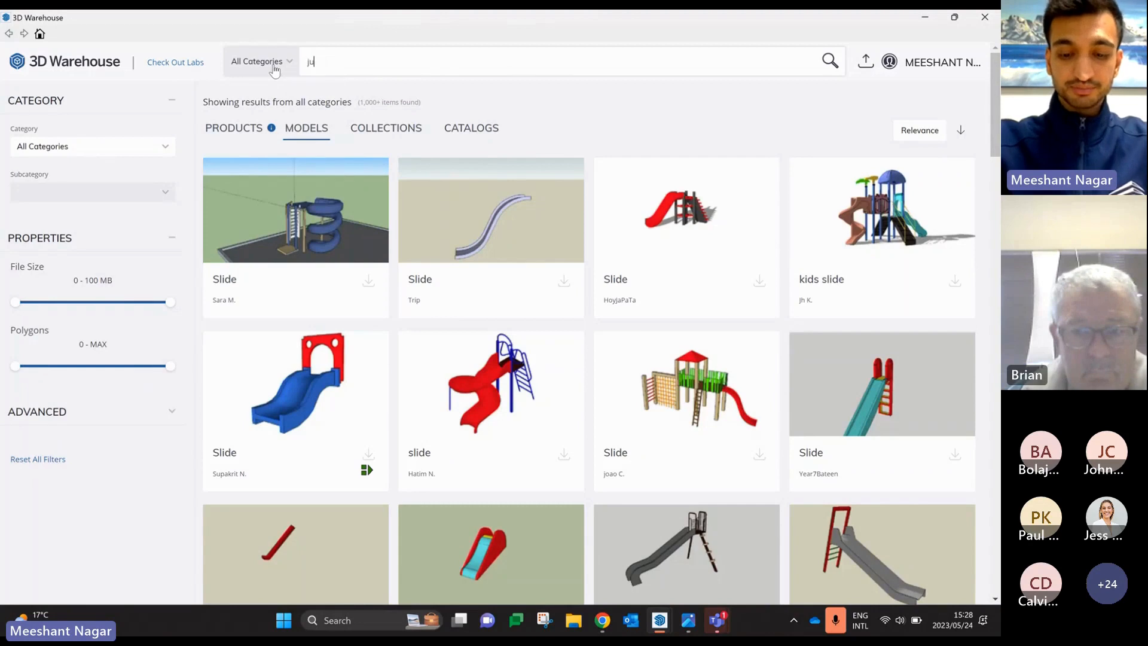
pyautogui.write('ngle')
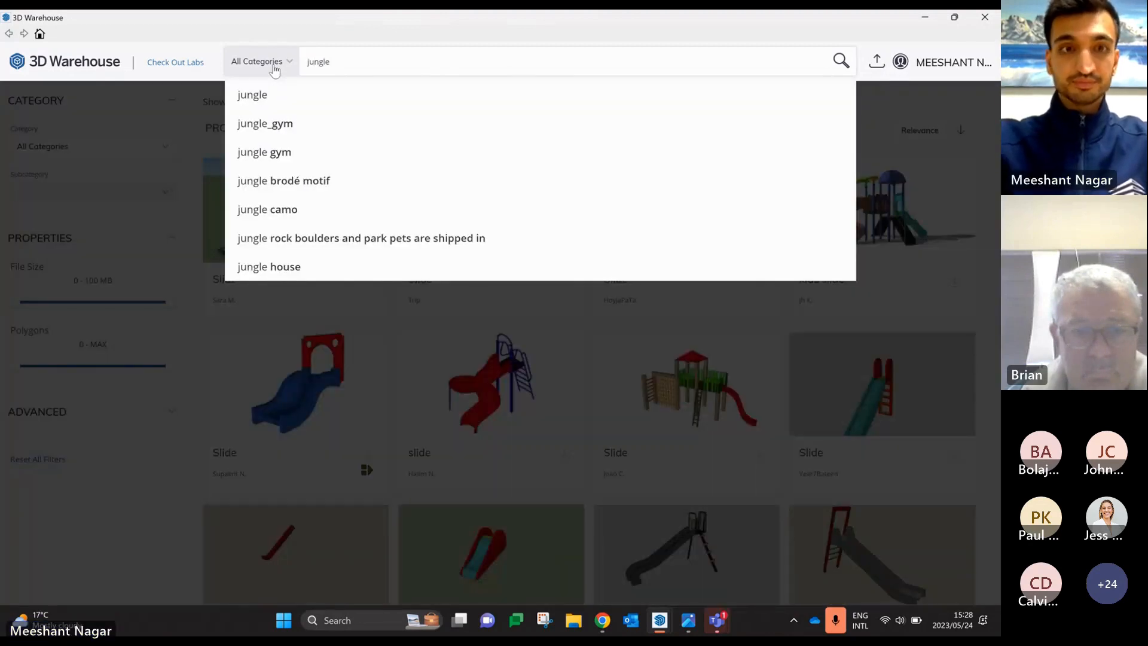
pyautogui.press('Return')
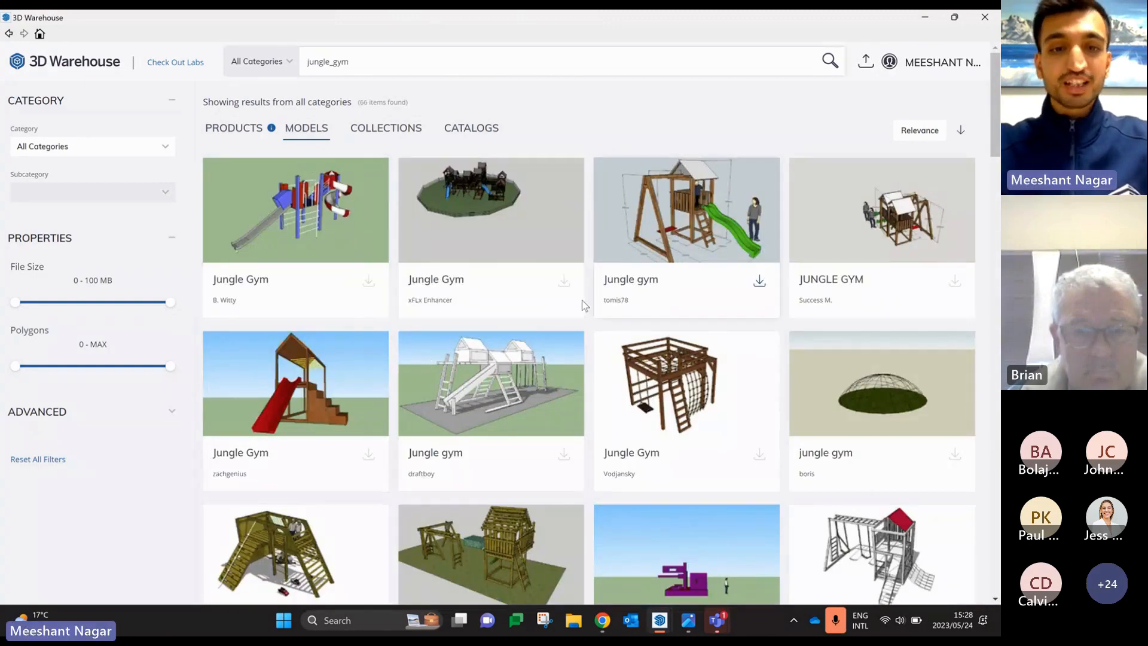
# - Find the wooden jungle gym with a swing and green slide among the models and load it directly into the model
pyautogui.scroll(-4, 572, 302)
pyautogui.scroll(4, 712, 317)
pyautogui.scroll(-6, 747, 308)
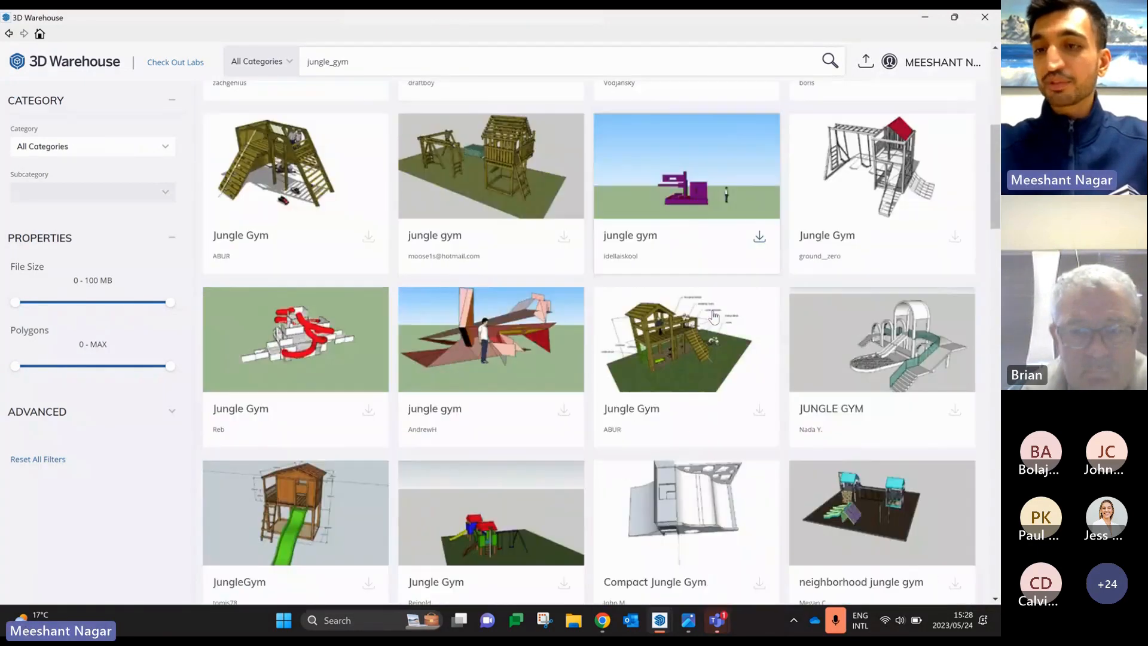
pyautogui.scroll(5, 790, 287)
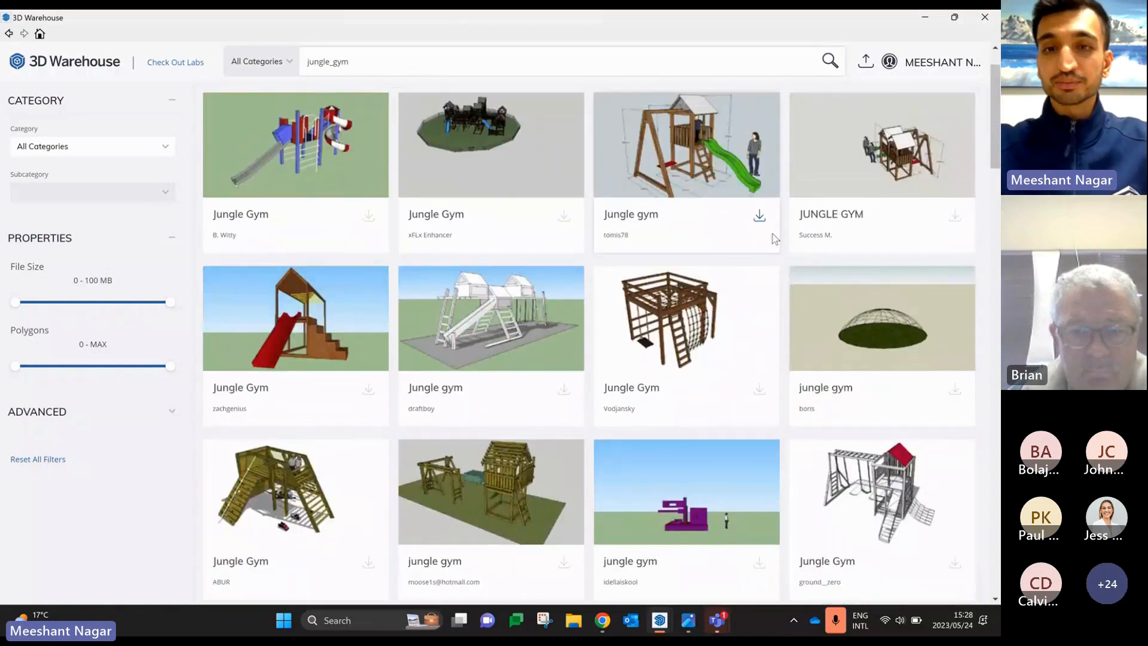
pyautogui.scroll(1, 687, 251)
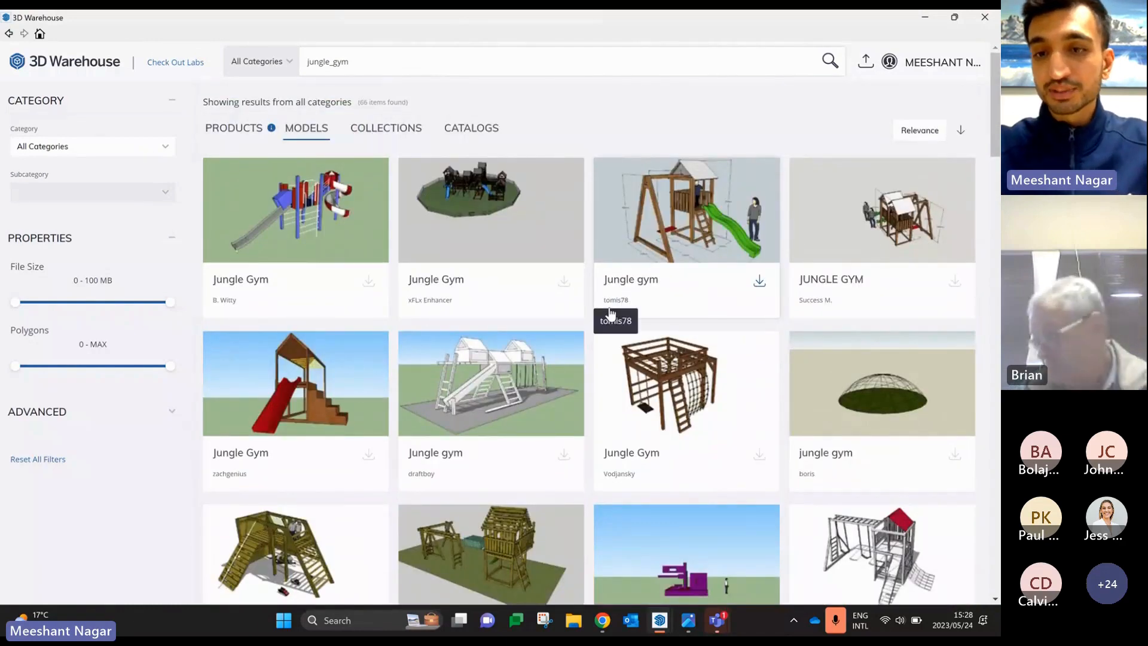
pyautogui.click(760, 282)
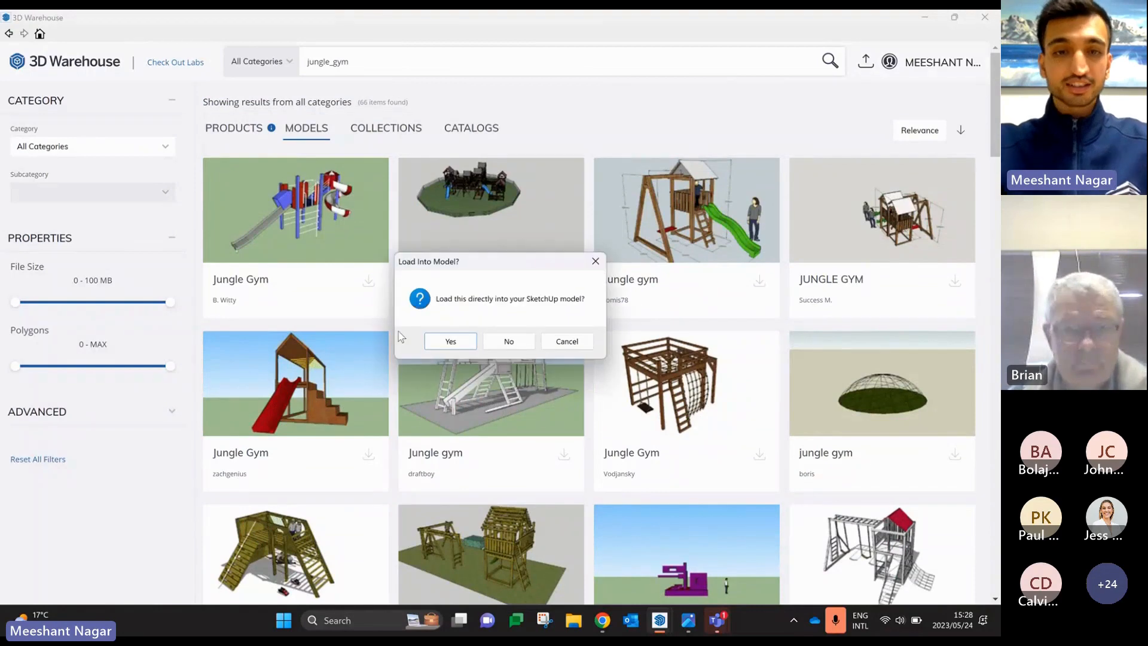
pyautogui.click(449, 339)
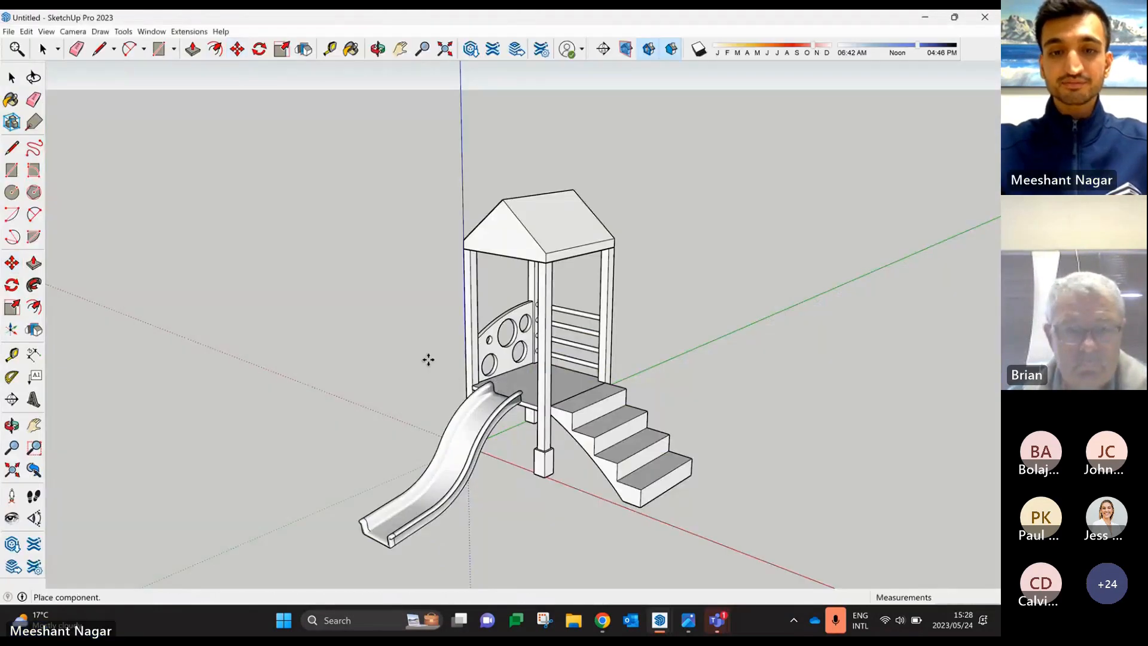
# - Place the loaded jungle gym beside the playground tower, a short distance past the staircase, and clear its selection
pyautogui.scroll(-3, 431, 359)
pyautogui.scroll(-1, 589, 383)
pyautogui.scroll(2, 589, 382)
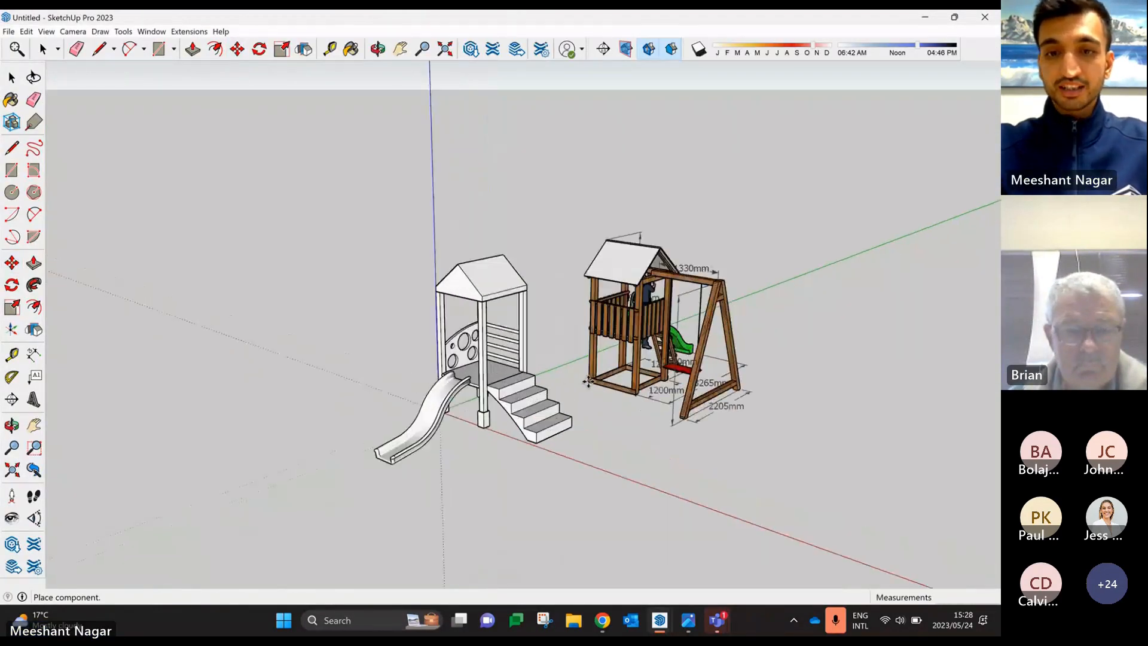
pyautogui.click(587, 382)
pyautogui.scroll(3, 742, 326)
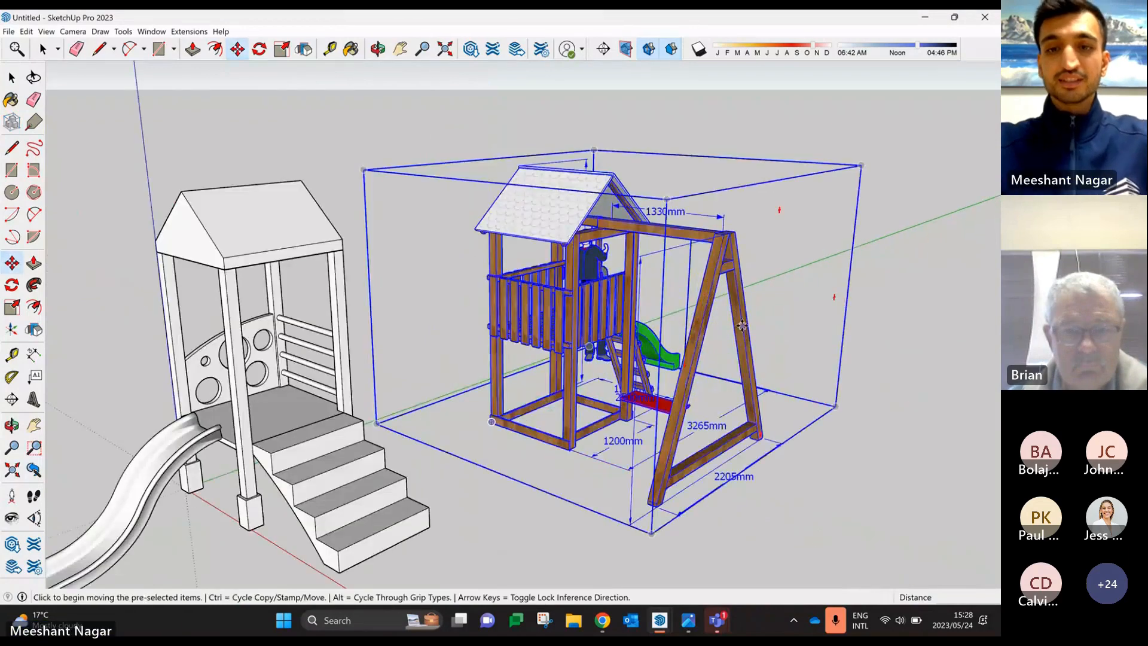
pyautogui.press('Escape')
# - Examine the imported jungle gym's swing, ladder and slide from several angles and compare it with the modelled tower
pyautogui.moveTo(743, 326); pyautogui.dragTo(362, 359, button='middle')
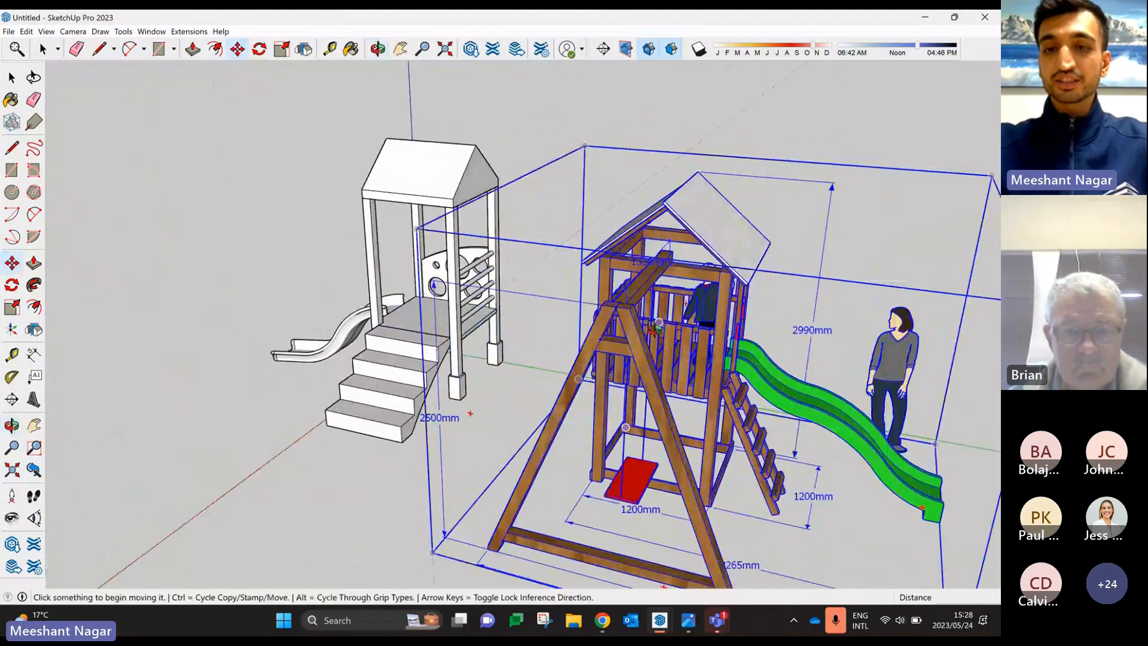
pyautogui.moveTo(616, 299)
pyautogui.mouseDown(button='middle')
pyautogui.moveTo(527, 340)
pyautogui.moveTo(538, 358)
pyautogui.moveTo(618, 312)
pyautogui.mouseUp(button='middle')
pyautogui.scroll(-3, 525, 339)
pyautogui.scroll(1, 527, 344)
pyautogui.scroll(3, 618, 312)
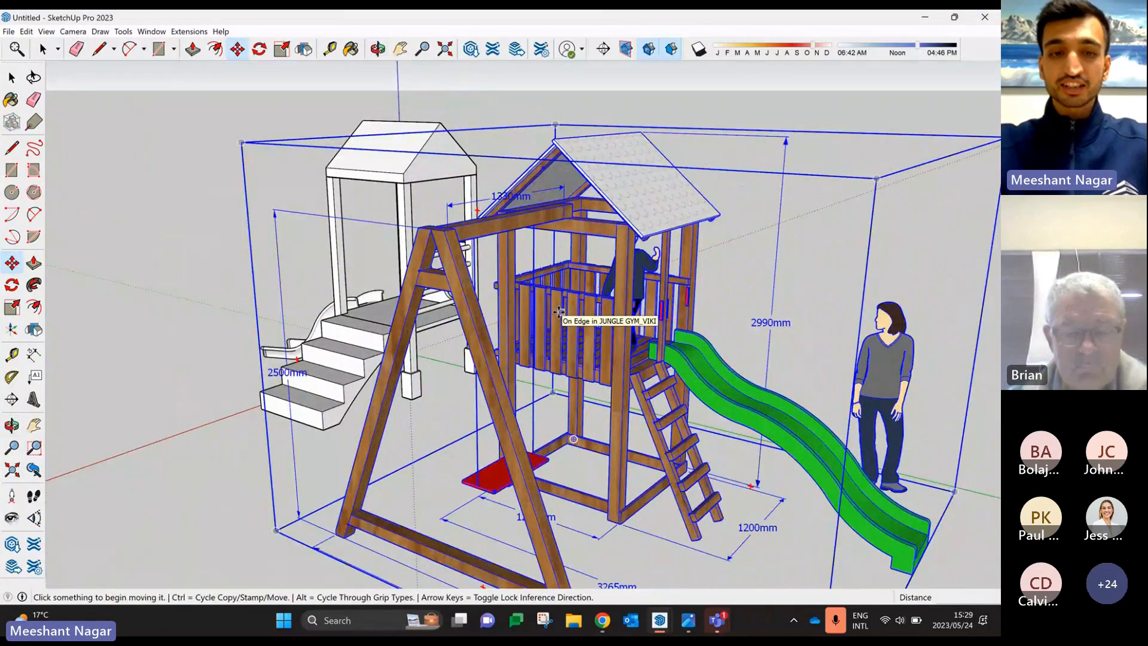
pyautogui.moveTo(559, 312); pyautogui.dragTo(995, 374, button='middle')
pyautogui.scroll(-3, 514, 328)
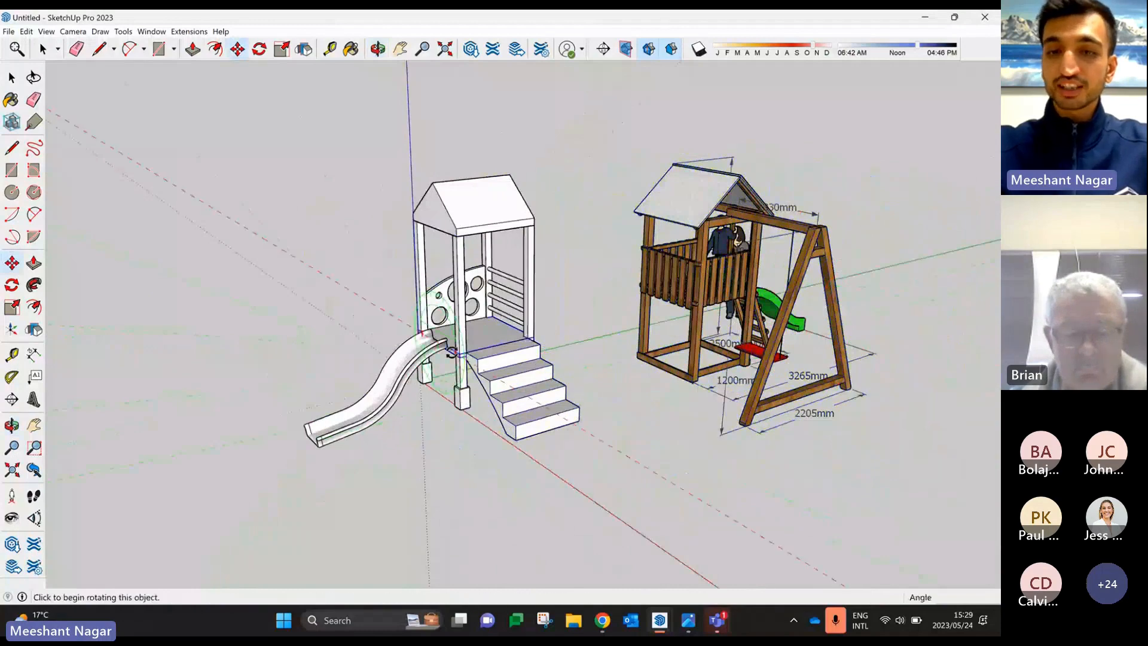
pyautogui.scroll(3, 418, 335)
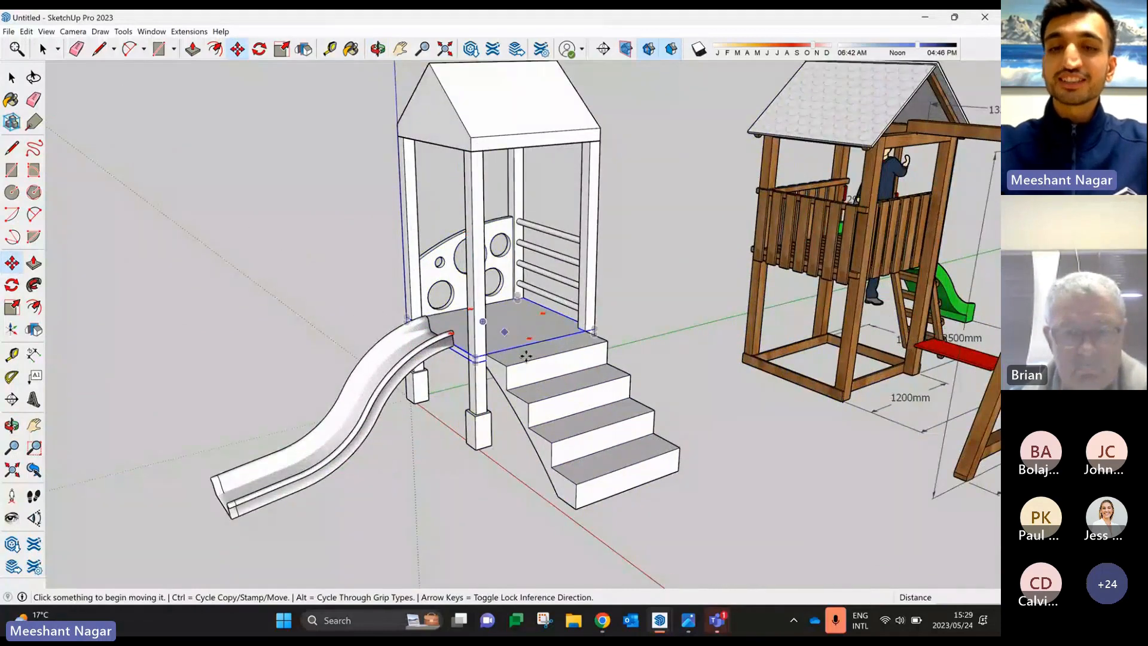
pyautogui.scroll(-1, 527, 281)
pyautogui.scroll(-1, 565, 264)
pyautogui.scroll(-2, 633, 277)
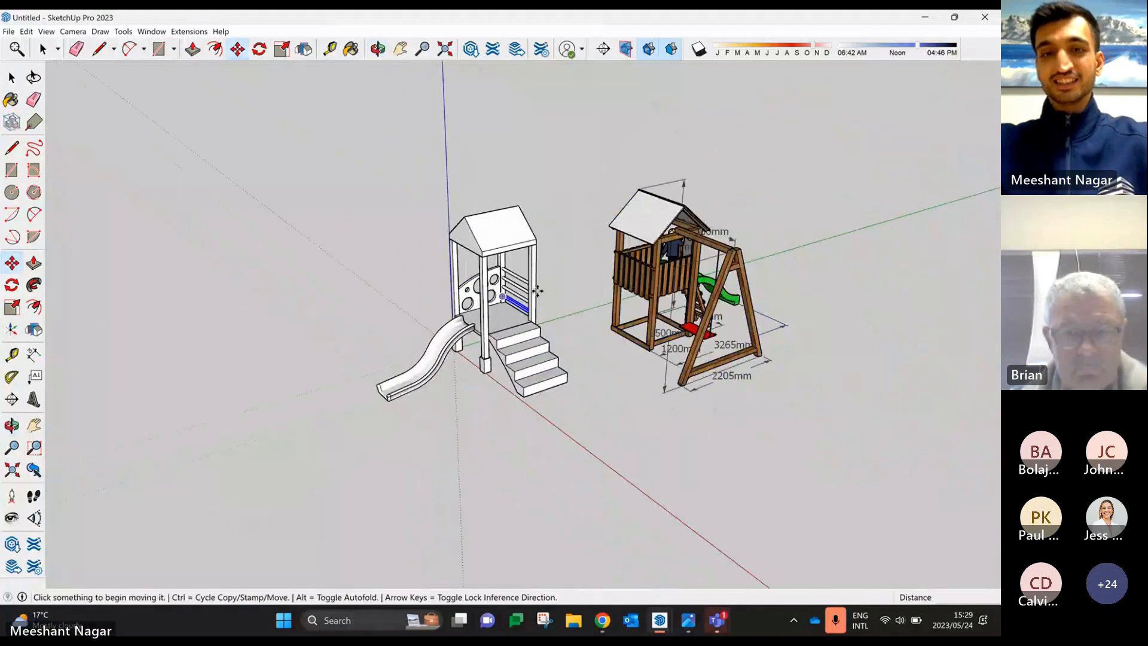
# - Delete the imported wooden jungle gym from the model, keeping only the white playground tower
pyautogui.click(41, 52)
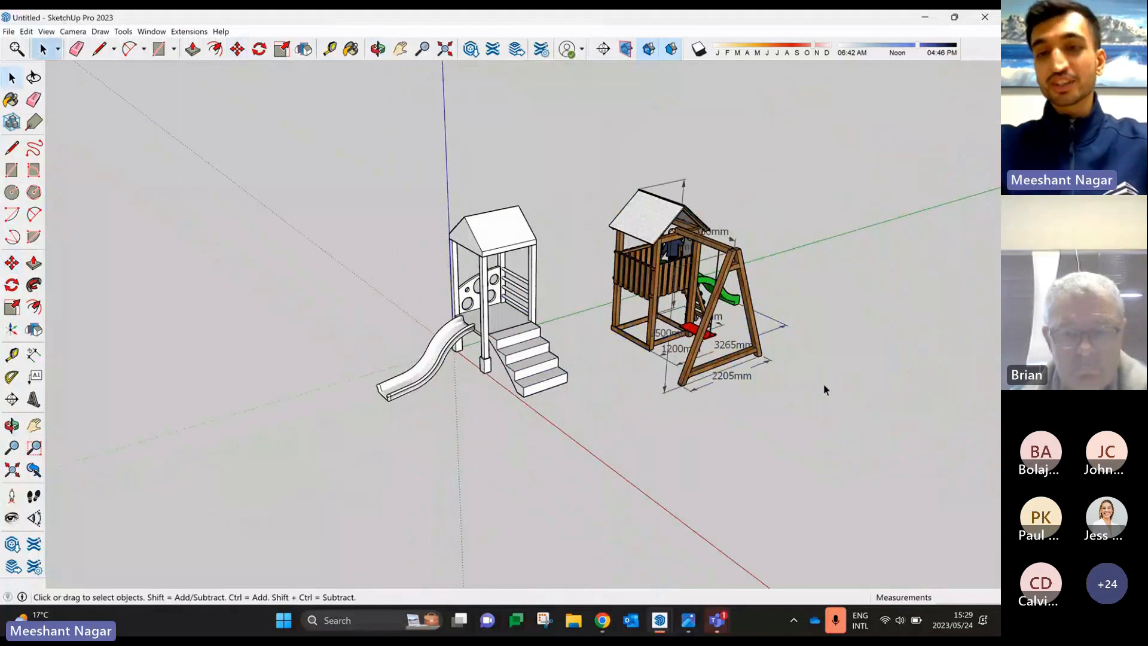
pyautogui.click(725, 294)
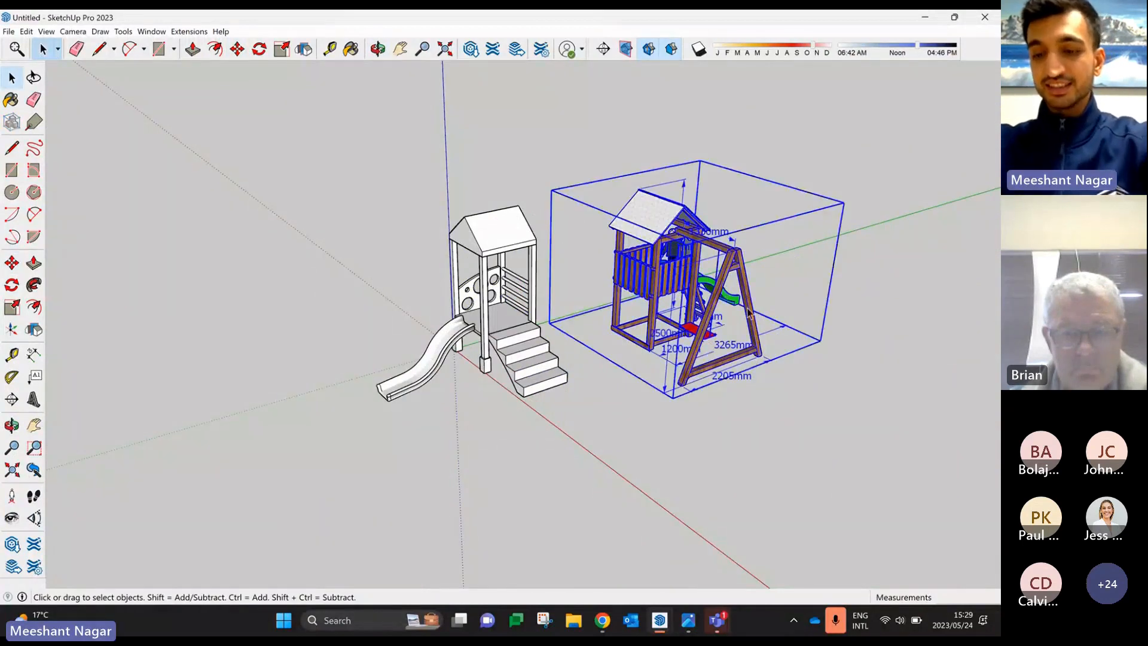
pyautogui.press('Delete')
pyautogui.scroll(5, 511, 305)
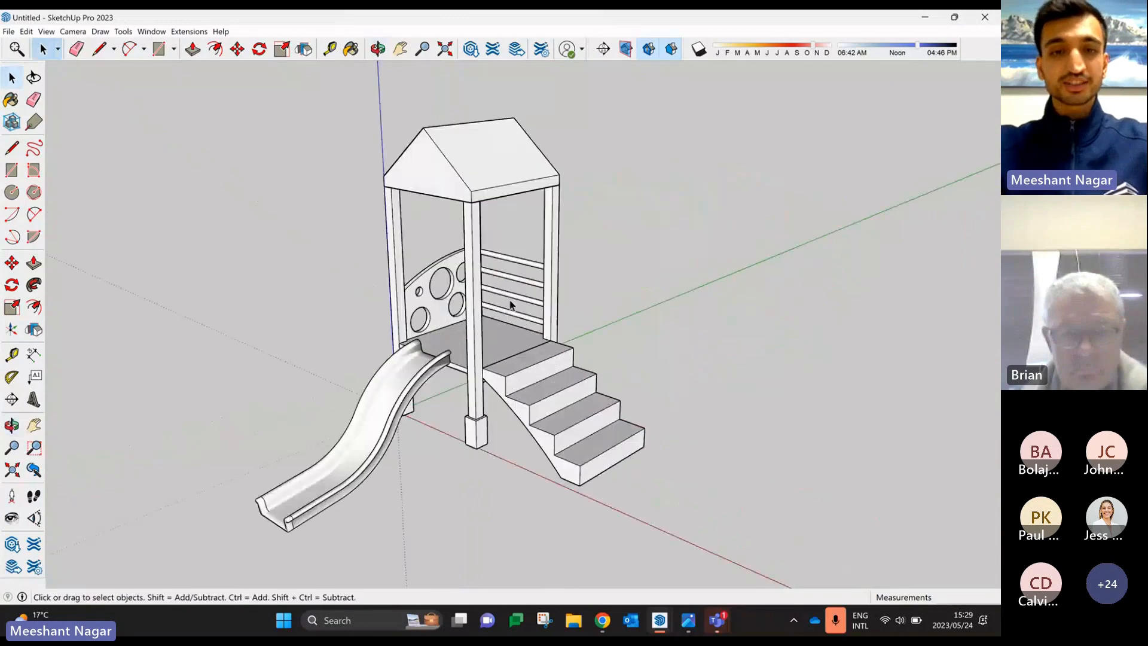
pyautogui.moveTo(367, 346); pyautogui.dragTo(476, 310, button='middle')
pyautogui.scroll(-3, 476, 310)
pyautogui.scroll(2, 456, 312)
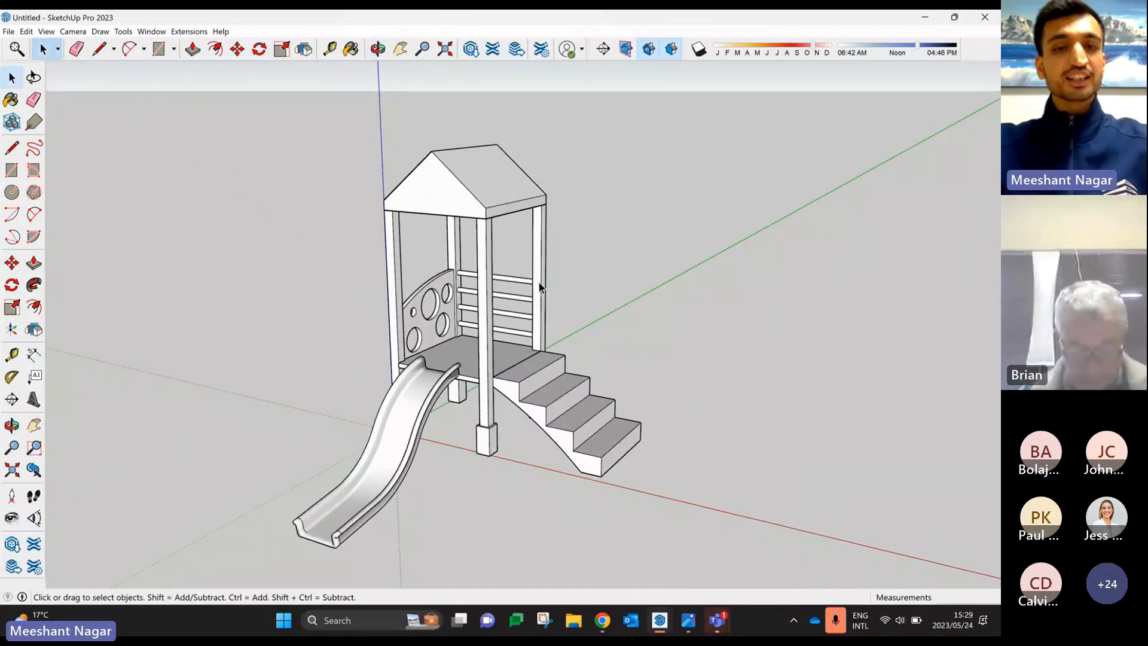
pyautogui.moveTo(614, 253)
pyautogui.mouseDown(button='middle')
pyautogui.moveTo(590, 275)
pyautogui.moveTo(604, 305)
pyautogui.mouseUp(button='middle')
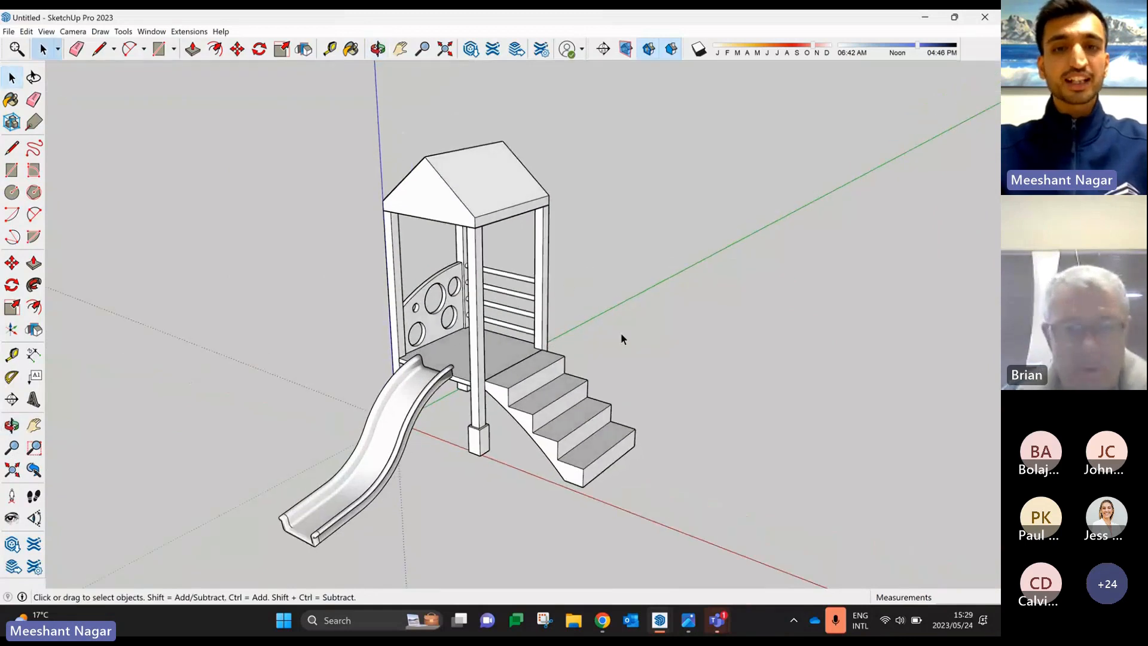
pyautogui.moveTo(368, 397); pyautogui.dragTo(397, 382, button='middle')
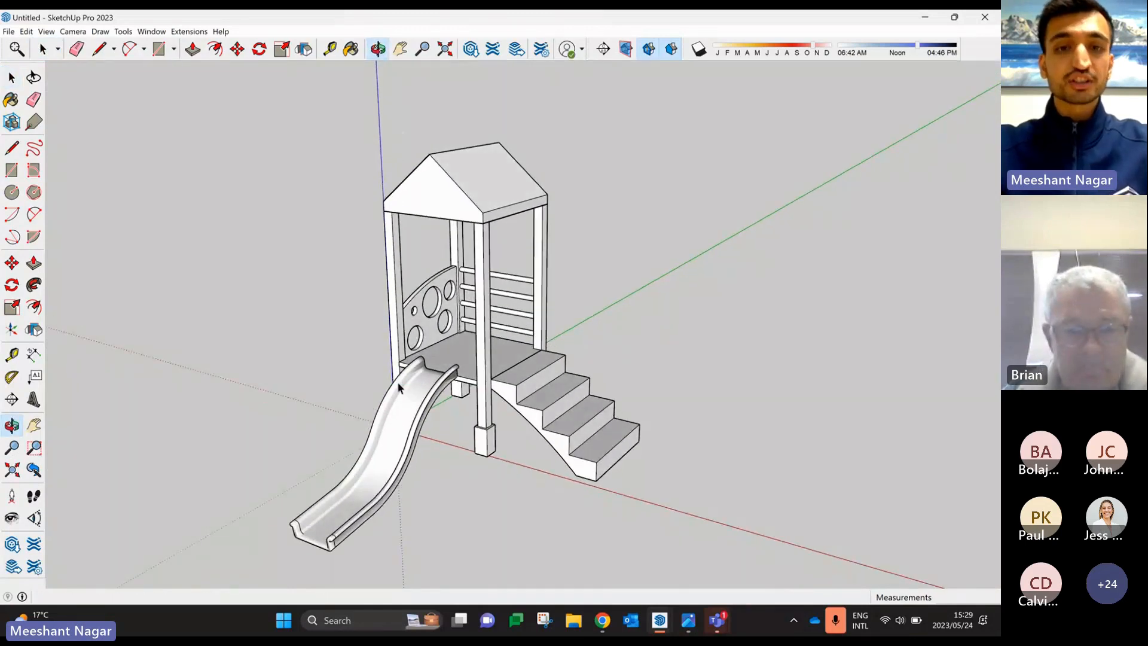
# - Activate the Paint Bucket and look through the Asphalt and Concrete material collection
pyautogui.click(11, 101)
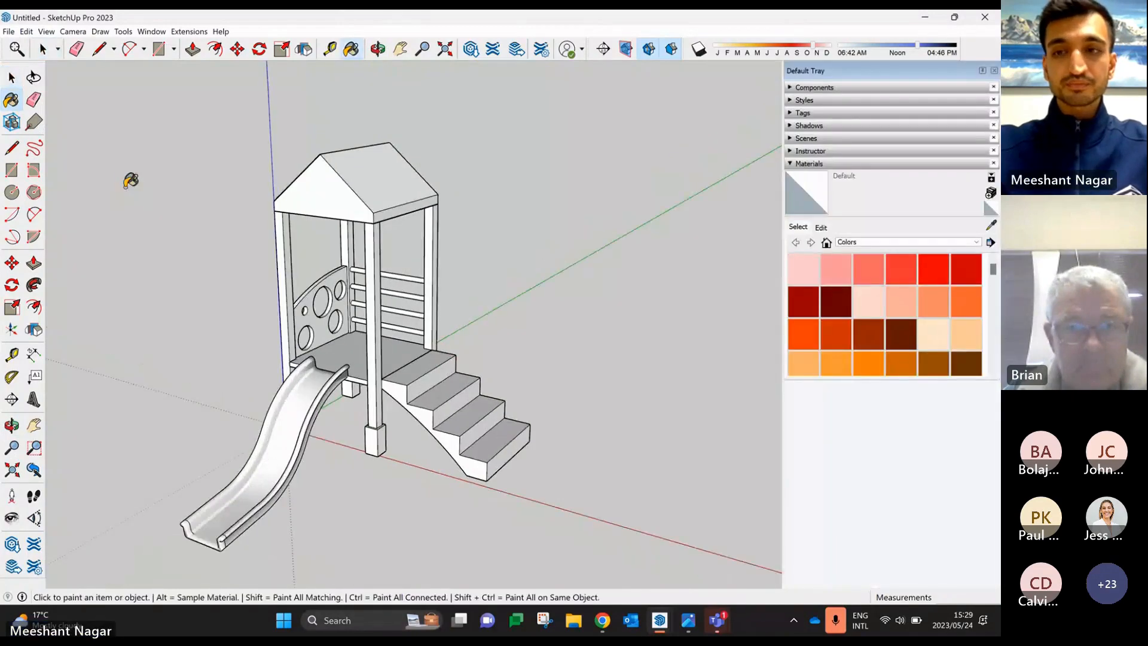
pyautogui.click(878, 243)
pyautogui.scroll(2, 884, 275)
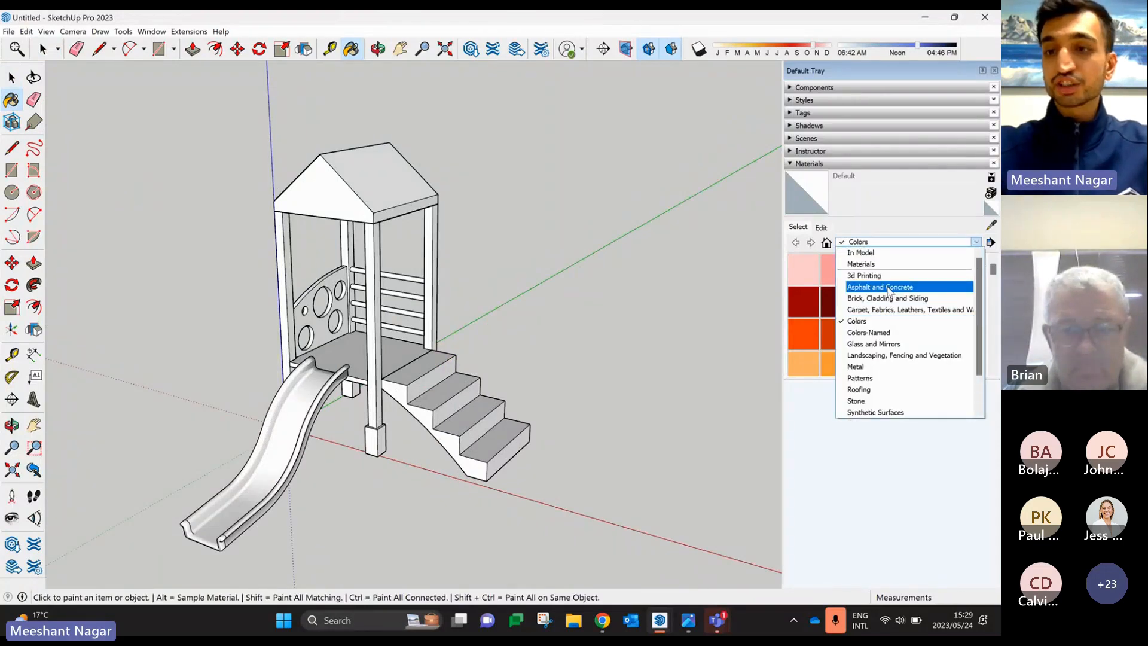
pyautogui.click(890, 288)
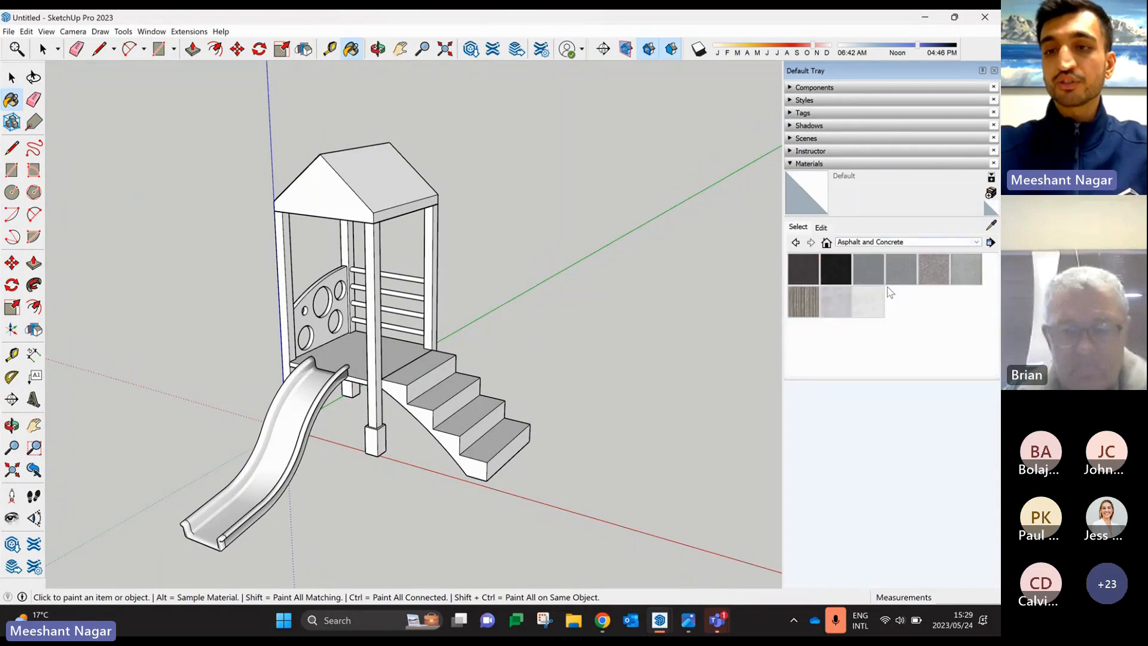
# - Paint the staircase with the Wood Floor Dark material from the Wood collection and check the result
pyautogui.click(894, 241)
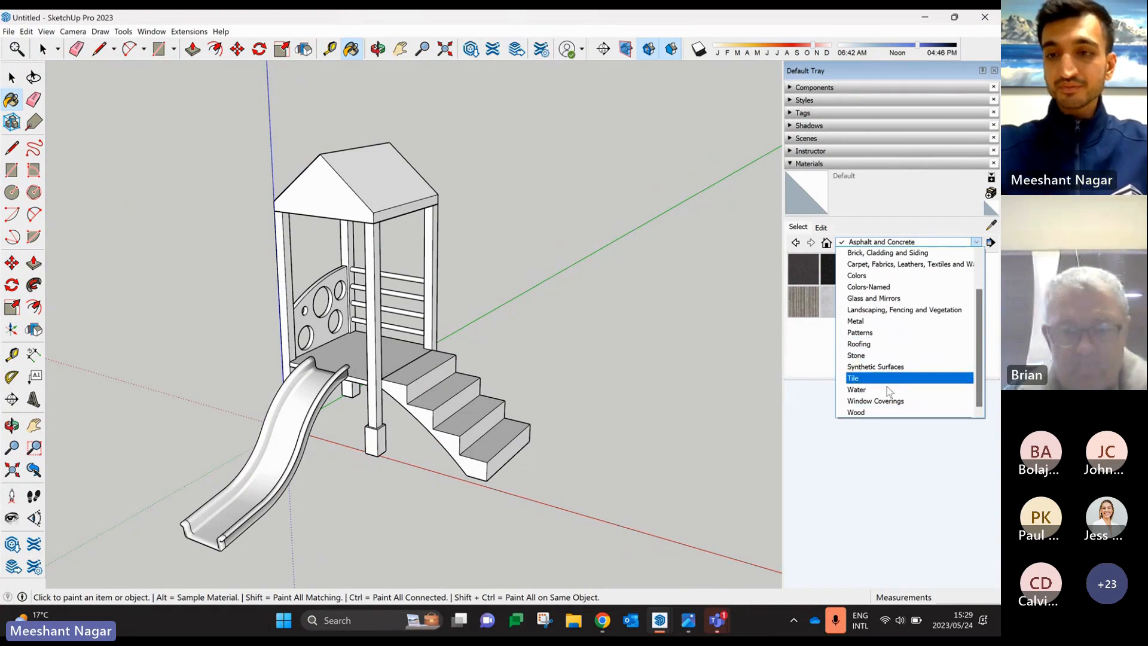
pyautogui.click(876, 416)
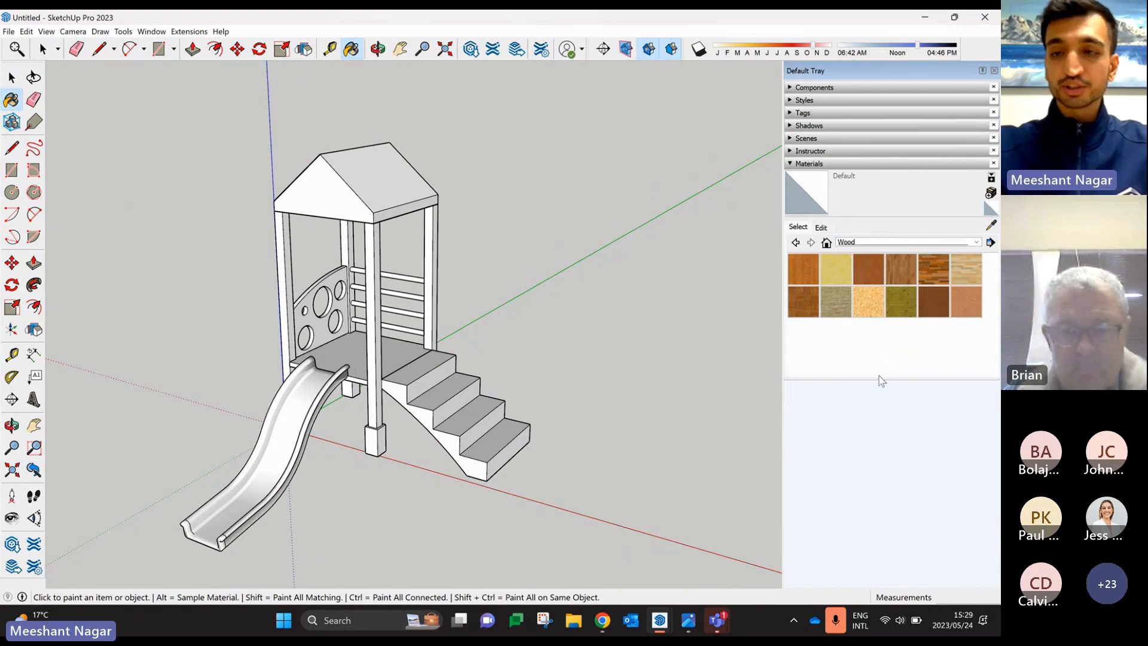
pyautogui.click(934, 278)
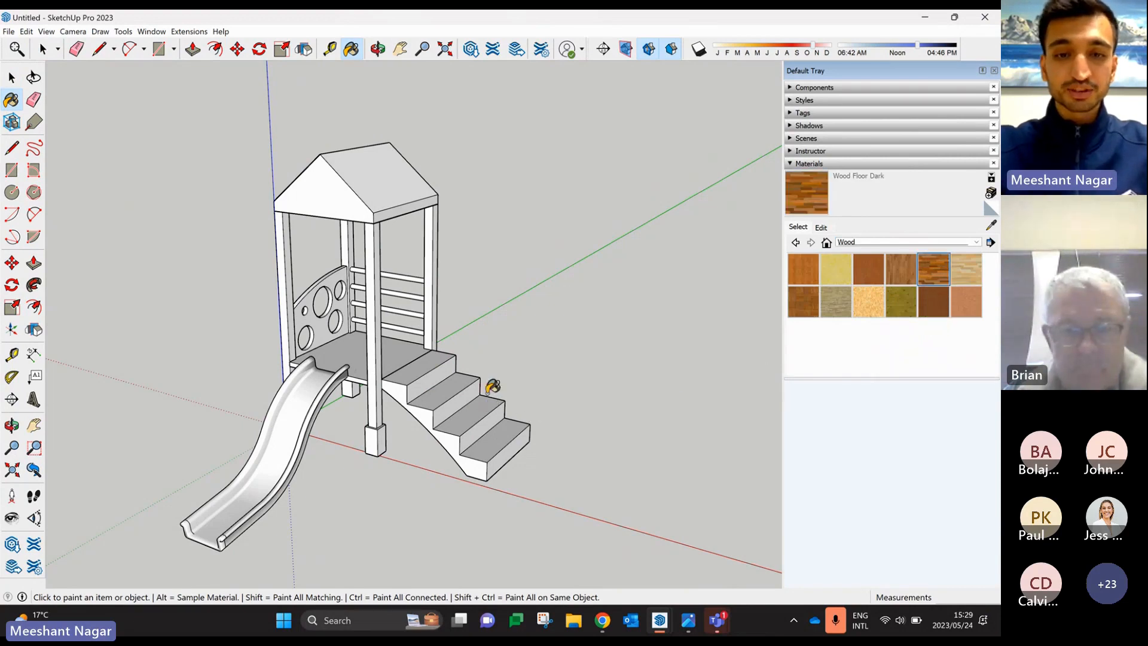
pyautogui.click(454, 401)
pyautogui.scroll(5, 454, 402)
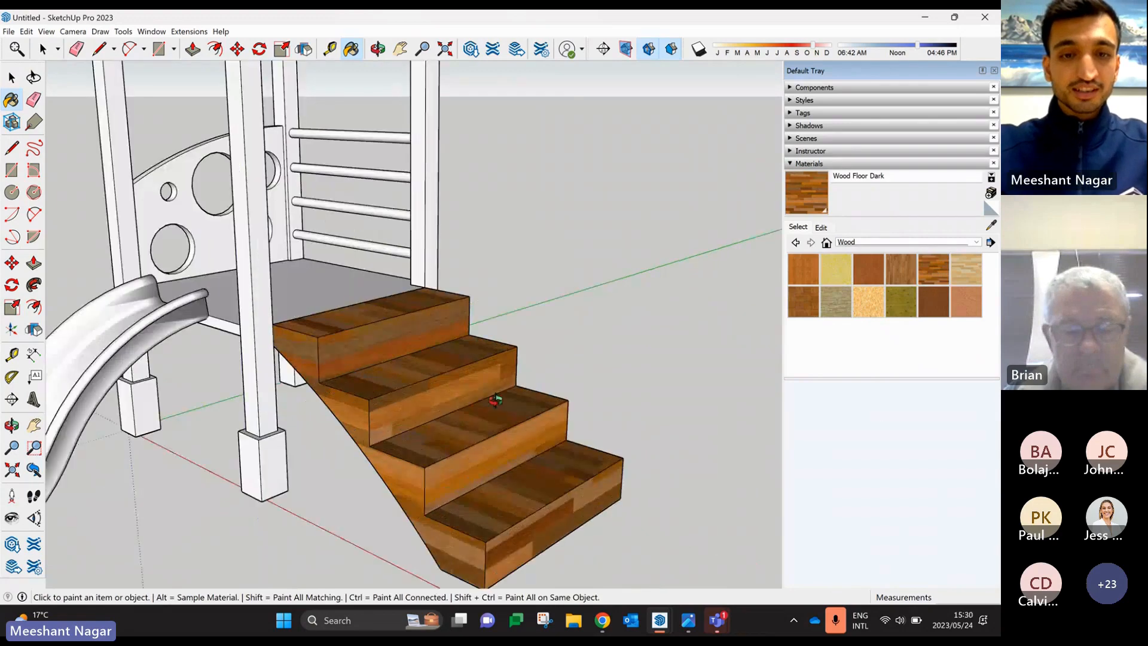
pyautogui.moveTo(494, 400); pyautogui.dragTo(544, 390, button='middle')
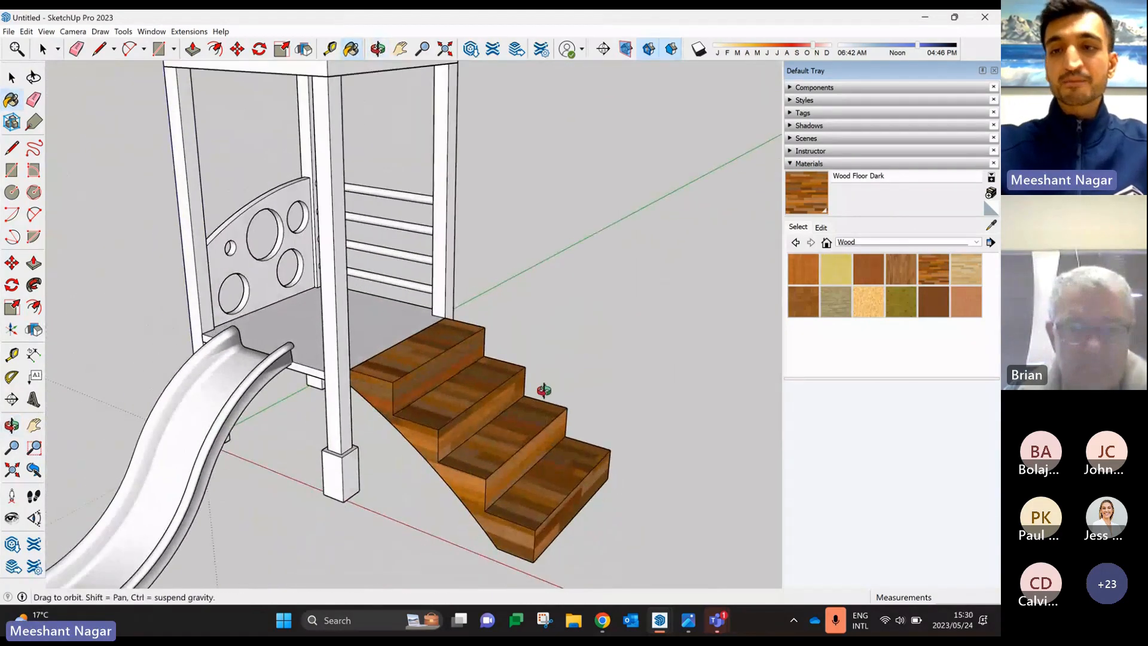
pyautogui.scroll(-4, 639, 309)
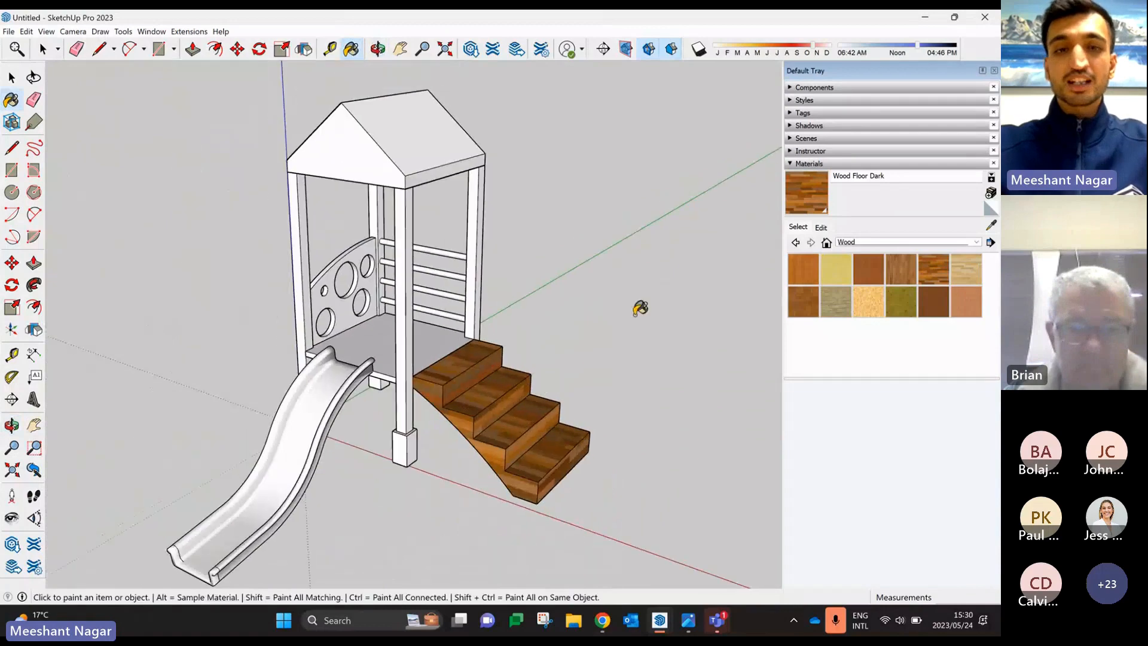
# - Paint the tower's gabled roof with red Color A05 from the Colors collection
pyautogui.click(920, 242)
pyautogui.scroll(2, 888, 288)
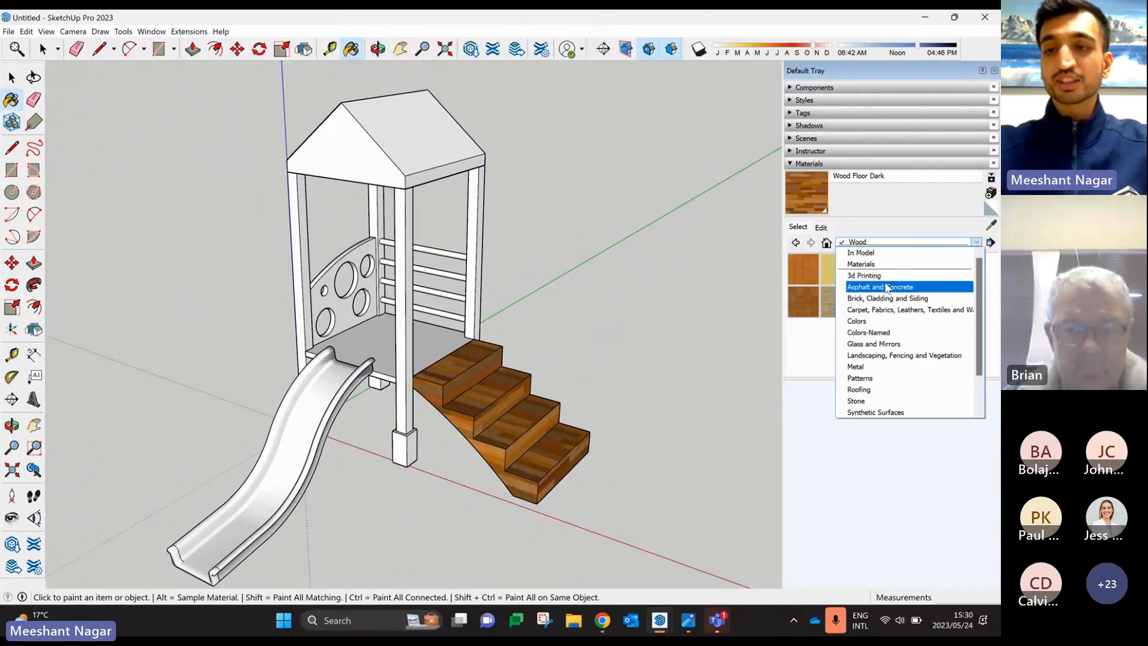
pyautogui.click(885, 321)
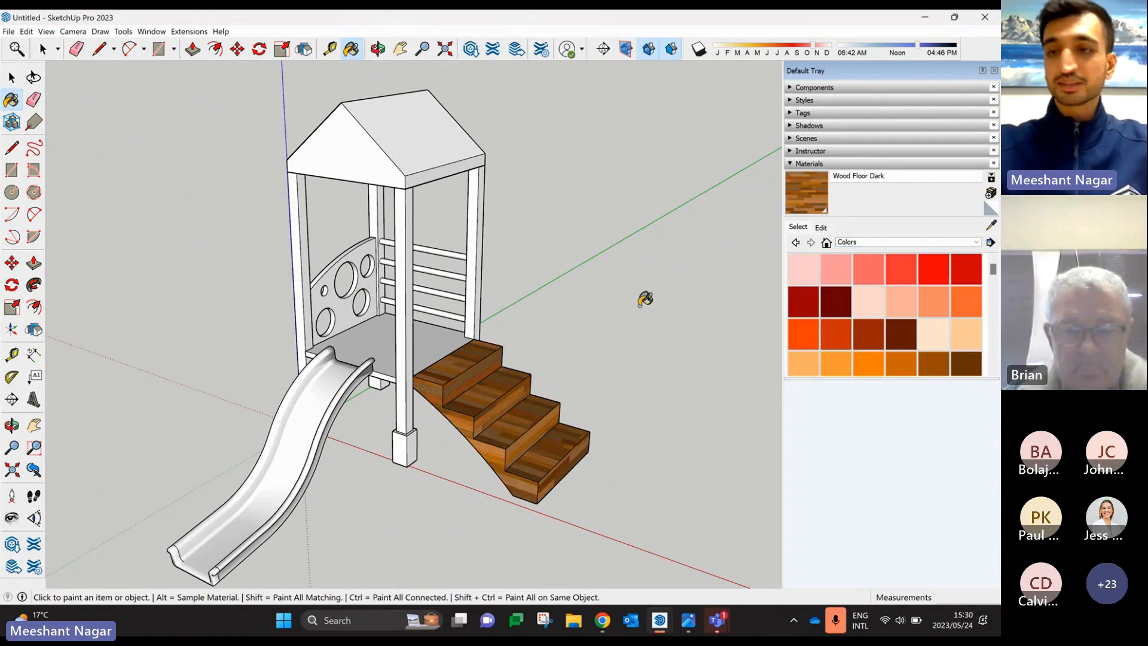
pyautogui.click(939, 274)
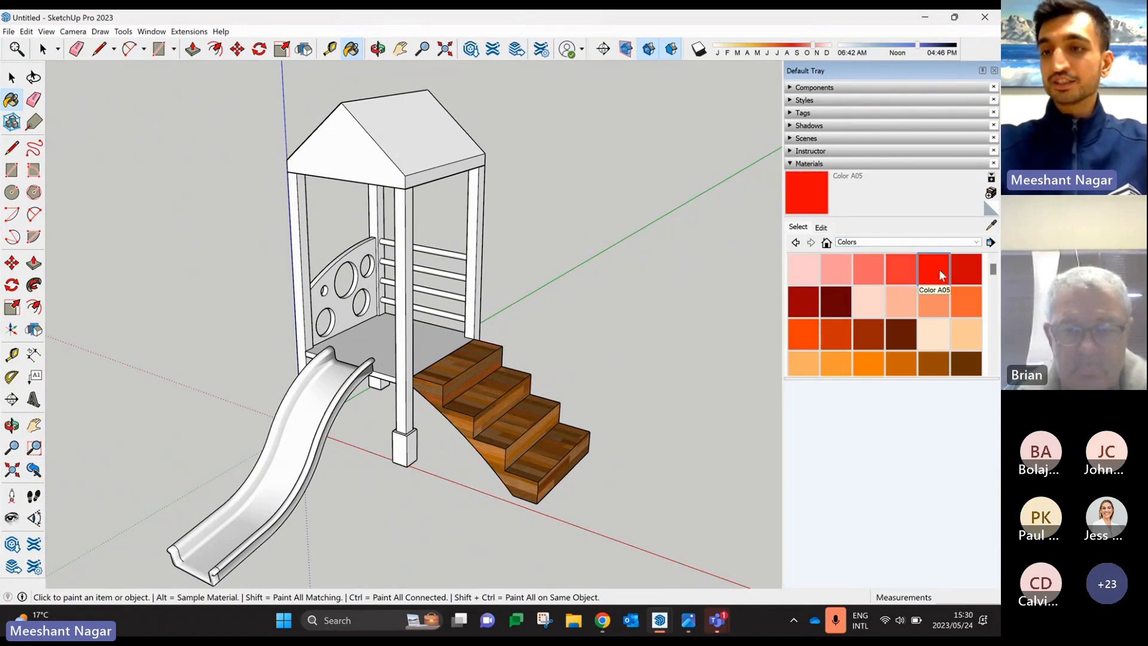
pyautogui.click(431, 109)
# - Paint the tower's platform floor with yellow Color E04
pyautogui.scroll(-1, 917, 331)
pyautogui.scroll(-1, 916, 331)
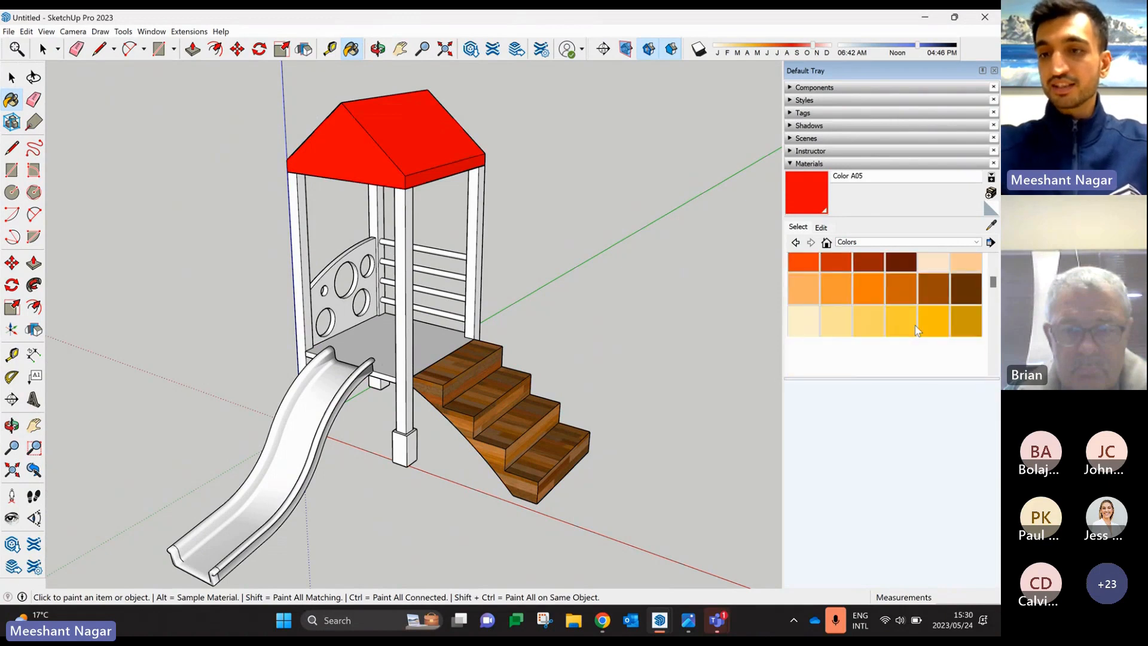
pyautogui.click(966, 354)
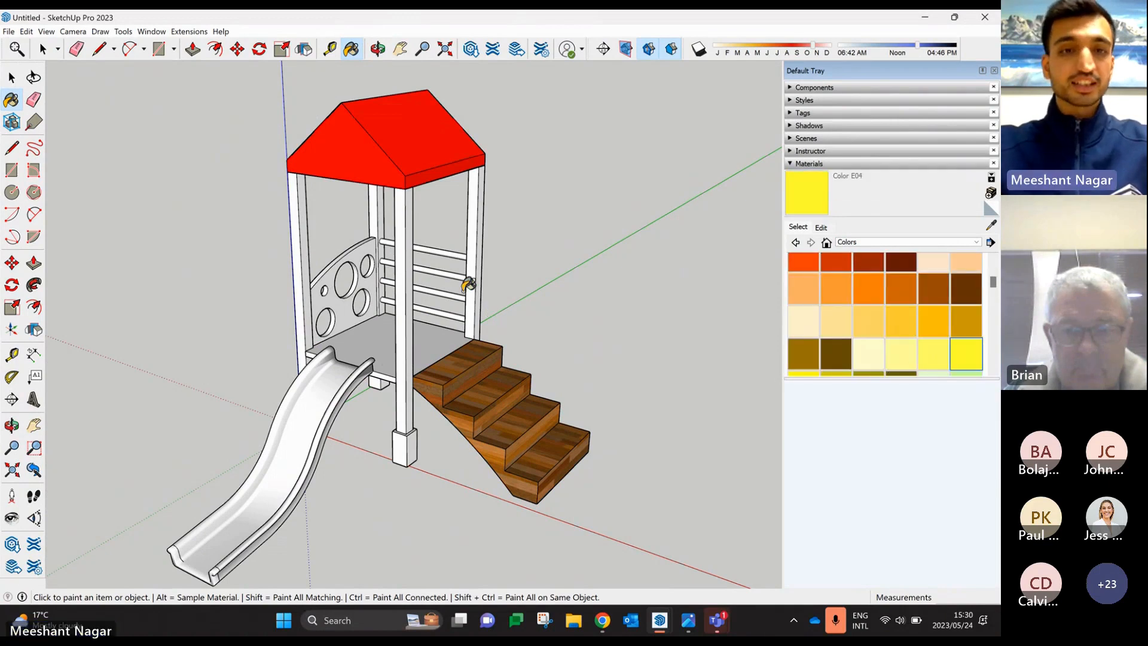
pyautogui.scroll(-1, 479, 310)
pyautogui.click(389, 338)
# - Paint the four horizontal bars of the tower's railing with green Color G04
pyautogui.scroll(-2, 917, 307)
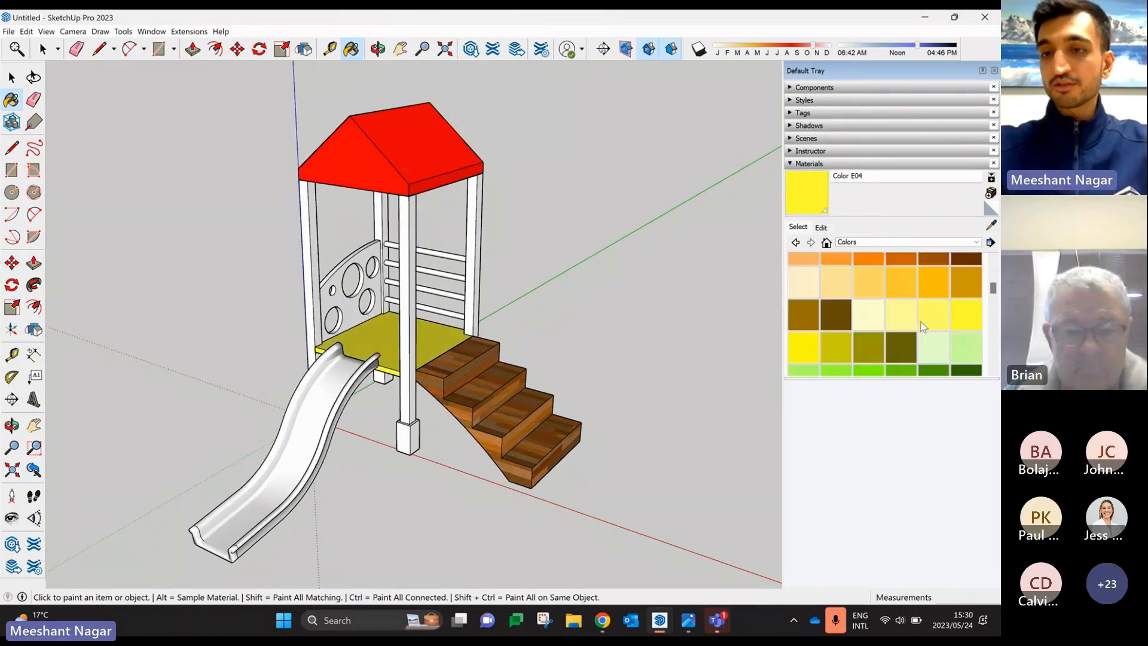
pyautogui.click(899, 366)
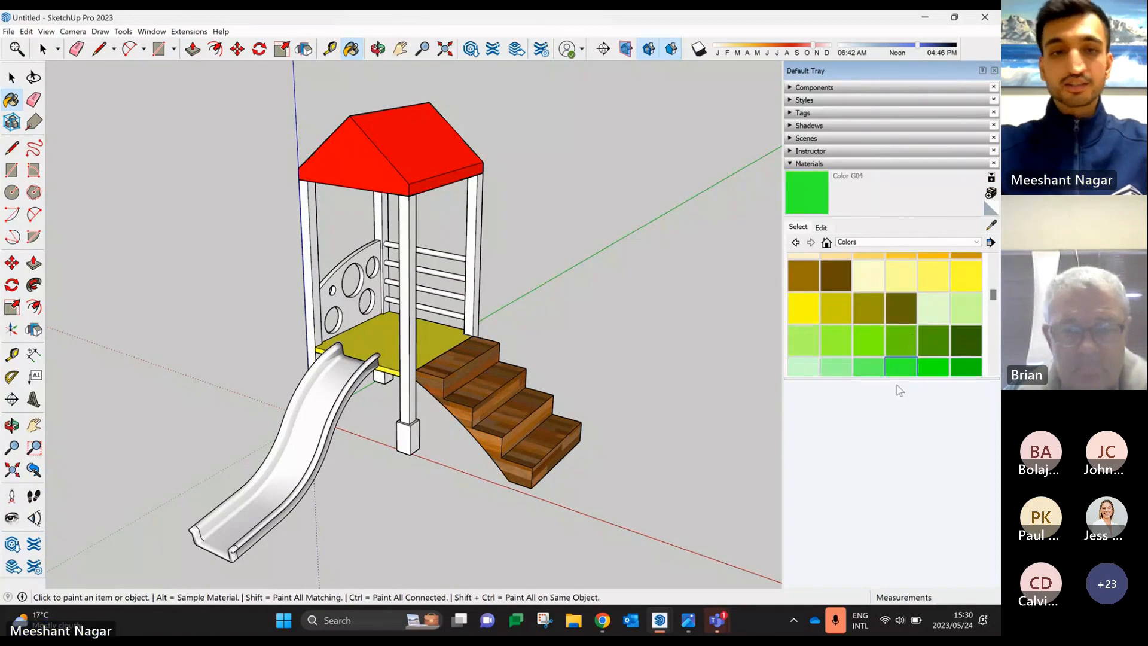
pyautogui.click(441, 253)
pyautogui.click(450, 275)
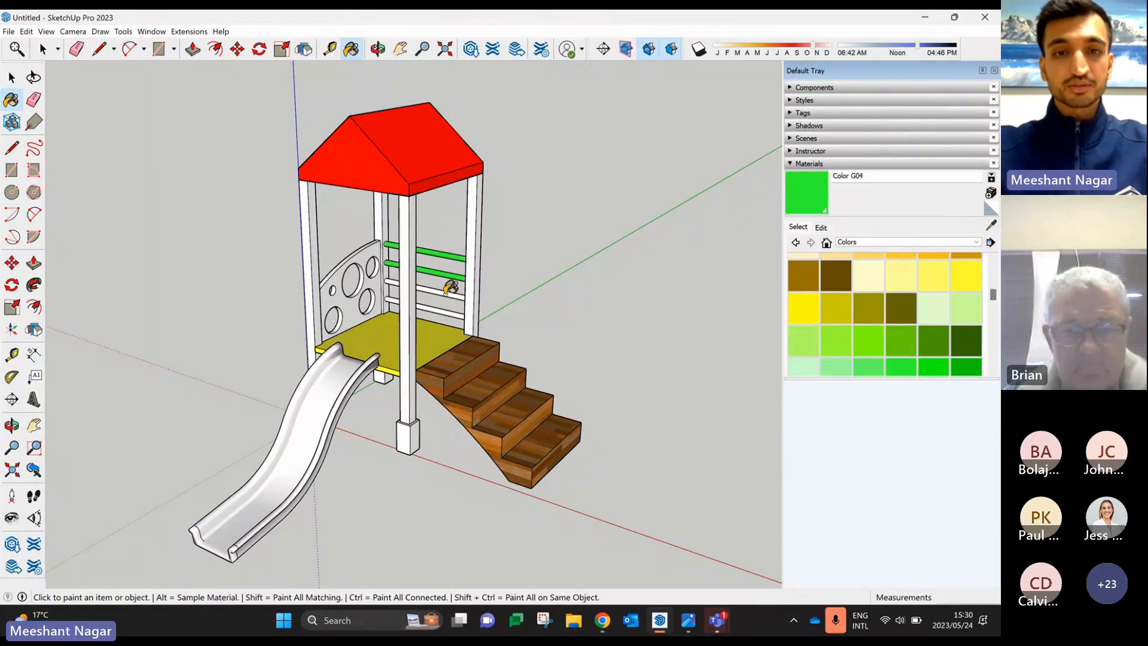
pyautogui.click(447, 293)
pyautogui.click(445, 313)
# - Paint the side panel with the round holes in blue Color I05
pyautogui.scroll(-3, 906, 313)
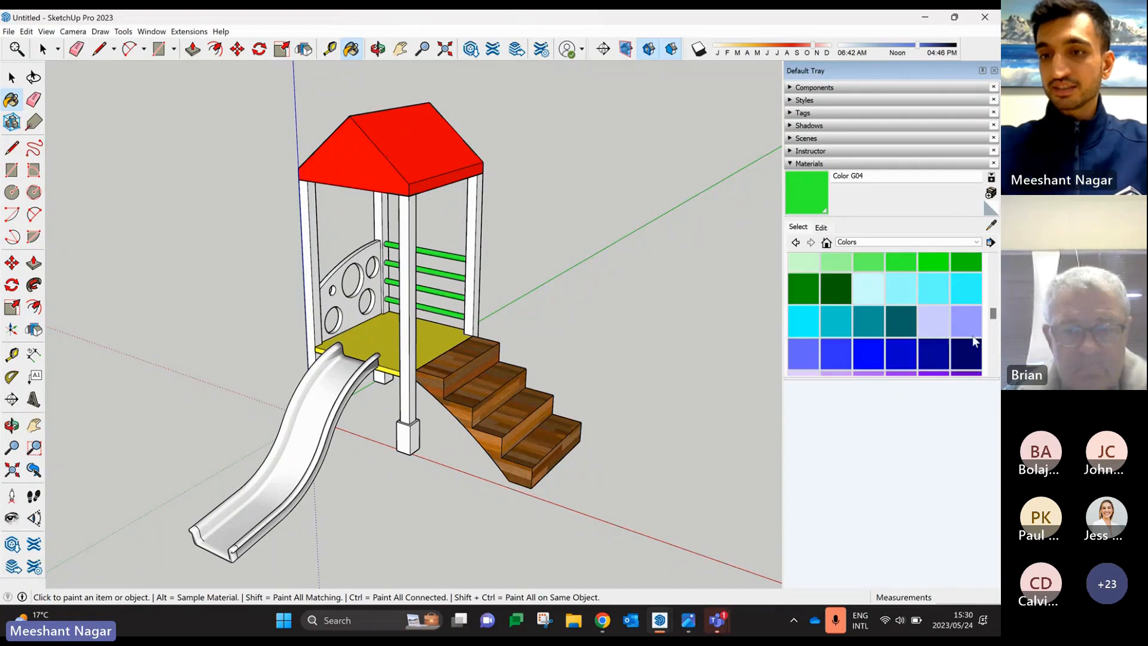
pyautogui.click(871, 355)
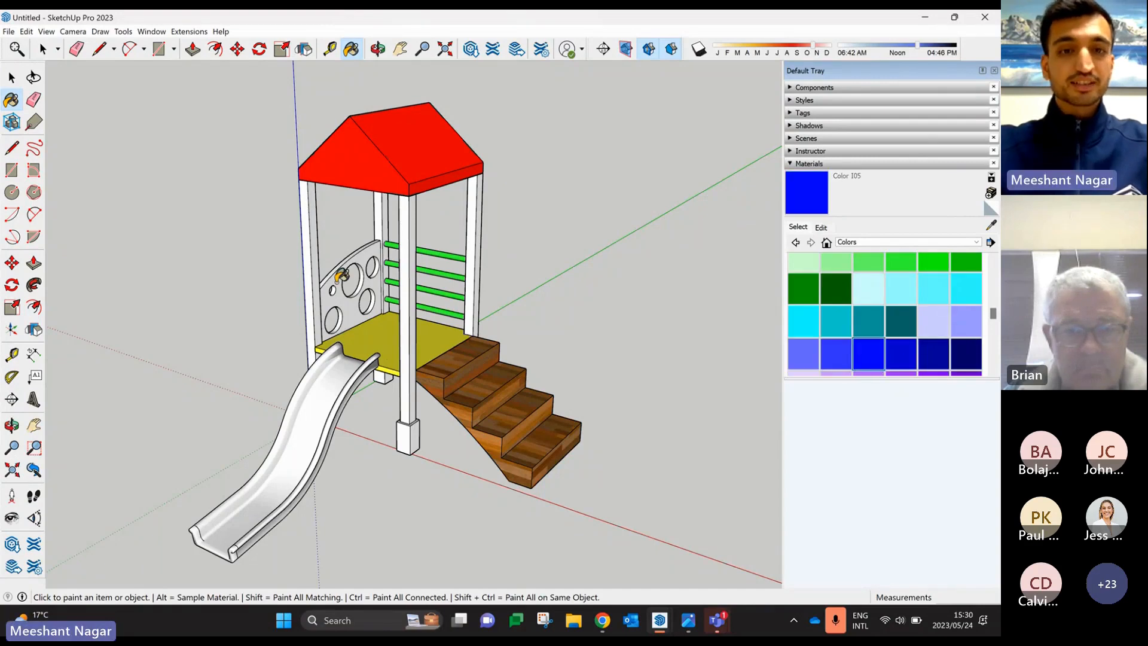
pyautogui.click(342, 284)
# - Paint the slide with purple Color J06
pyautogui.scroll(-2, 884, 342)
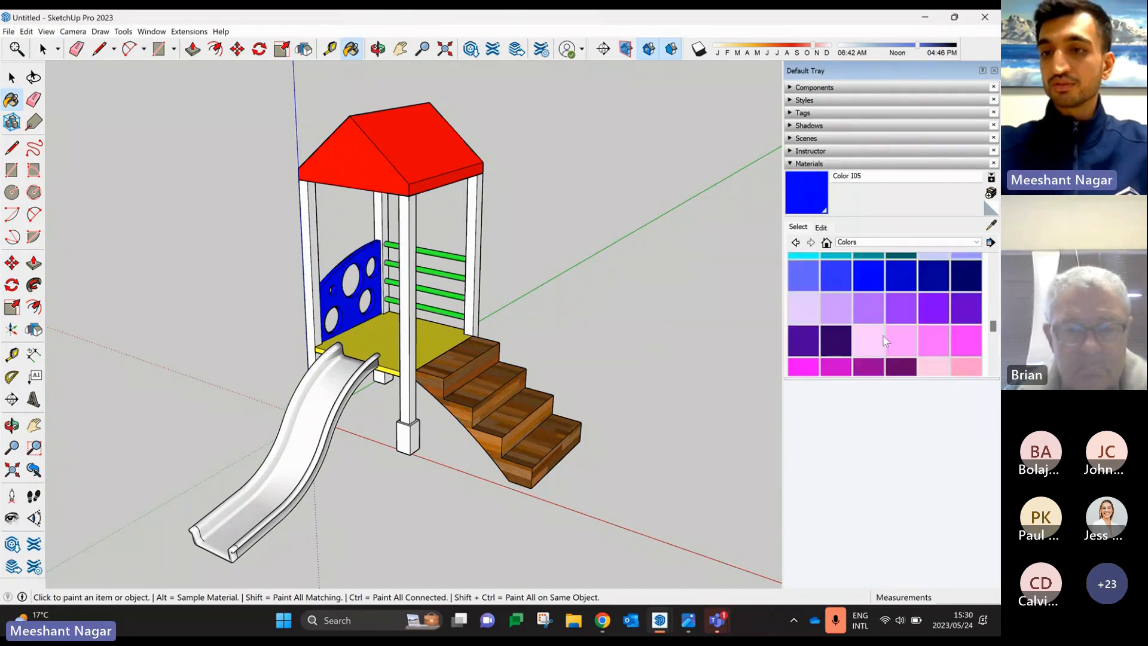
pyautogui.click(964, 317)
pyautogui.click(344, 388)
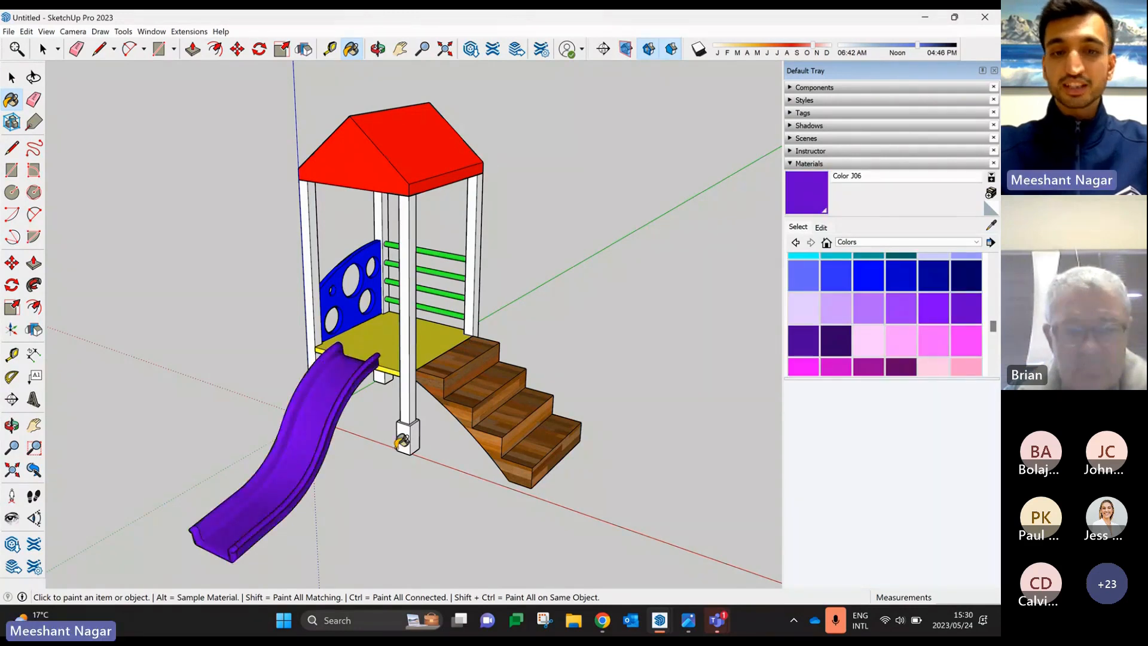
# - Paint all four posts of the tower with pink Color K04
pyautogui.scroll(-1, 928, 328)
pyautogui.click(960, 301)
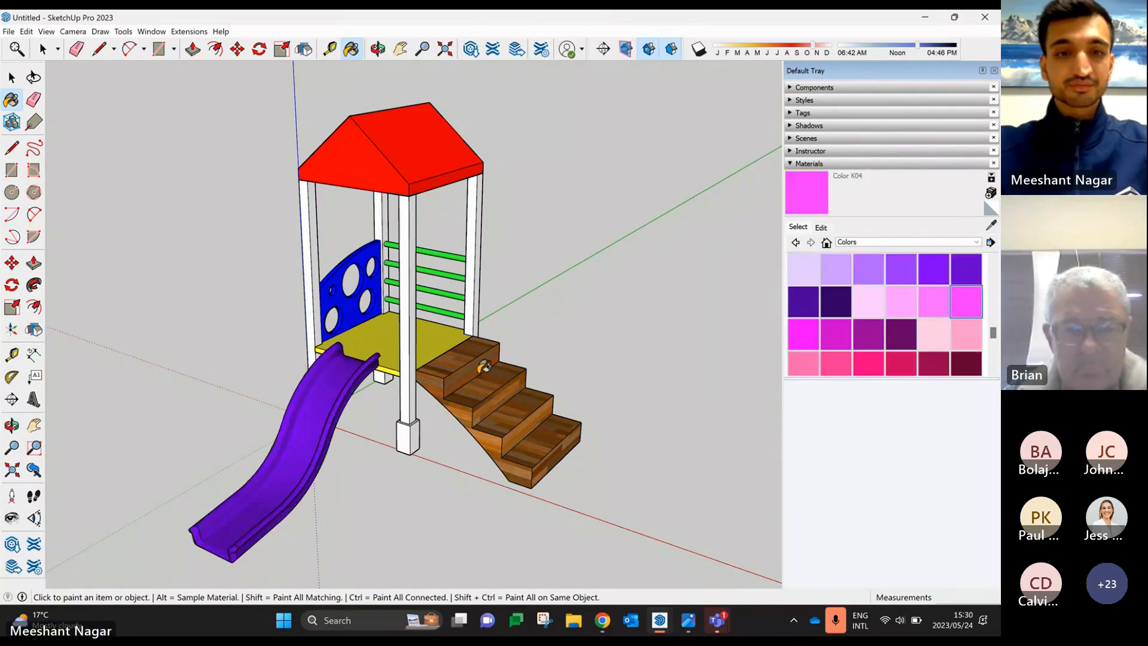
pyautogui.click(412, 292)
pyautogui.click(471, 217)
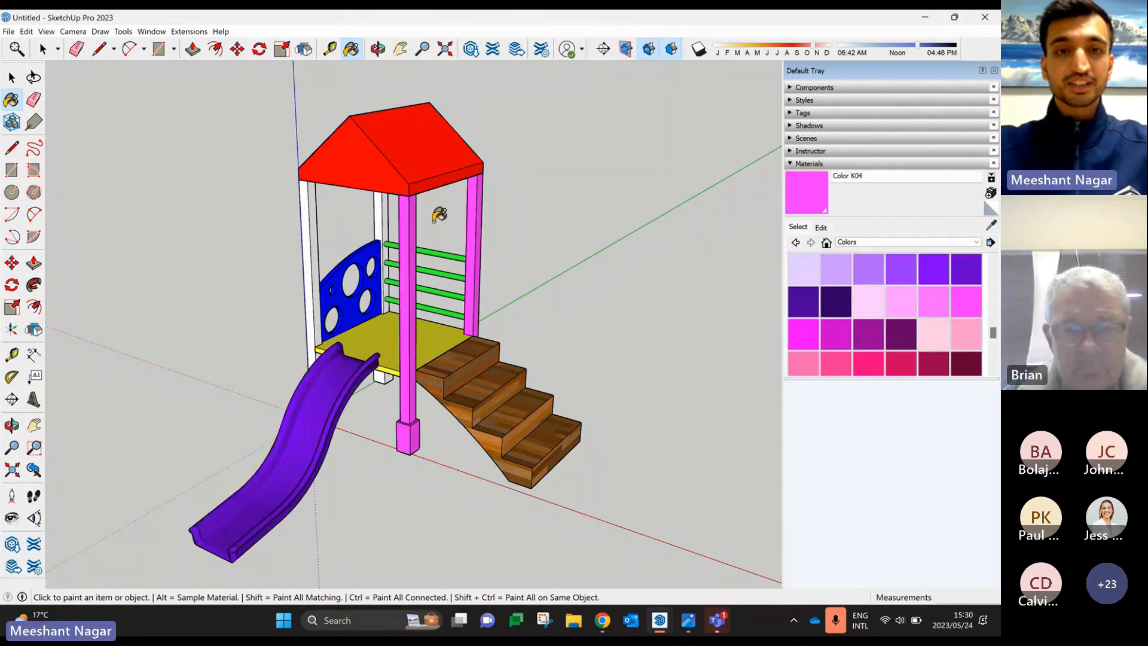
pyautogui.click(384, 215)
pyautogui.click(314, 228)
# - Leave the Paint Bucket for the Select tool and close the Default Tray to show the painted tower at full width
pyautogui.moveTo(401, 341)
pyautogui.mouseDown(button='middle')
pyautogui.moveTo(390, 343)
pyautogui.moveTo(471, 318)
pyautogui.moveTo(415, 329)
pyautogui.mouseUp(button='middle')
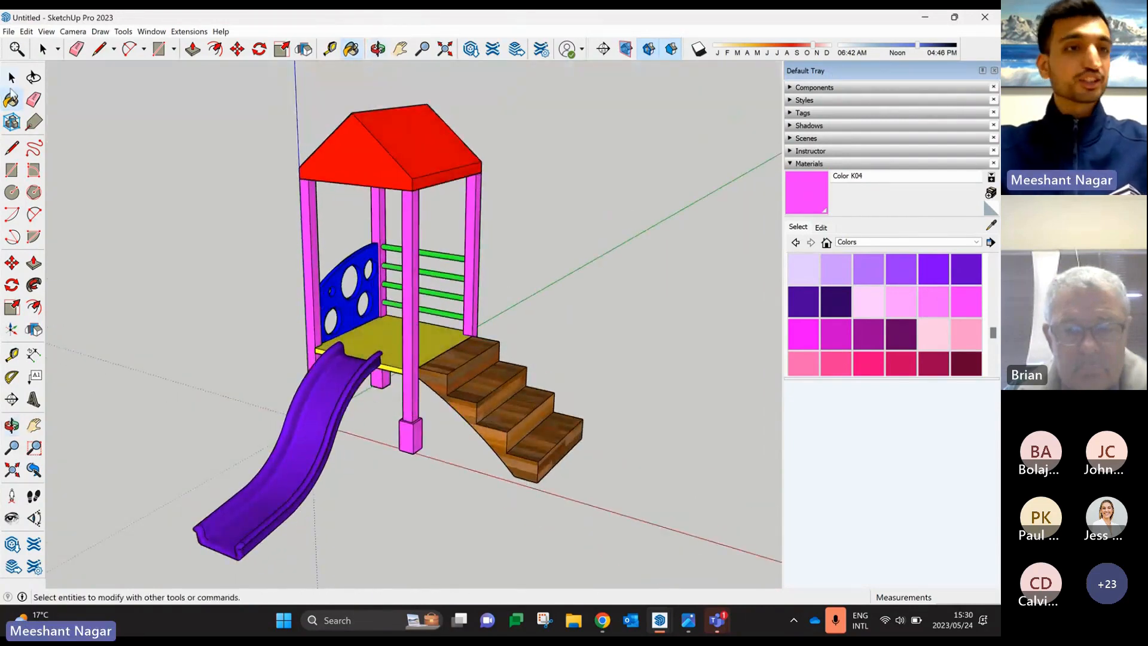
pyautogui.click(13, 79)
pyautogui.click(995, 71)
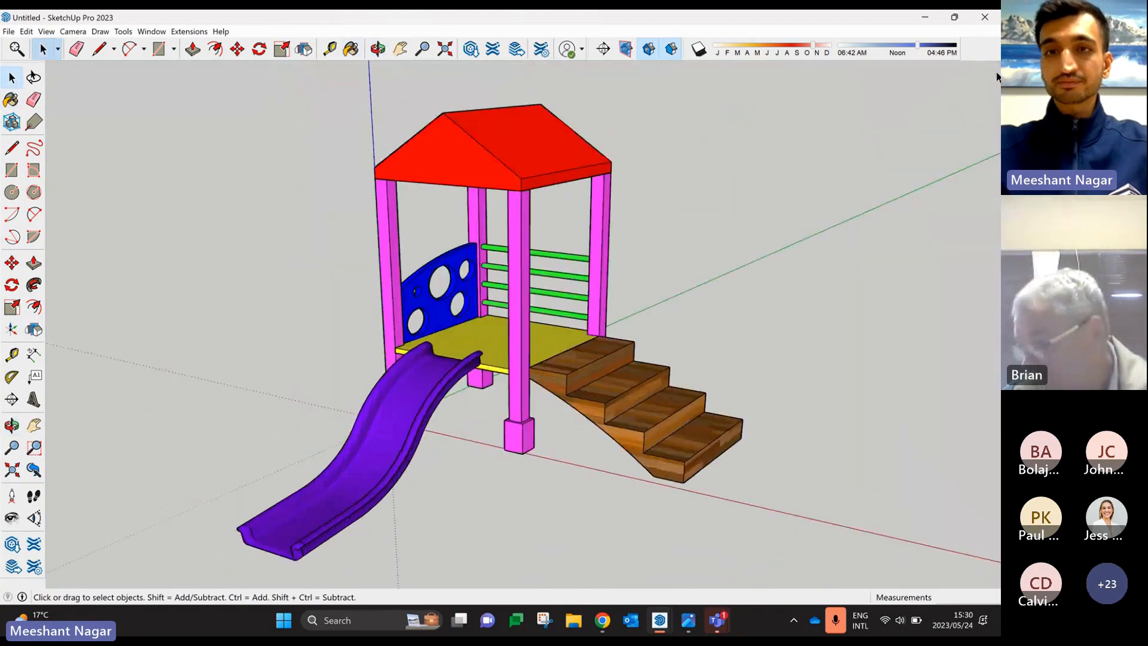
pyautogui.moveTo(621, 185); pyautogui.dragTo(603, 213, button='middle')
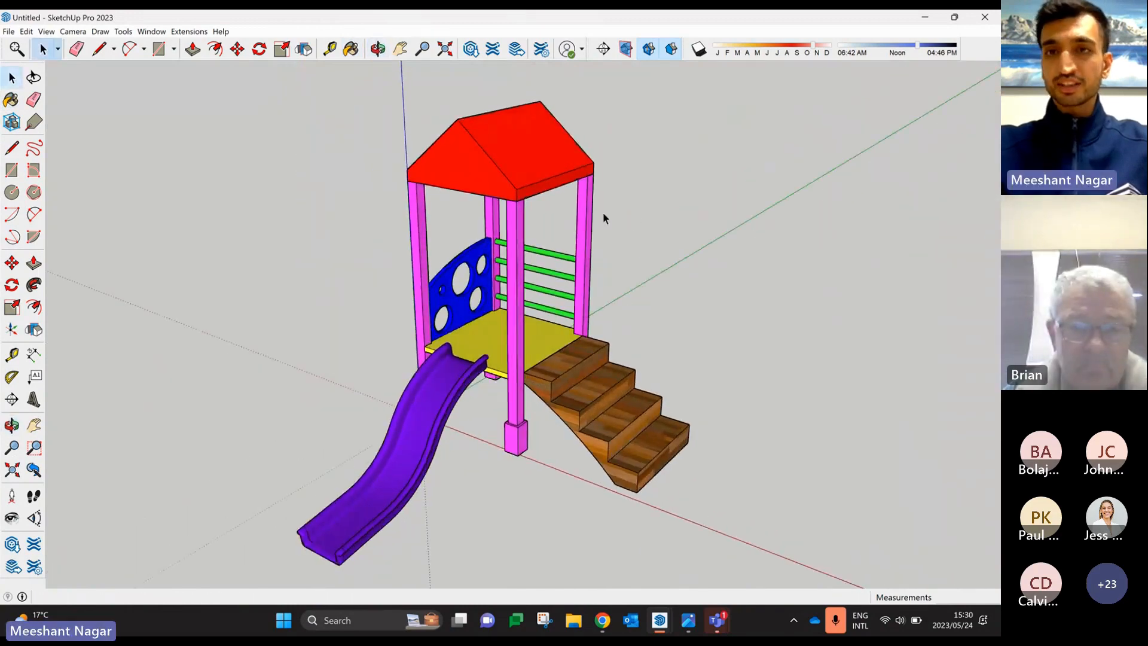
# - Turn on shadows for the tower and move the shadow time of day slightly earlier, closer to noon
pyautogui.click(699, 50)
pyautogui.moveTo(676, 293); pyautogui.dragTo(707, 259, button='middle')
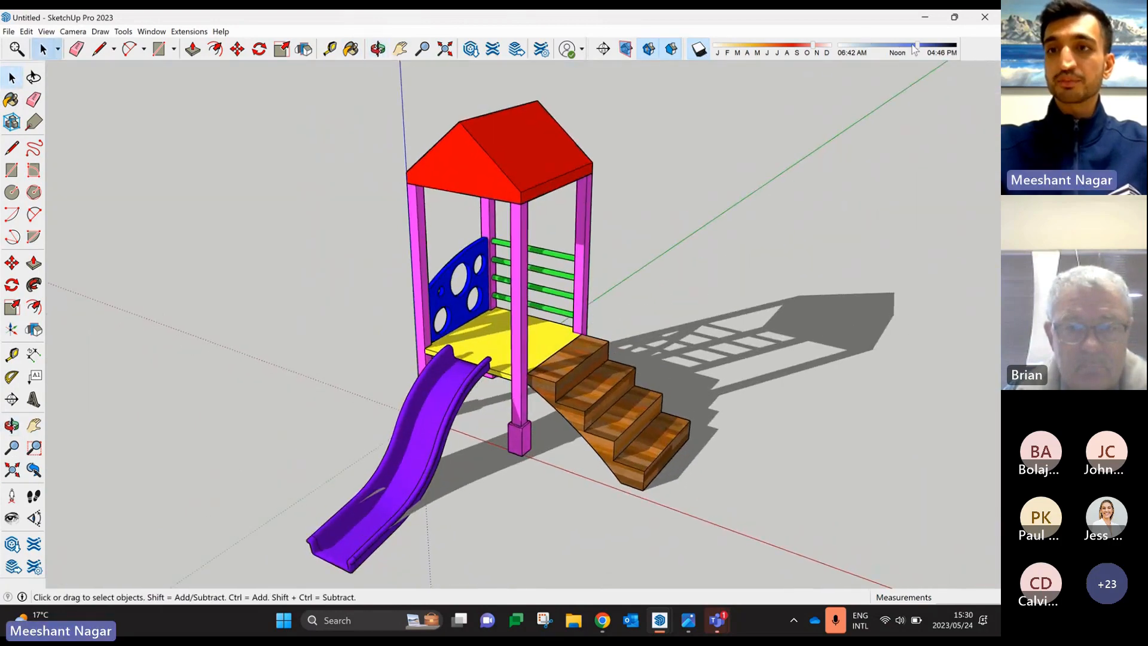
pyautogui.moveTo(915, 50)
pyautogui.mouseDown()
pyautogui.moveTo(874, 52)
pyautogui.moveTo(906, 48)
pyautogui.mouseUp()
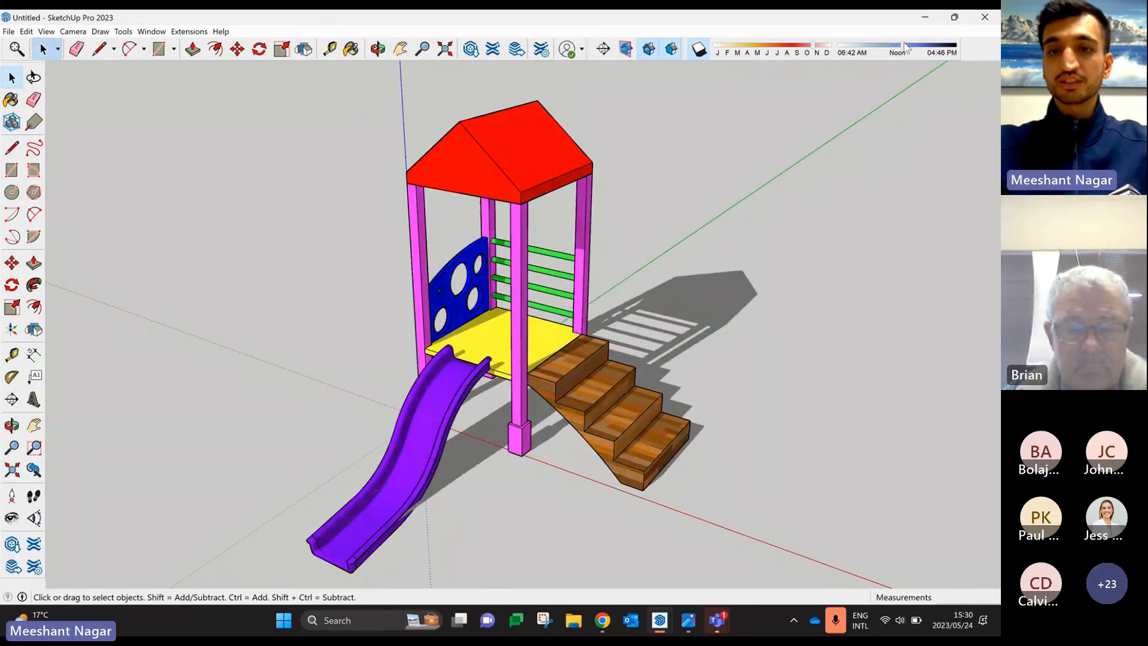
pyautogui.click(8, 31)
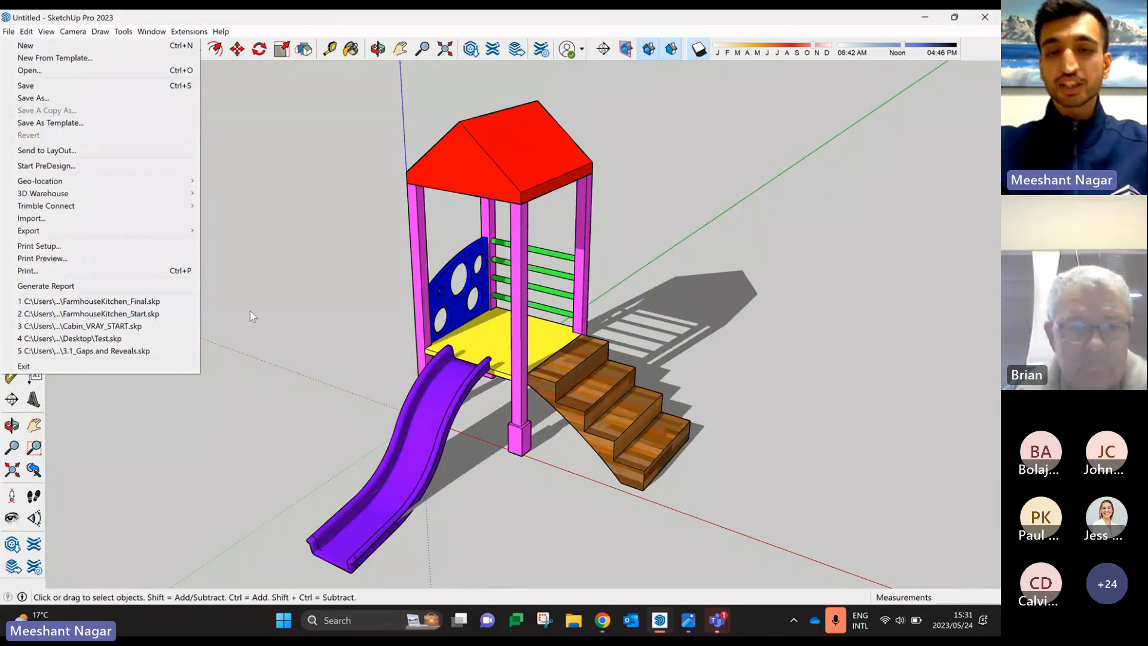
pyautogui.click(704, 219)
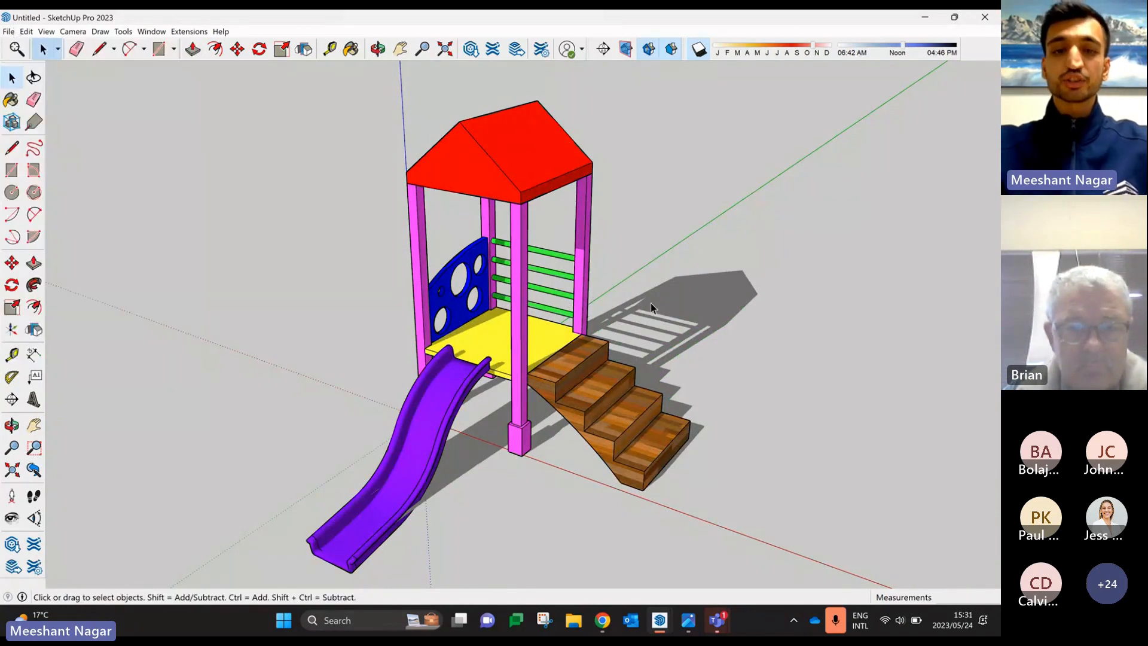
pyautogui.moveTo(651, 303); pyautogui.dragTo(629, 278, button='middle')
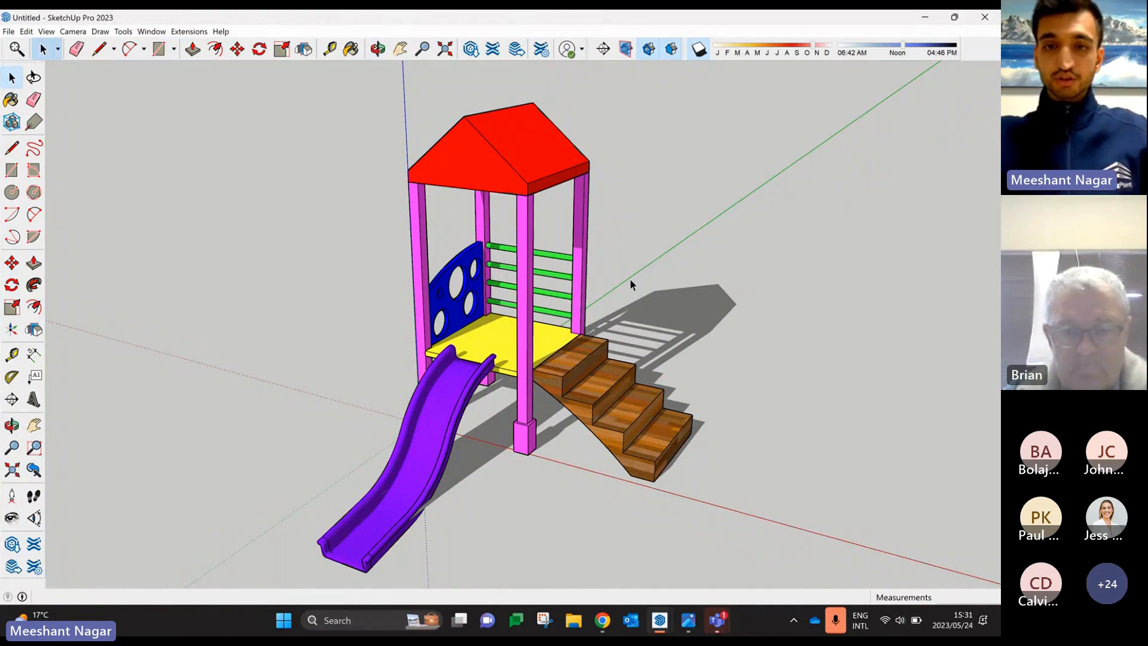
pyautogui.moveTo(634, 278); pyautogui.dragTo(627, 318, button='middle')
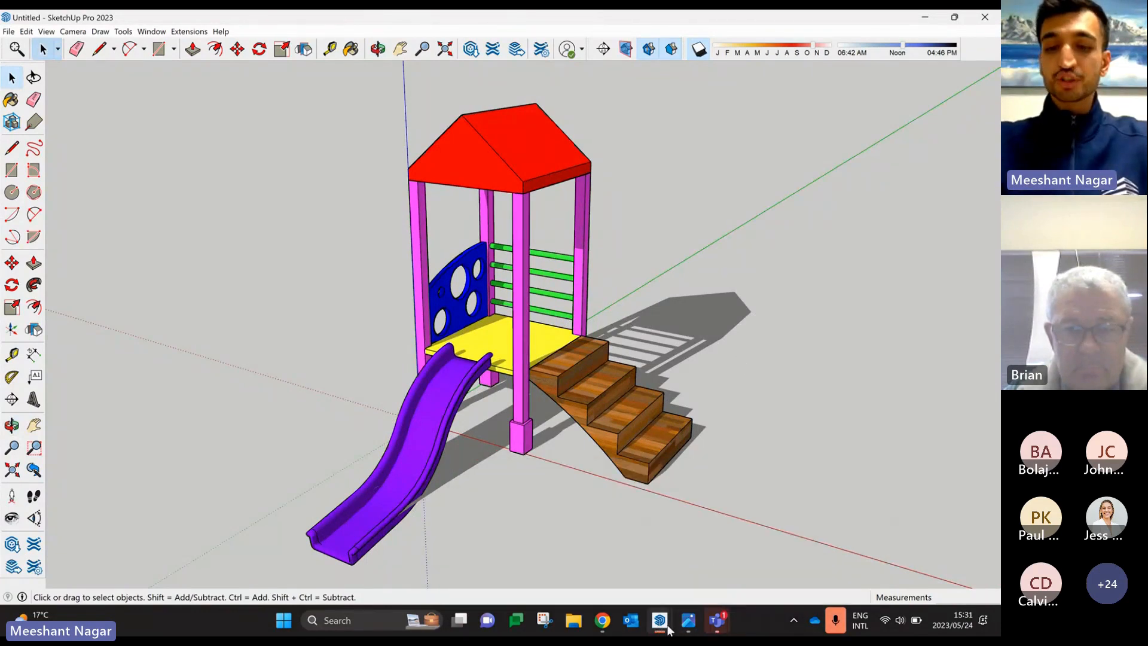
# - Switch to the open Cabin_VRAY_START model and examine the cabin's cladding and glazed front from outside
pyautogui.moveTo(662, 630)
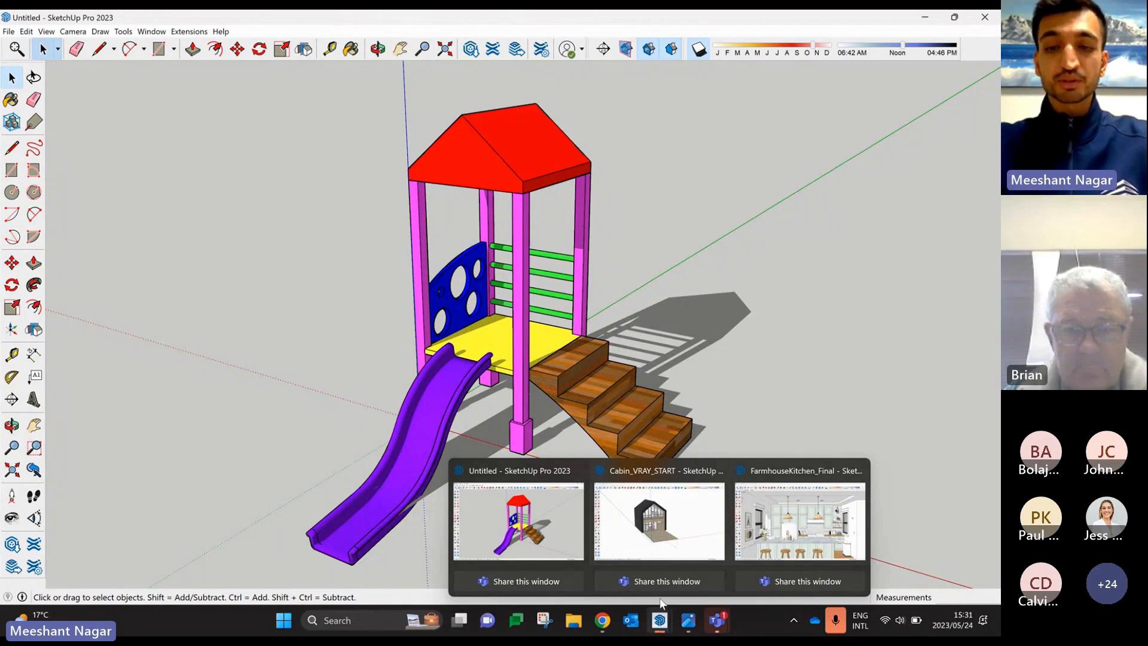
pyautogui.click(662, 523)
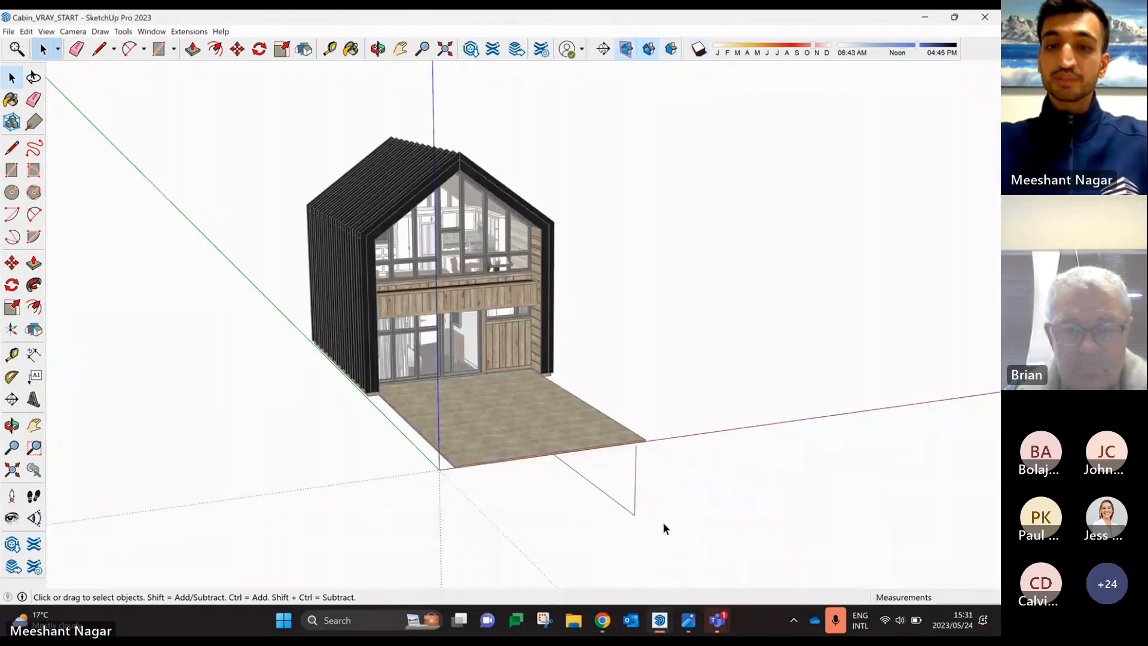
pyautogui.scroll(2, 400, 266)
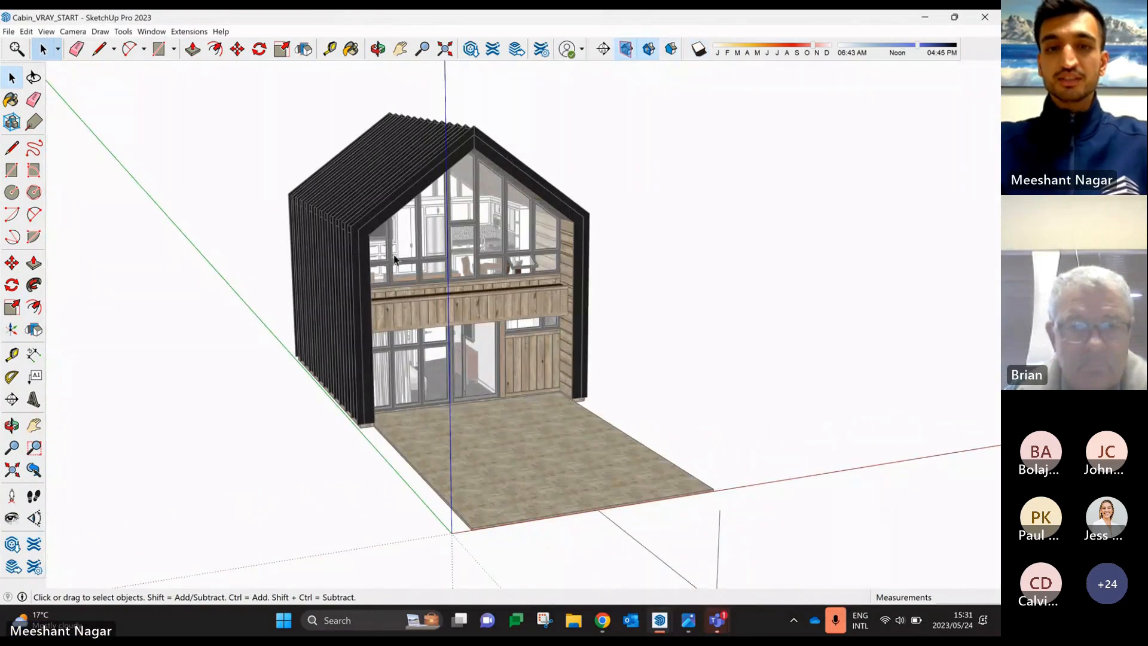
pyautogui.scroll(4, 395, 260)
pyautogui.moveTo(512, 325); pyautogui.dragTo(473, 317, button='middle')
pyautogui.scroll(-4, 505, 348)
pyautogui.scroll(4, 489, 293)
pyautogui.scroll(-3, 489, 293)
pyautogui.scroll(5, 405, 341)
pyautogui.scroll(-3, 389, 341)
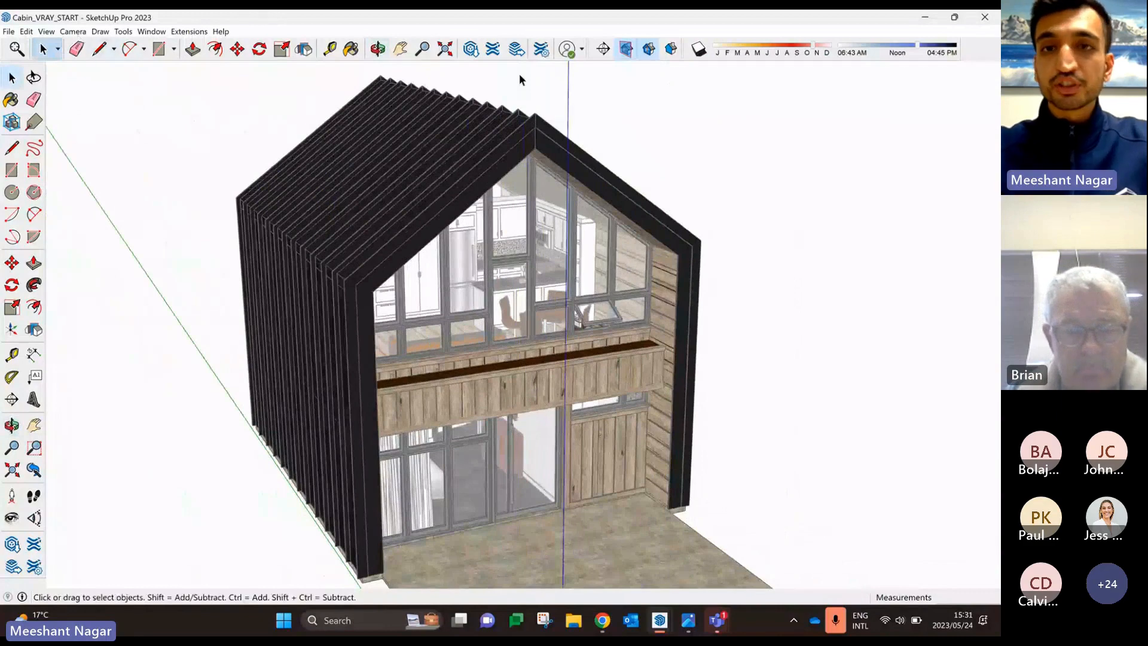
# - Place a vertical section plane parallel to the cabin's glazed front, cutting the building open to expose the interior
pyautogui.click(603, 49)
pyautogui.scroll(3, 458, 157)
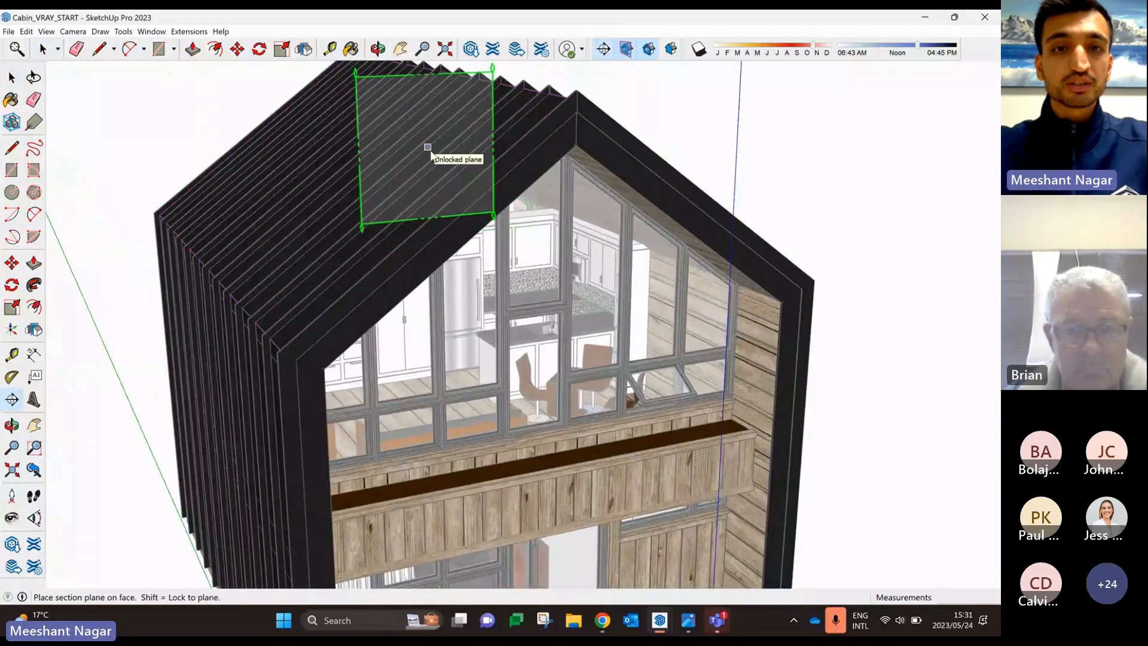
pyautogui.click(430, 149)
pyautogui.press('Return')
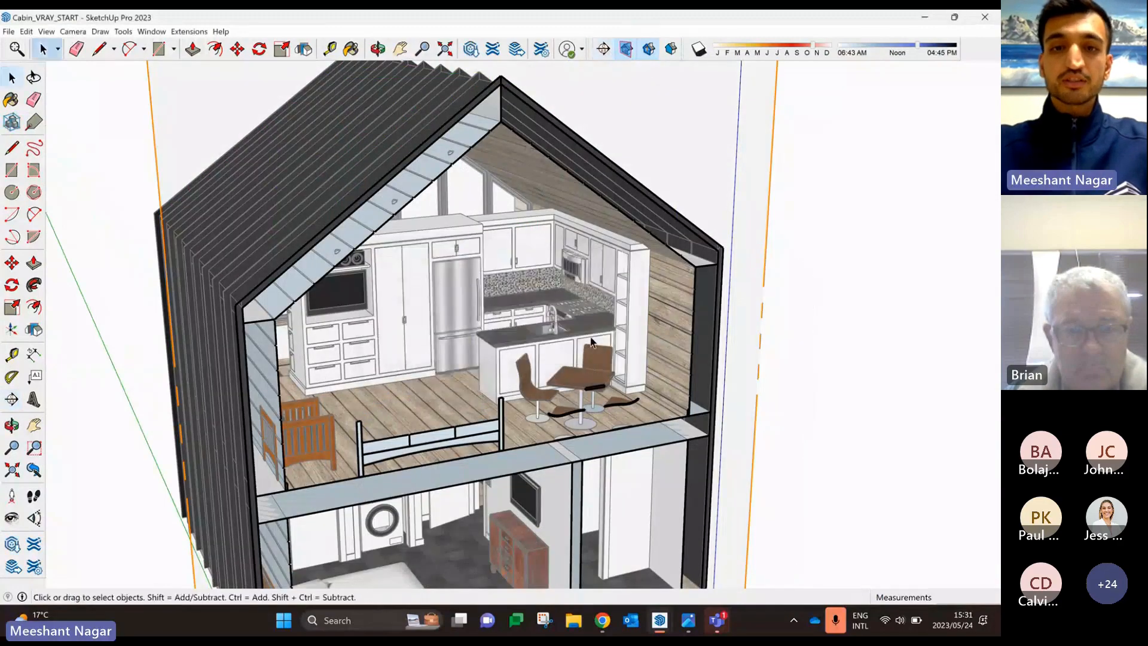
# - Examine the sectioned cabin's upper-floor kitchen up close, including the island, sink, backsplash, cabinets and appliances
pyautogui.scroll(8, 591, 342)
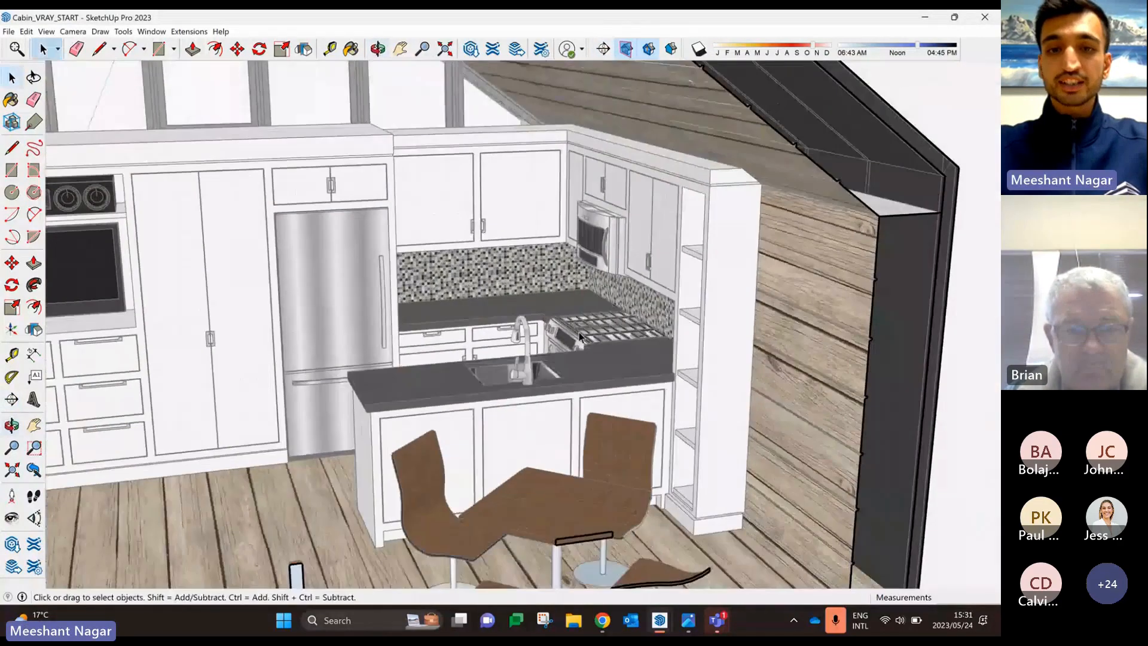
pyautogui.scroll(5, 556, 347)
pyautogui.moveTo(536, 361); pyautogui.dragTo(529, 368, button='middle')
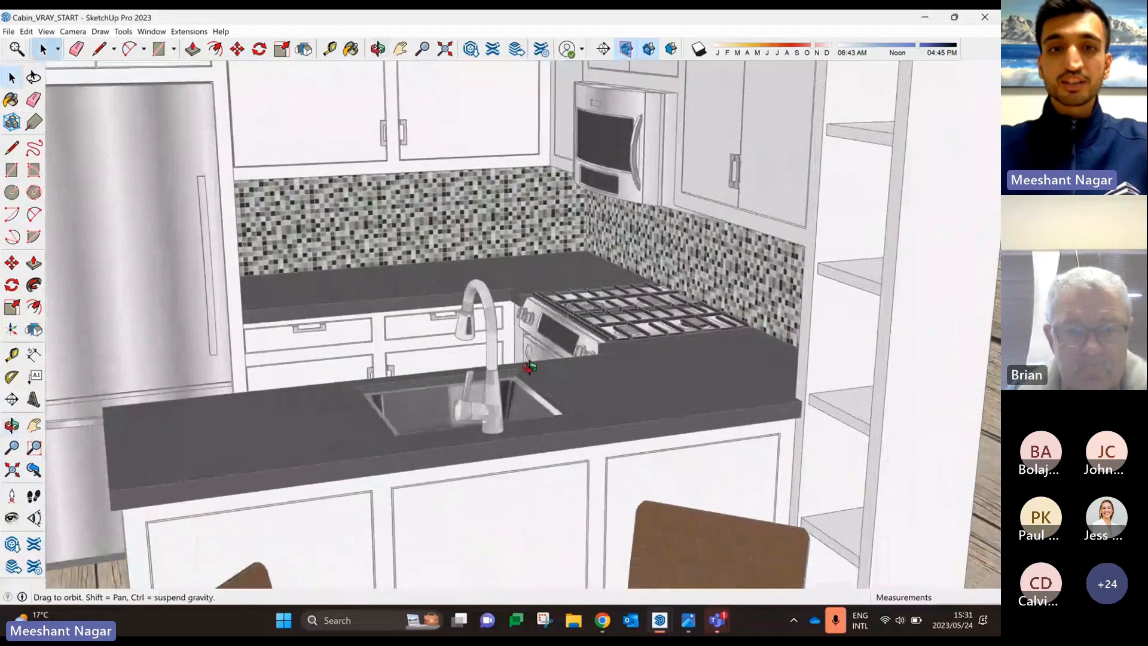
pyautogui.scroll(-5, 530, 368)
pyautogui.scroll(3, 479, 355)
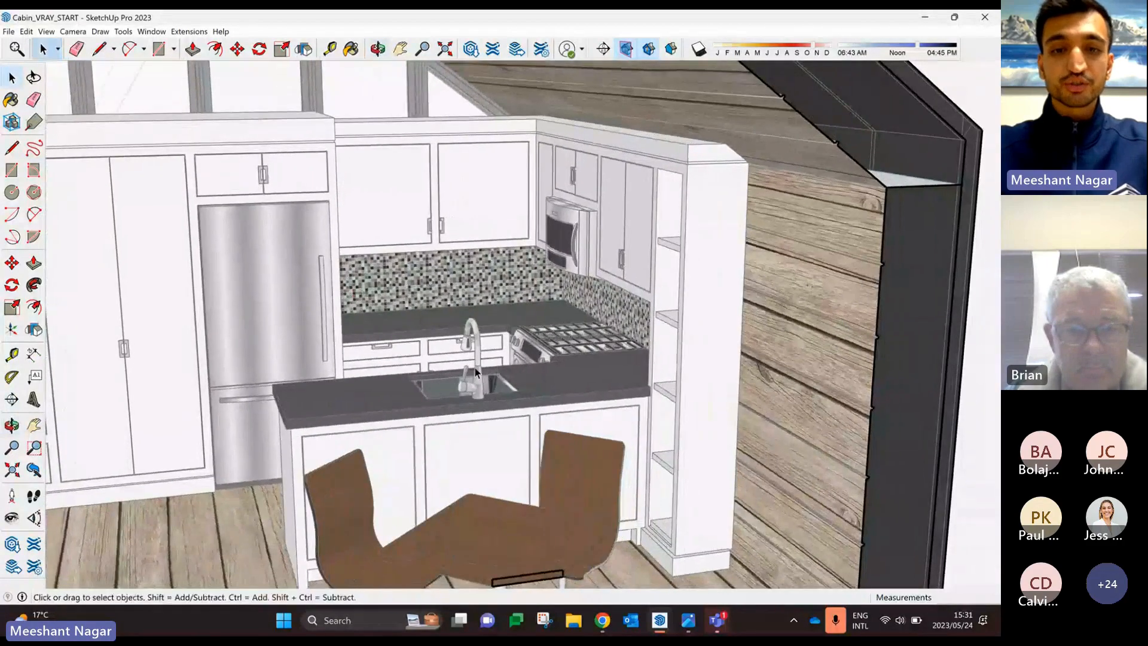
pyautogui.scroll(-8, 477, 372)
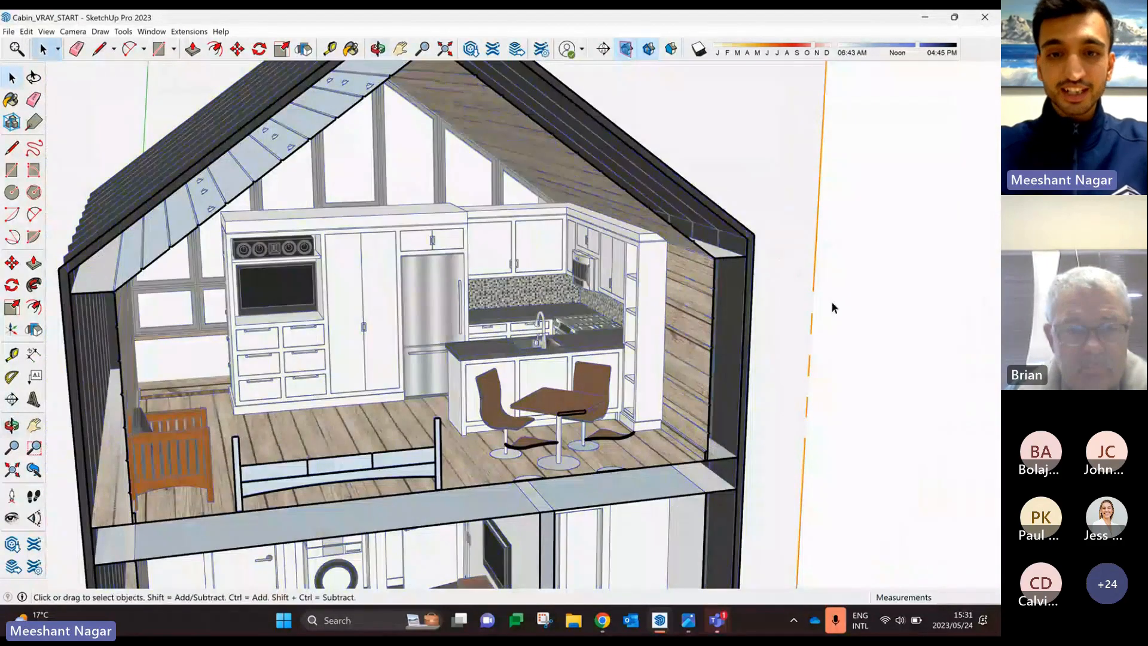
pyautogui.scroll(4, 313, 349)
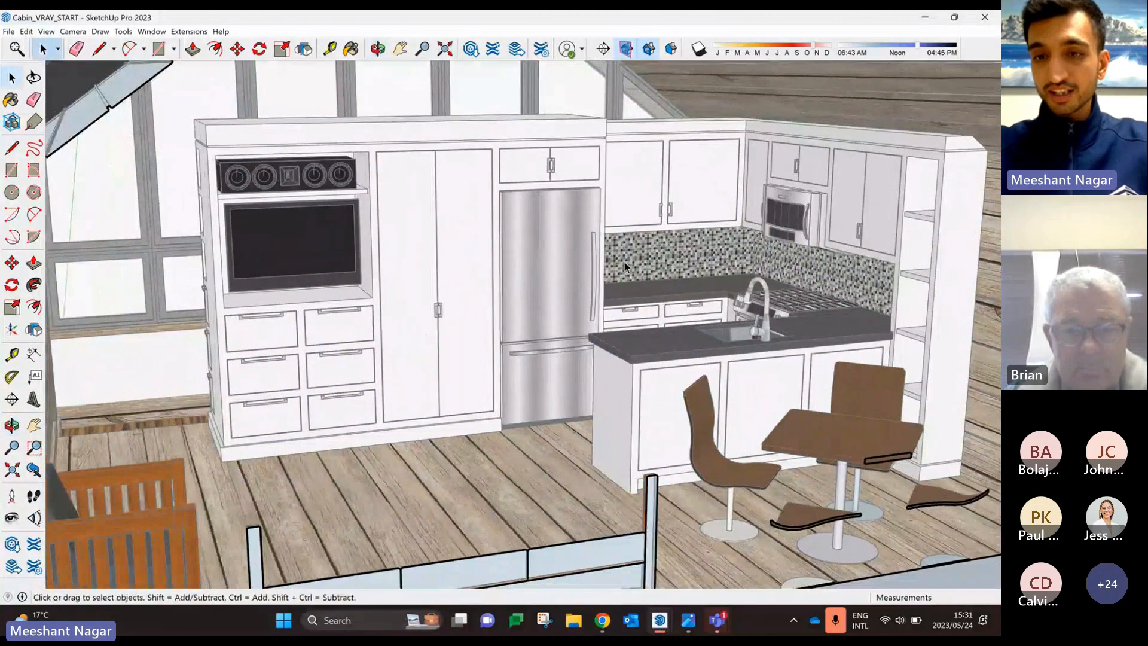
pyautogui.scroll(4, 624, 262)
pyautogui.scroll(1, 749, 319)
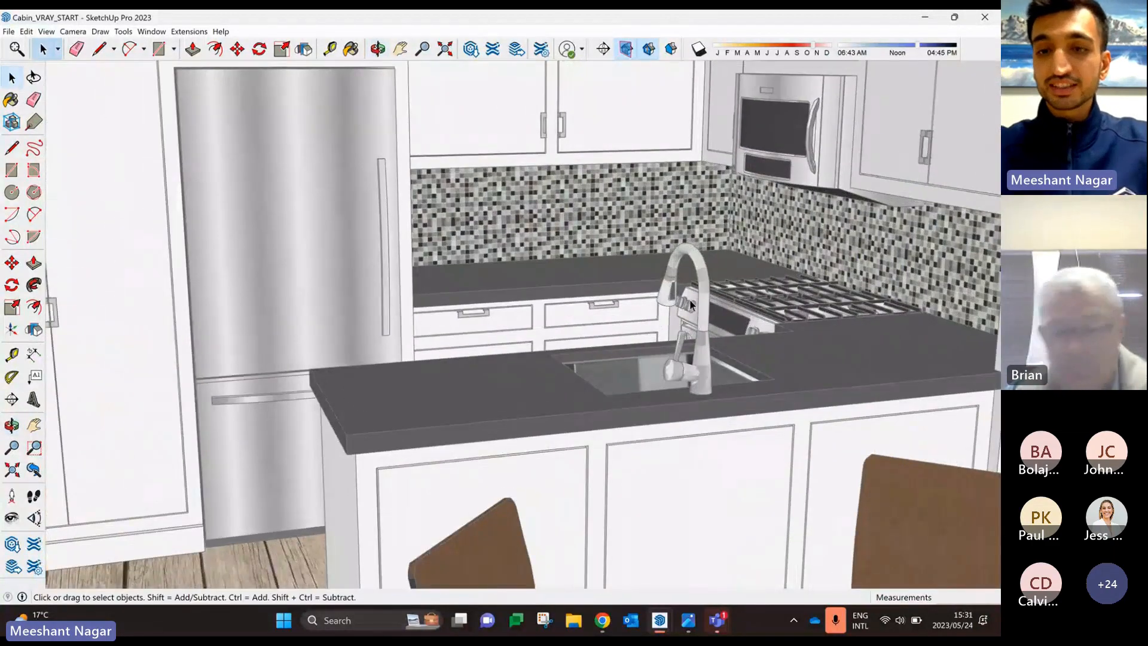
# - Examine the sectioned cabin's whole upper floor, including the media wall, fridge, kitchen island and dining furniture
pyautogui.scroll(-2, 548, 315)
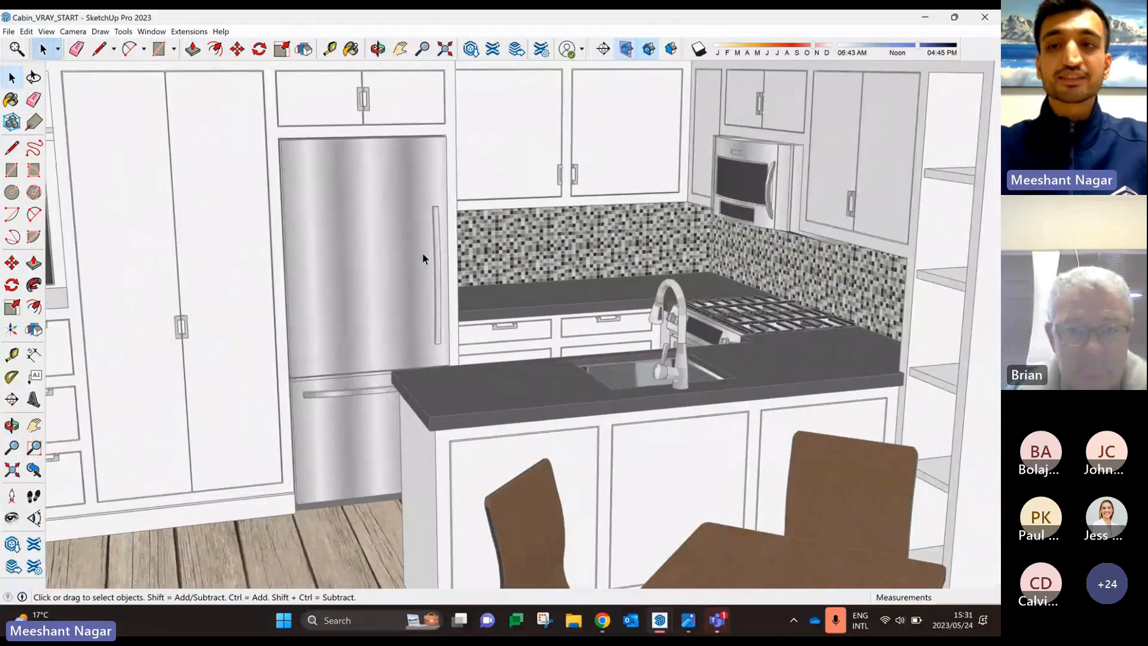
pyautogui.scroll(-2, 718, 247)
pyautogui.scroll(1, 683, 263)
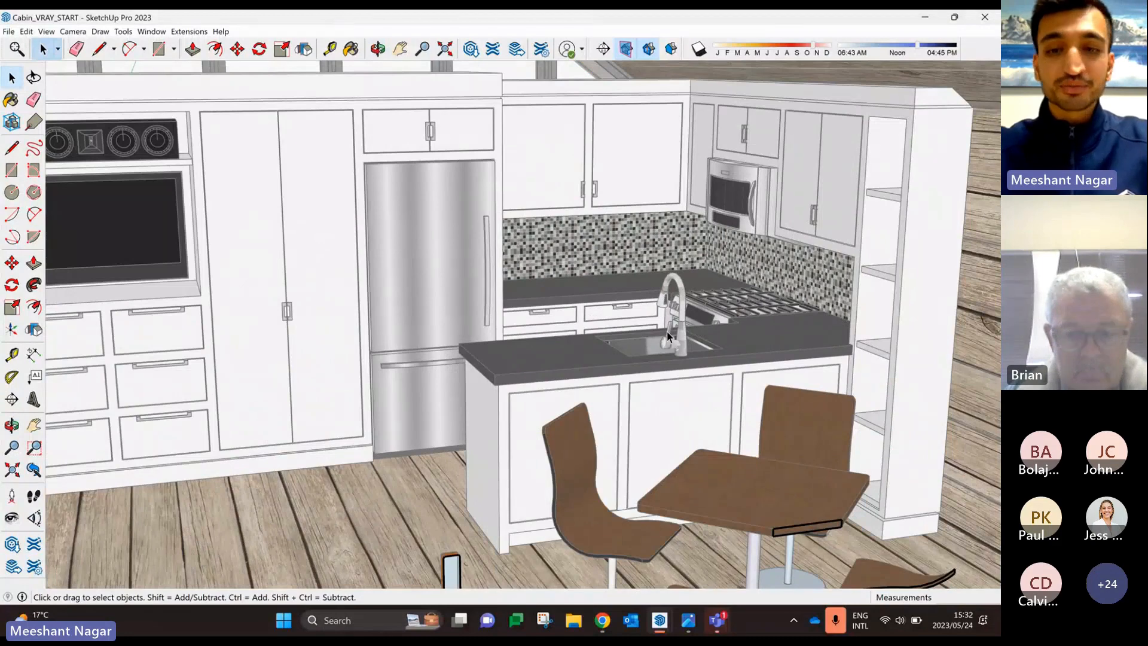
pyautogui.scroll(-5, 708, 346)
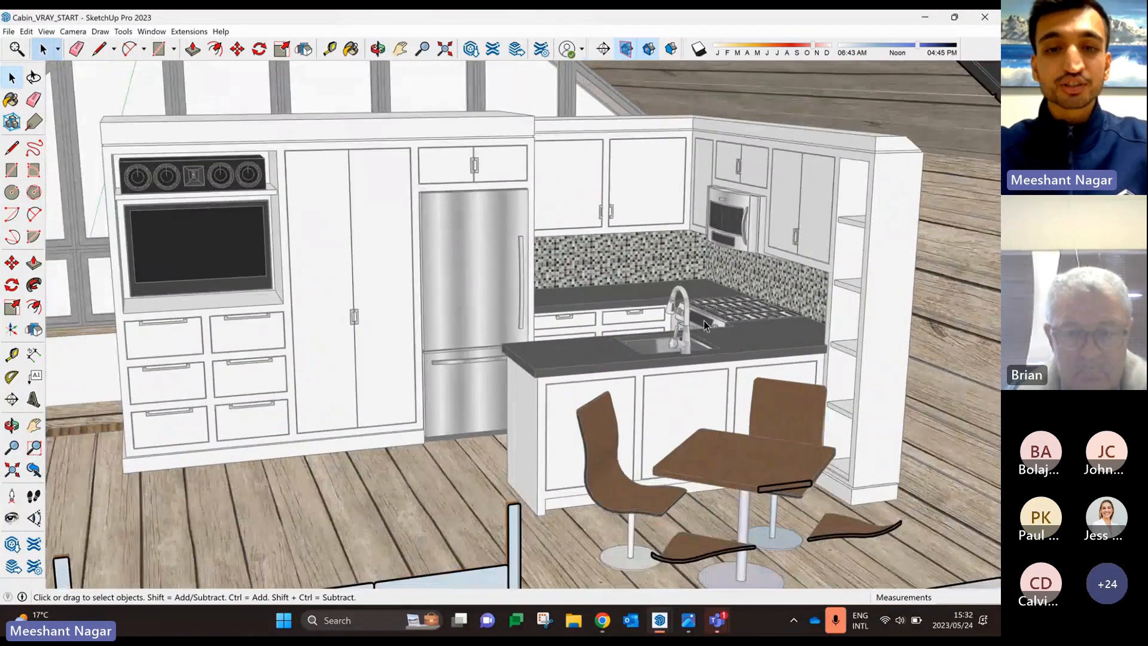
pyautogui.moveTo(661, 274); pyautogui.dragTo(674, 275, button='middle')
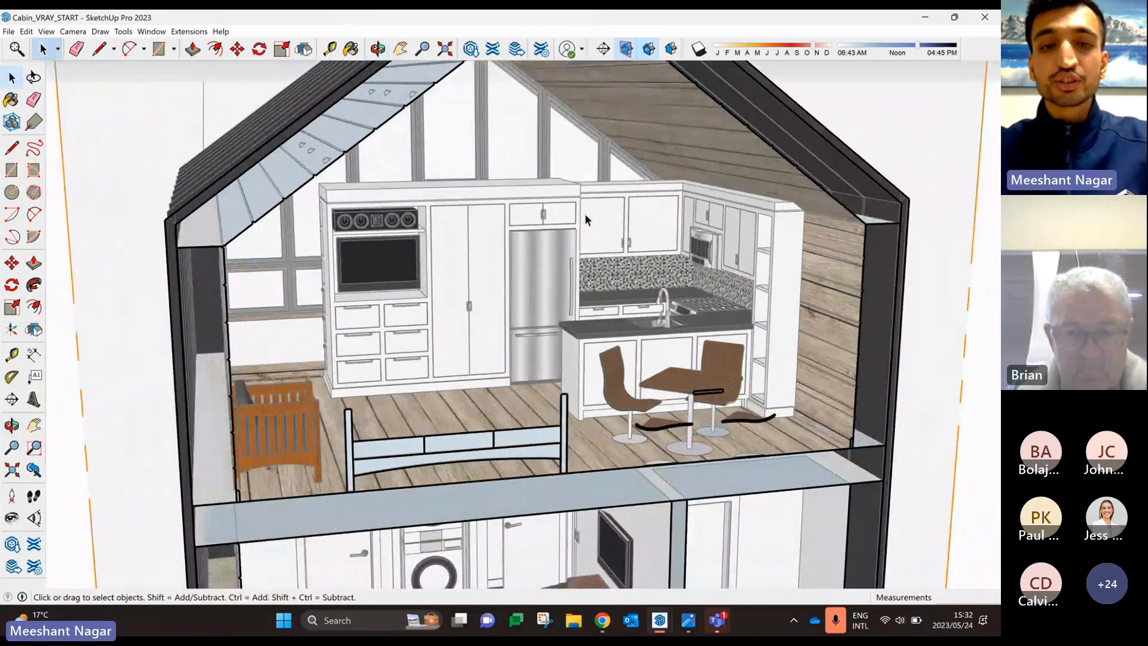
pyautogui.scroll(-3, 583, 217)
pyautogui.moveTo(582, 220); pyautogui.dragTo(601, 258, button='middle')
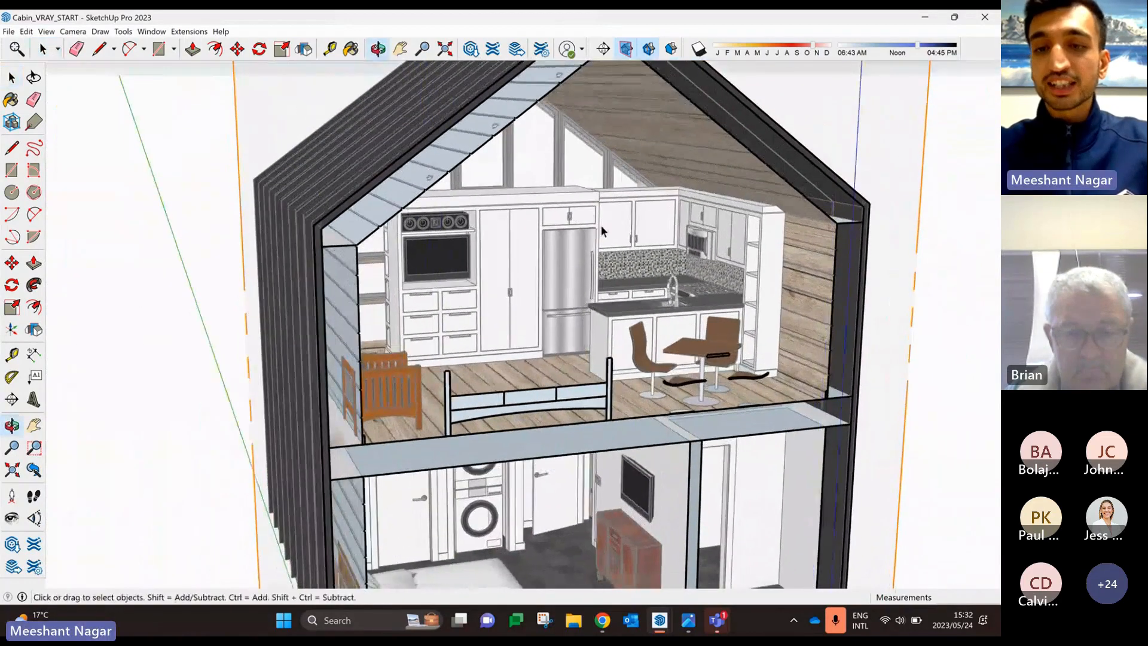
pyautogui.scroll(2, 601, 265)
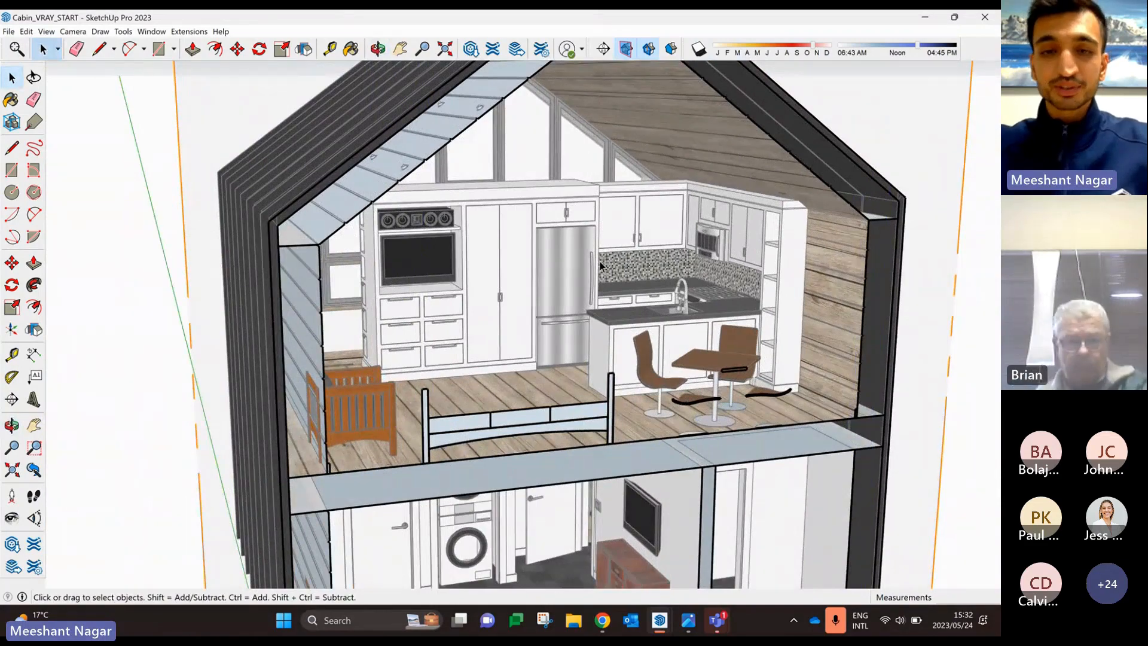
pyautogui.moveTo(601, 265); pyautogui.dragTo(711, 340, button='middle')
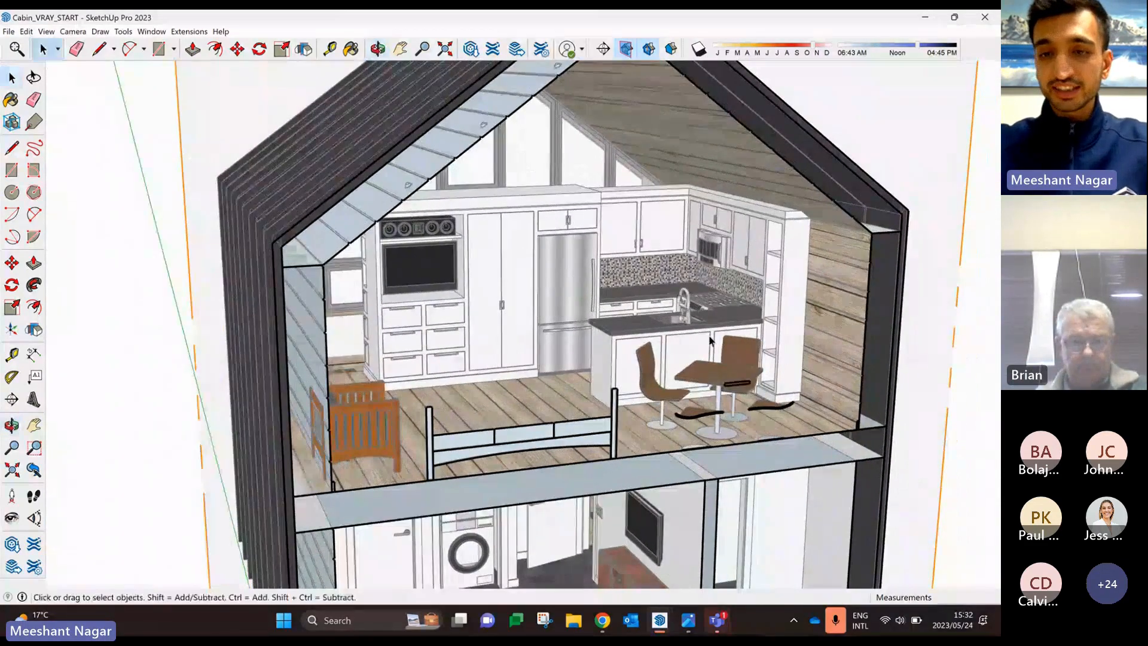
pyautogui.scroll(3, 723, 343)
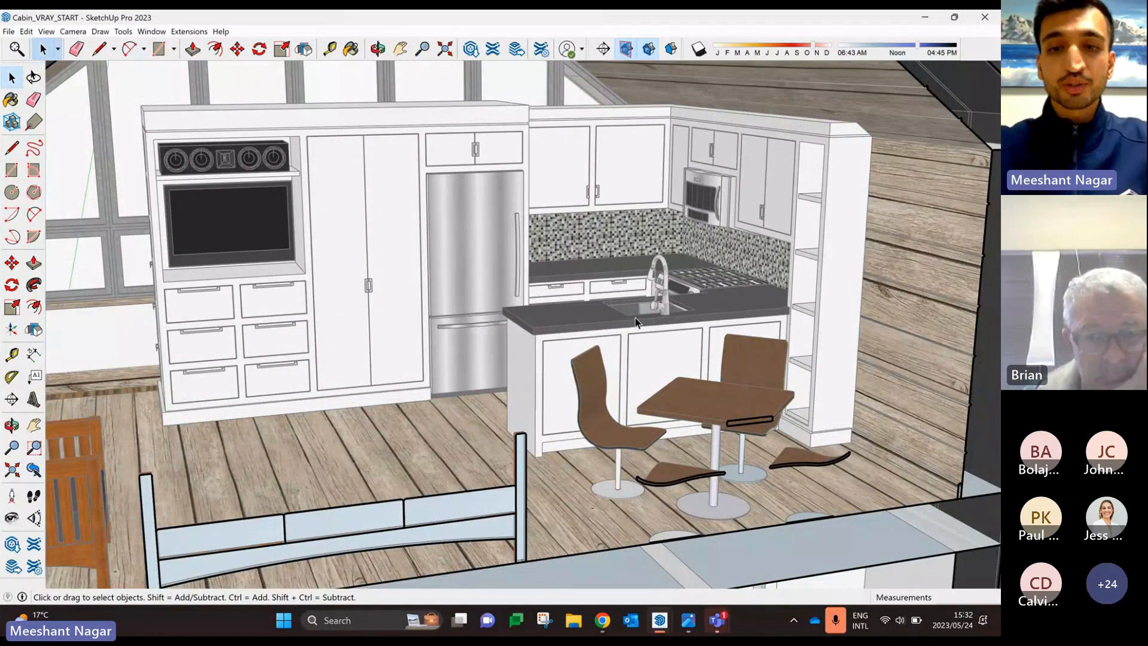
pyautogui.scroll(-3, 635, 317)
pyautogui.moveTo(643, 332); pyautogui.dragTo(638, 351, button='middle')
pyautogui.scroll(5, 637, 350)
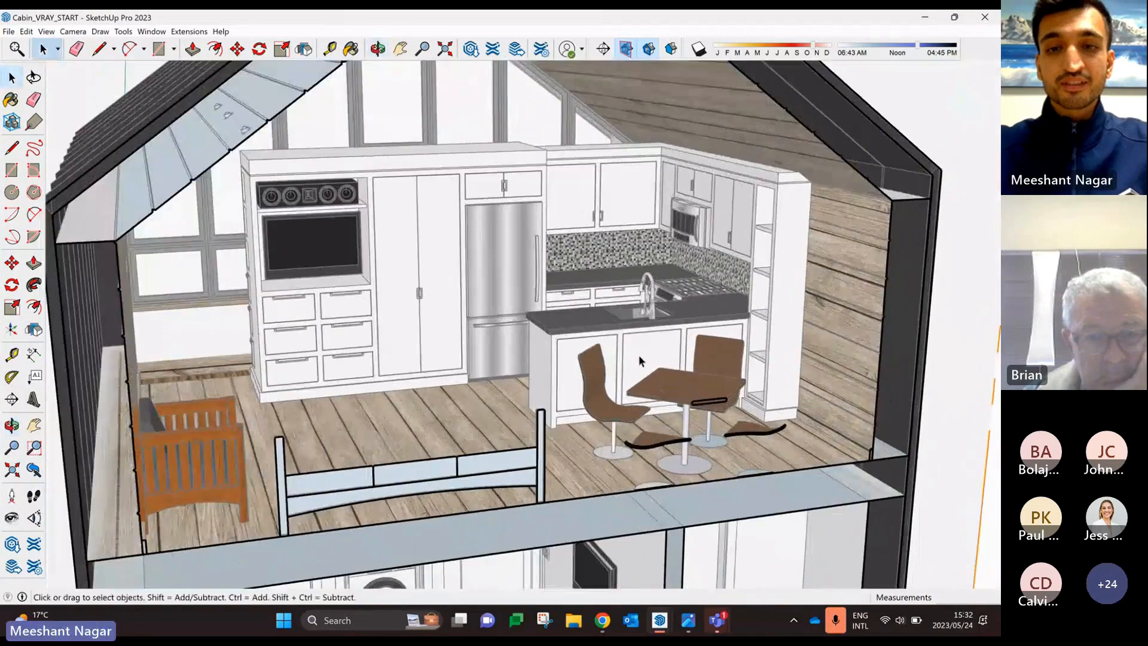
pyautogui.scroll(-3, 640, 374)
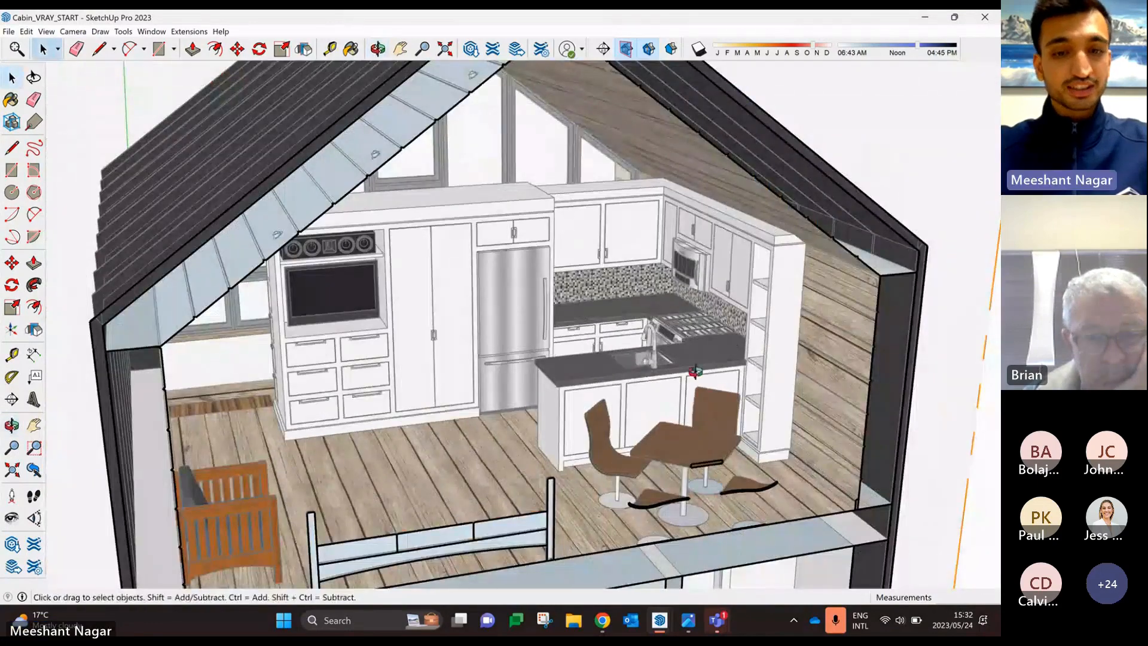
# - Examine the cabin's lower-floor bedroom, including the stacked washer and dryer, the wall television and the triple light switch up close
pyautogui.scroll(-4, 642, 287)
pyautogui.moveTo(642, 287); pyautogui.dragTo(640, 254, button='middle')
pyautogui.scroll(4, 498, 365)
pyautogui.moveTo(498, 365); pyautogui.dragTo(611, 479, button='middle')
pyautogui.scroll(2, 611, 478)
pyautogui.scroll(3, 611, 479)
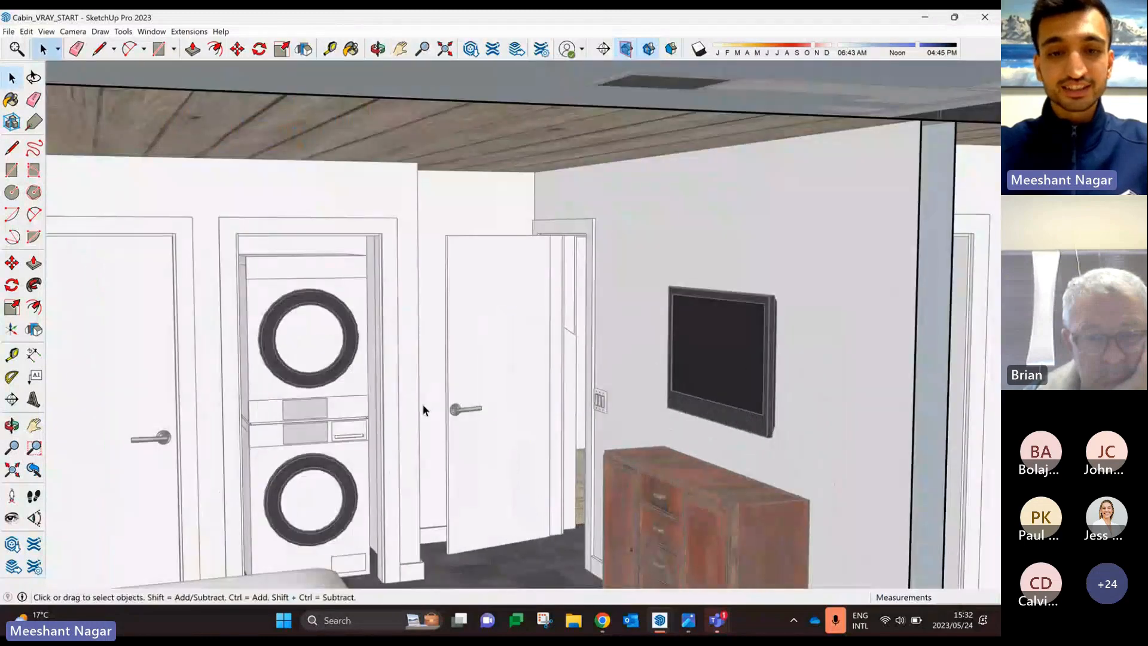
pyautogui.scroll(6, 600, 408)
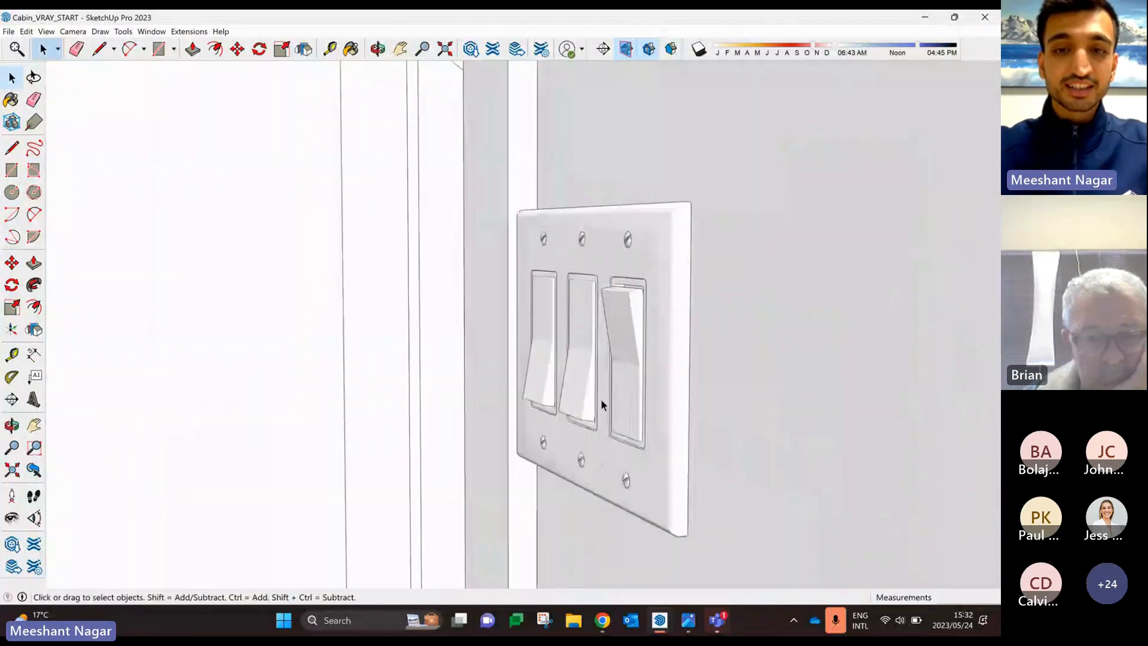
pyautogui.scroll(-10, 600, 398)
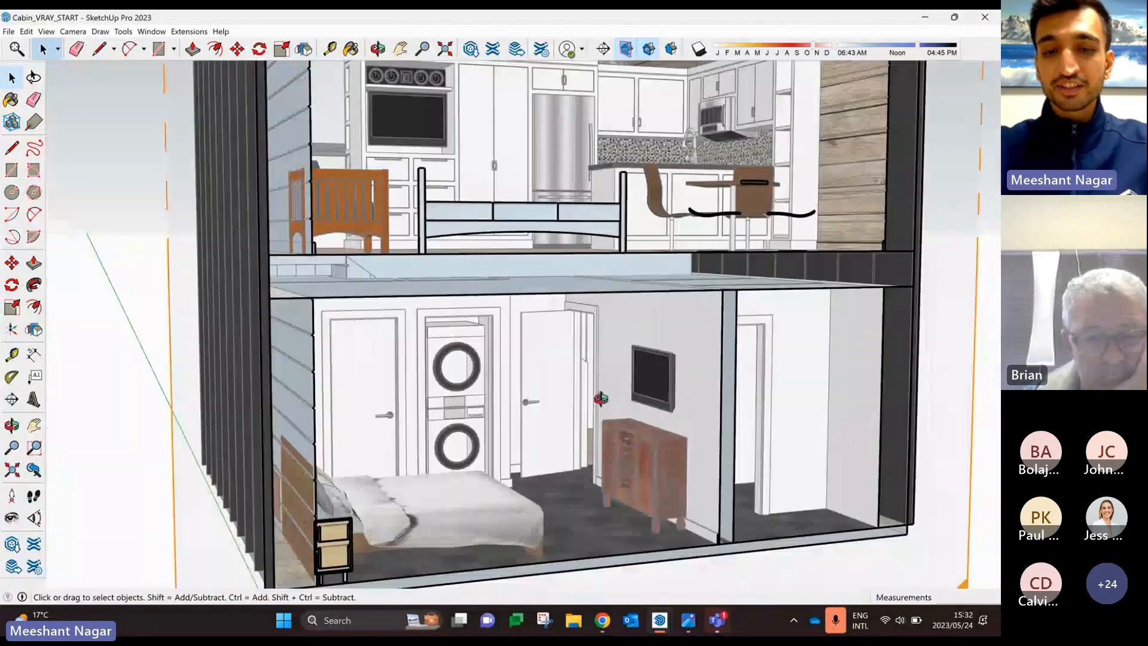
# - Delete the section plane cutting through the cabin to restore the complete building
pyautogui.moveTo(600, 398); pyautogui.dragTo(603, 456, button='middle')
pyautogui.scroll(-3, 526, 371)
pyautogui.moveTo(535, 342); pyautogui.dragTo(544, 356, button='middle')
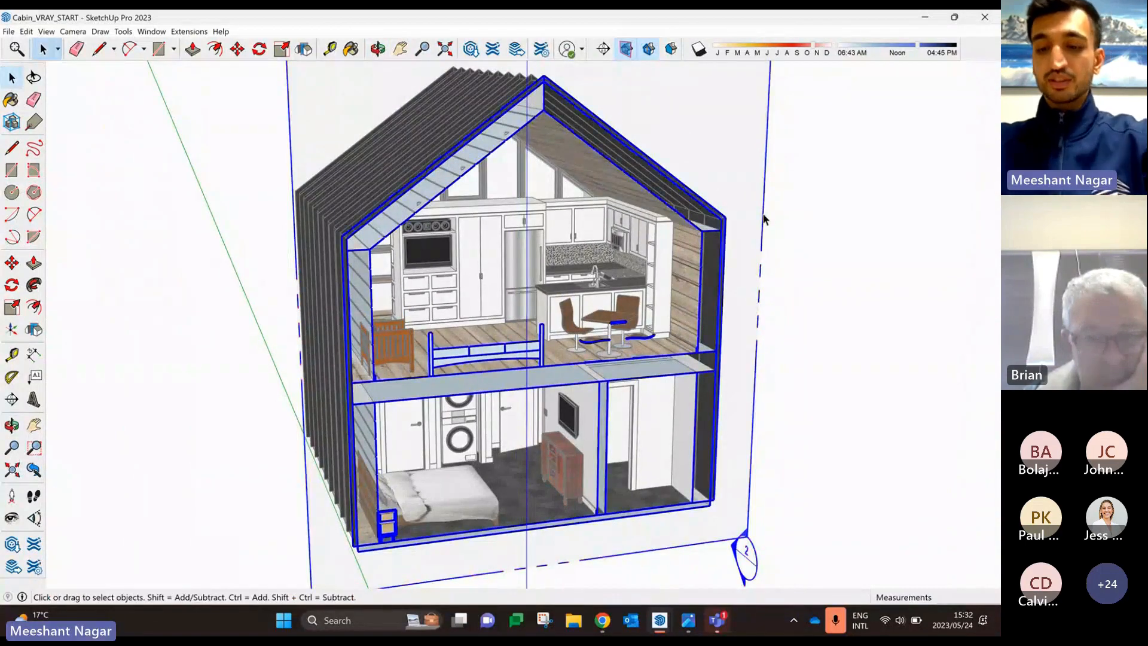
pyautogui.press('Delete')
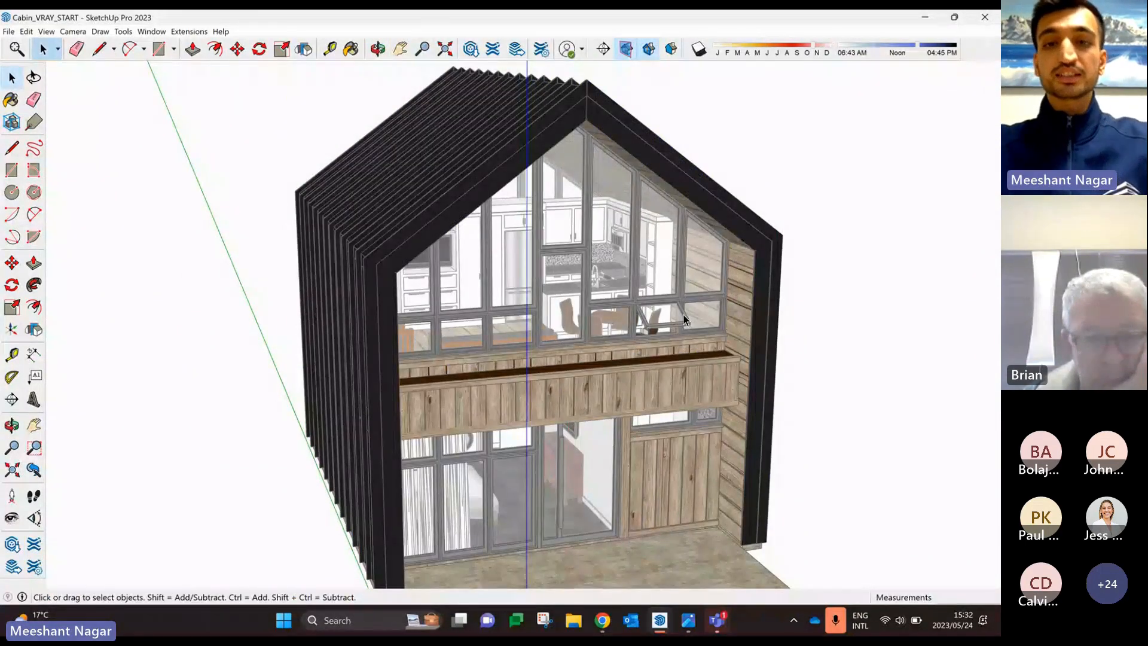
# - Examine the uncut cabin from outside, including its roof, glazed front, timber balcony and paved forecourt
pyautogui.scroll(-2, 683, 315)
pyautogui.moveTo(684, 315)
pyautogui.mouseDown(button='middle')
pyautogui.moveTo(587, 320)
pyautogui.moveTo(668, 324)
pyautogui.mouseUp(button='middle')
pyautogui.scroll(-2, 342, 224)
pyautogui.scroll(5, 676, 331)
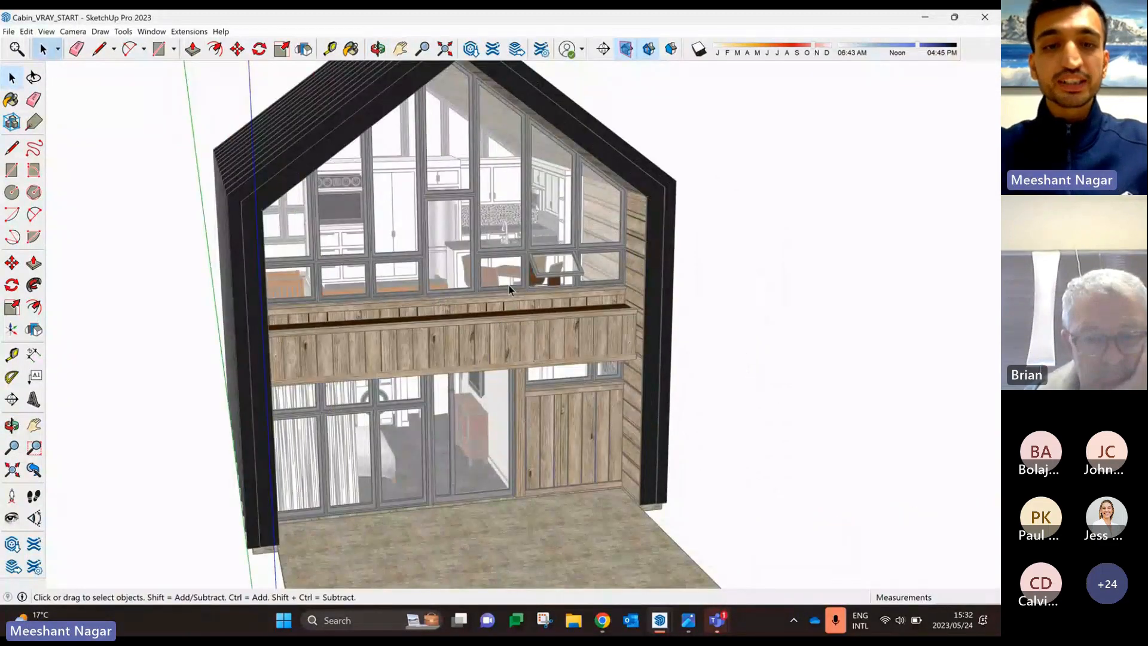
pyautogui.moveTo(520, 286); pyautogui.dragTo(534, 296, button='middle')
pyautogui.scroll(-2, 534, 295)
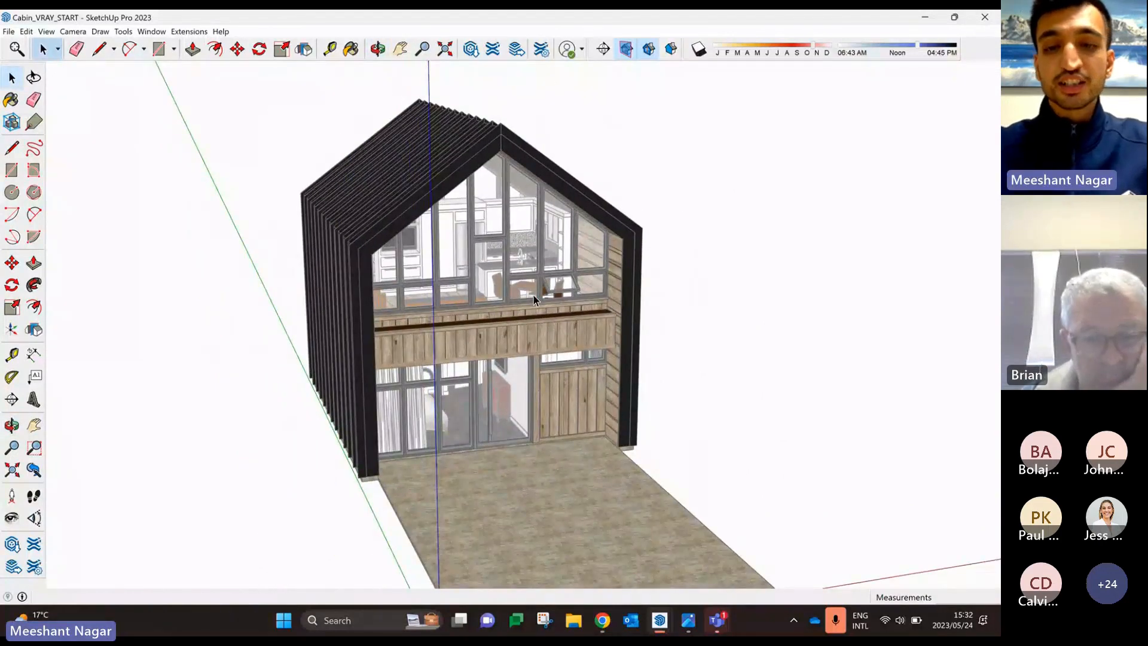
pyautogui.moveTo(533, 295); pyautogui.dragTo(538, 209, button='middle')
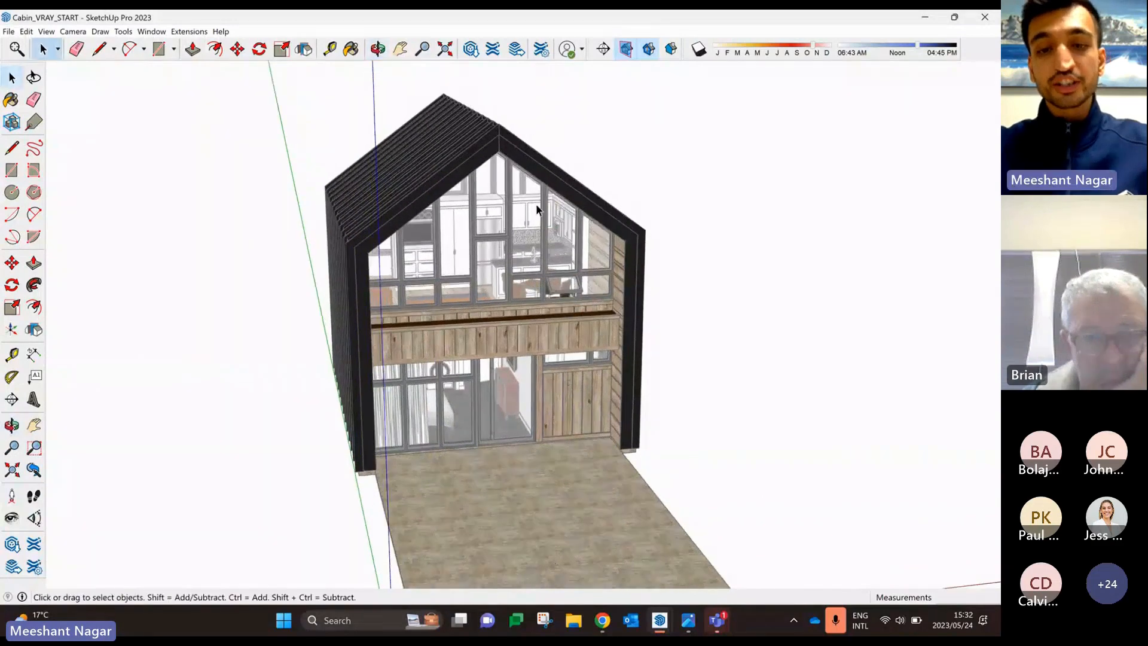
pyautogui.scroll(-3, 579, 369)
pyautogui.scroll(5, 579, 368)
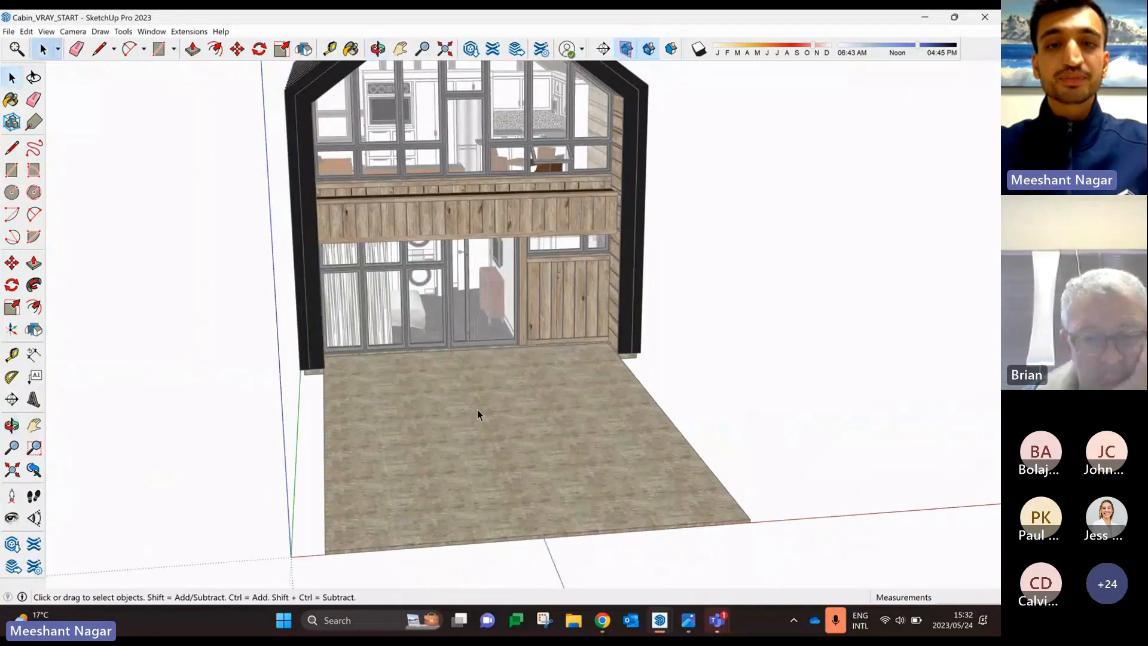
# - Frame the cabin's glazed front head-on from near eye level, with the paved forecourt in the foreground
pyautogui.scroll(-4, 477, 410)
pyautogui.moveTo(515, 321); pyautogui.dragTo(477, 268, button='middle')
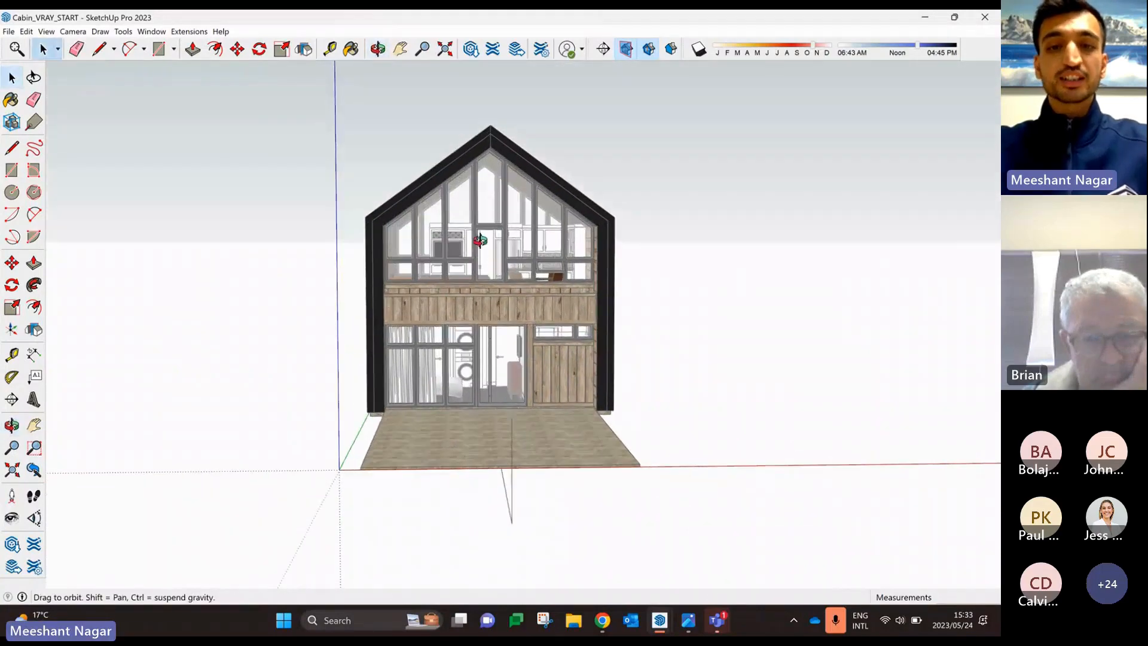
pyautogui.scroll(4, 479, 239)
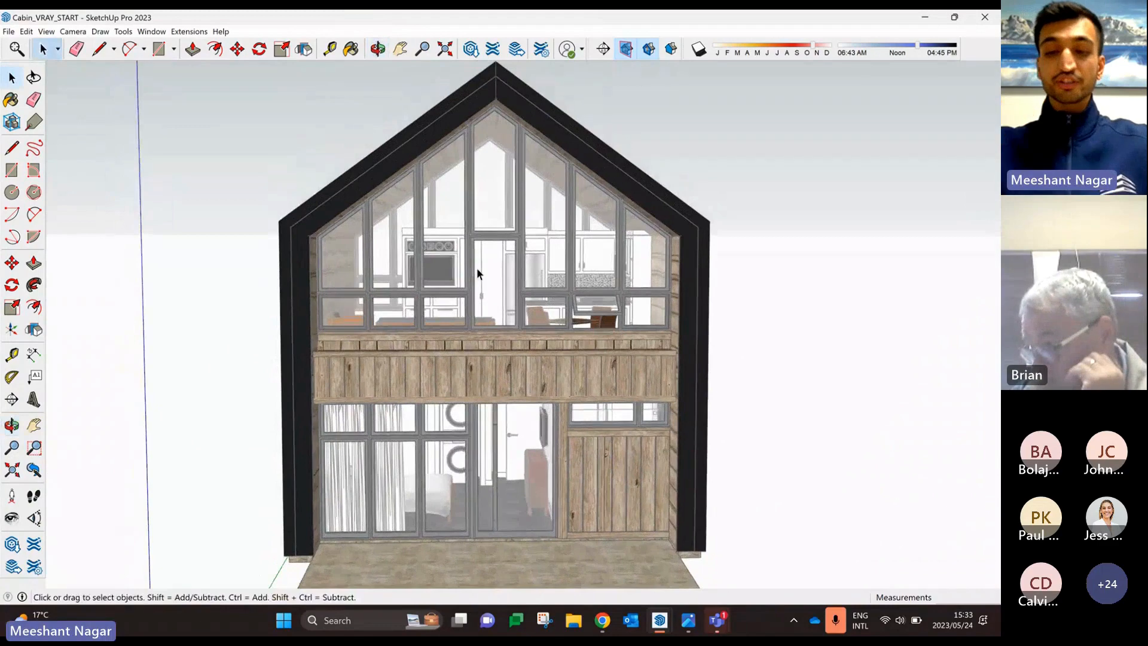
pyautogui.moveTo(504, 371); pyautogui.dragTo(497, 358, button='middle')
pyautogui.scroll(-4, 490, 395)
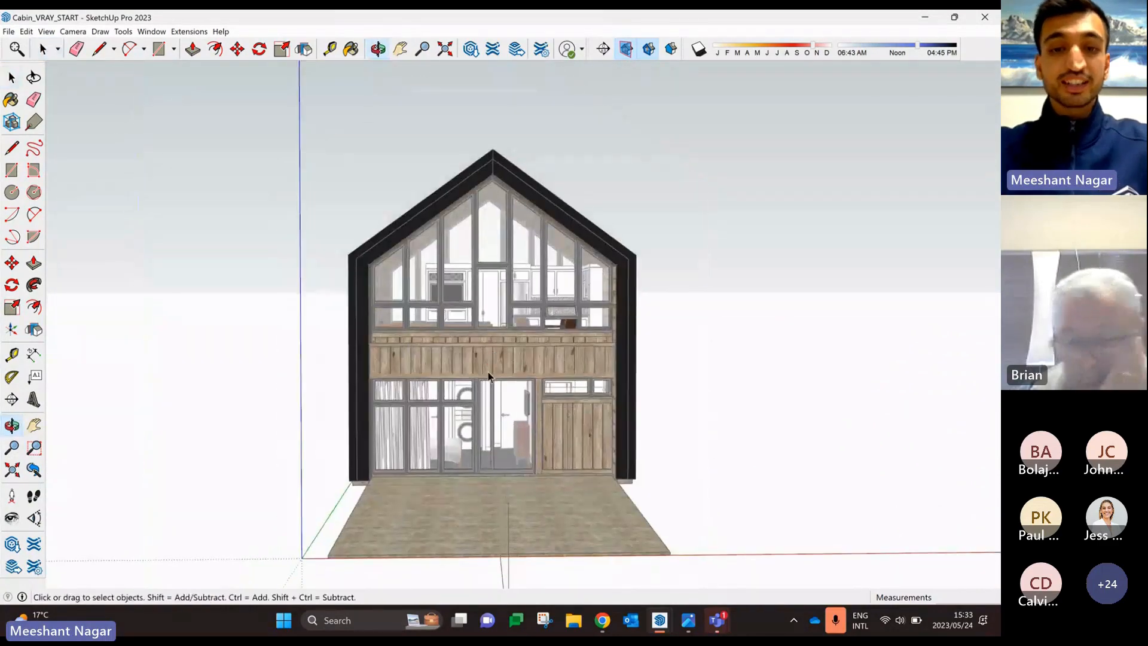
pyautogui.scroll(5, 487, 386)
pyautogui.moveTo(487, 382); pyautogui.dragTo(484, 395, button='middle')
pyautogui.scroll(-3, 488, 390)
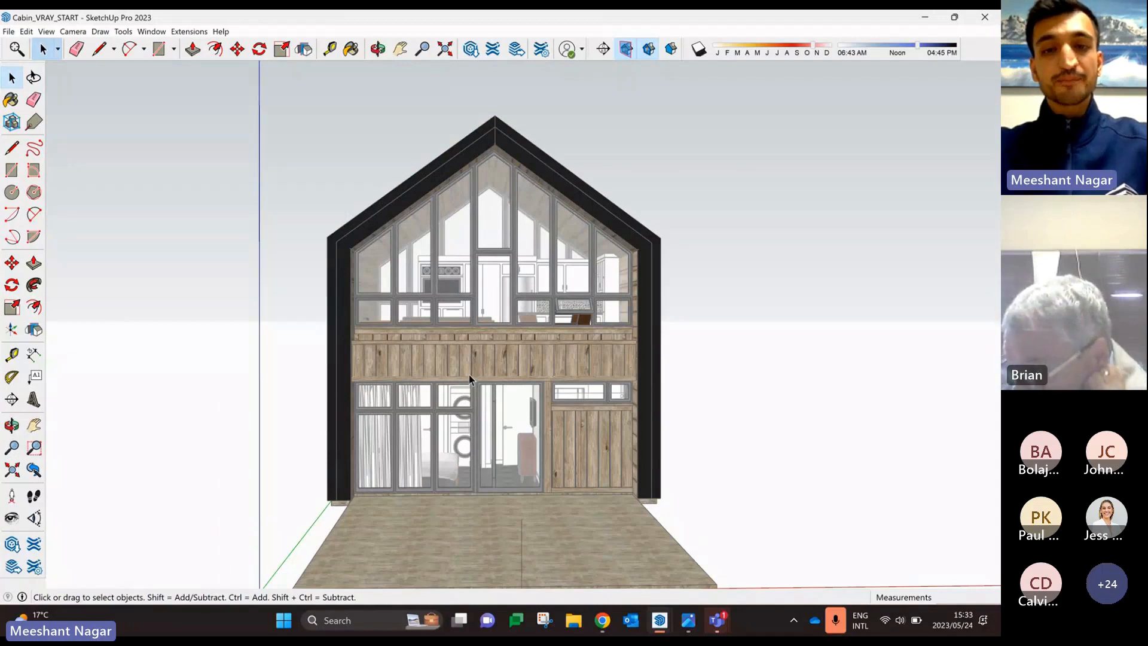
# - Switch to the V4_Cabin Render Day.png image in Photos and inspect its glazed gable and reflections up close
pyautogui.moveTo(693, 622)
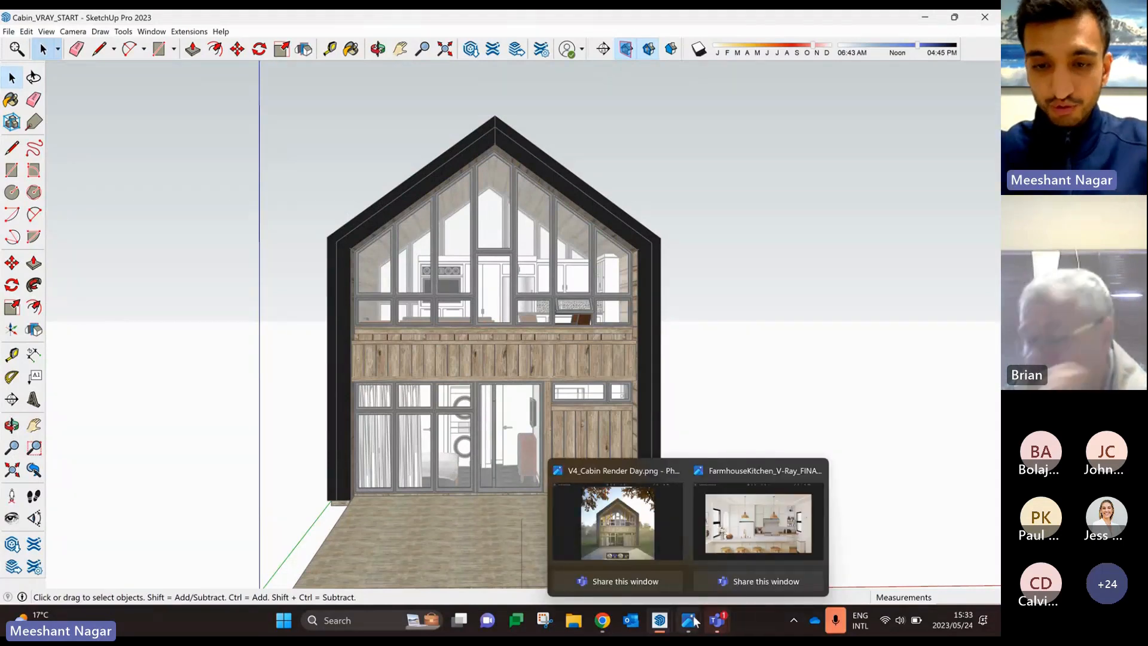
pyautogui.click(641, 540)
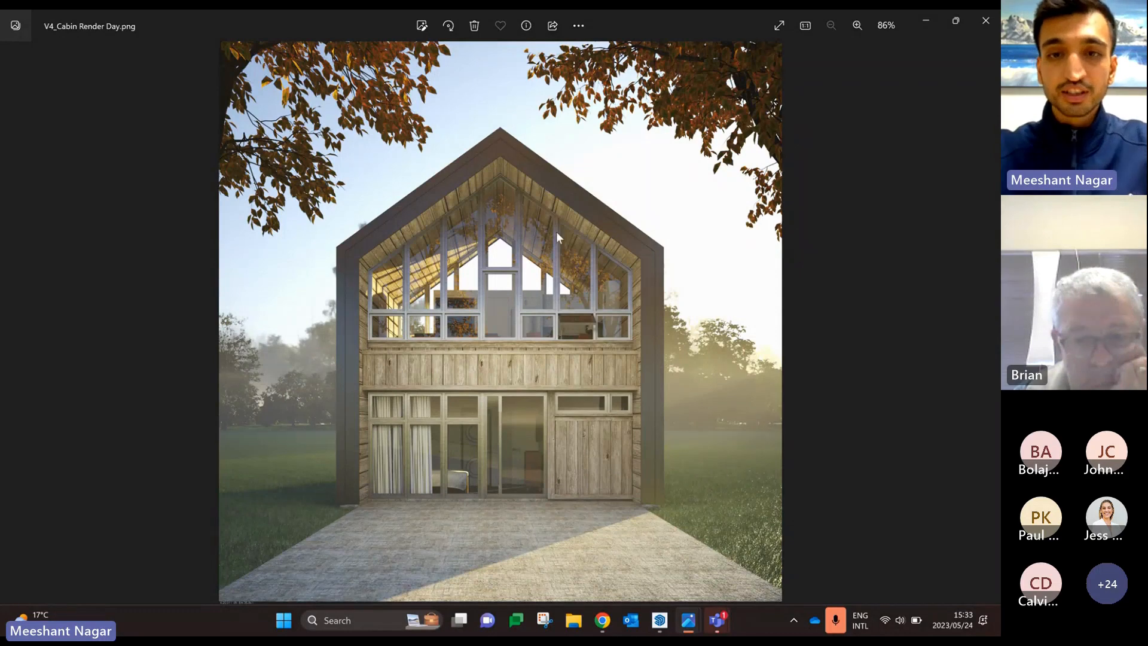
pyautogui.scroll(3, 556, 250)
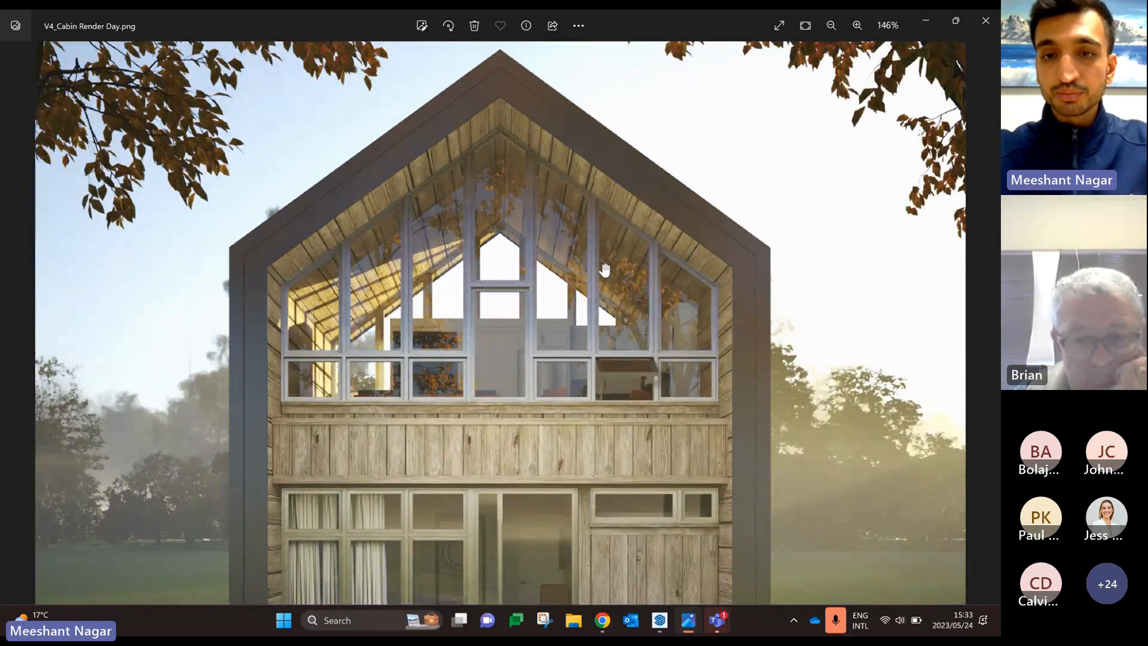
pyautogui.scroll(2, 606, 271)
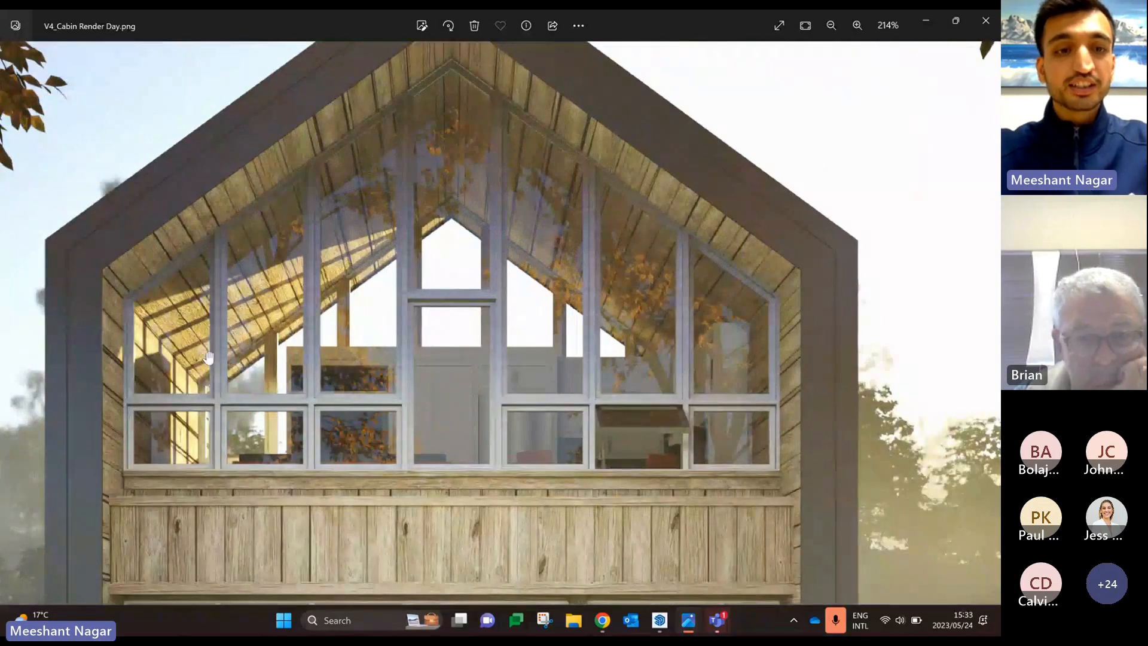
pyautogui.scroll(-5, 200, 364)
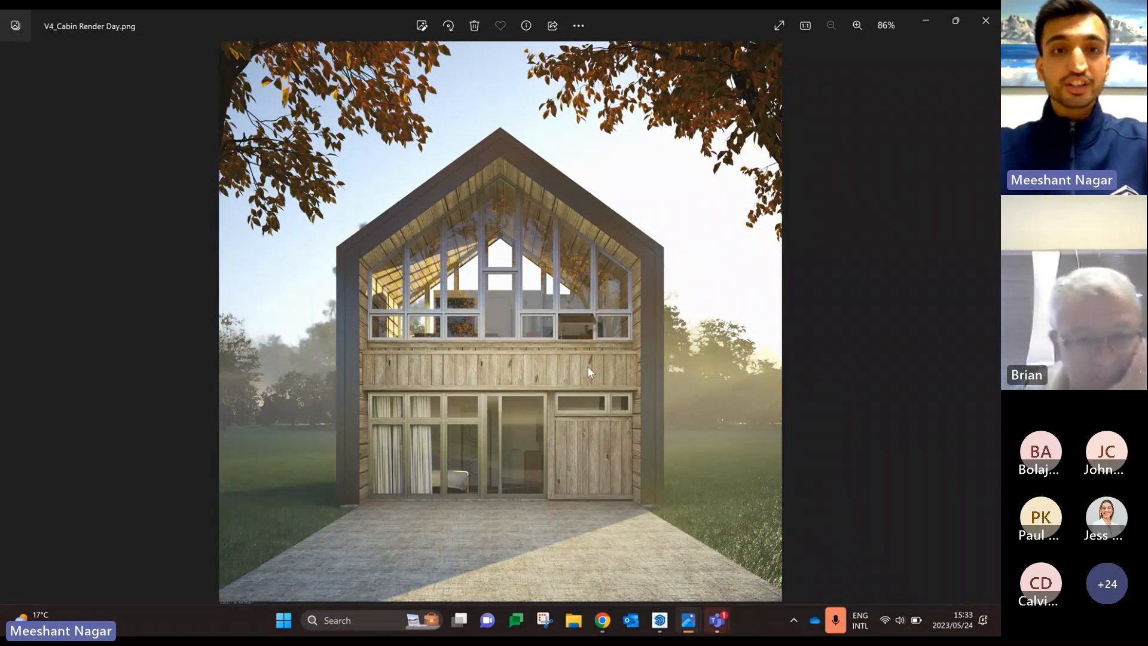
pyautogui.scroll(2, 588, 366)
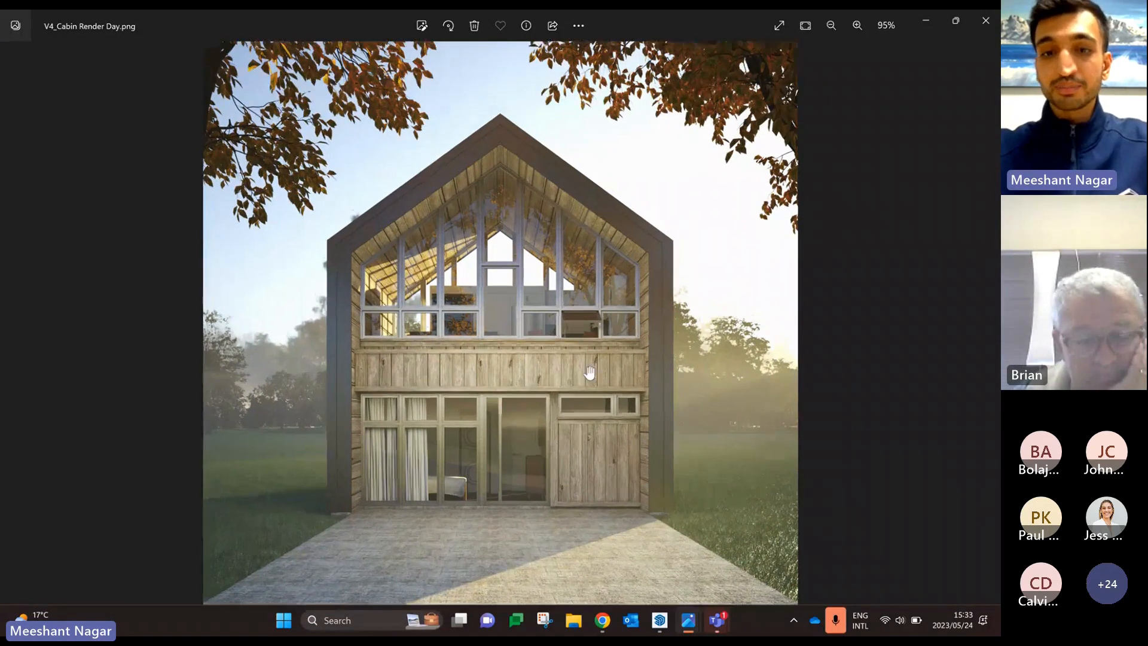
pyautogui.scroll(-2, 588, 366)
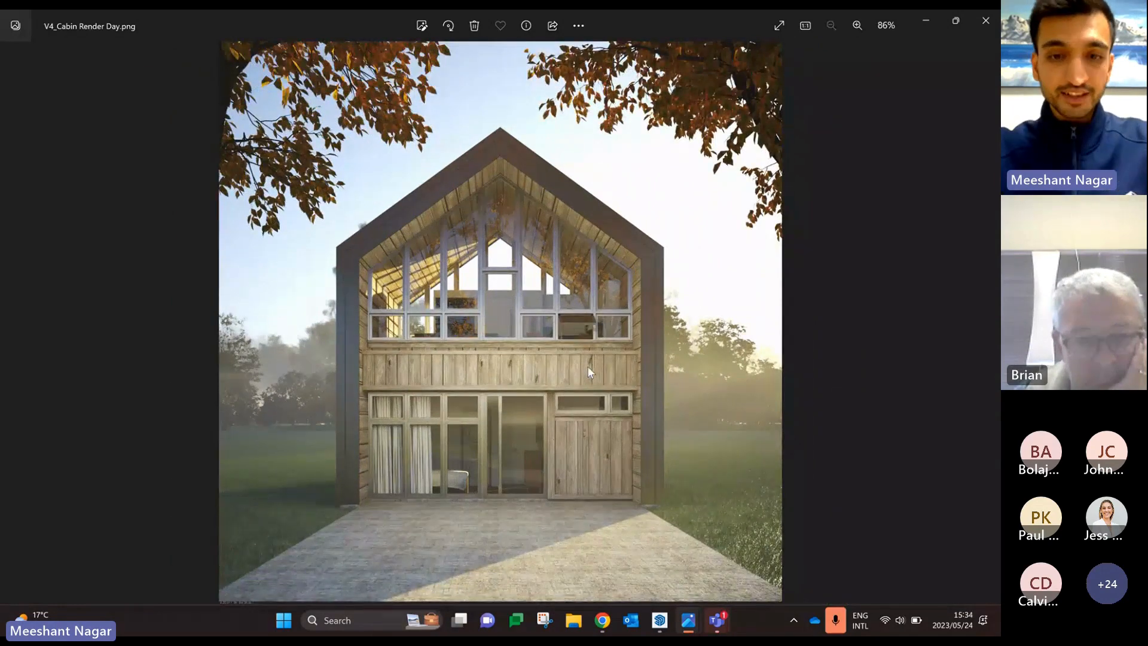
# - View the V4 dusk, V5 day and V5 dusk cabin renders in turn, enlarging both V5 images
pyautogui.press('Right')
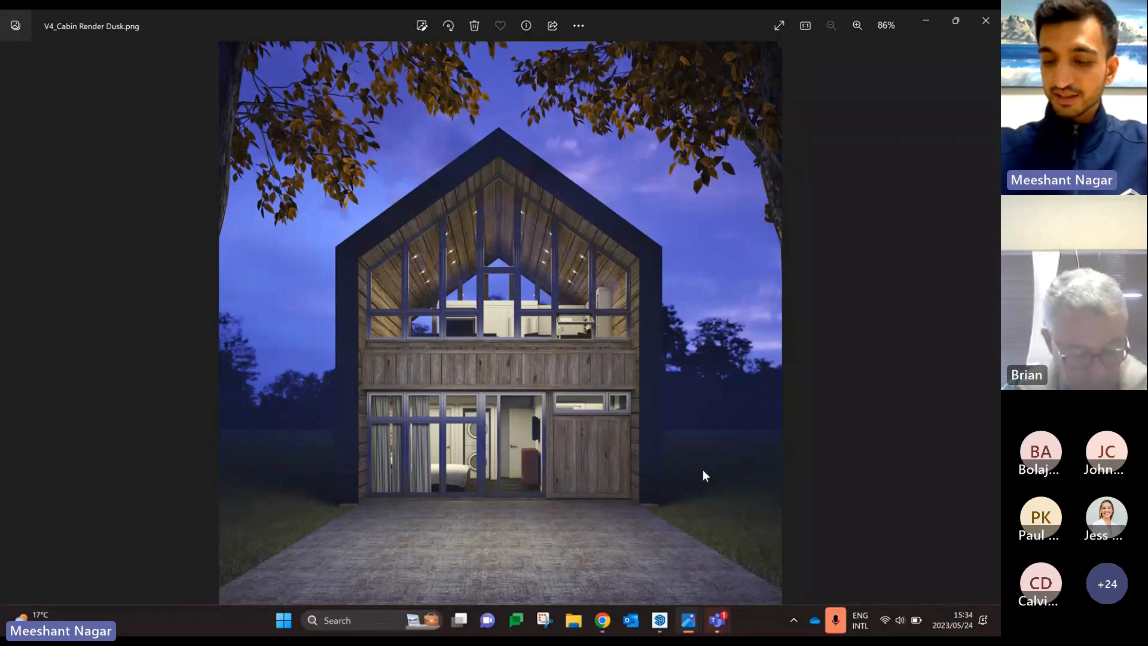
pyautogui.press('Right')
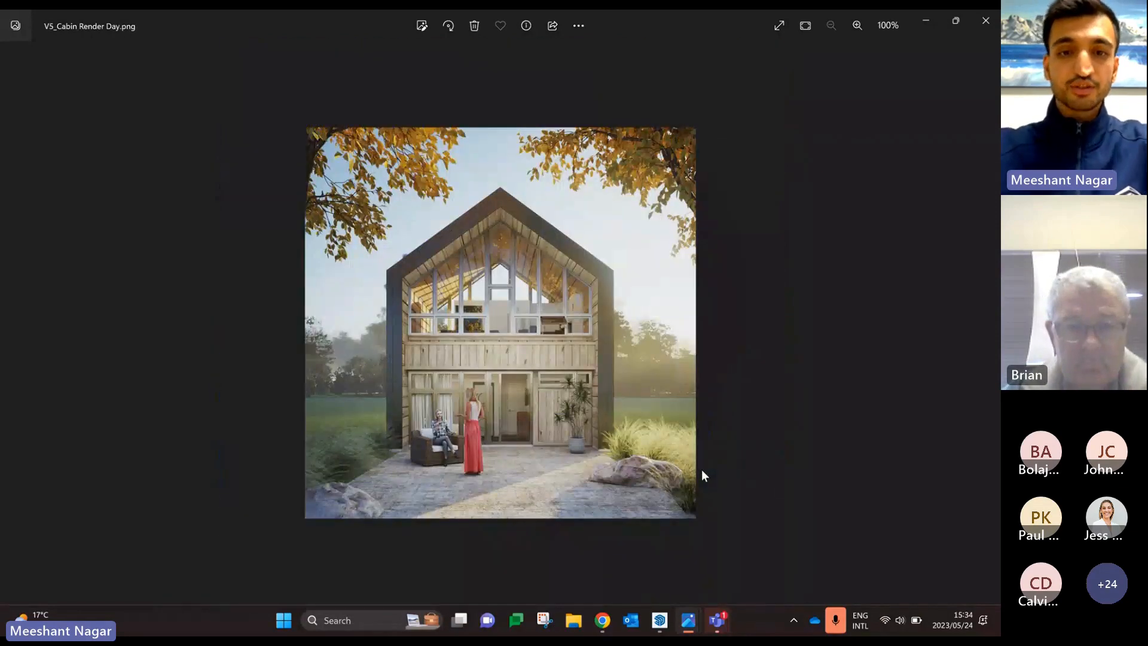
pyautogui.scroll(1, 569, 411)
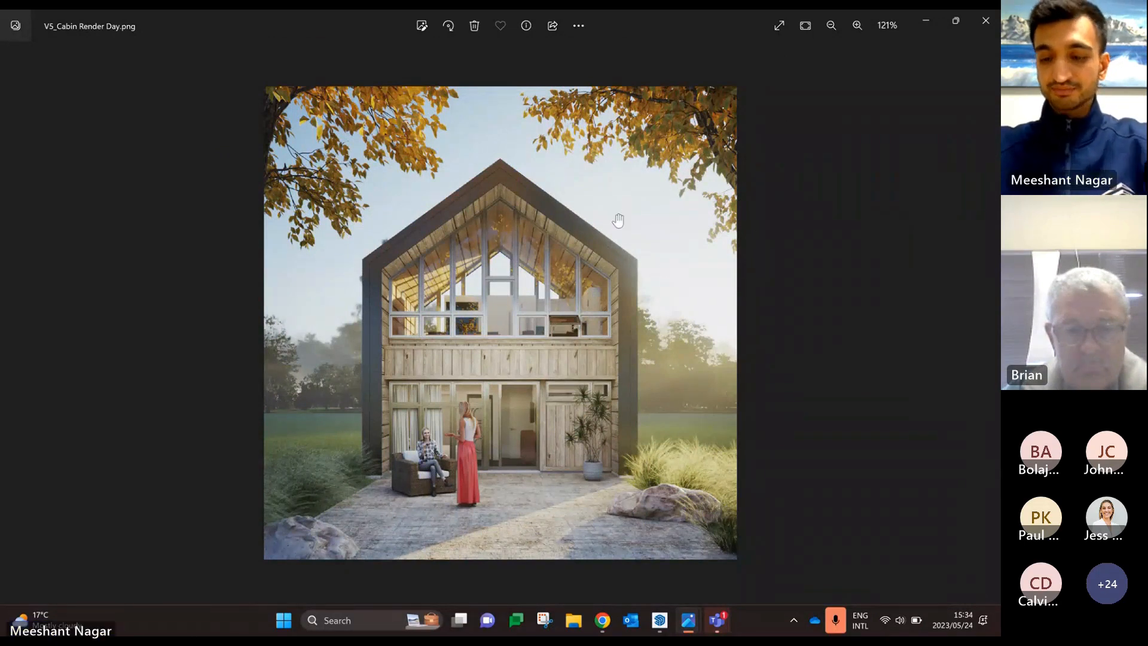
pyautogui.scroll(-2, 616, 219)
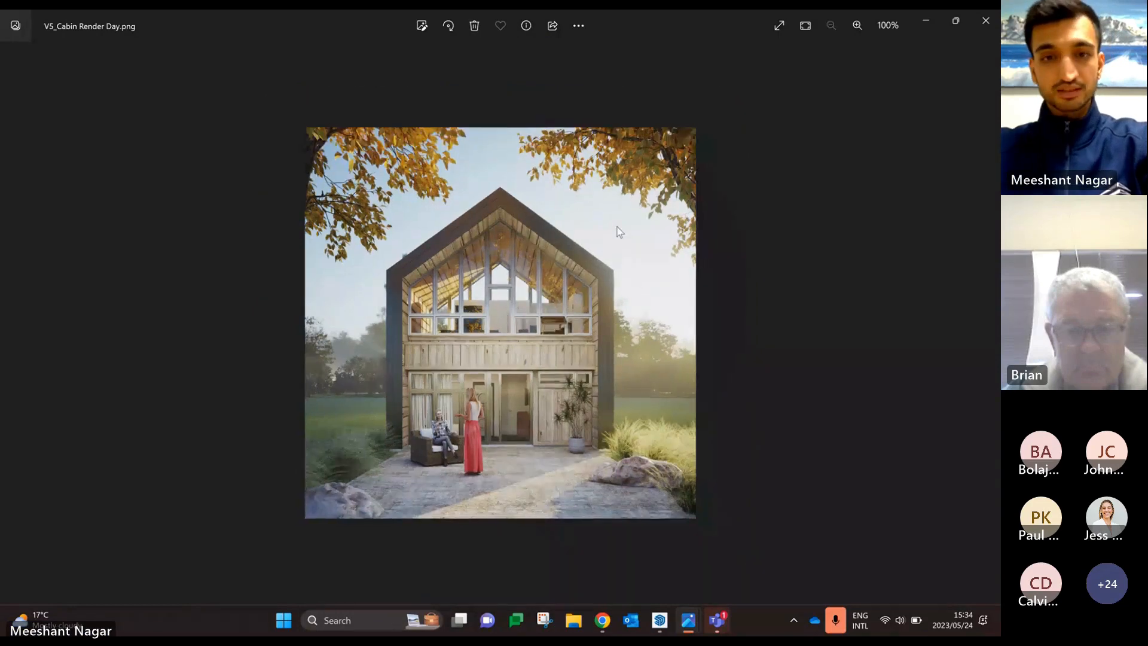
pyautogui.press('Right')
pyautogui.scroll(3, 568, 304)
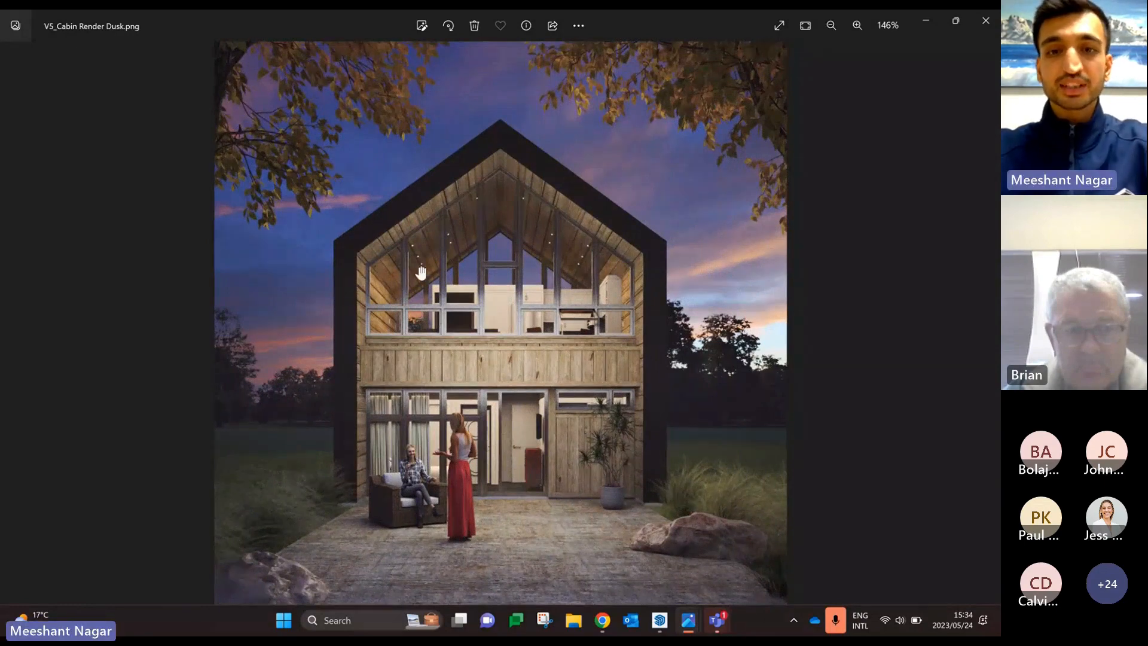
# - Close the V5 dusk cabin render and switch to the FarmhouseKitchen_Final model in SketchUp
pyautogui.scroll(-3, 601, 385)
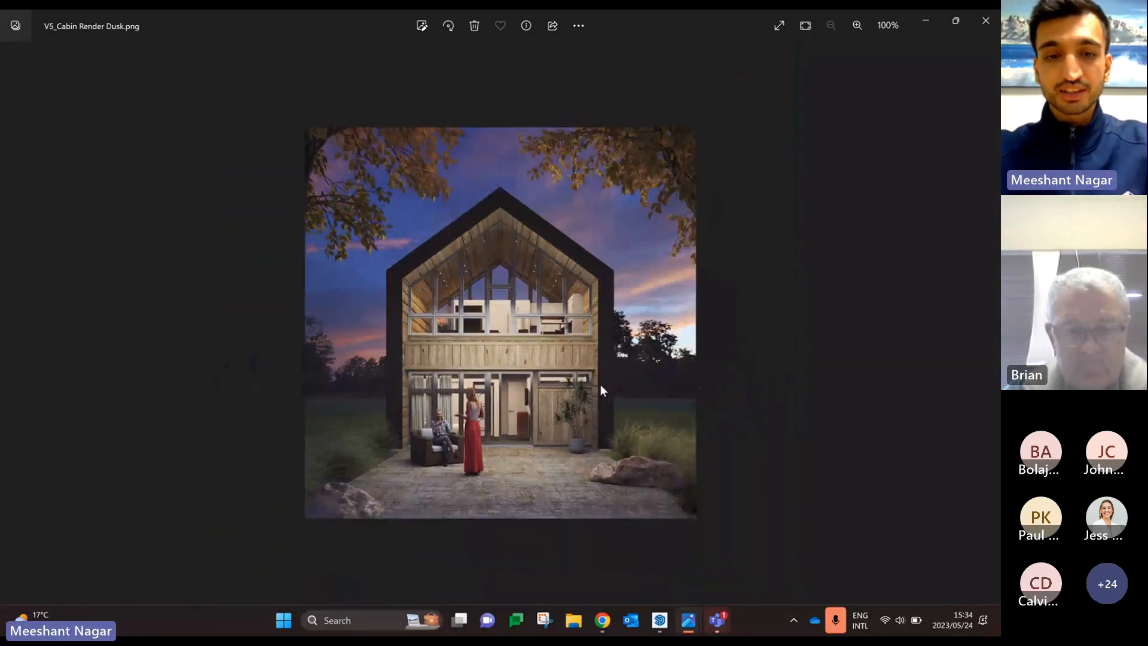
pyautogui.click(991, 23)
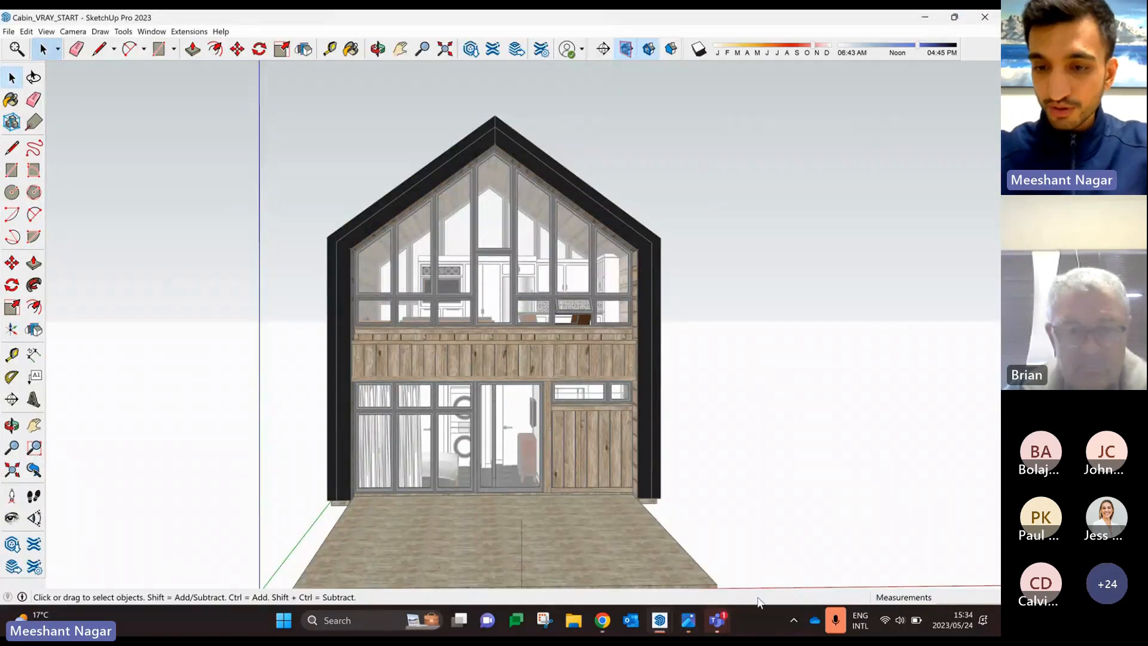
pyautogui.moveTo(661, 625)
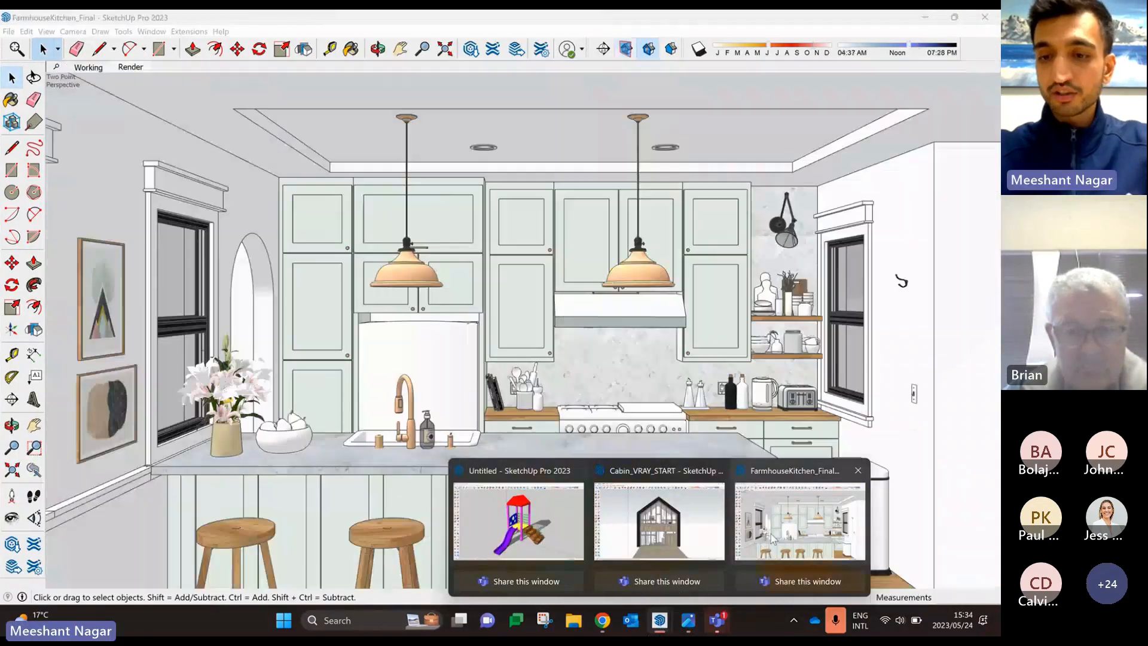
pyautogui.click(771, 537)
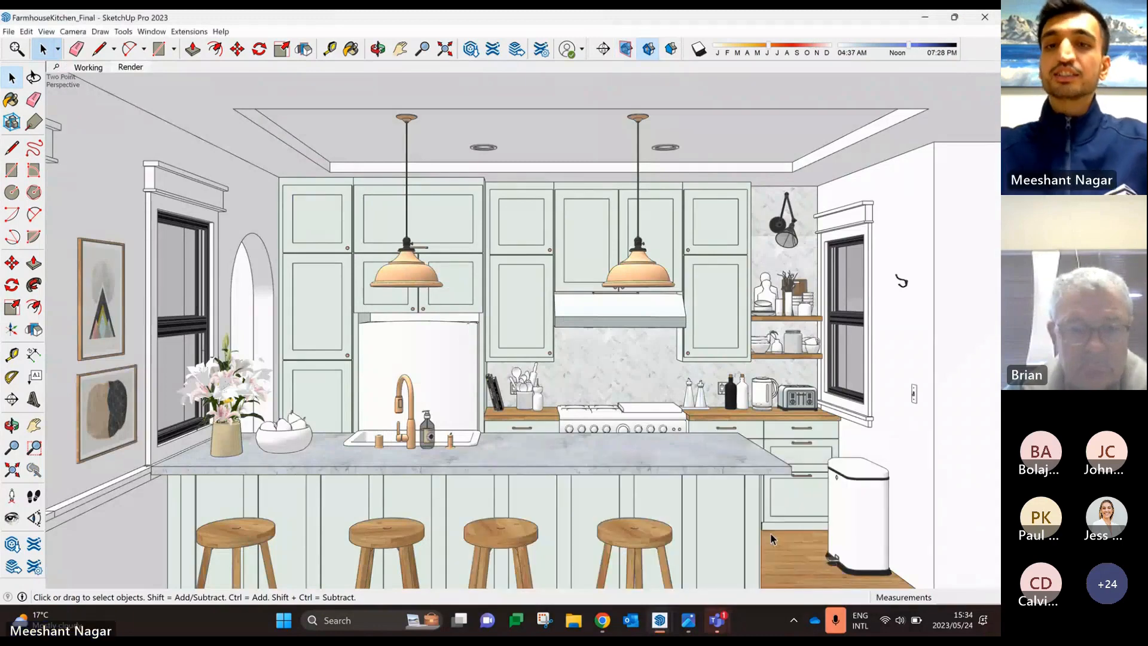
# - Examine the farmhouse kitchen as a whole, from far back in the open room and from an angled view of the island
pyautogui.scroll(-5, 491, 321)
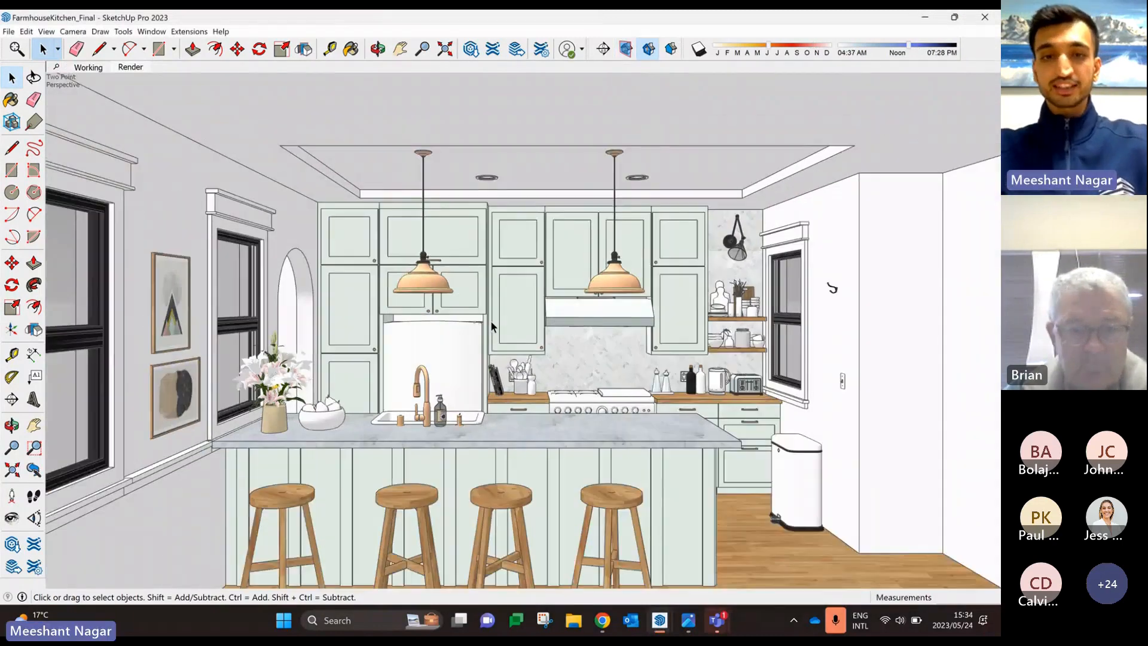
pyautogui.scroll(-5, 507, 382)
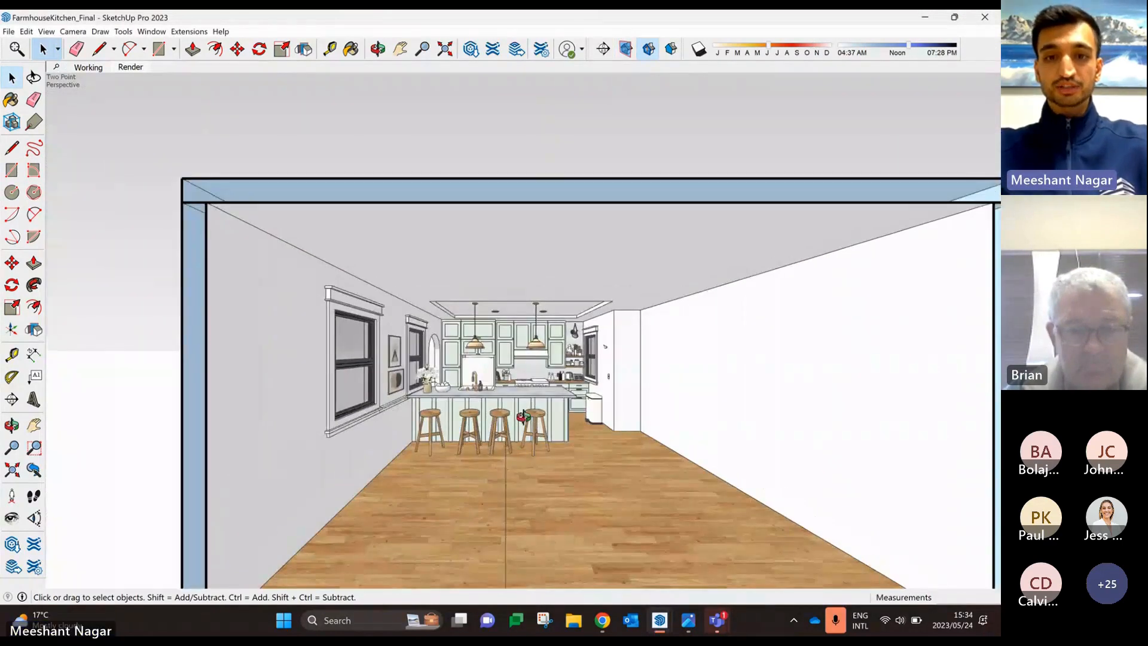
pyautogui.moveTo(508, 382); pyautogui.dragTo(469, 456, button='middle')
pyautogui.scroll(5, 507, 359)
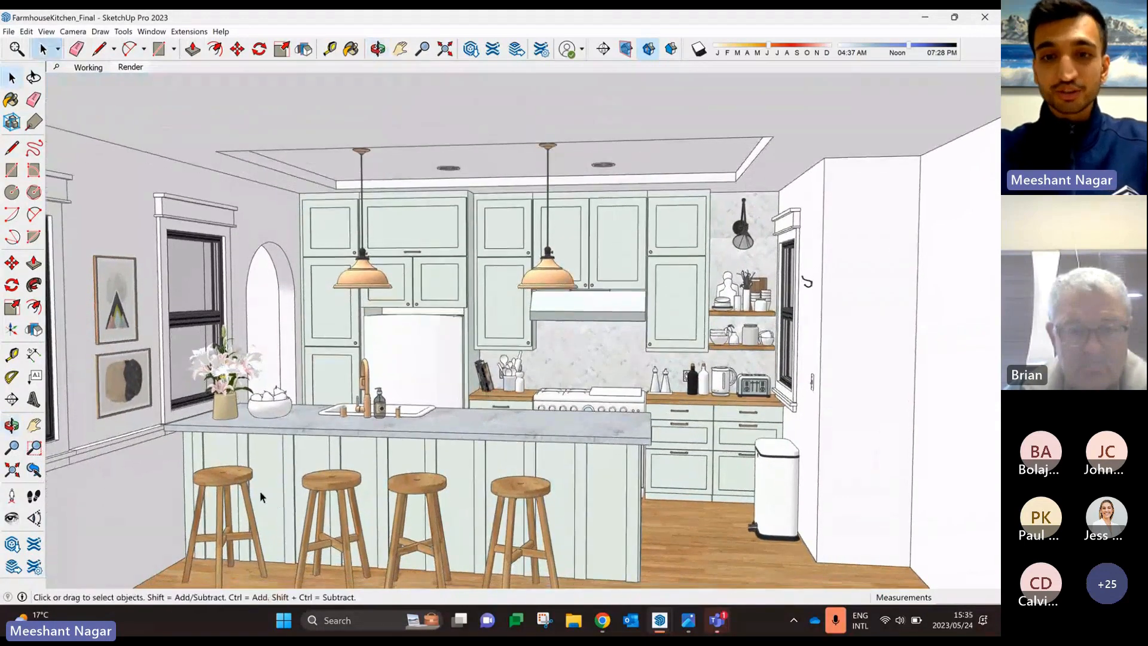
# - Inspect the kitchen's bar stools, range and countertop accessories up close, picking out the bottle pair and the kettle as individual objects
pyautogui.scroll(3, 260, 490)
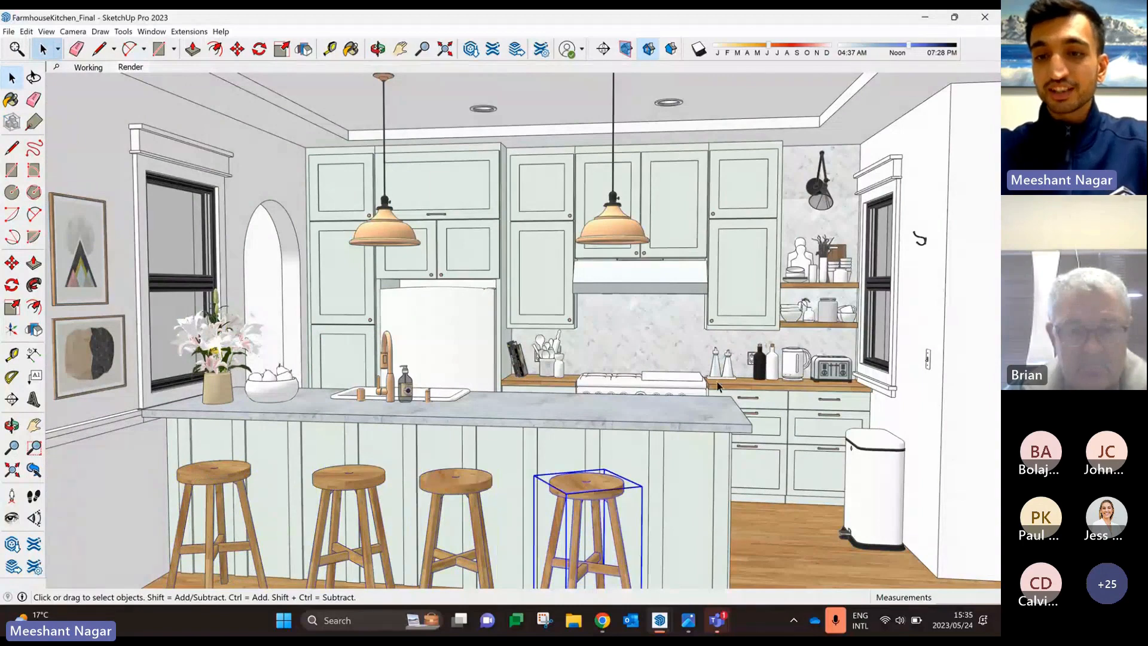
pyautogui.scroll(6, 727, 363)
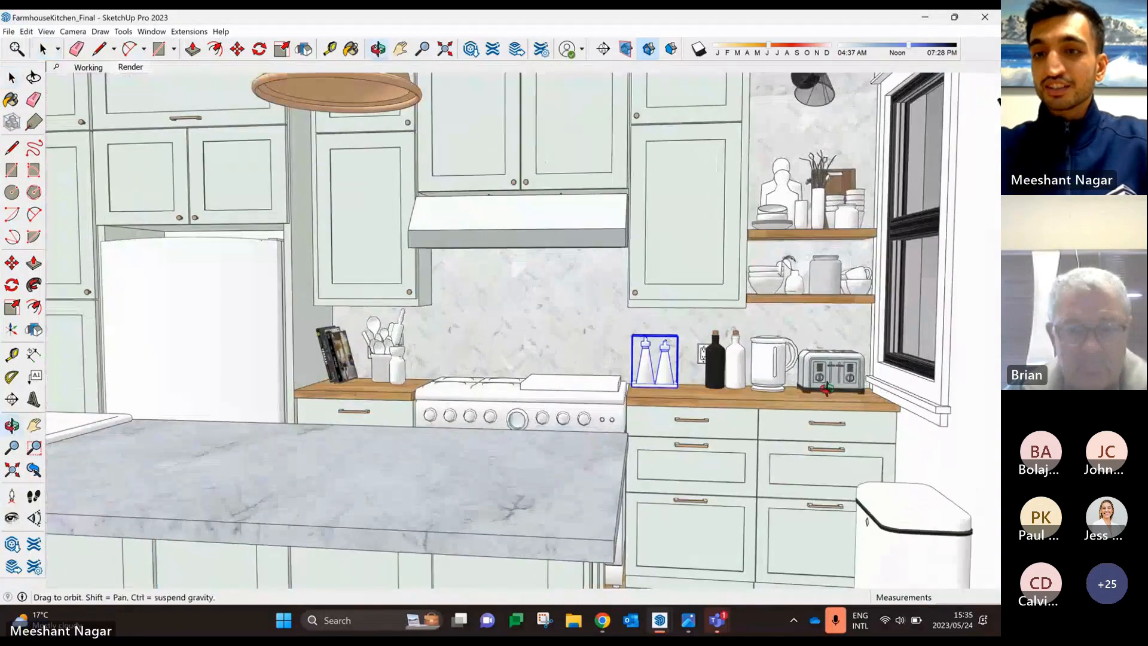
pyautogui.moveTo(826, 383)
pyautogui.mouseDown(button='middle')
pyautogui.moveTo(851, 392)
pyautogui.moveTo(835, 371)
pyautogui.moveTo(808, 382)
pyautogui.mouseUp(button='middle')
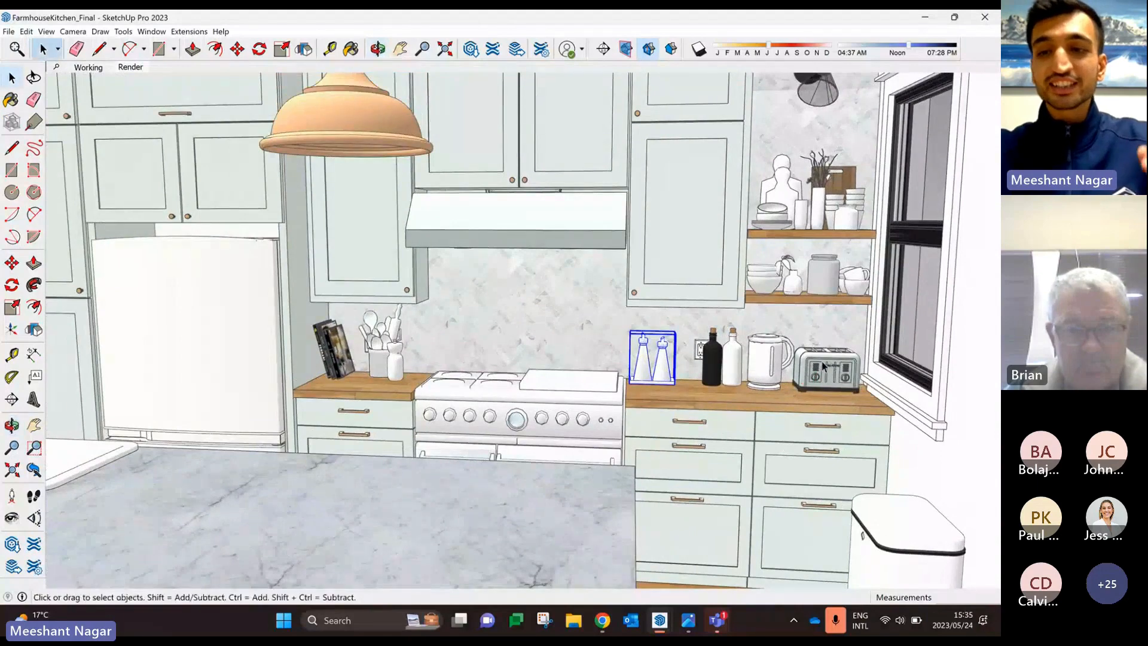
pyautogui.click(772, 363)
pyautogui.scroll(-5, 771, 365)
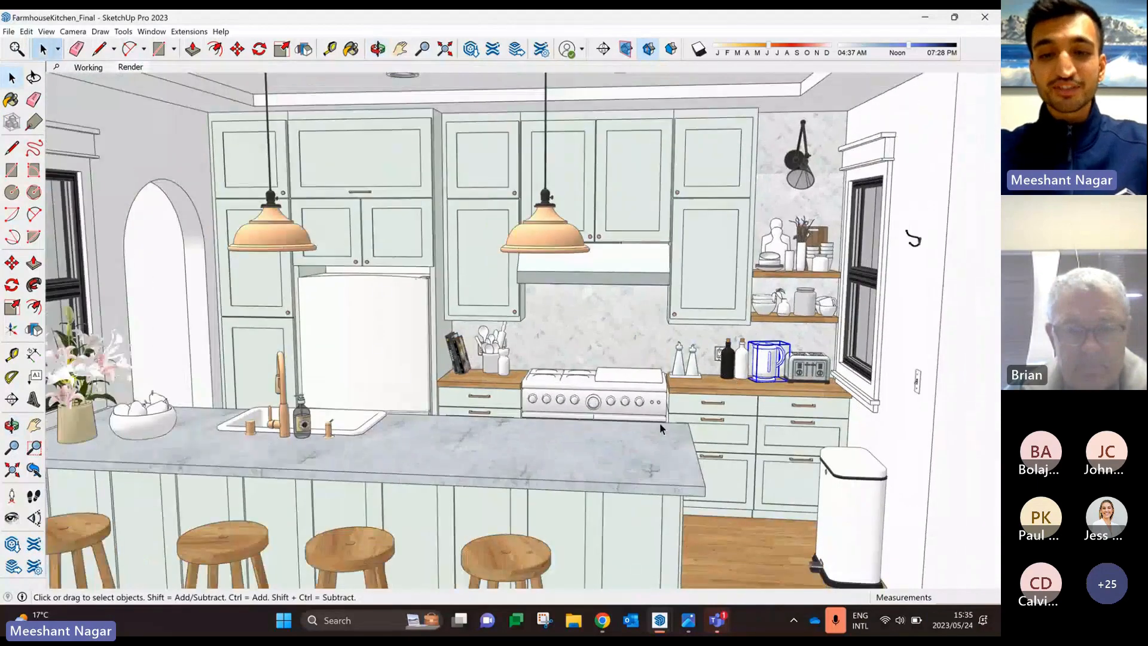
pyautogui.scroll(-2, 660, 424)
pyautogui.moveTo(660, 425)
pyautogui.mouseDown(button='middle')
pyautogui.moveTo(616, 422)
pyautogui.moveTo(664, 410)
pyautogui.mouseUp(button='middle')
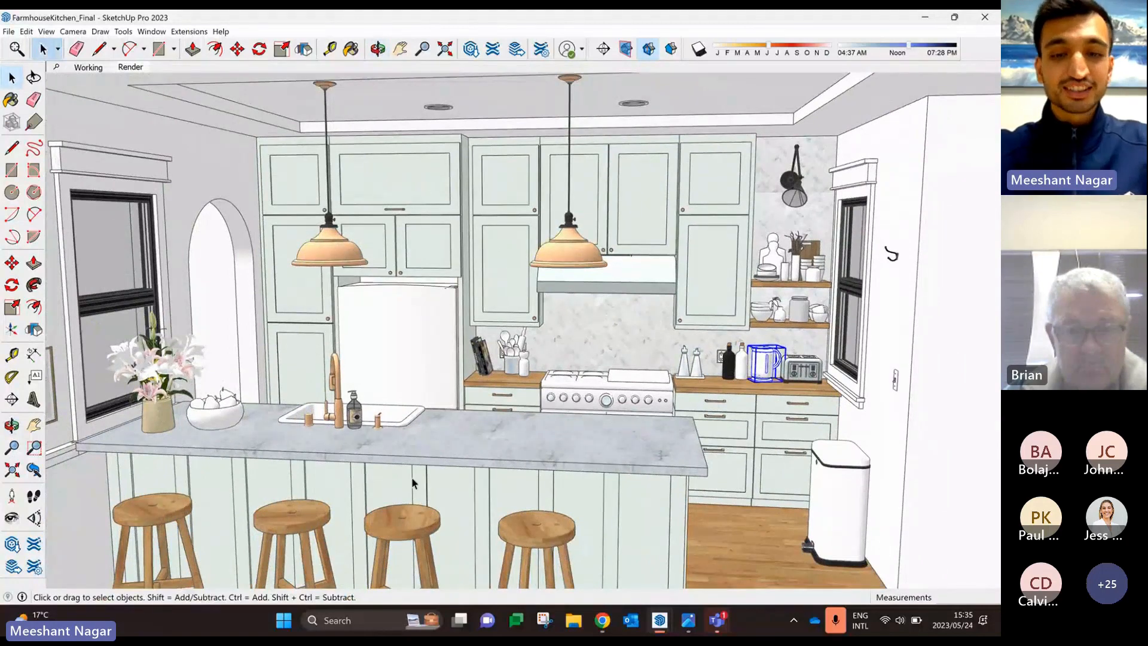
# - Select the green kitchen cabinetry and the tiled splashback in turn to inspect them within the whole kitchen
pyautogui.moveTo(648, 424); pyautogui.dragTo(492, 265, button='middle')
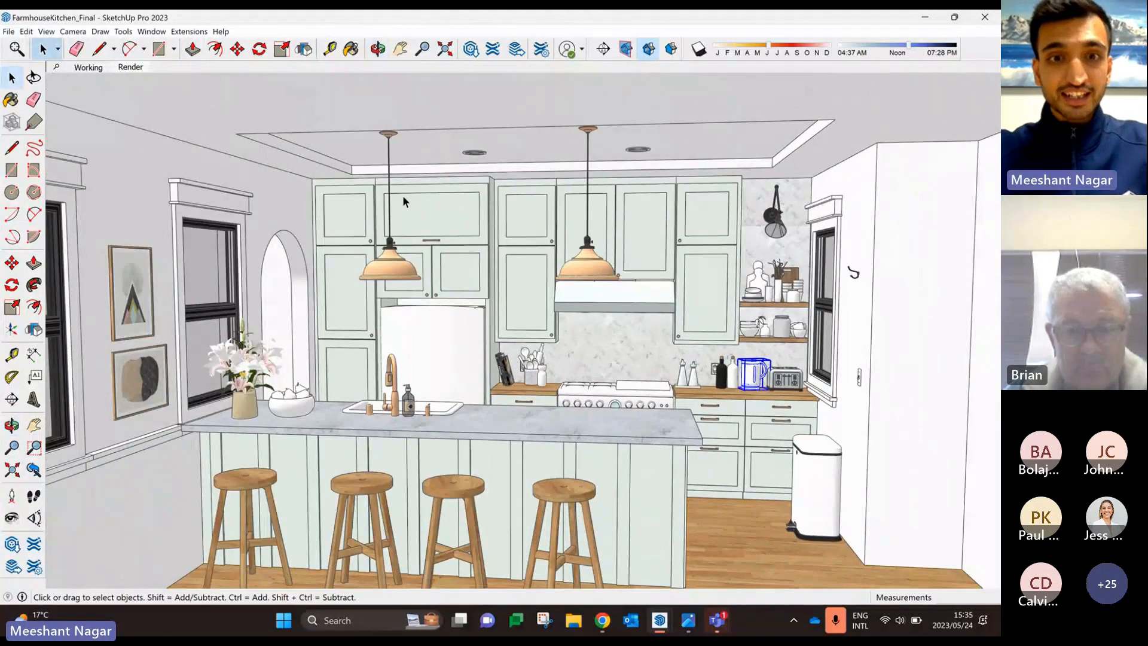
pyautogui.click(443, 206)
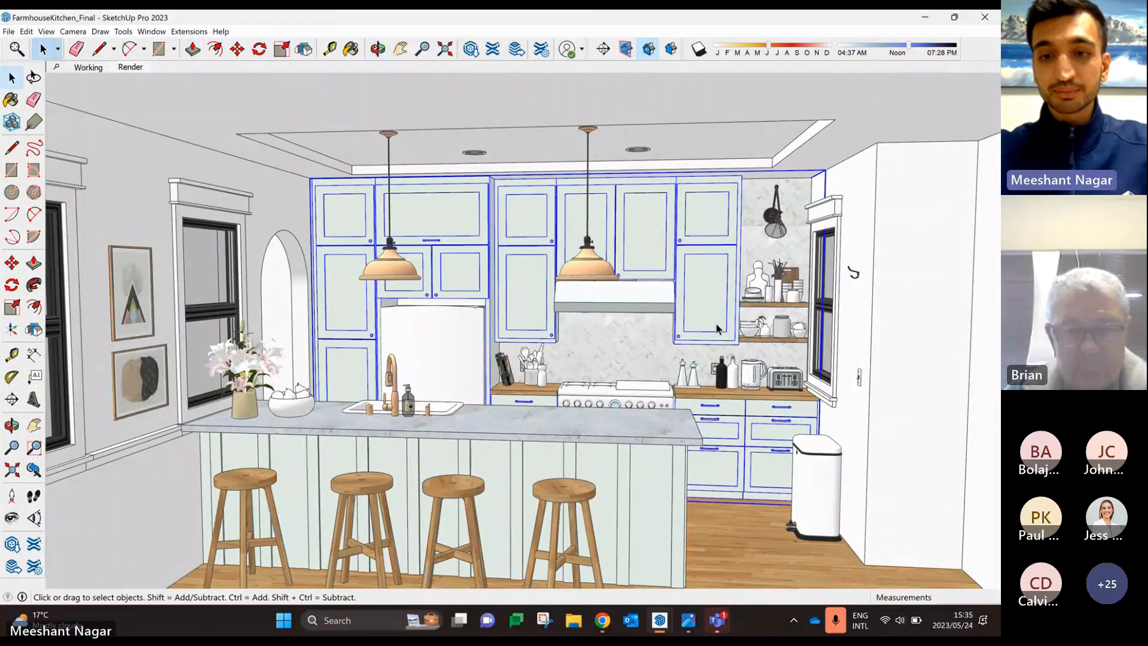
pyautogui.moveTo(644, 444); pyautogui.dragTo(538, 454, button='middle')
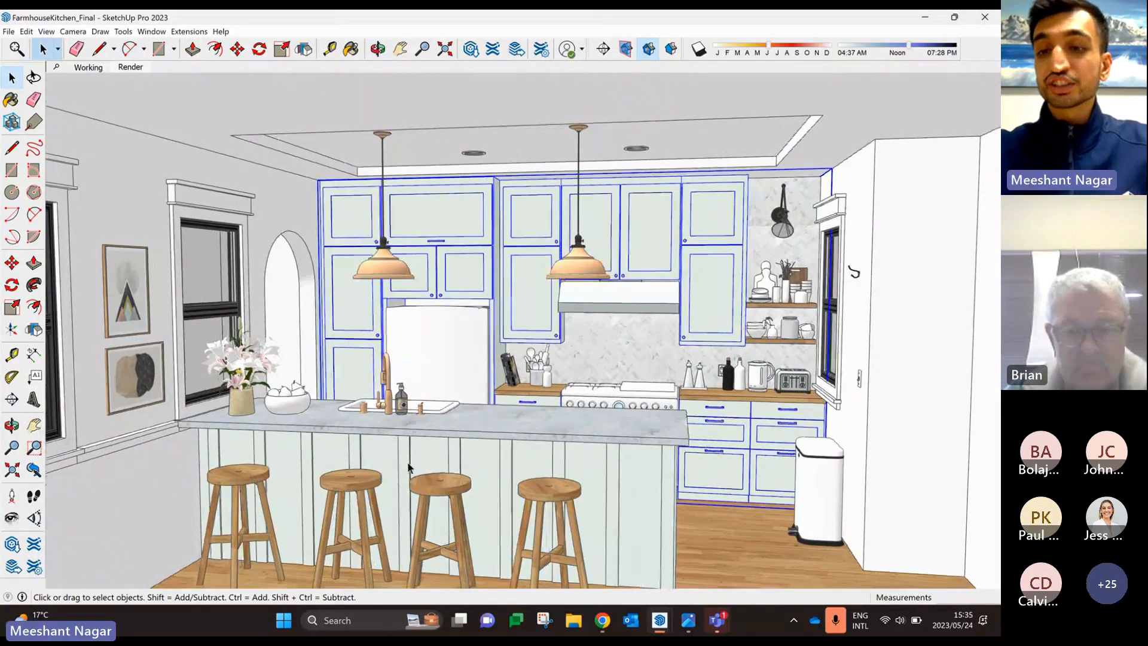
pyautogui.moveTo(544, 410)
pyautogui.mouseDown(button='middle')
pyautogui.moveTo(558, 409)
pyautogui.moveTo(549, 412)
pyautogui.mouseUp(button='middle')
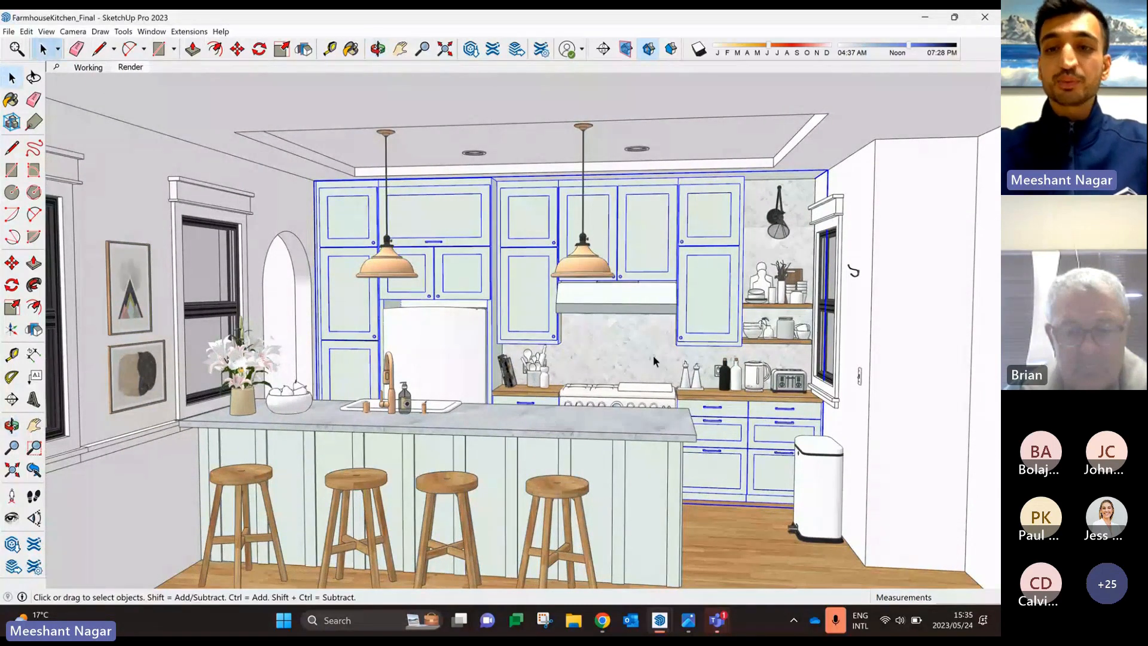
pyautogui.scroll(-2, 679, 411)
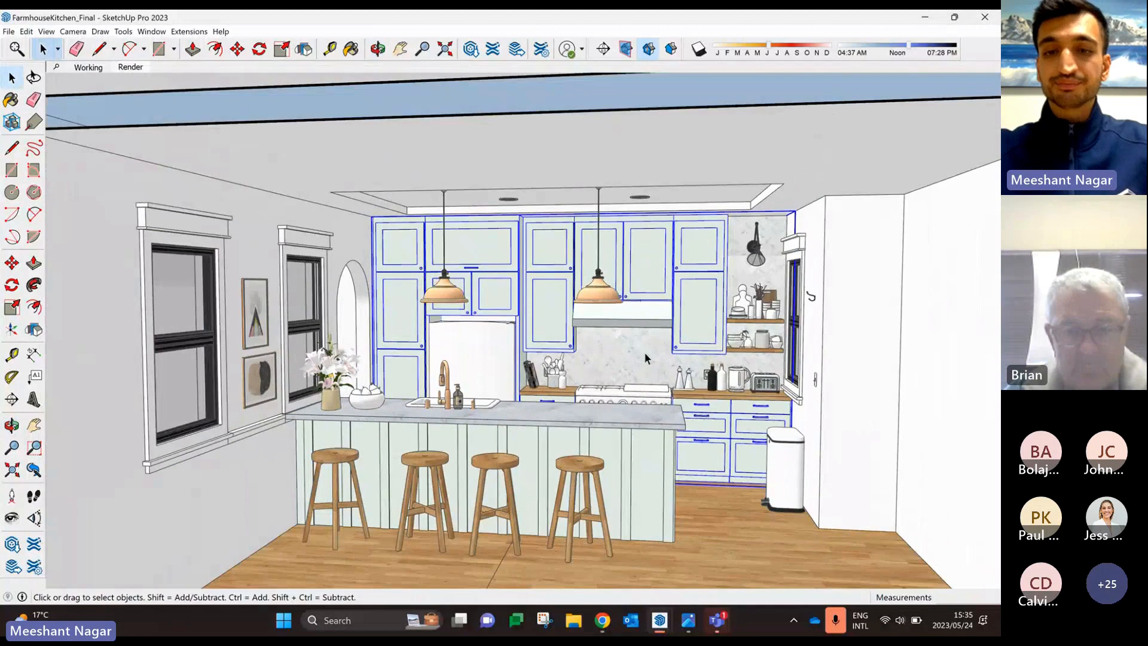
pyautogui.scroll(3, 634, 350)
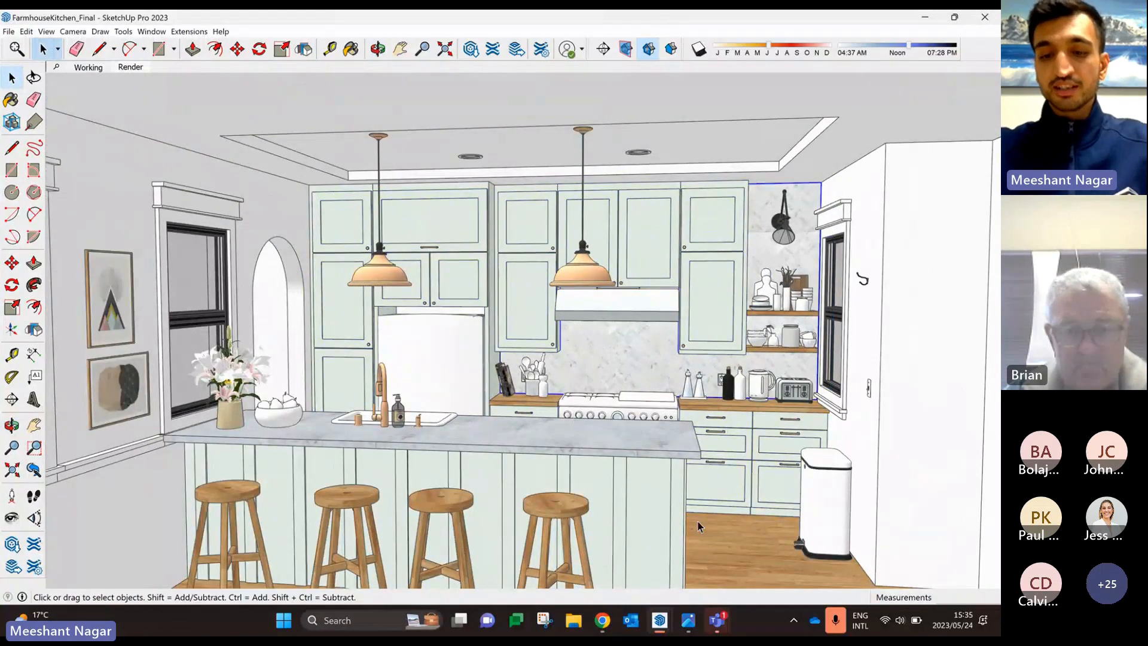
# - Switch to FarmhouseKitchen_V-Ray_FINAL.png in Photos and compare the render with the Inspiration_Reference.jpg photo
pyautogui.click(692, 629)
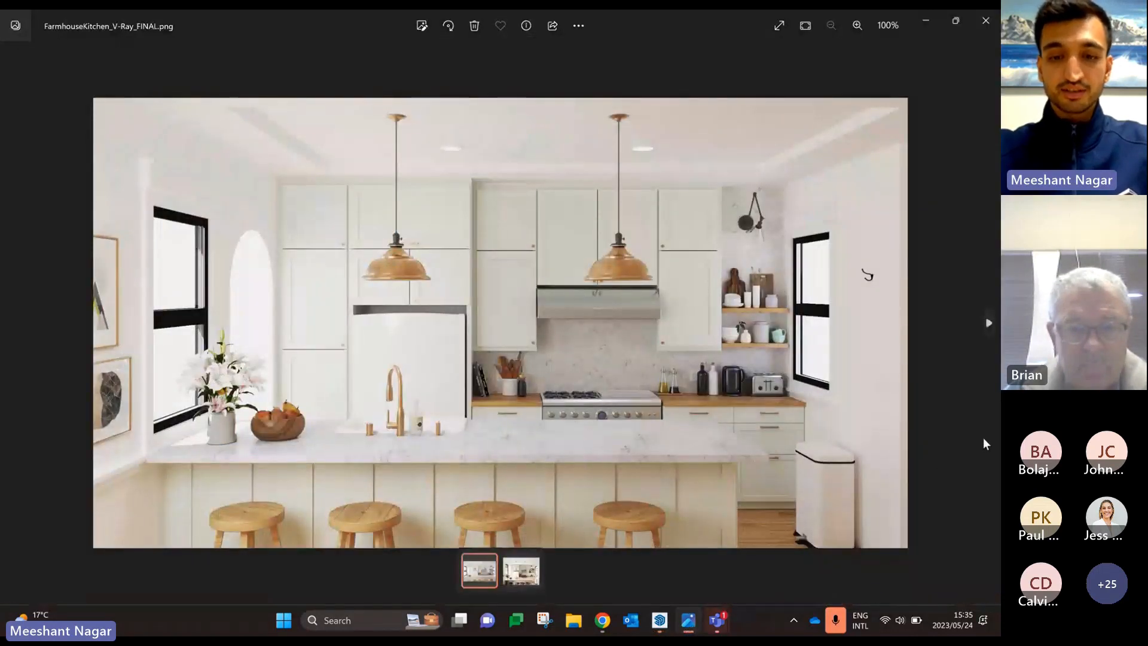
pyautogui.press('Right')
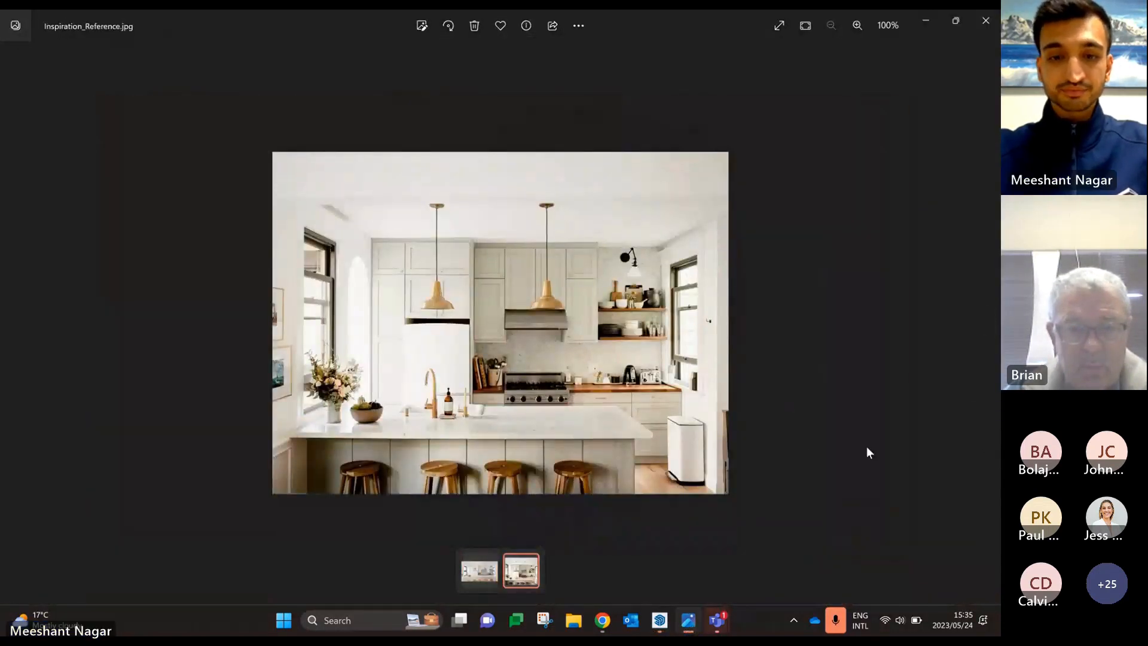
pyautogui.click(470, 572)
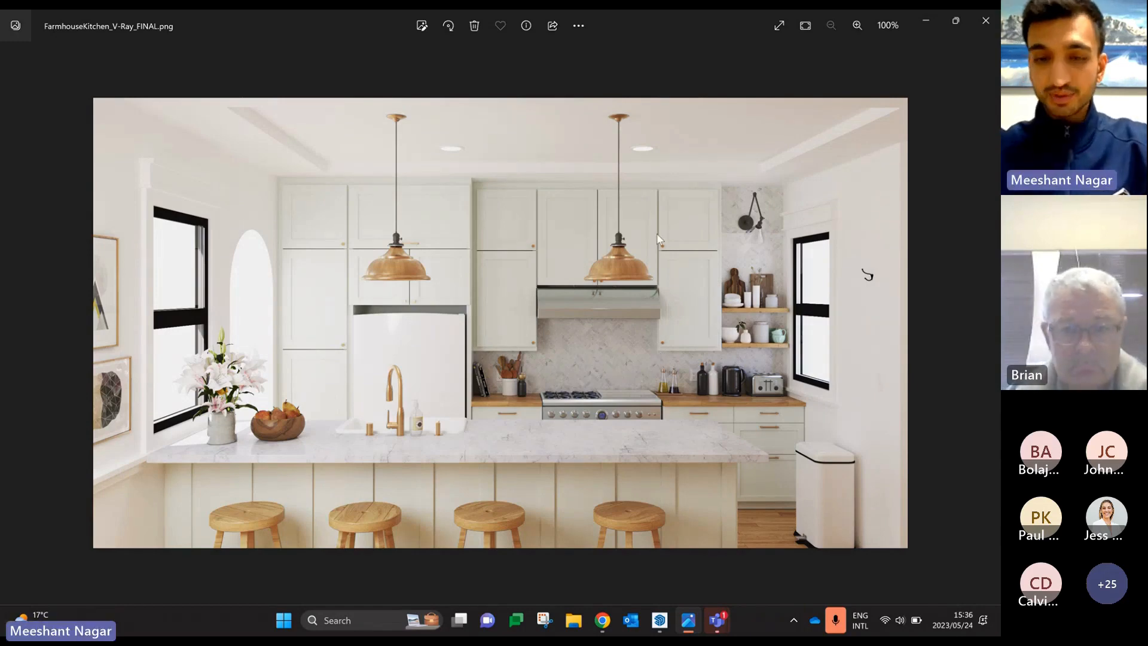
# - Examine the Inspiration_Reference.jpg kitchen photo enlarged to 161%, and close the image
pyautogui.press('Right')
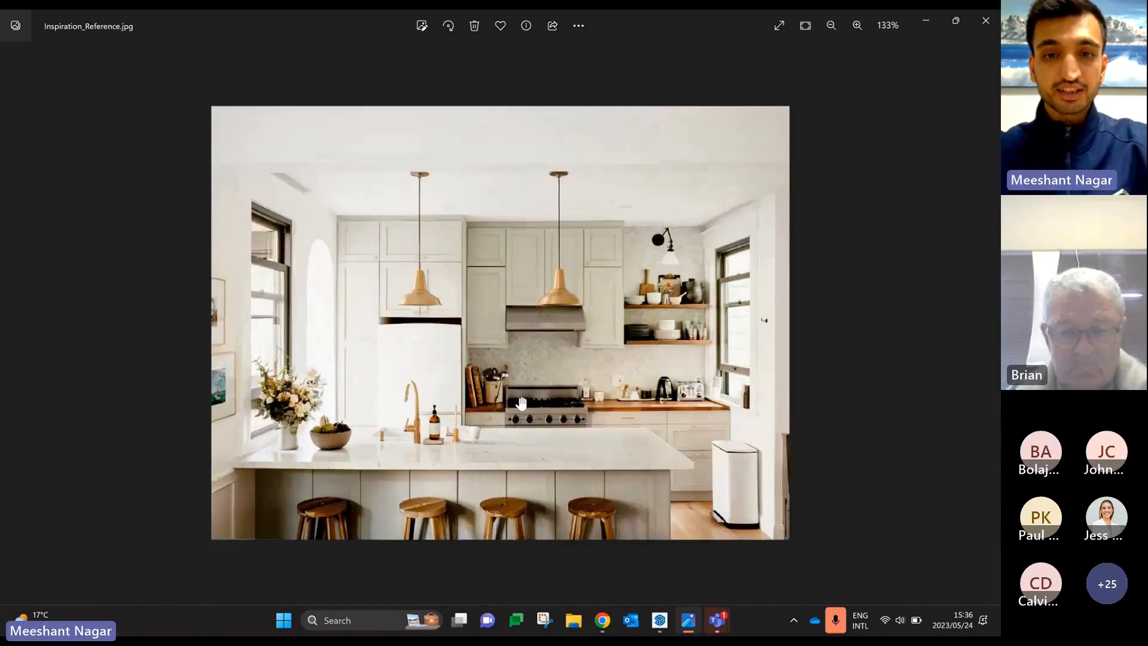
pyautogui.scroll(2, 521, 404)
pyautogui.scroll(-1, 521, 404)
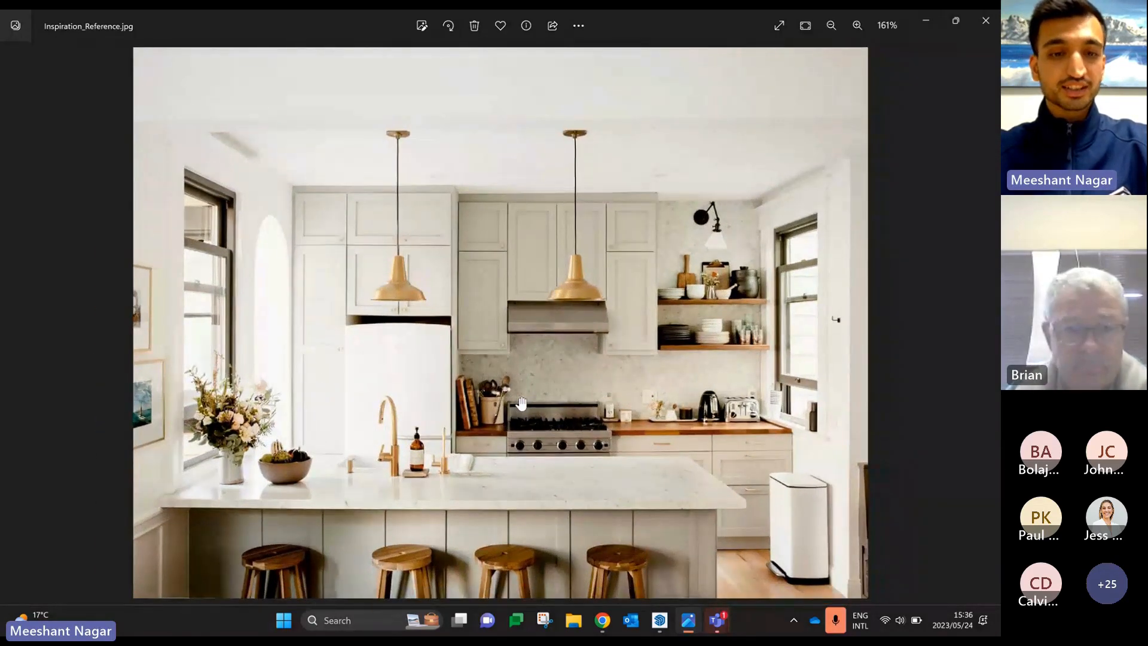
pyautogui.scroll(-3, 521, 404)
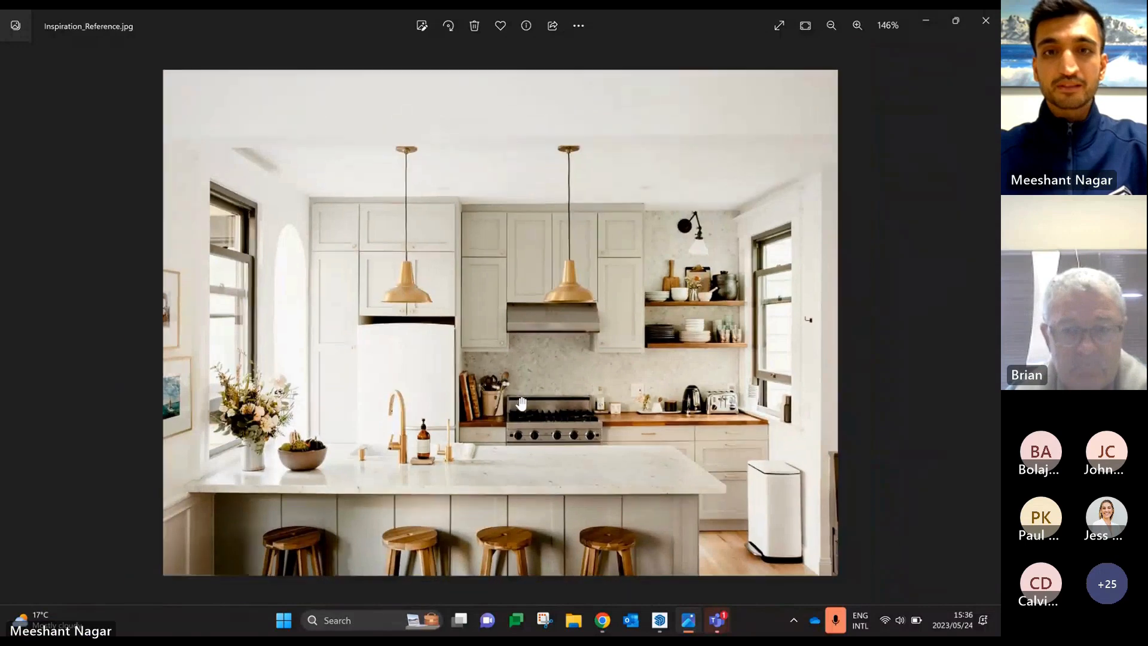
pyautogui.scroll(3, 521, 403)
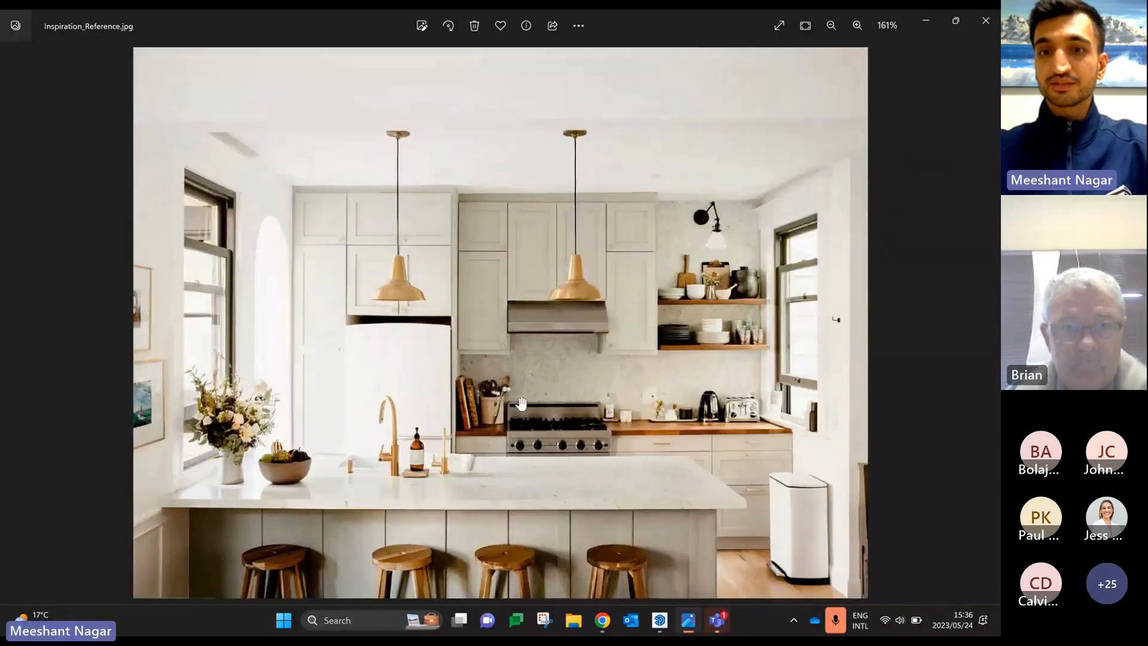
pyautogui.click(985, 21)
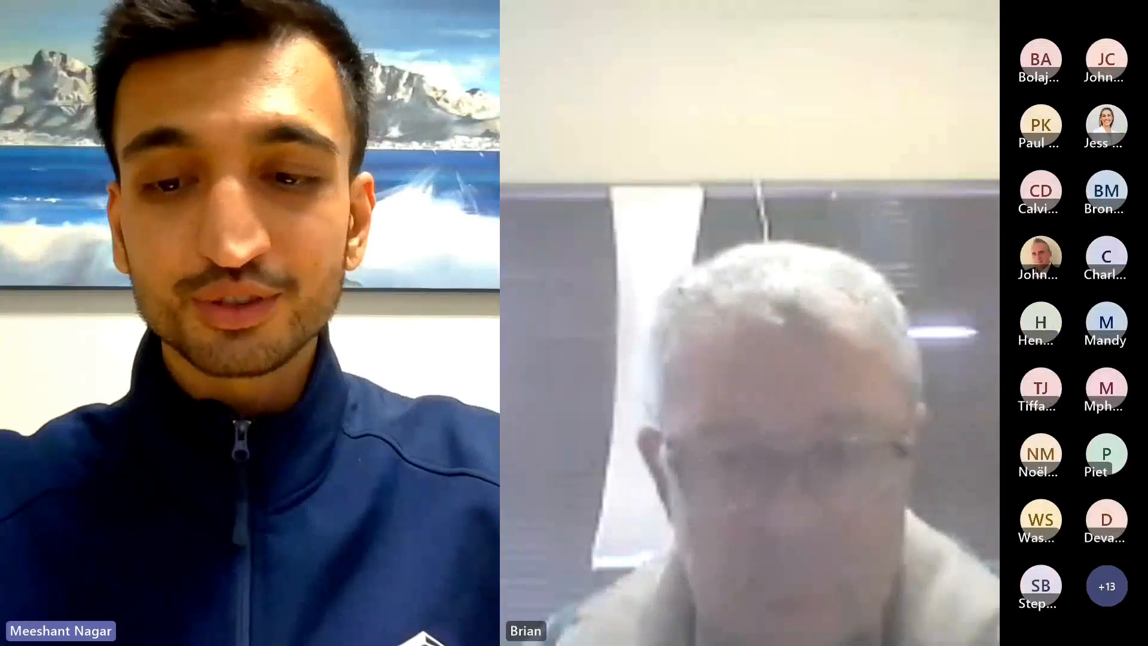
# - Show the SketchUp technical demonstration slide full screen in PowerPoint, and end the slide show to return to the editing view
pyautogui.hotkey('shift', 'F5')
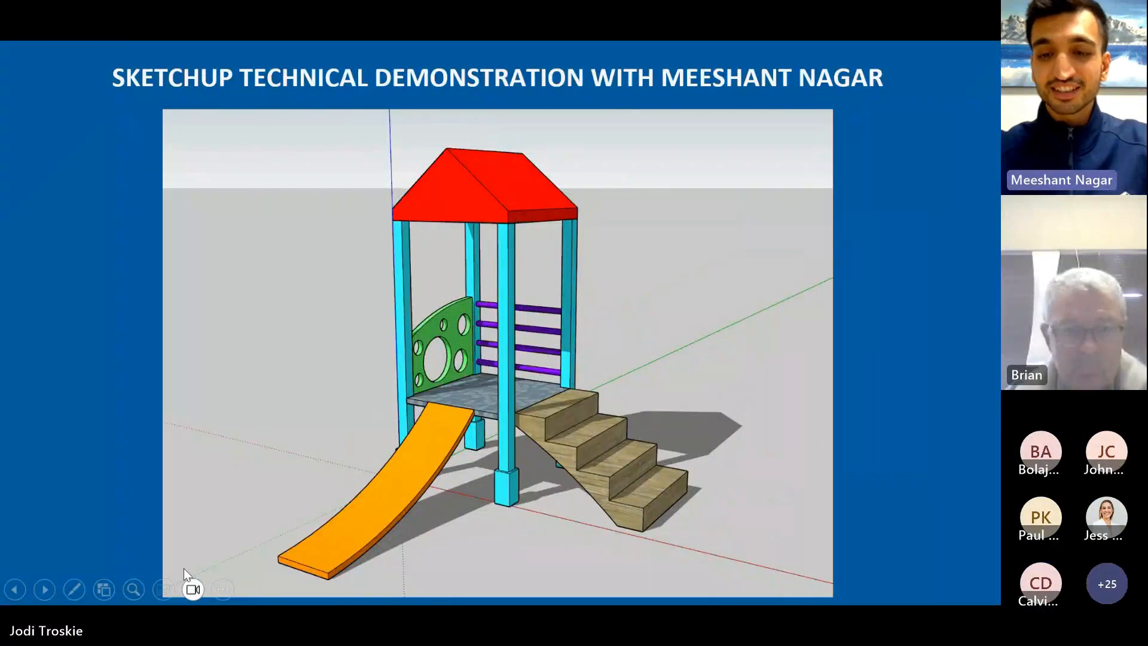
pyautogui.click(223, 589)
pyautogui.press('Escape')
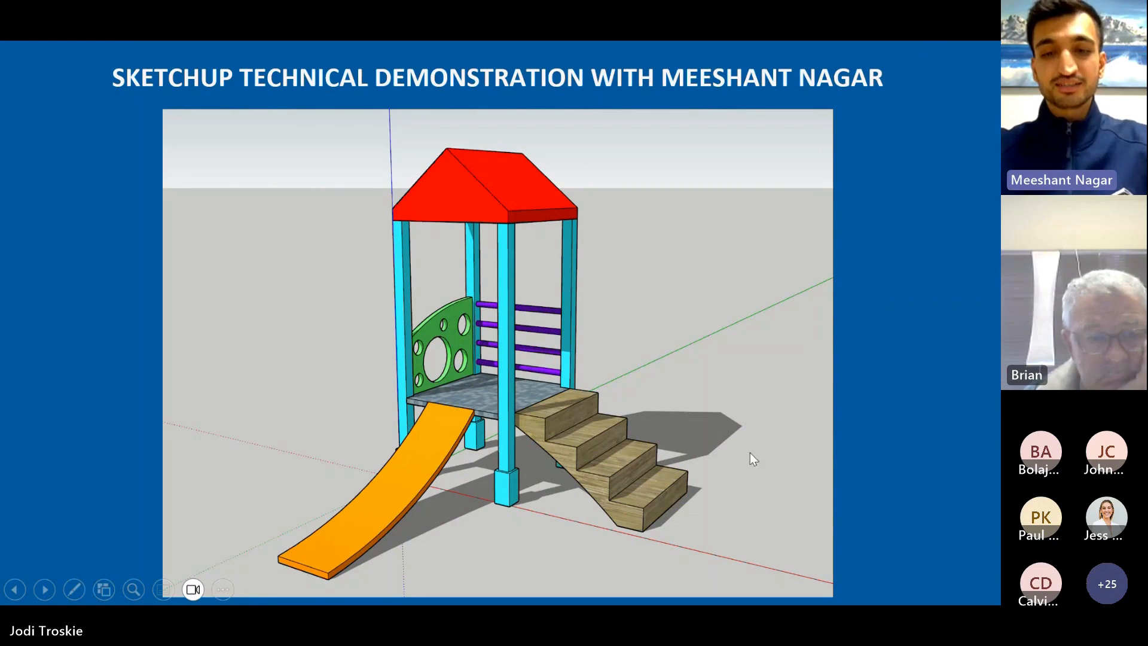
pyautogui.press('Escape')
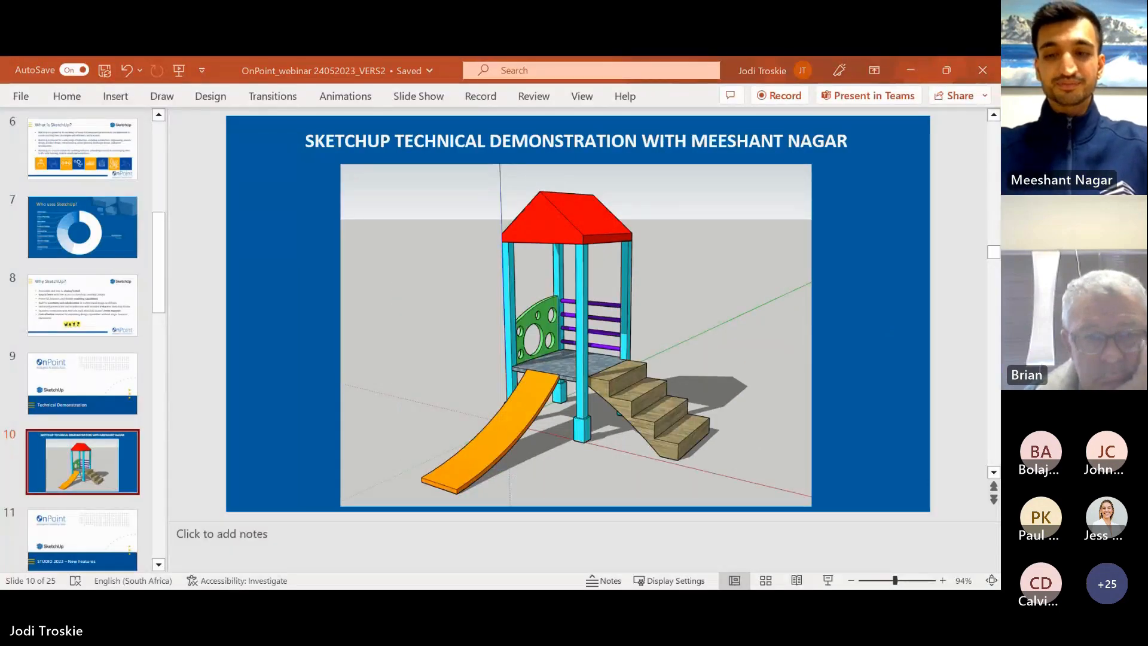